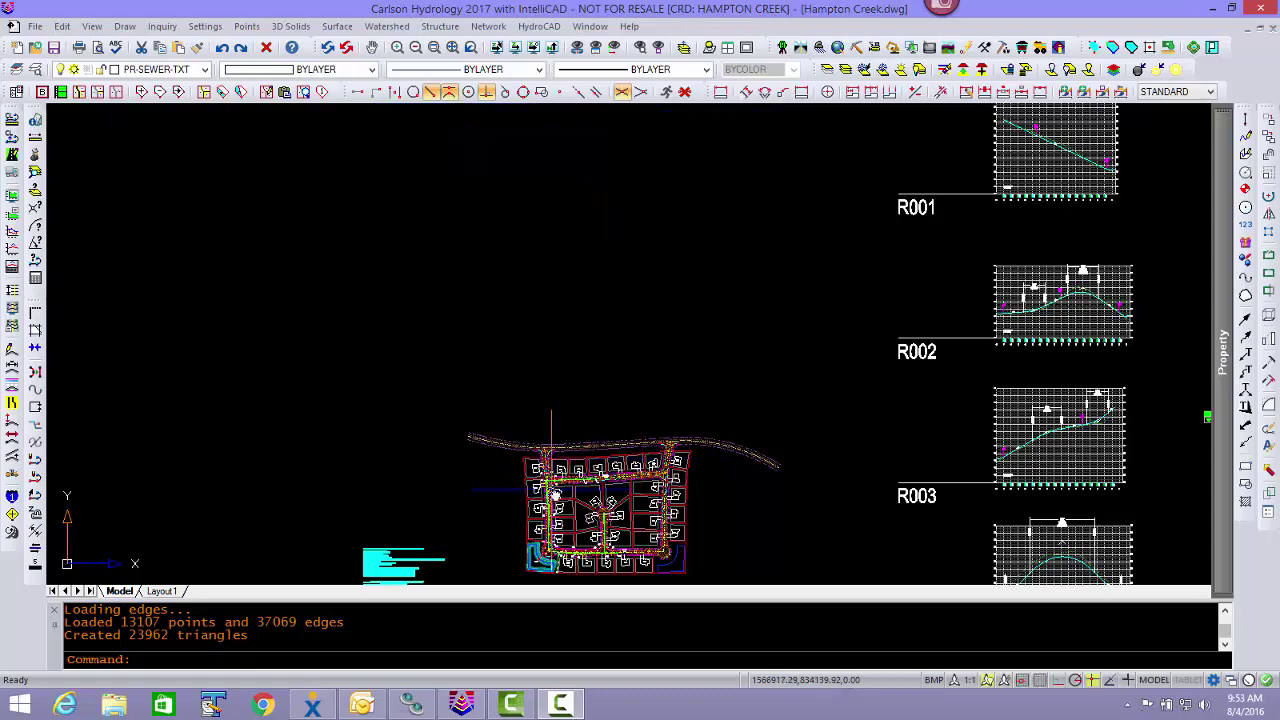
- Examine the storm and sanitary sewer networks in the subdivision plan, including the intersection at MH 5 and CI 1 to CI 5
scroll(552, 485, "up", 6)
scroll(590, 430, "up", 2)
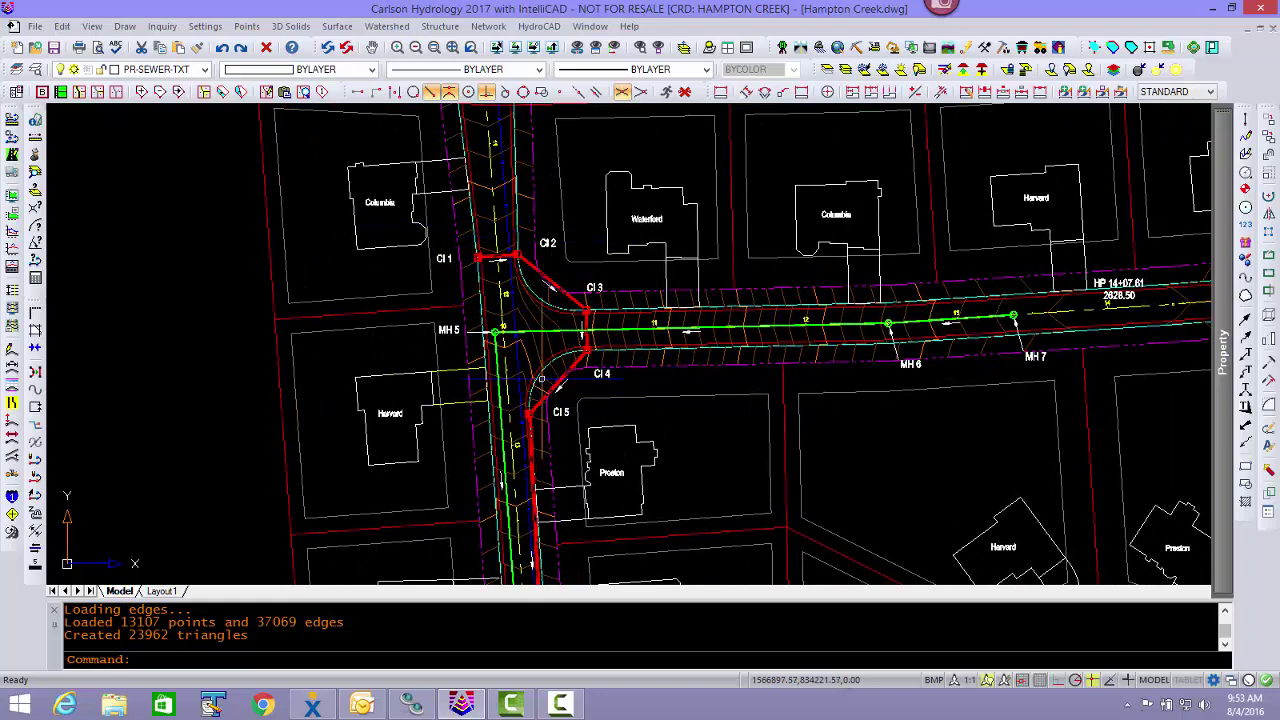
scroll(505, 285, "up", 4)
middle_click_drag(568, 339, 566, 285)
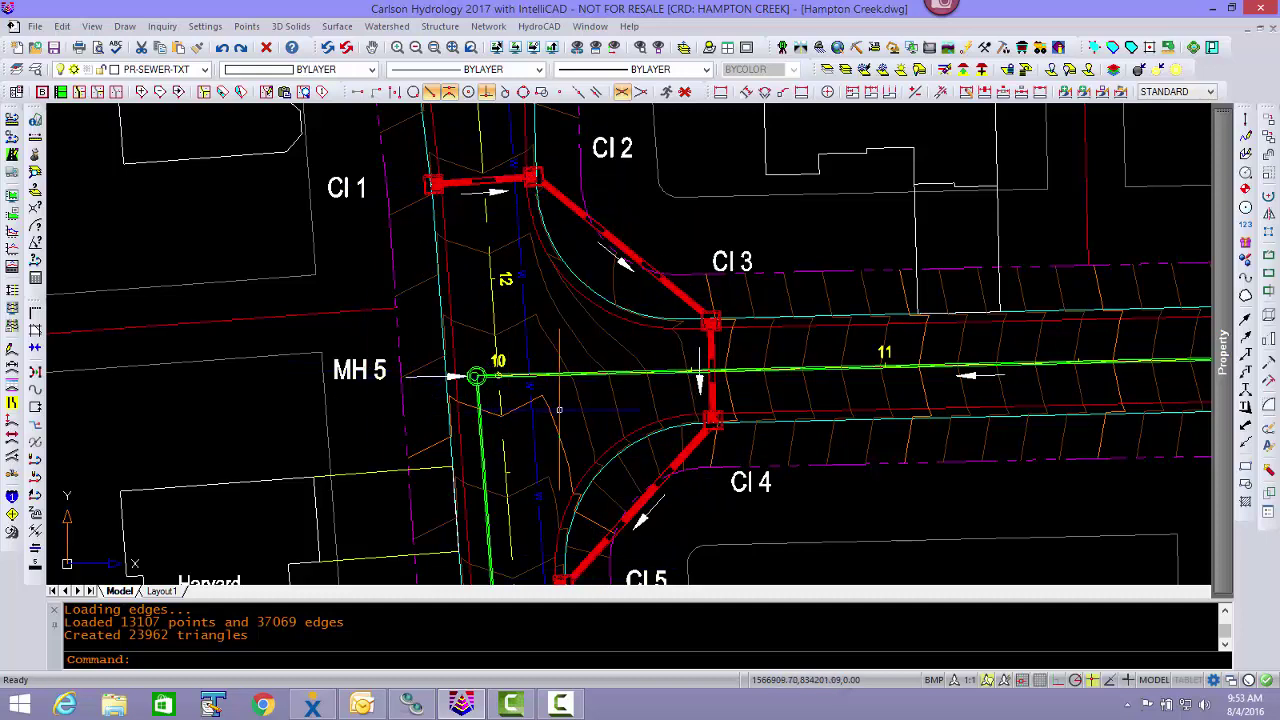
scroll(455, 540, "down", 8)
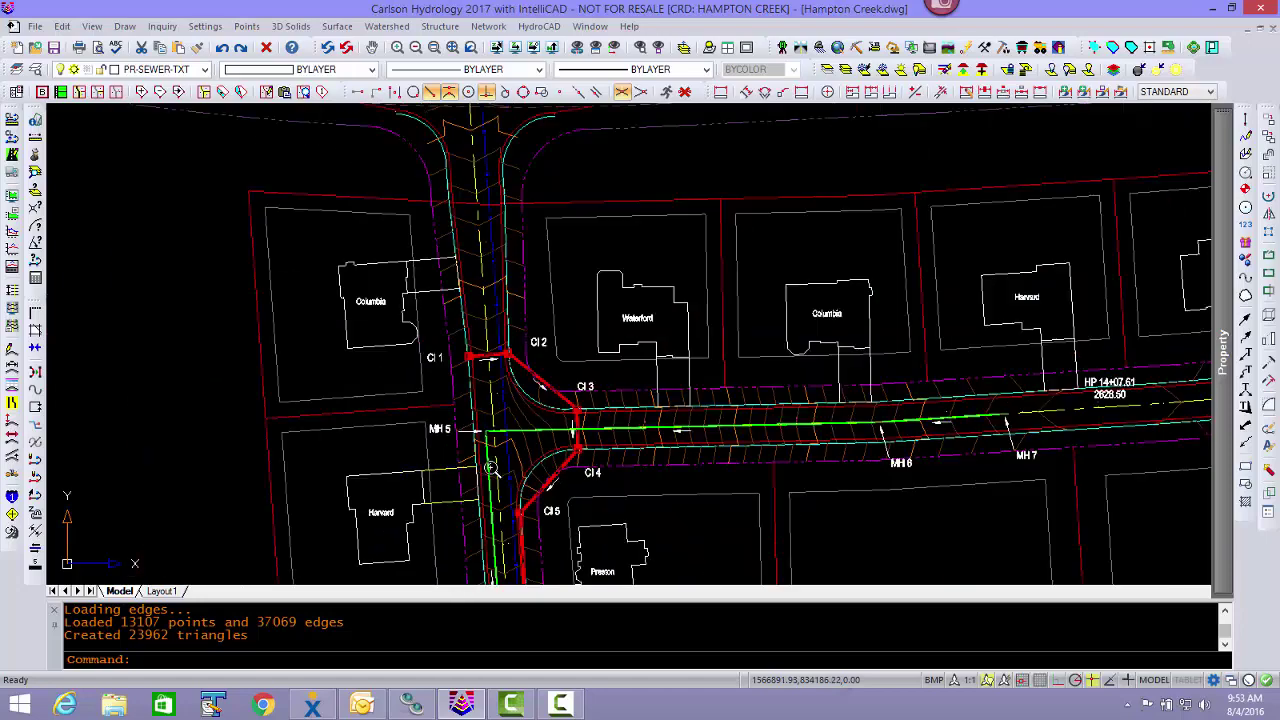
scroll(596, 377, "down", 5)
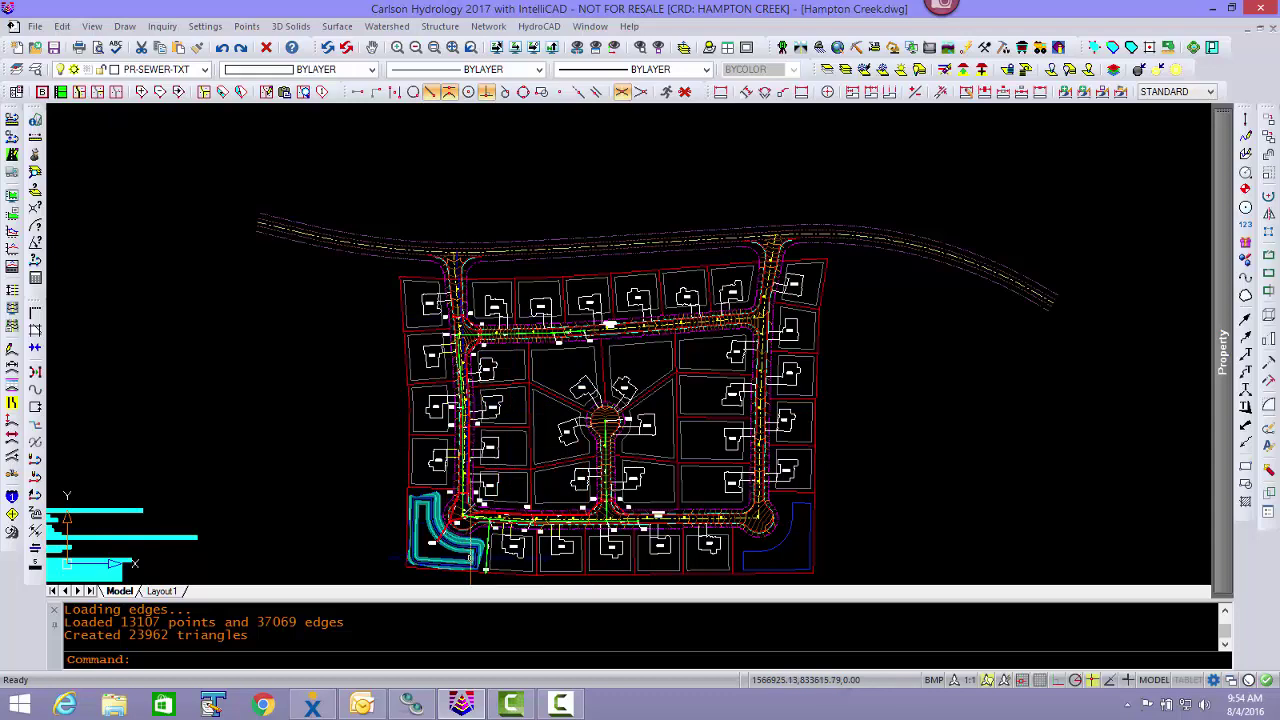
scroll(557, 370, "down", 5)
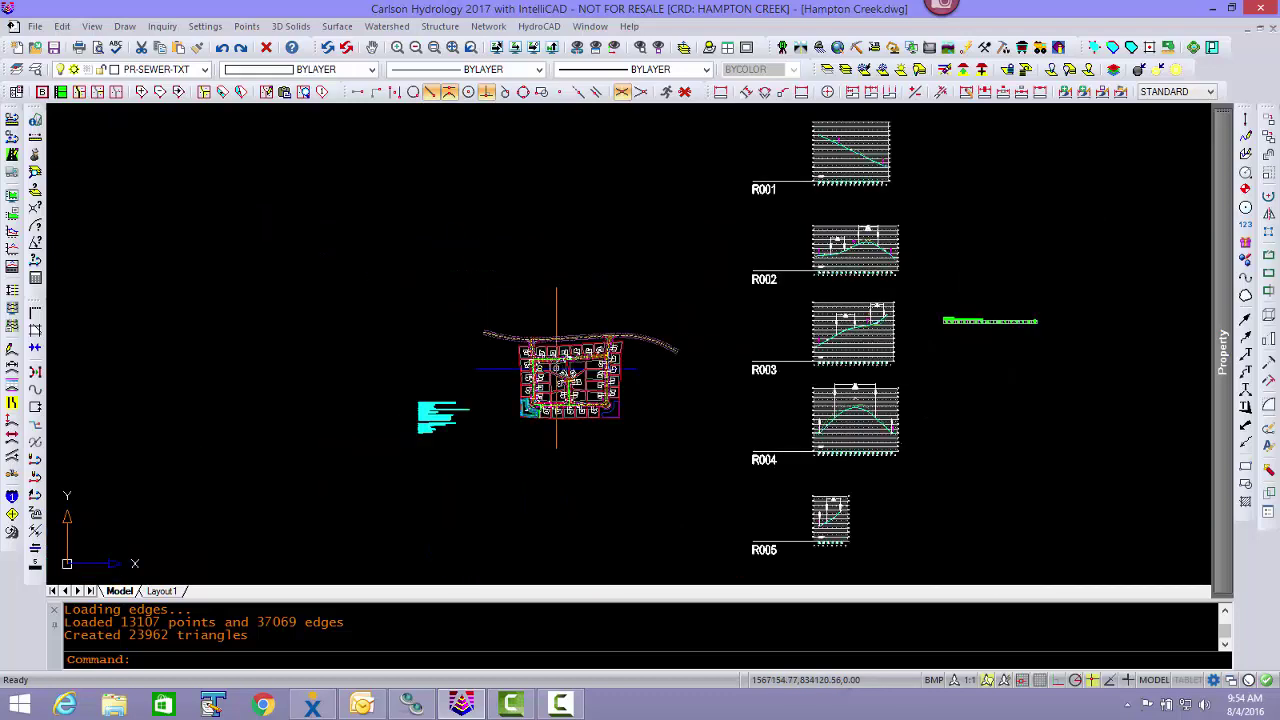
middle_click_drag(557, 368, 518, 492)
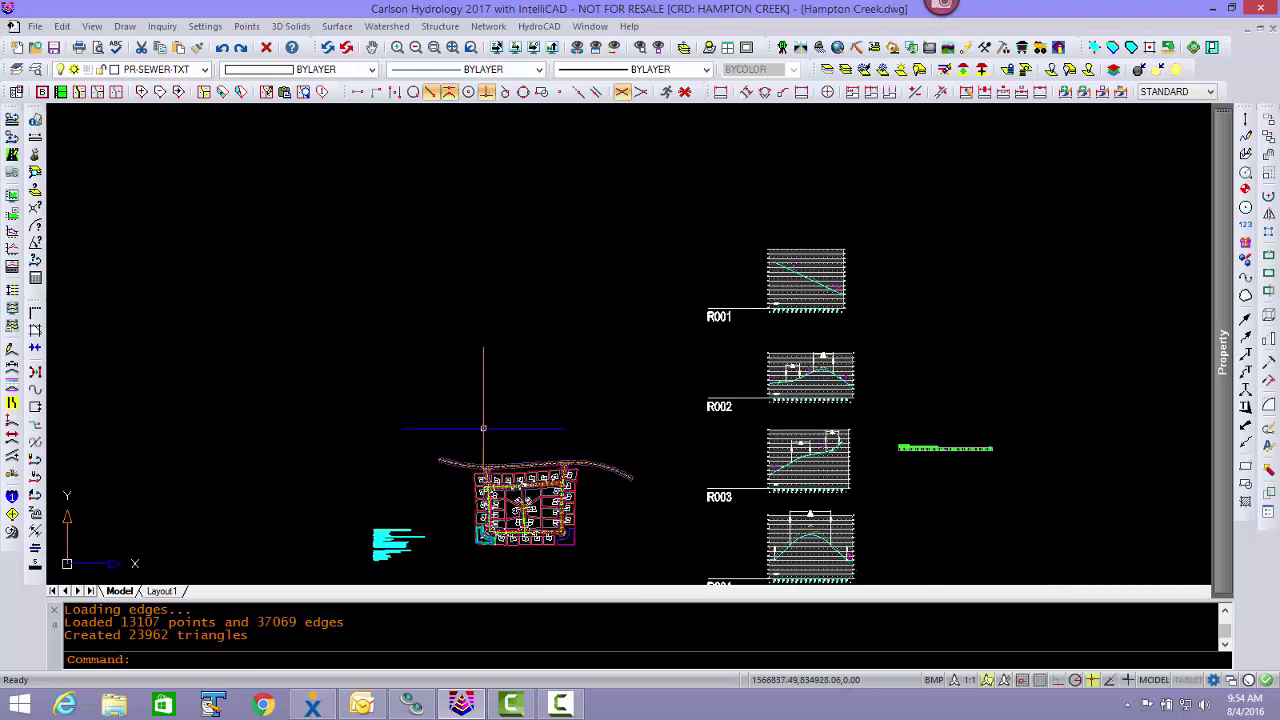
- Start a sewer network profile drawing and pick MH 1 in the plan as the downstream structure
left_click(490, 28)
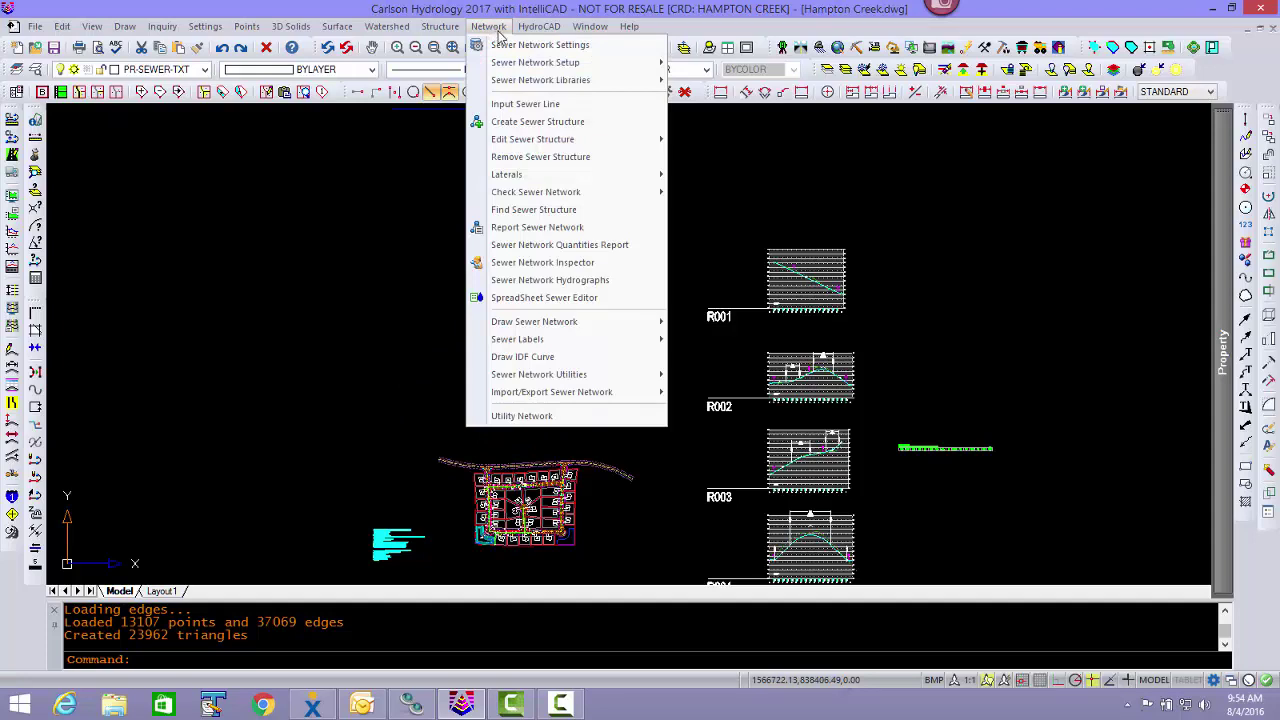
mouse_move(505, 140)
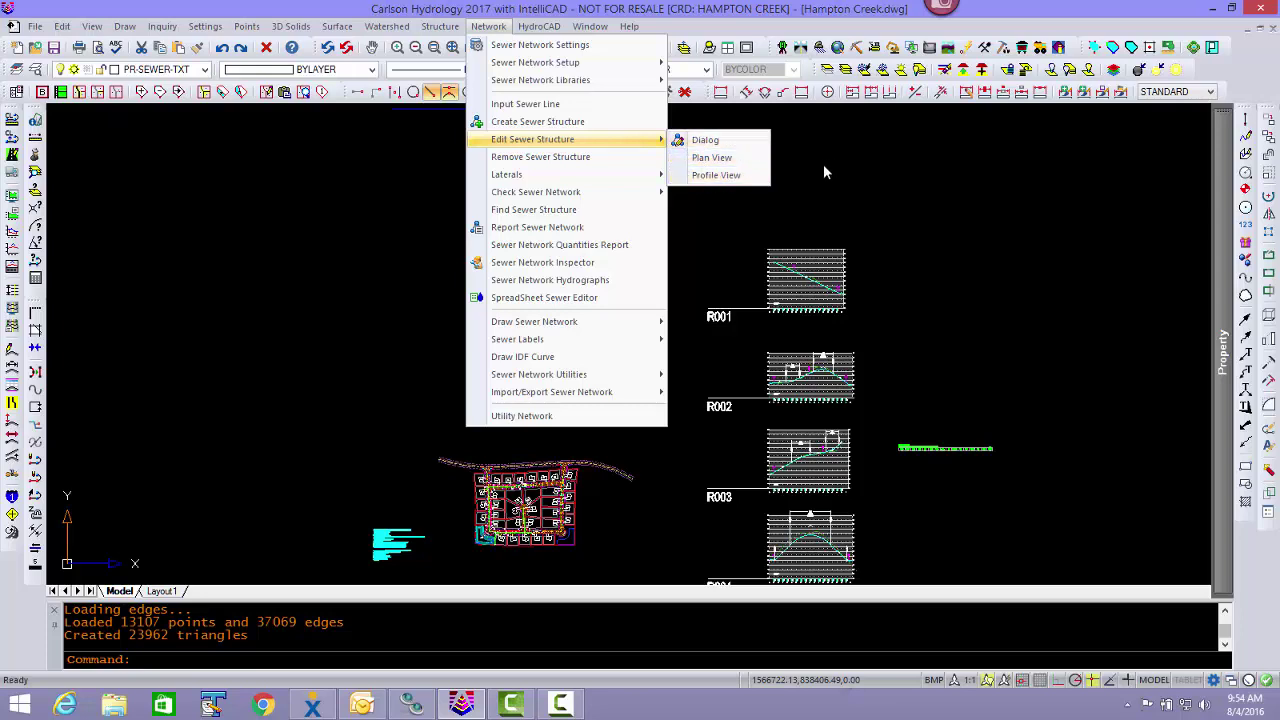
mouse_move(557, 325)
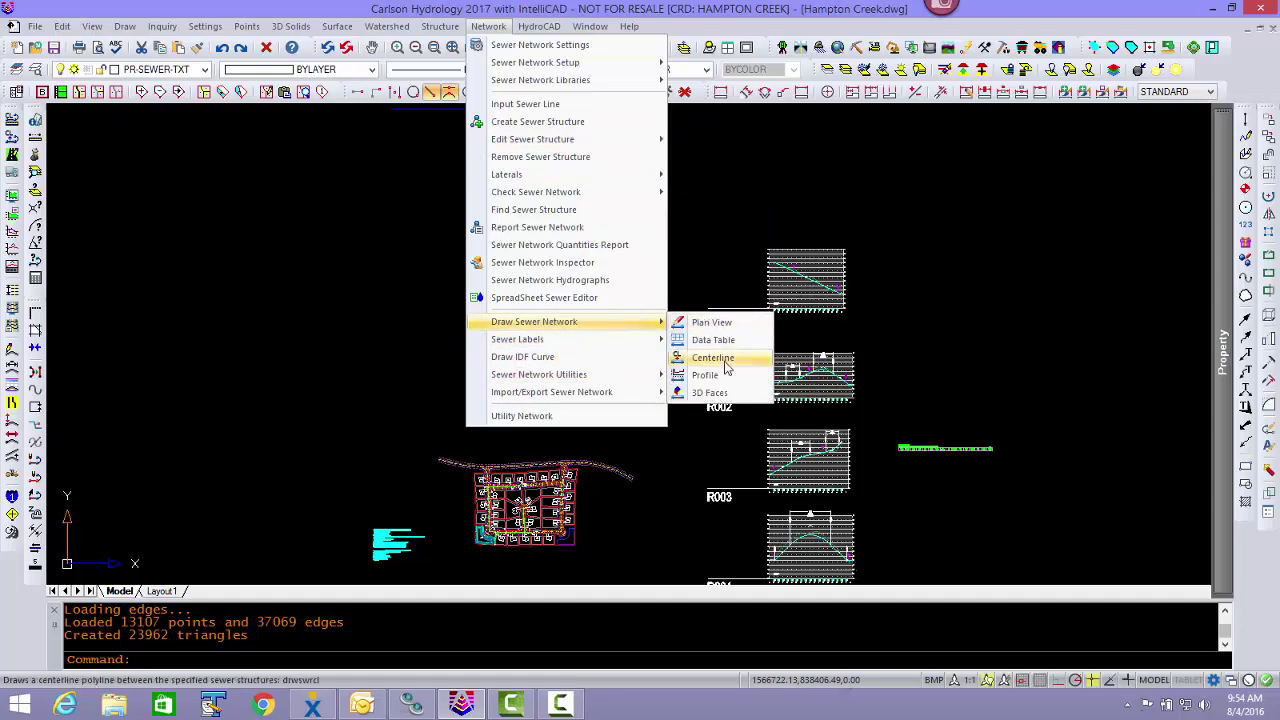
left_click(705, 376)
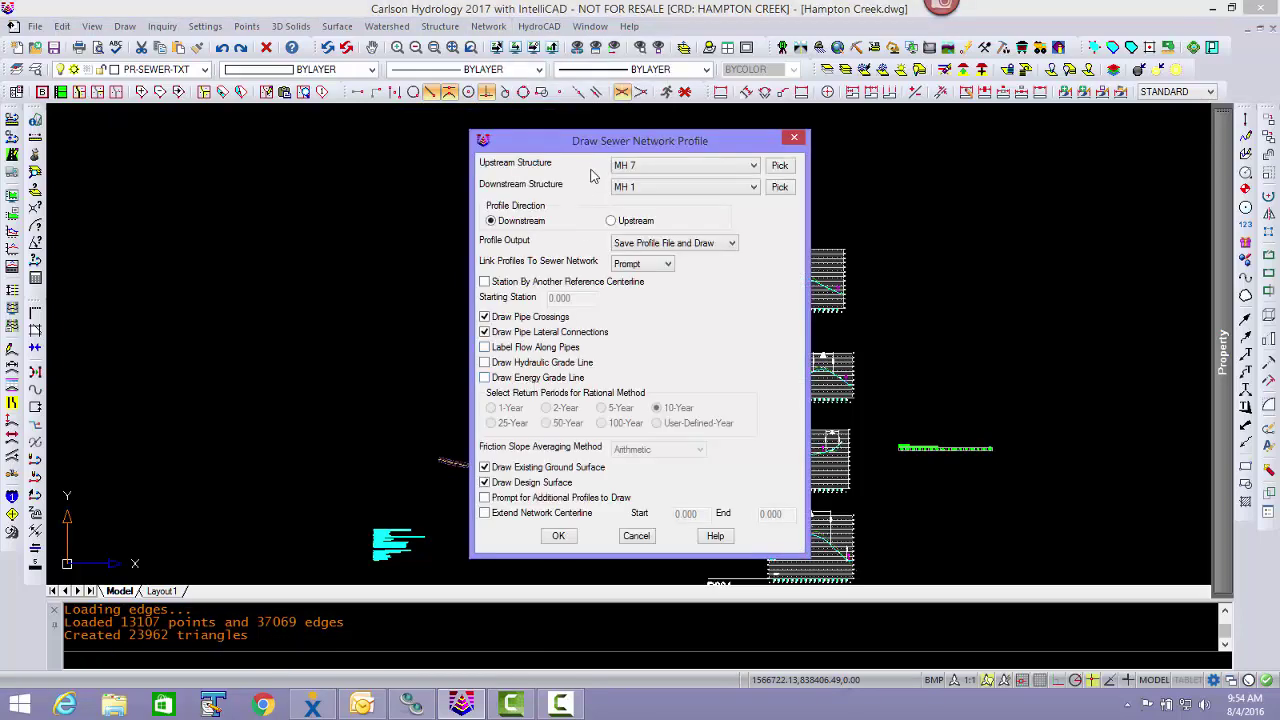
left_click(780, 188)
scroll(540, 397, "up", 6)
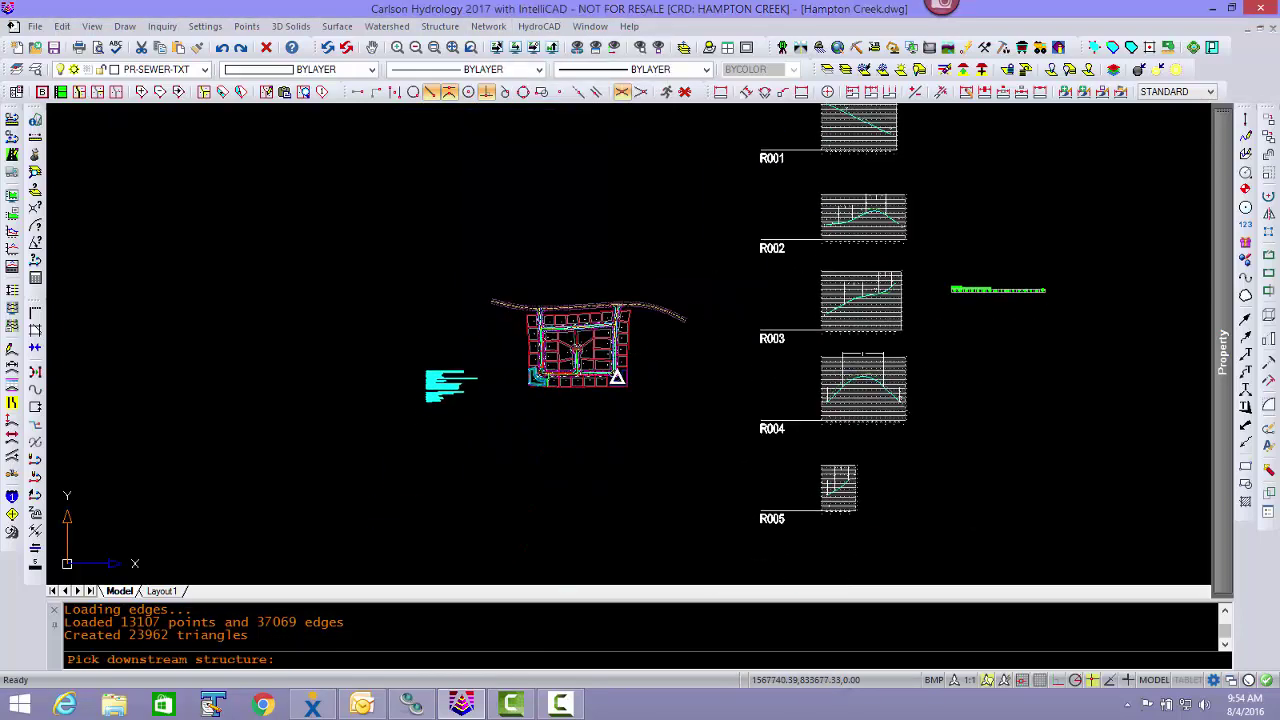
left_click(628, 228)
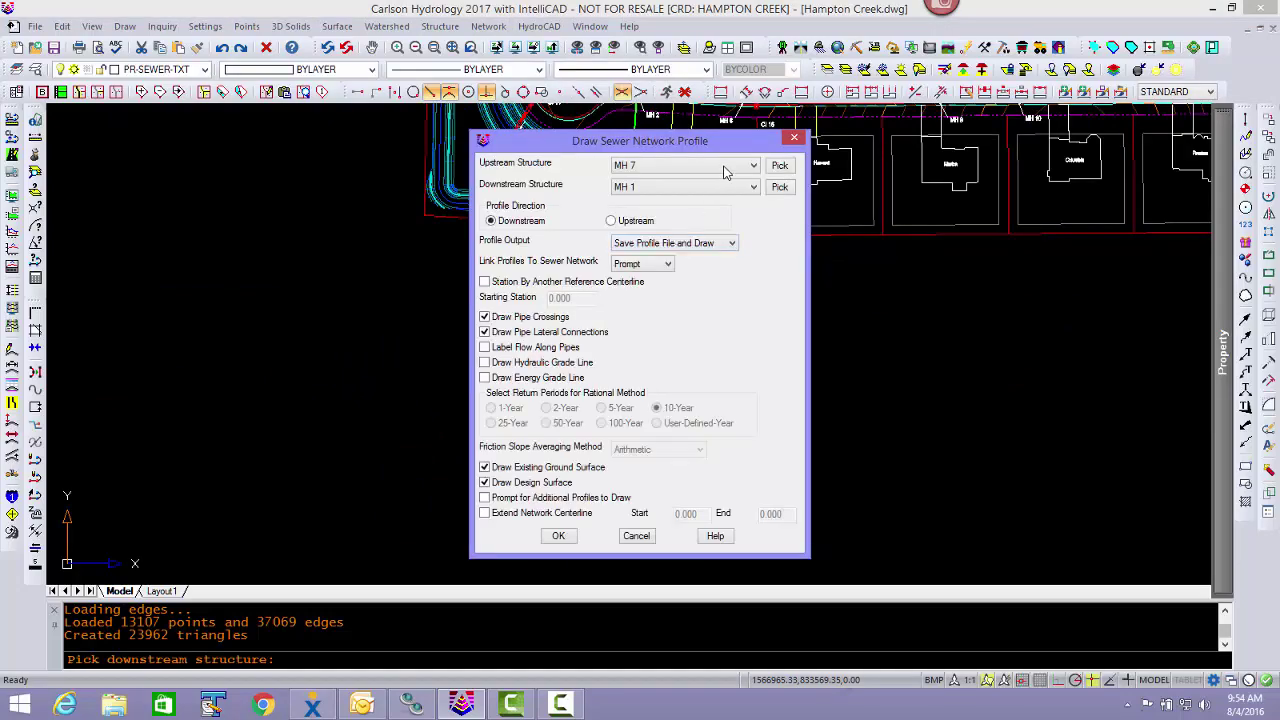
- Pick MH 7 in the plan as the upstream structure of the sewer profile
left_click(787, 170)
middle_click_drag(775, 205, 638, 525)
middle_click_drag(636, 200, 620, 520)
middle_click_drag(618, 250, 606, 327)
scroll(712, 362, "up", 5)
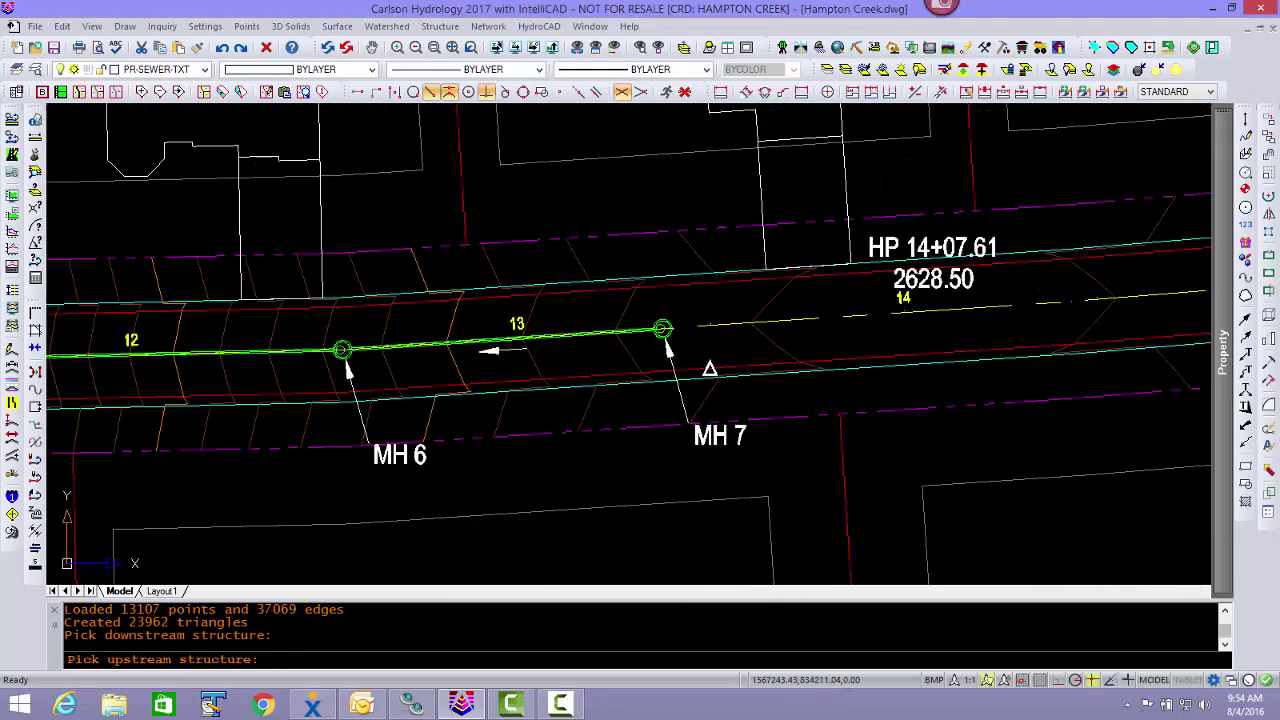
left_click(664, 329)
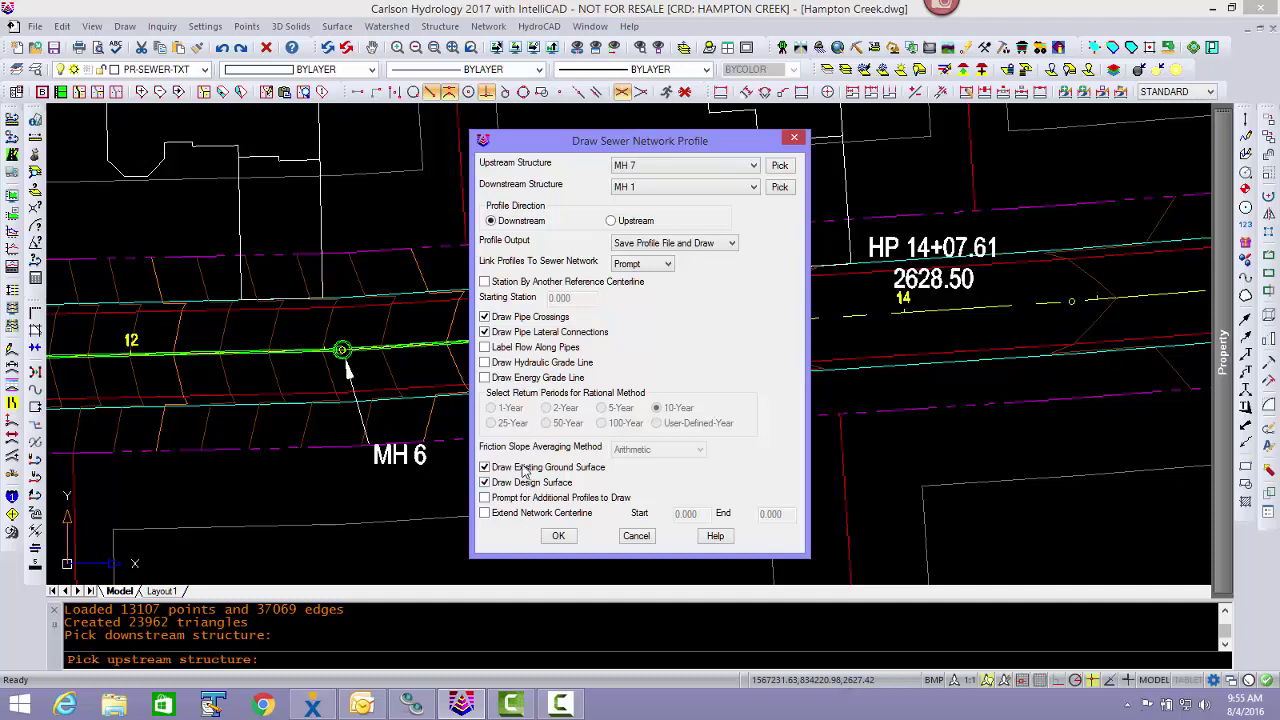
- Load Hampton Creek.tin as existing ground and HC FG.tin as design surface, and overwrite the profile file MH 7MH 1
left_click(558, 537)
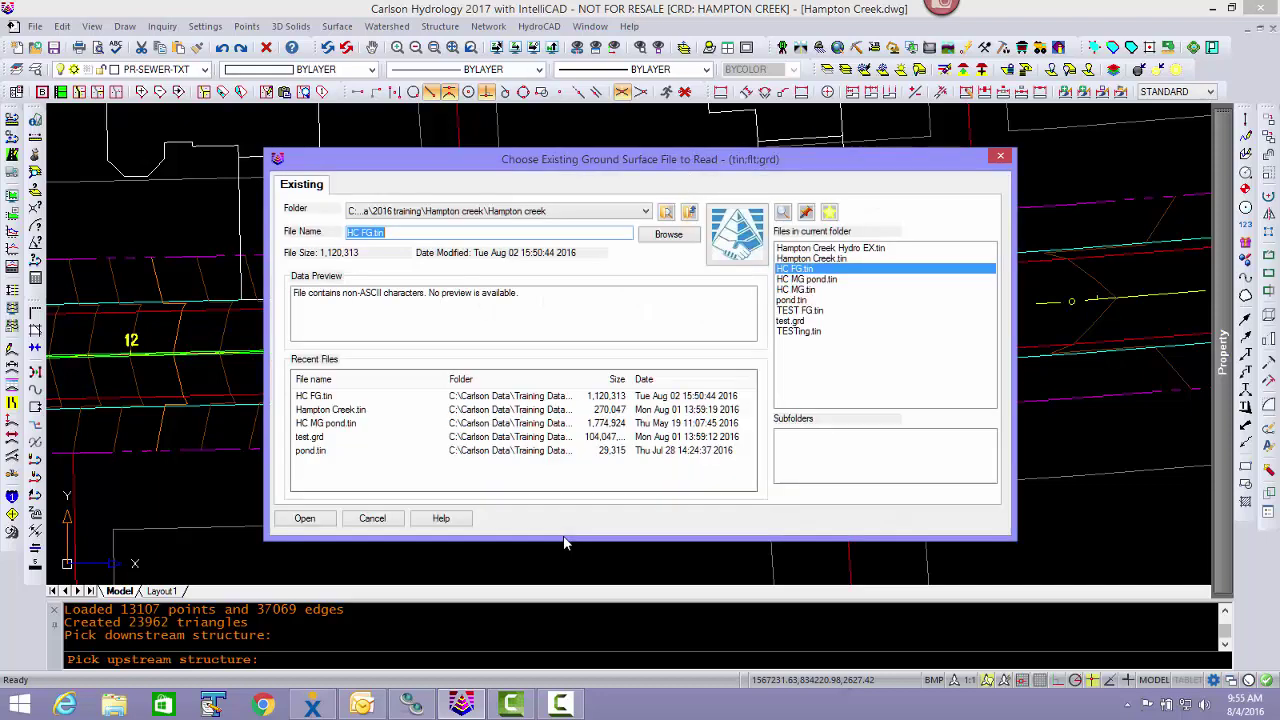
double_click(800, 268)
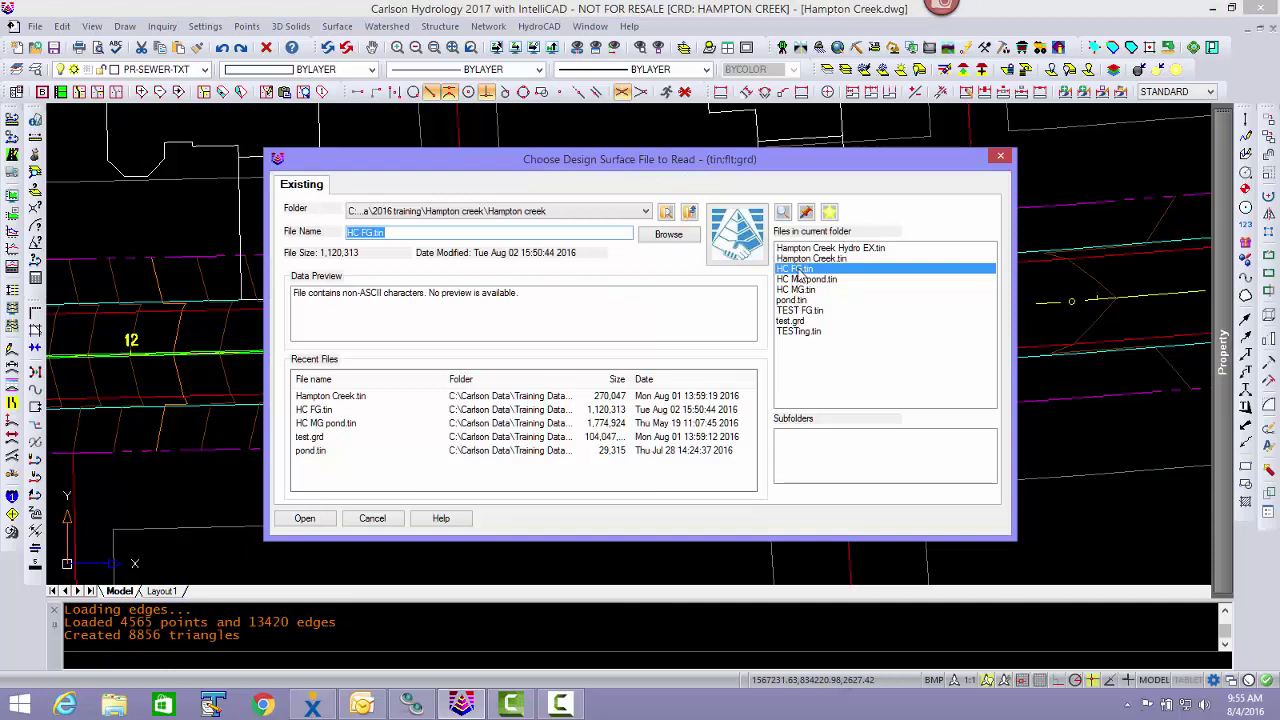
double_click(798, 270)
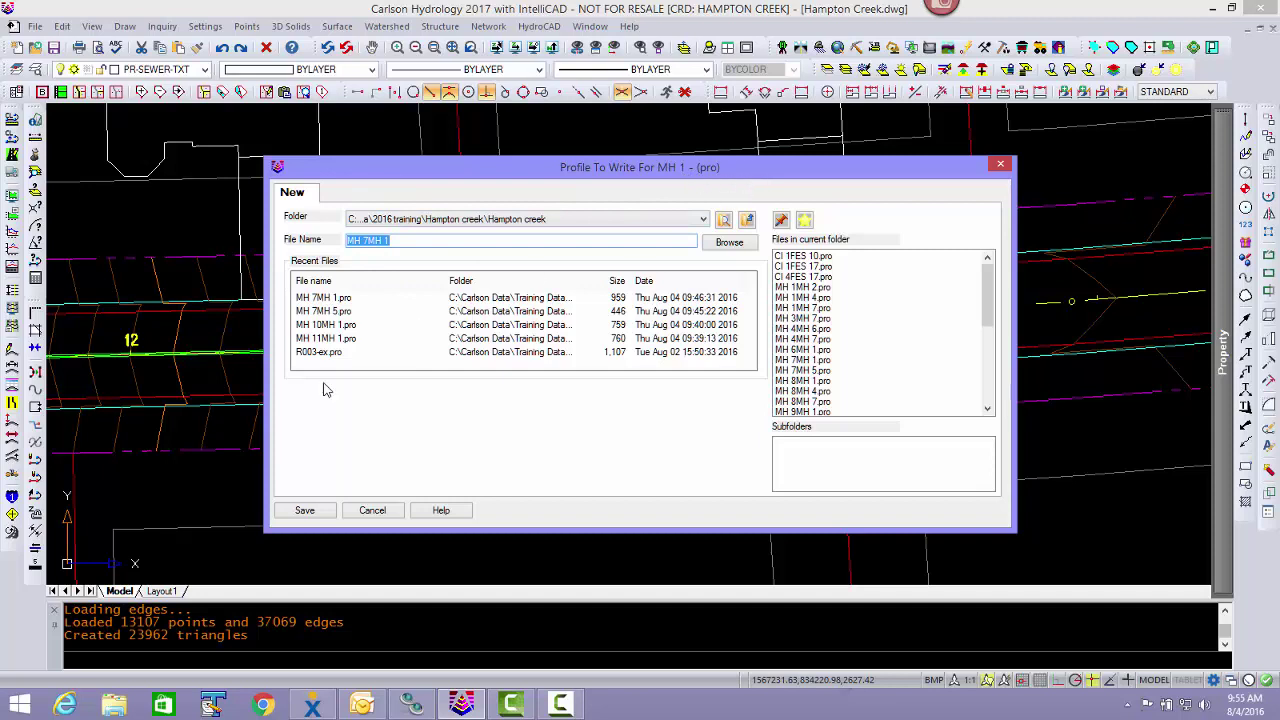
left_click(307, 511)
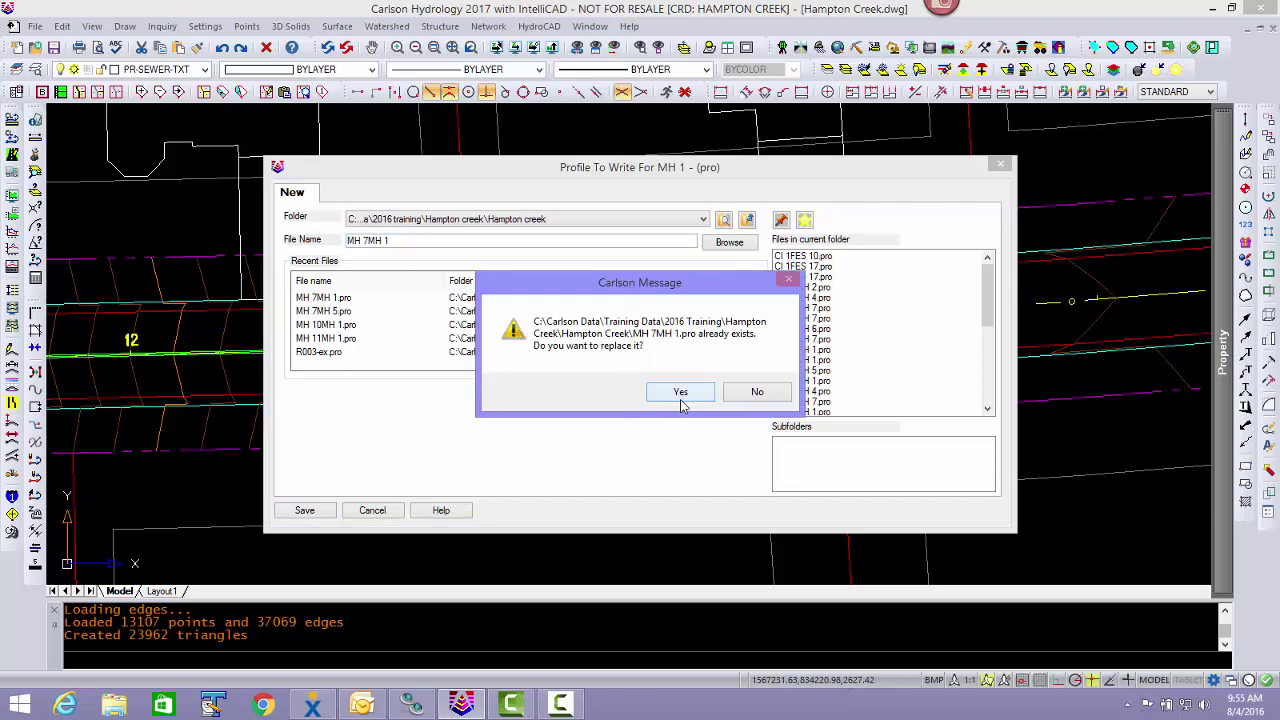
left_click(680, 392)
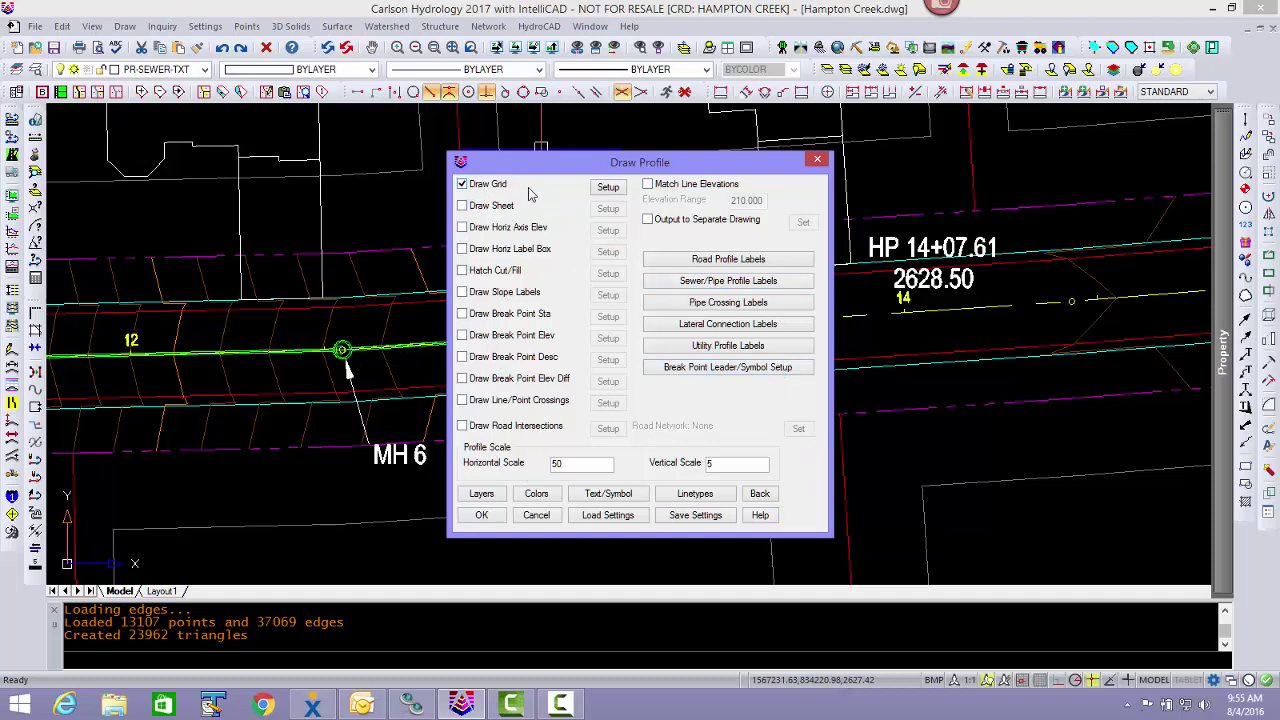
- Review the profile's grid setup and its sewer/pipe label settings for general annotations, manholes, pipes and pipe connections
left_click(608, 188)
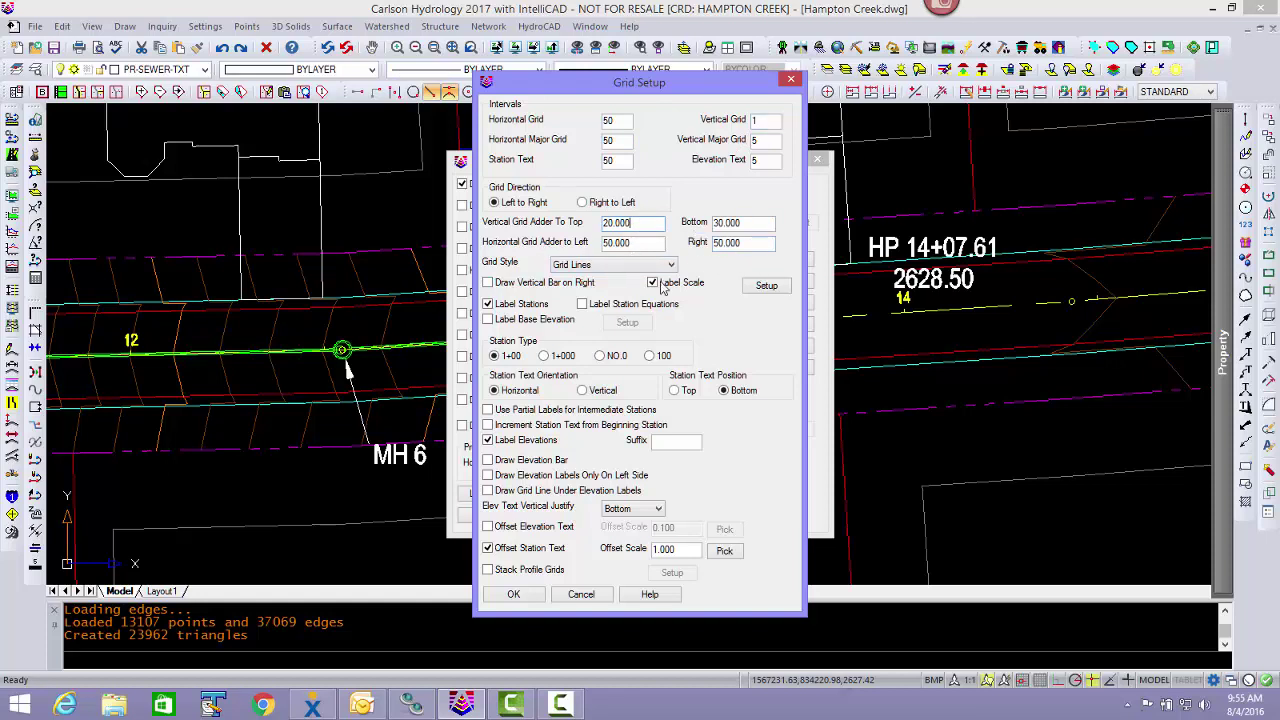
left_click(514, 595)
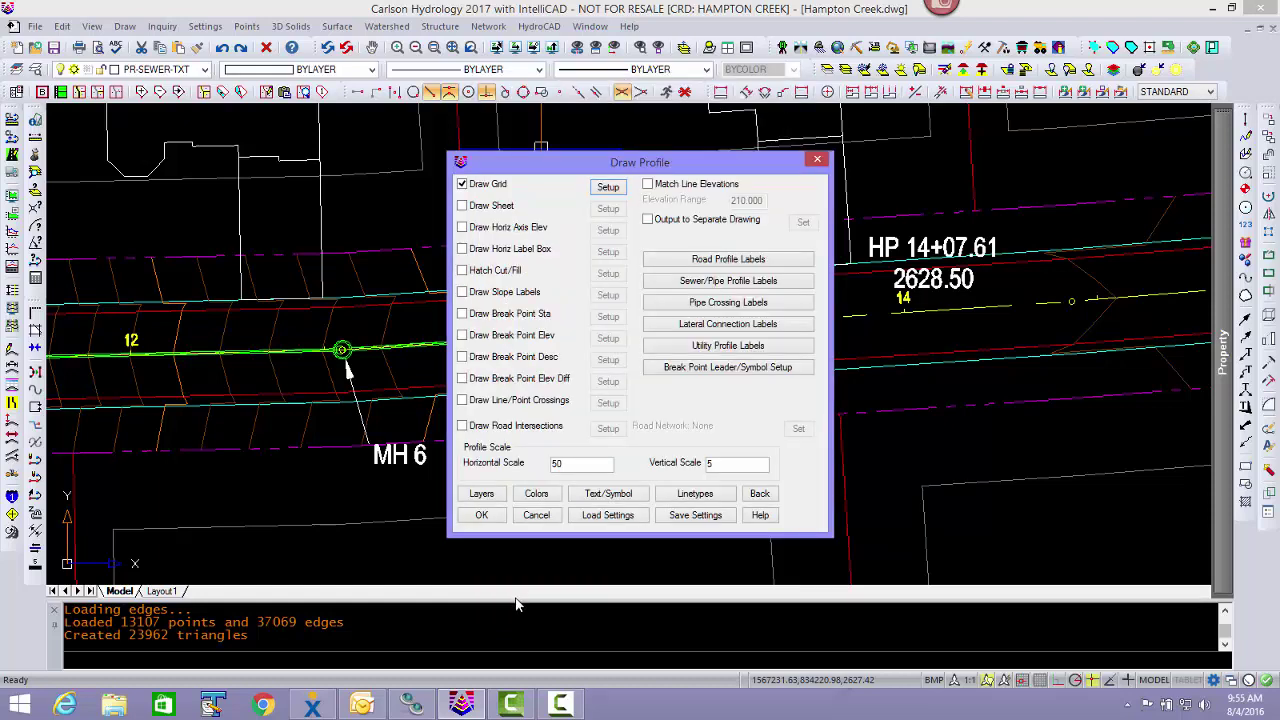
left_click(742, 285)
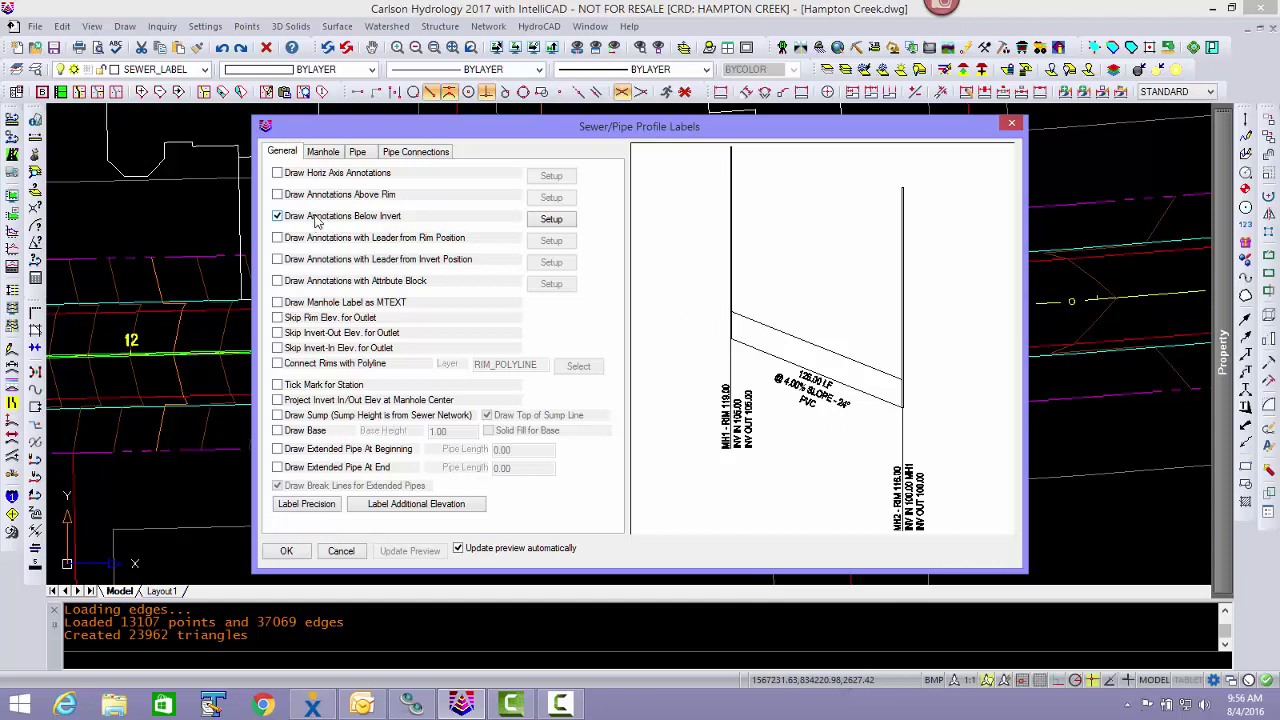
left_click(325, 152)
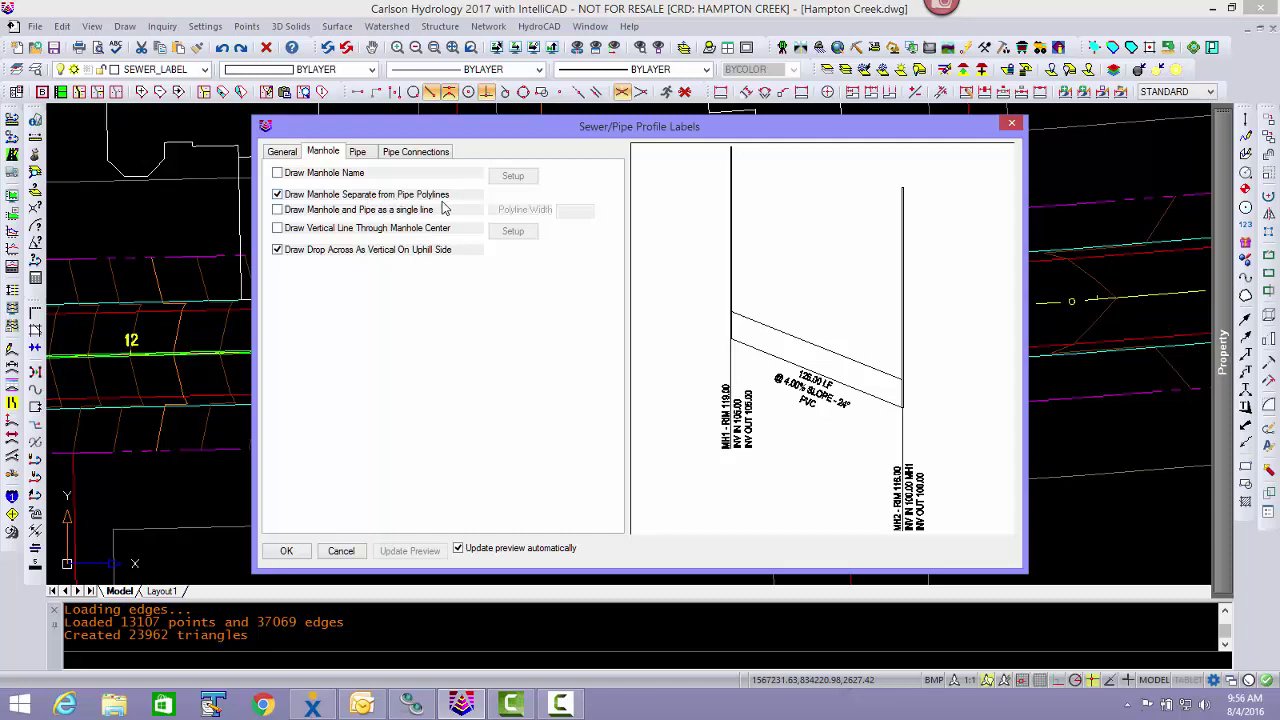
left_click(362, 152)
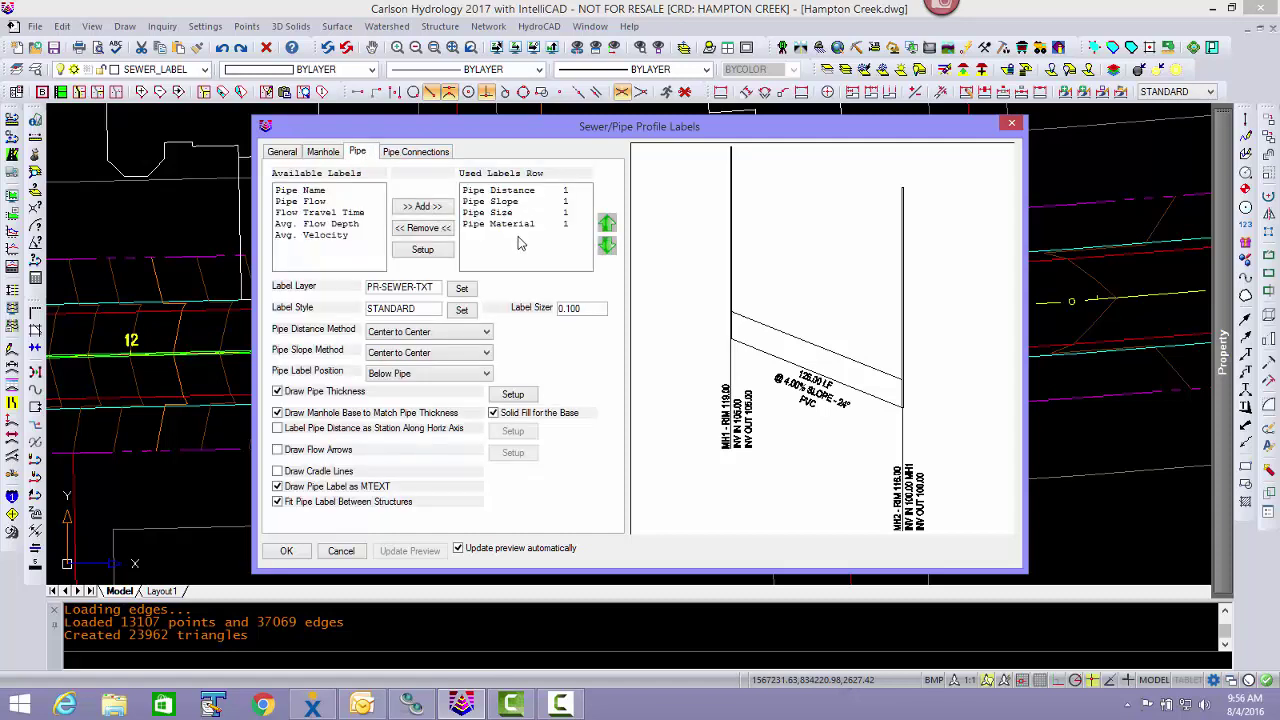
left_click(426, 154)
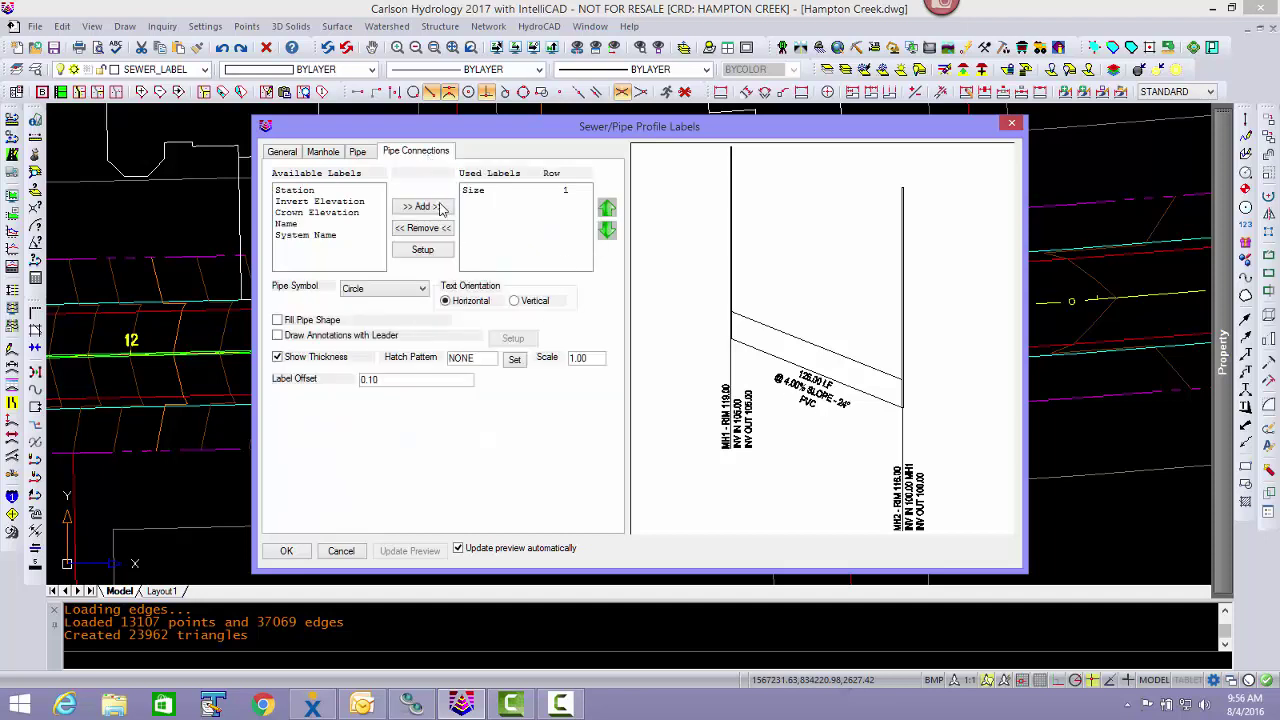
left_click(286, 551)
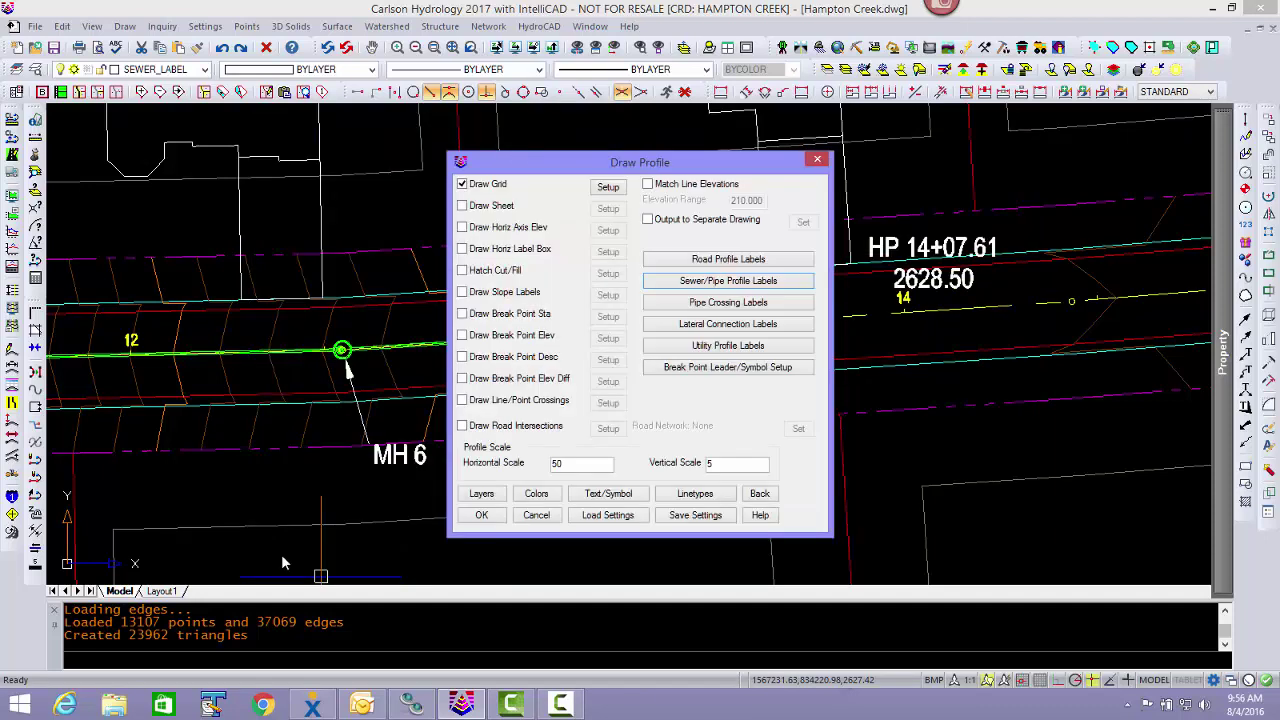
- Review the pipe crossing label options, including the on-the-fly crossing settings and the parallel pipe swath settings
left_click(728, 303)
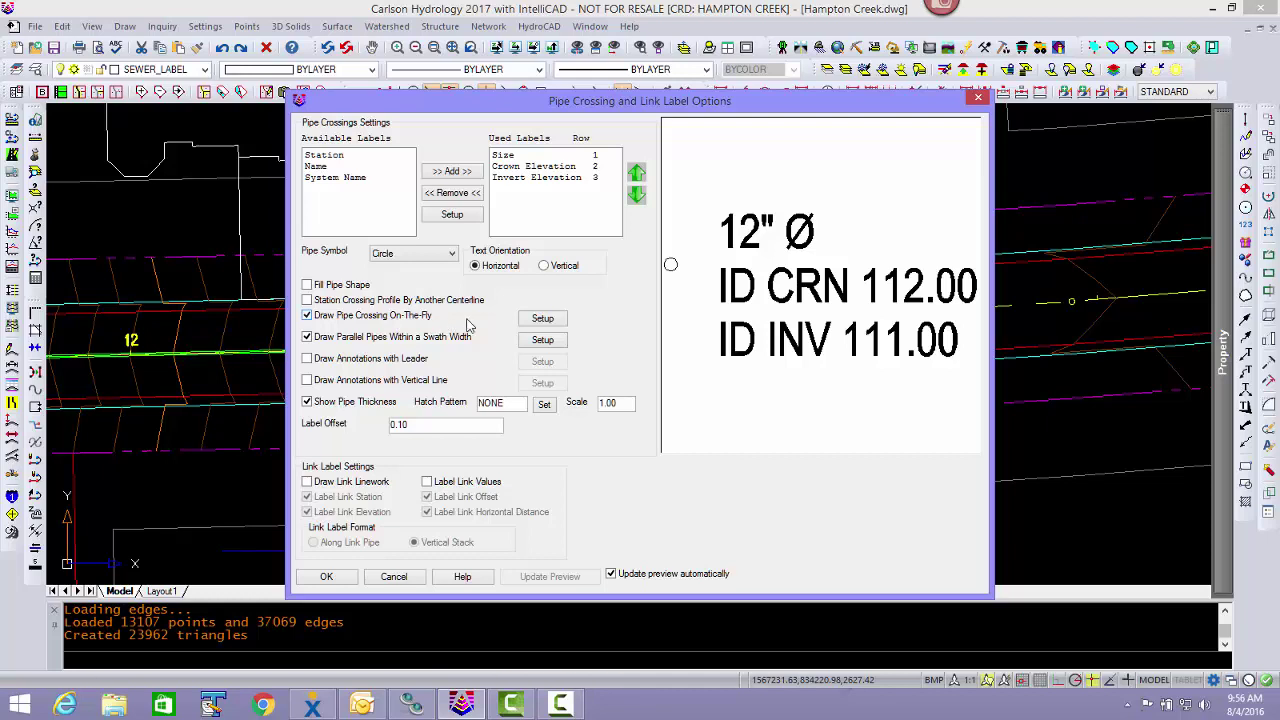
left_click(543, 318)
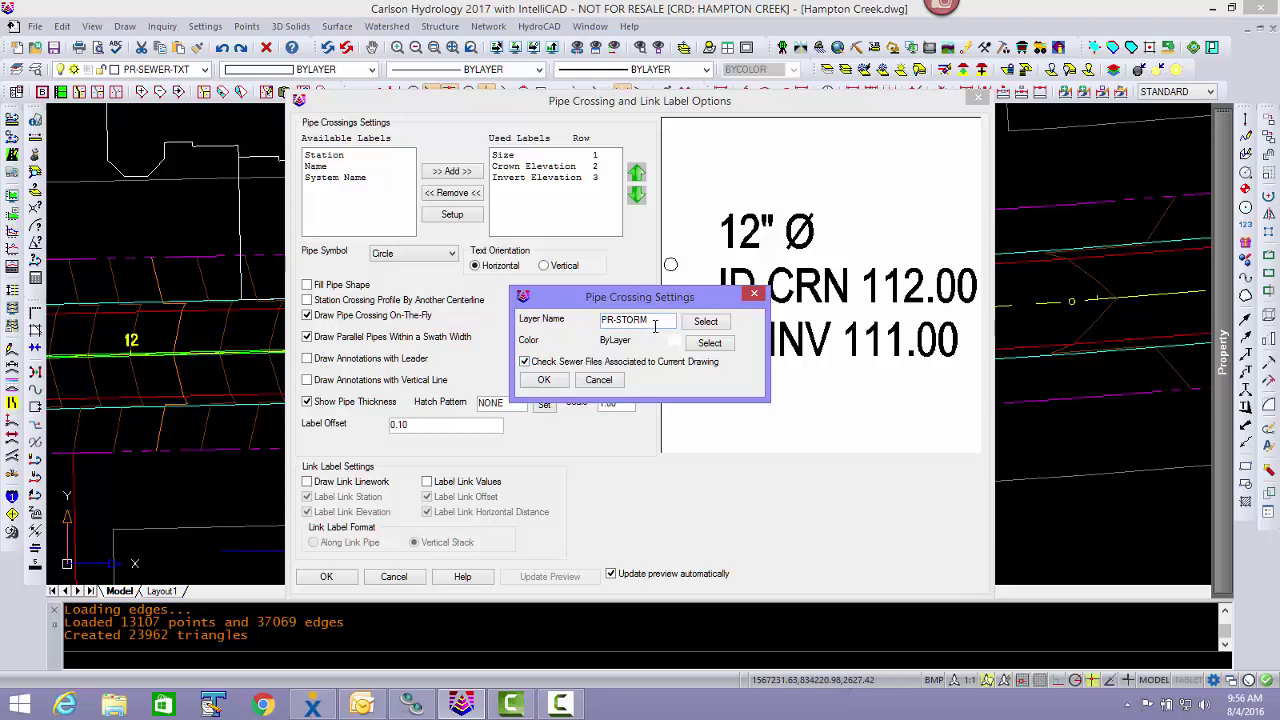
left_click(545, 380)
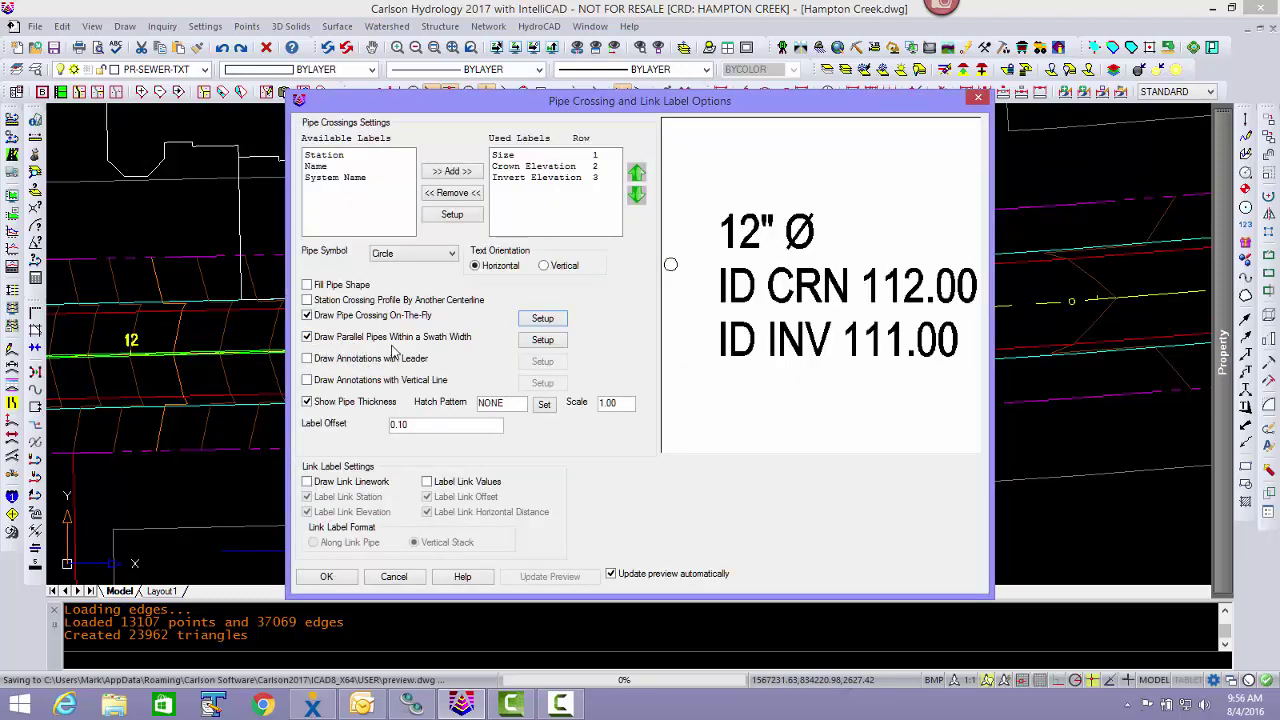
left_click(542, 341)
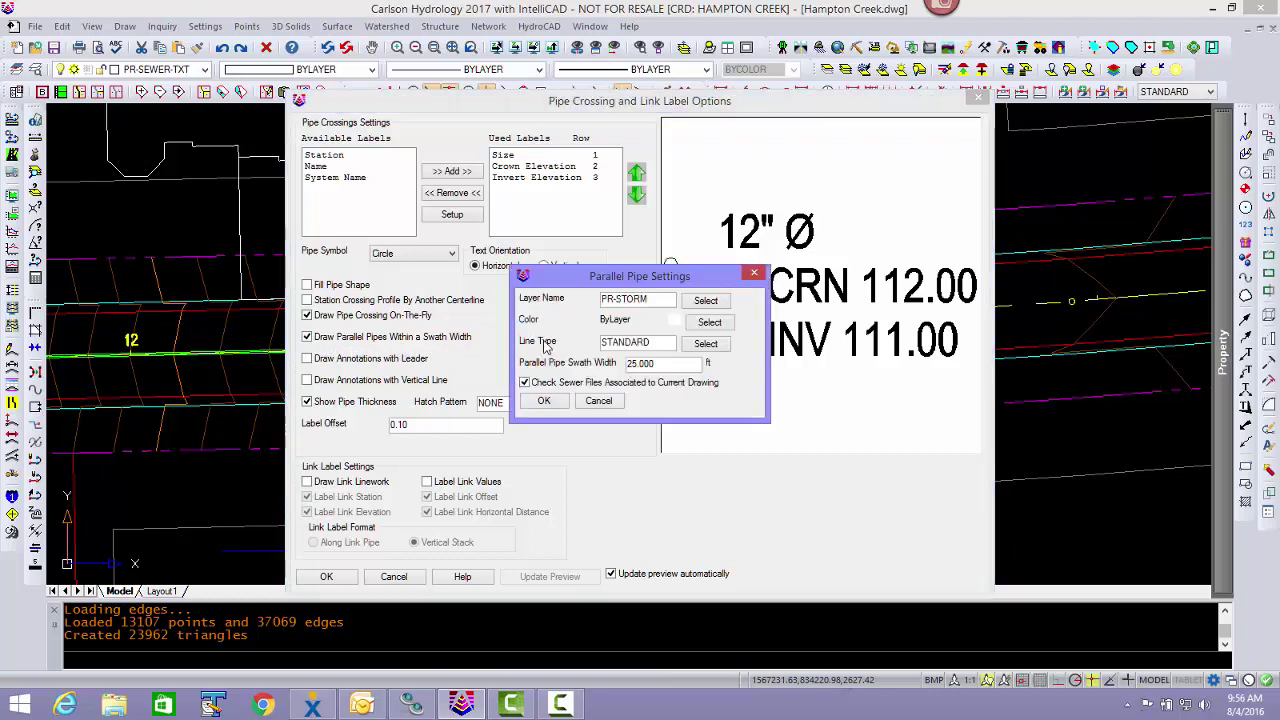
double_click(674, 367)
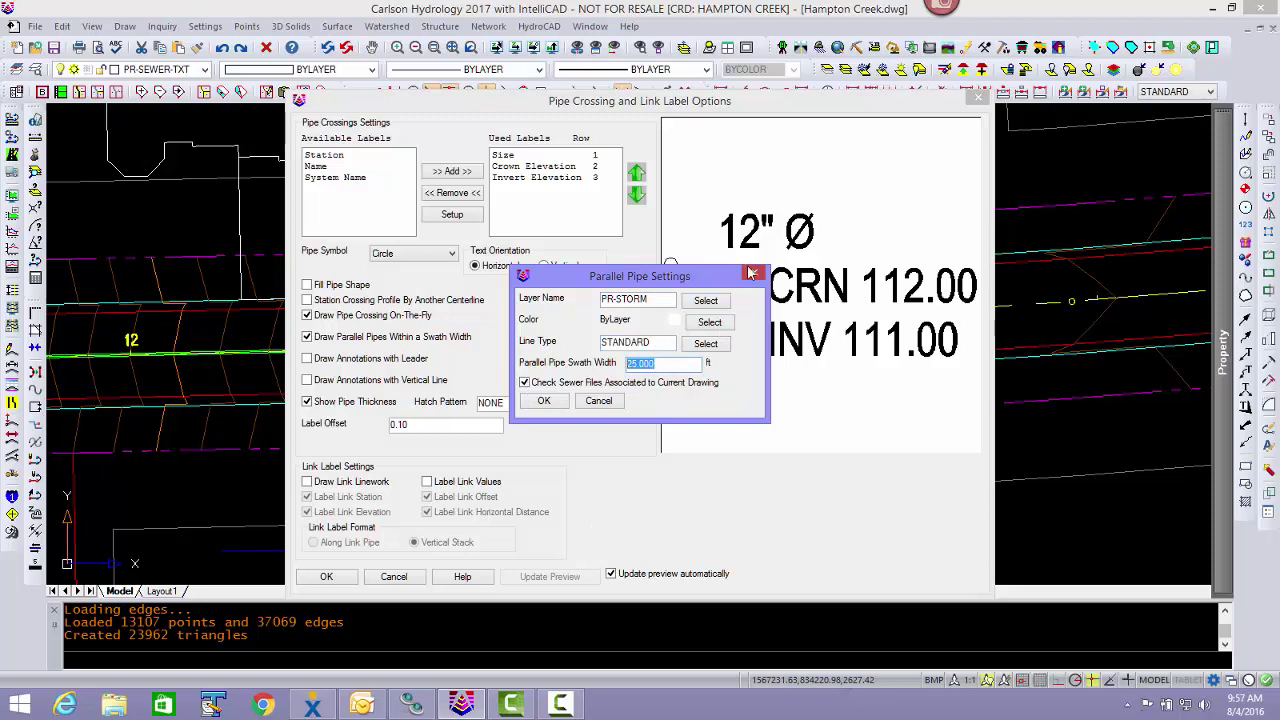
left_click(545, 401)
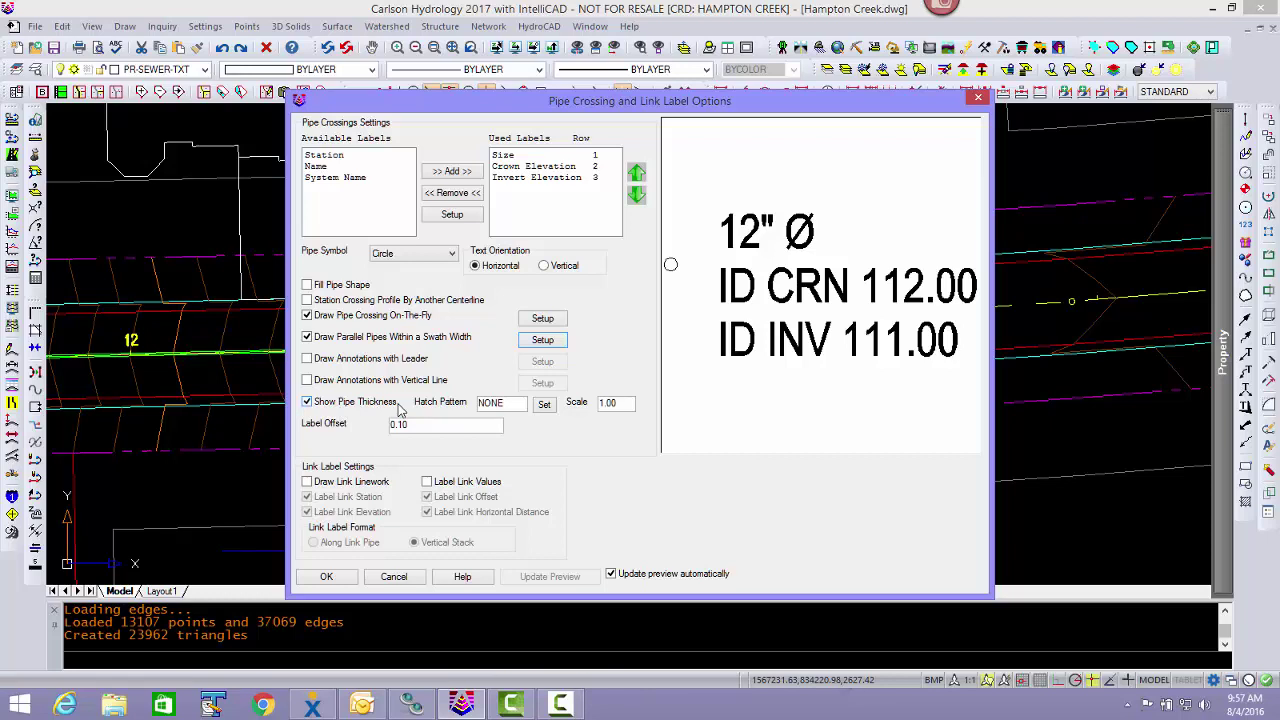
left_click(326, 577)
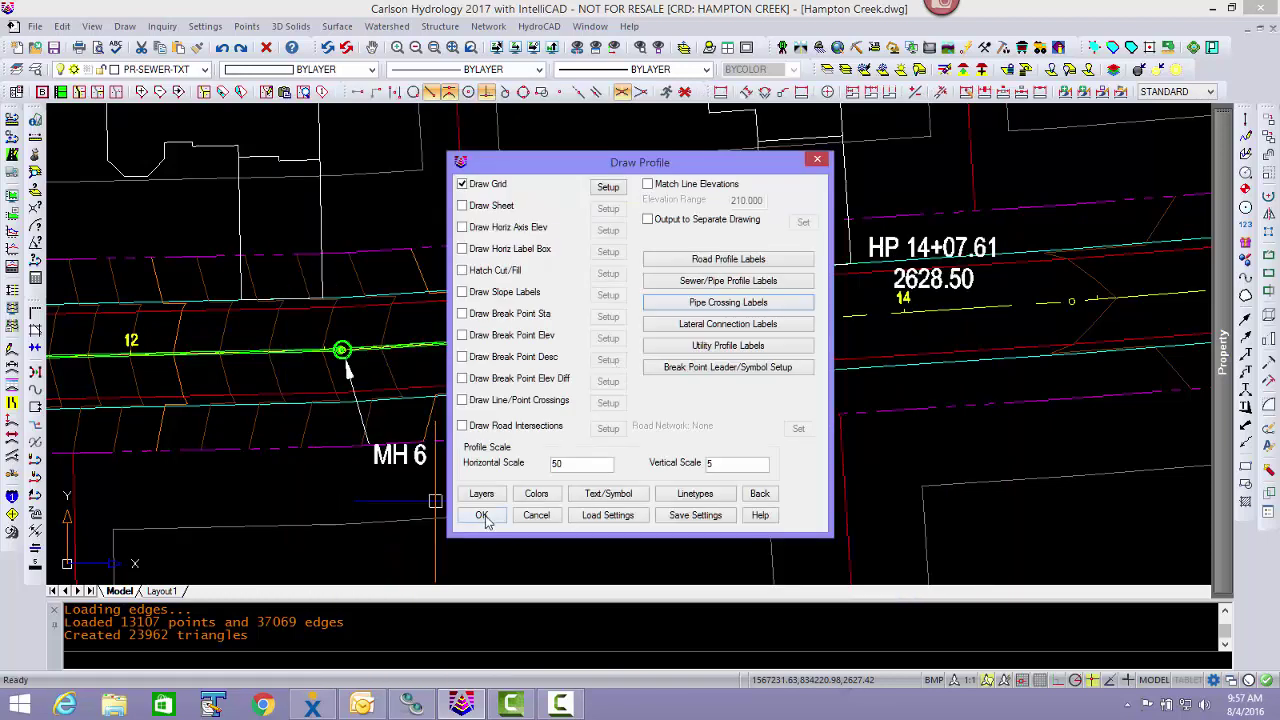
- Draw the MH 7 to MH 1 profile with grid stations -50 to 1100 and elevations 2520 to 2655, in empty space beside the road profiles
left_click(482, 516)
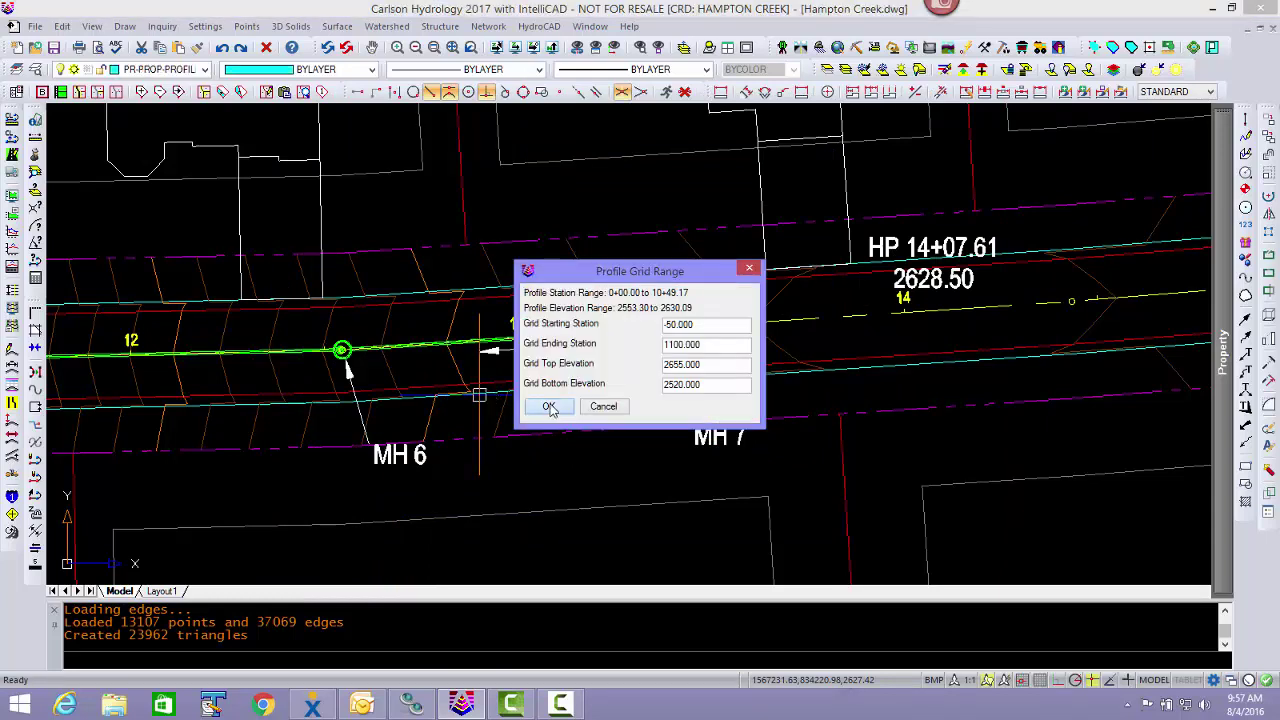
left_click(549, 407)
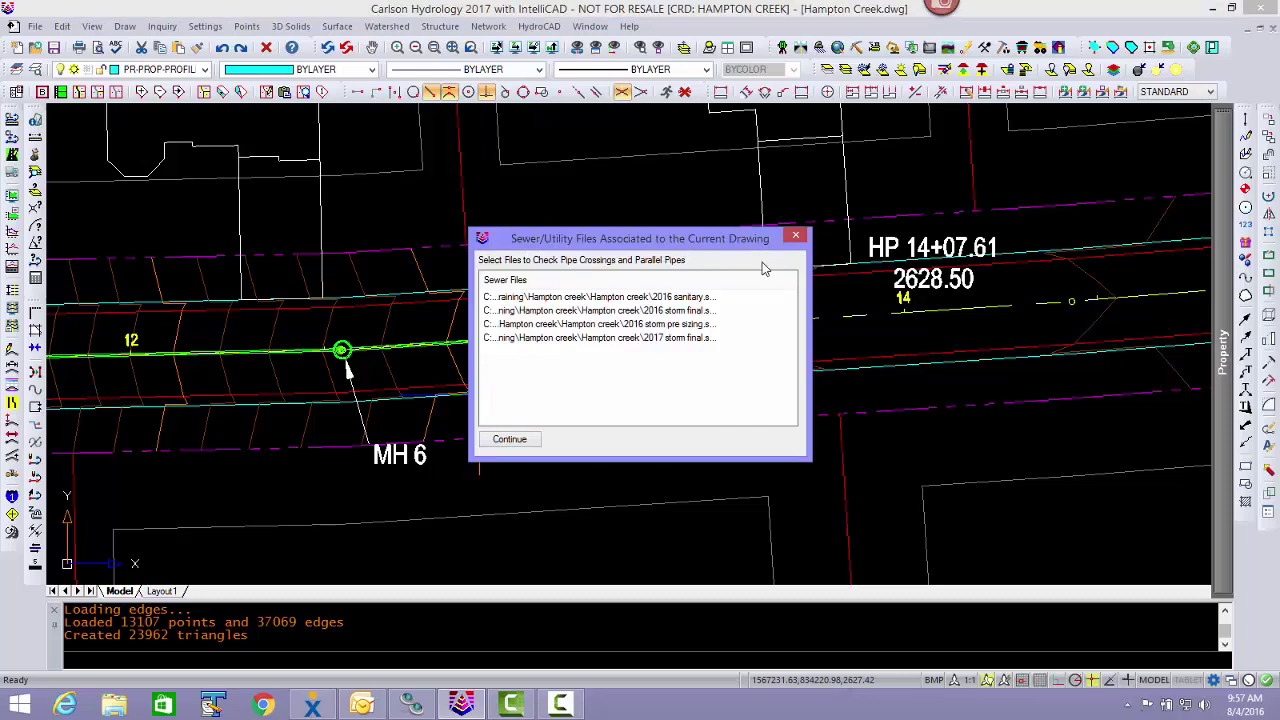
left_click(509, 440)
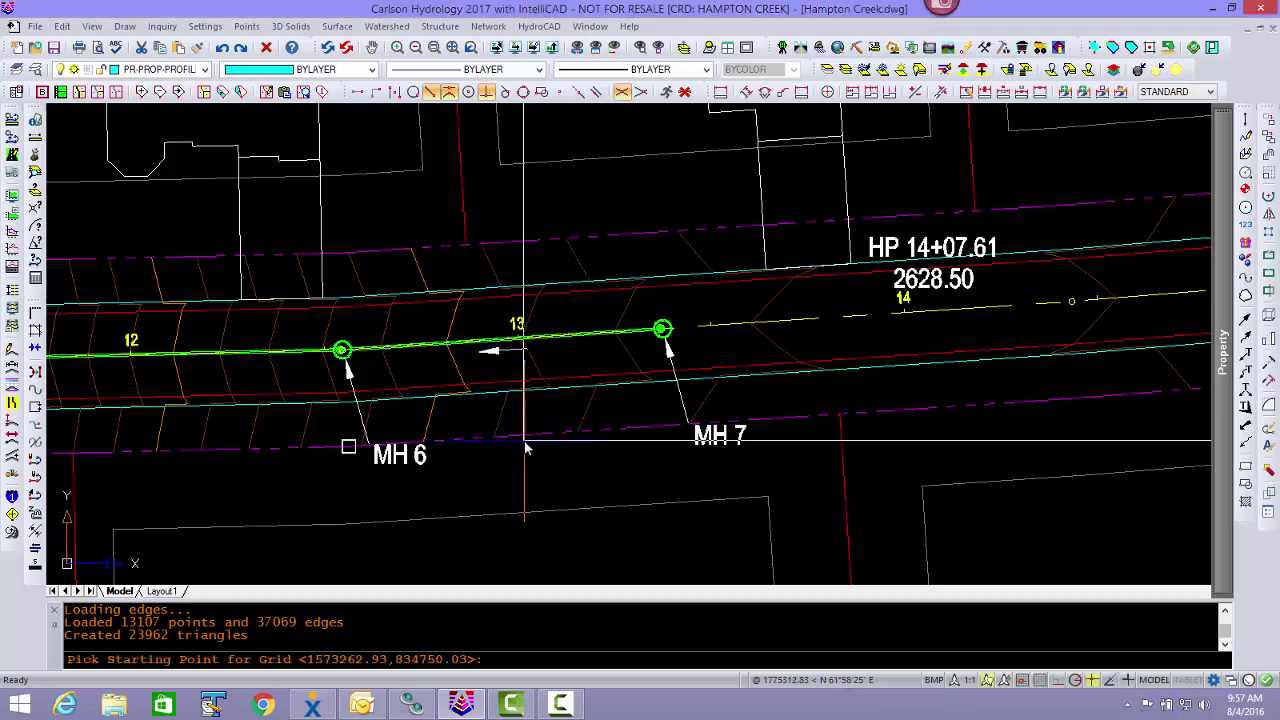
scroll(524, 449, "down", 10)
middle_click_drag(443, 402, 598, 626)
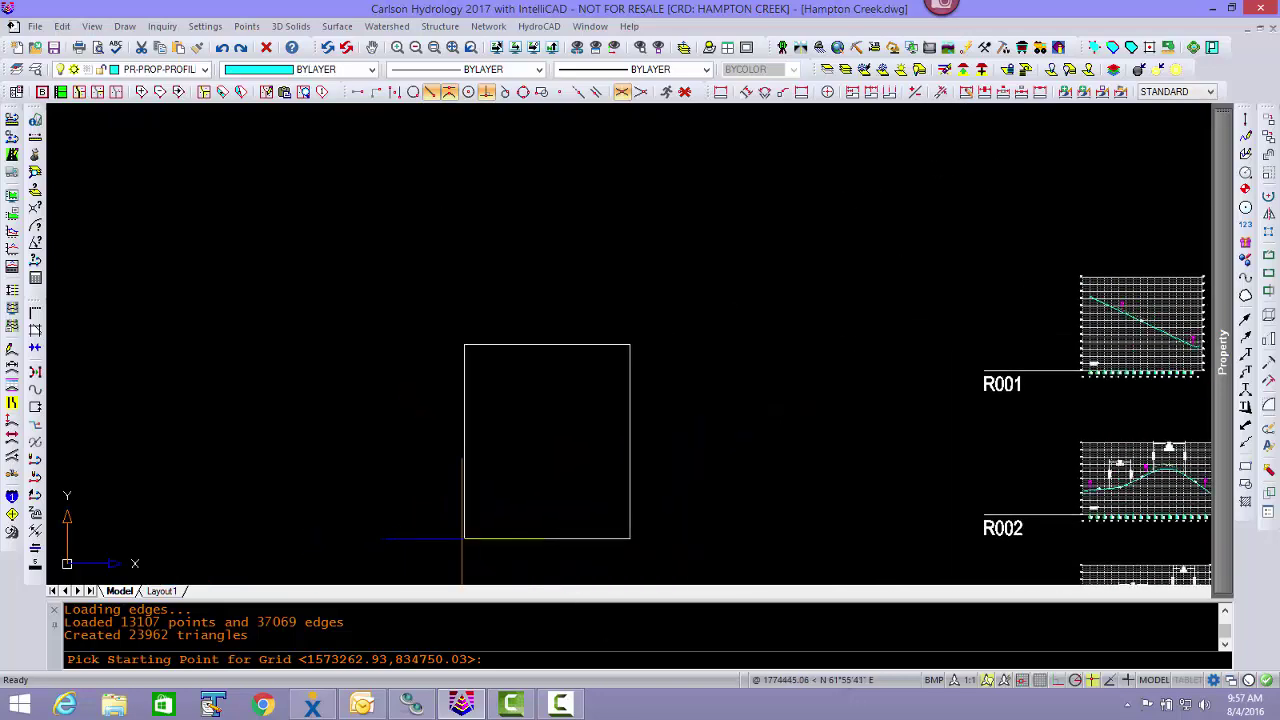
left_click(446, 541)
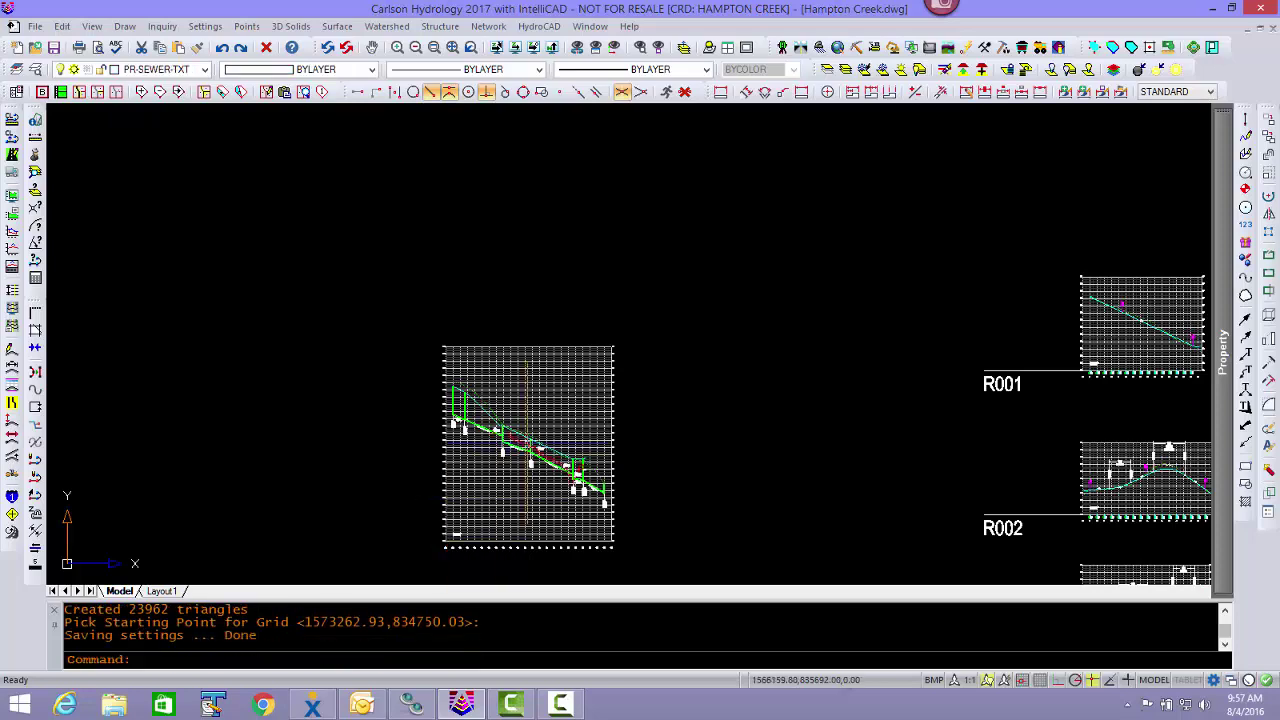
- Examine the MH 7 to MH 1 profile's ground lines, pipe and manhole labels, and crossing and parallel storm pipes
scroll(540, 460, "up", 5)
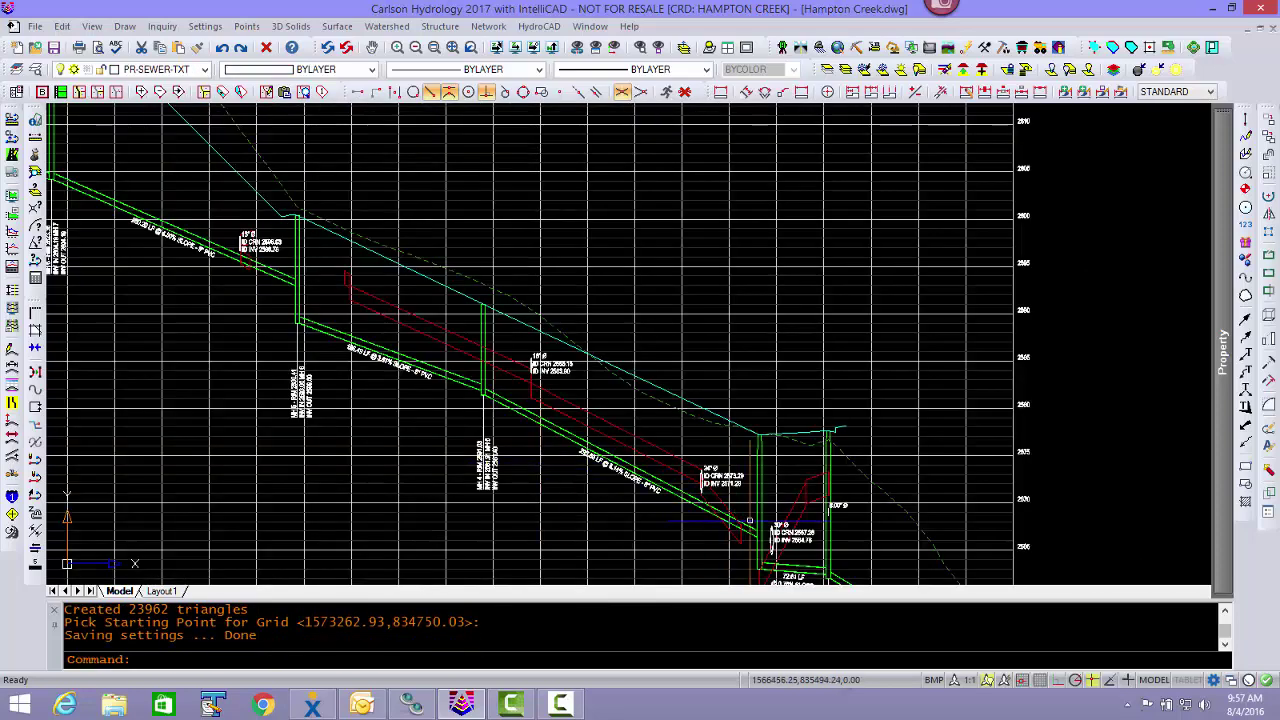
scroll(394, 313, "up", 4)
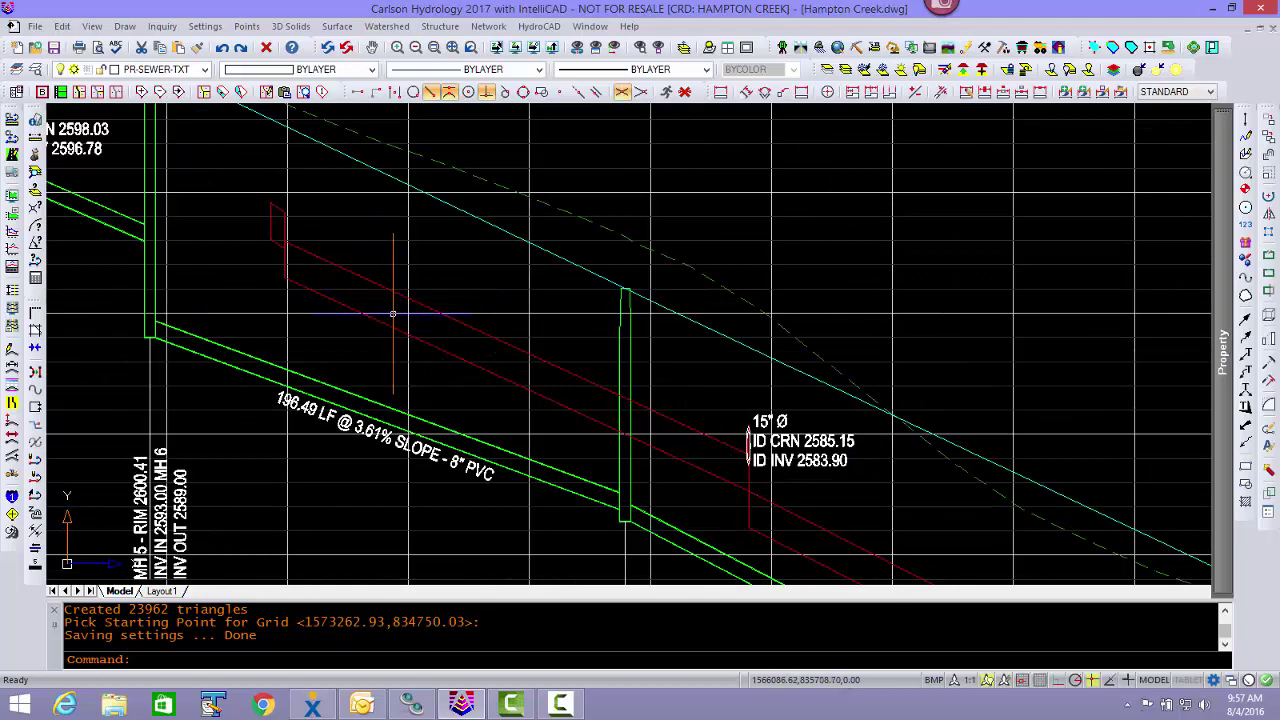
scroll(389, 318, "down", 2)
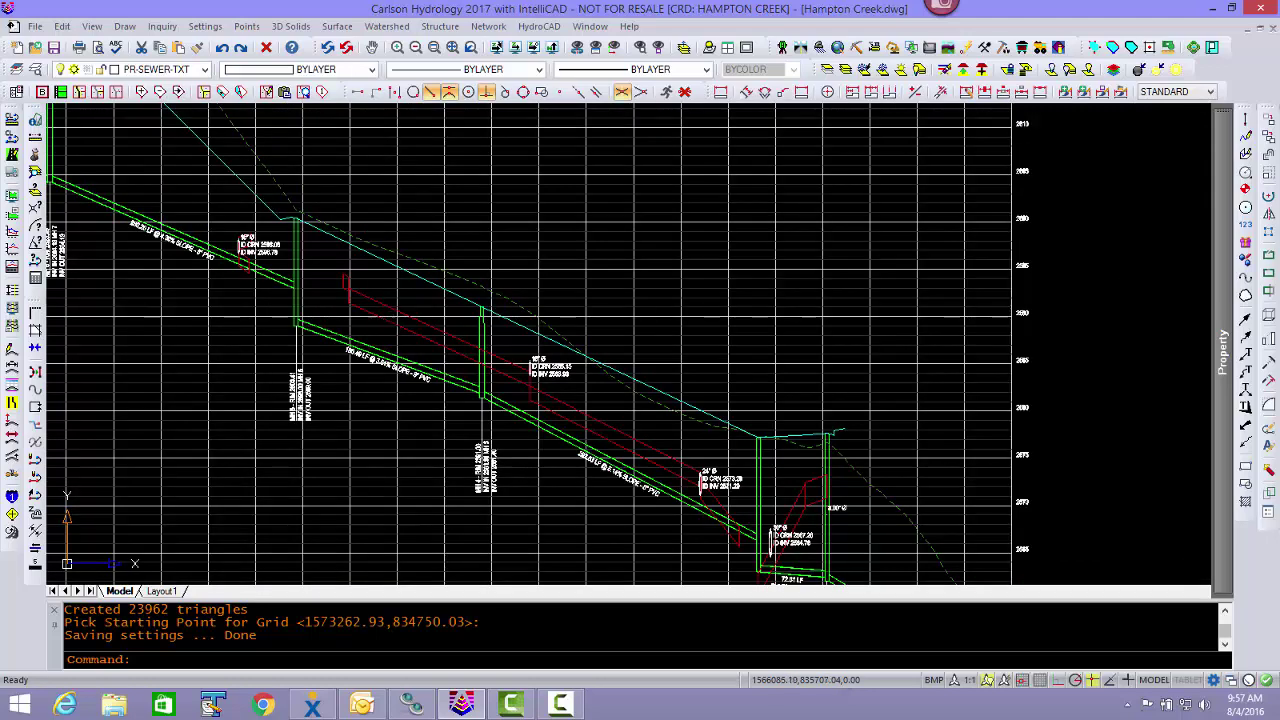
scroll(365, 303, "down", 3)
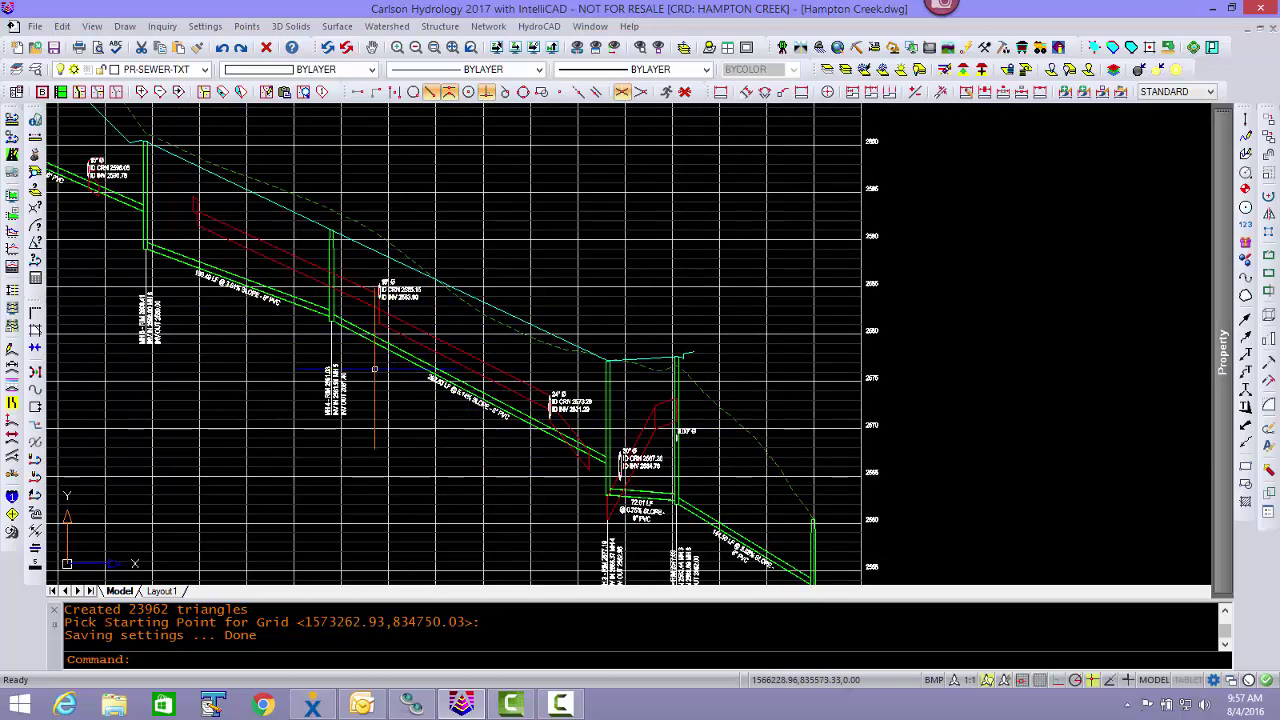
scroll(374, 369, "down", 6)
- Start another sewer network profile and pick MH 11 in the cul-de-sac as its upstream structure
scroll(471, 423, "up", 1)
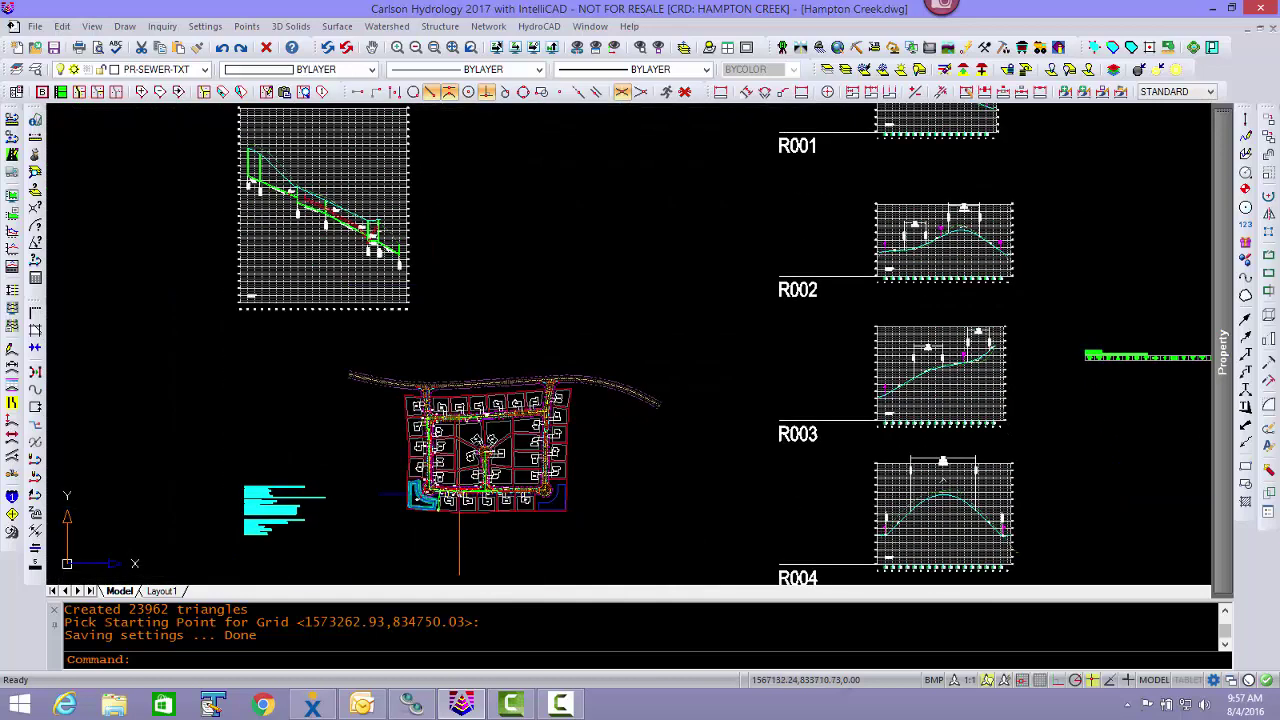
scroll(471, 478, "up", 4)
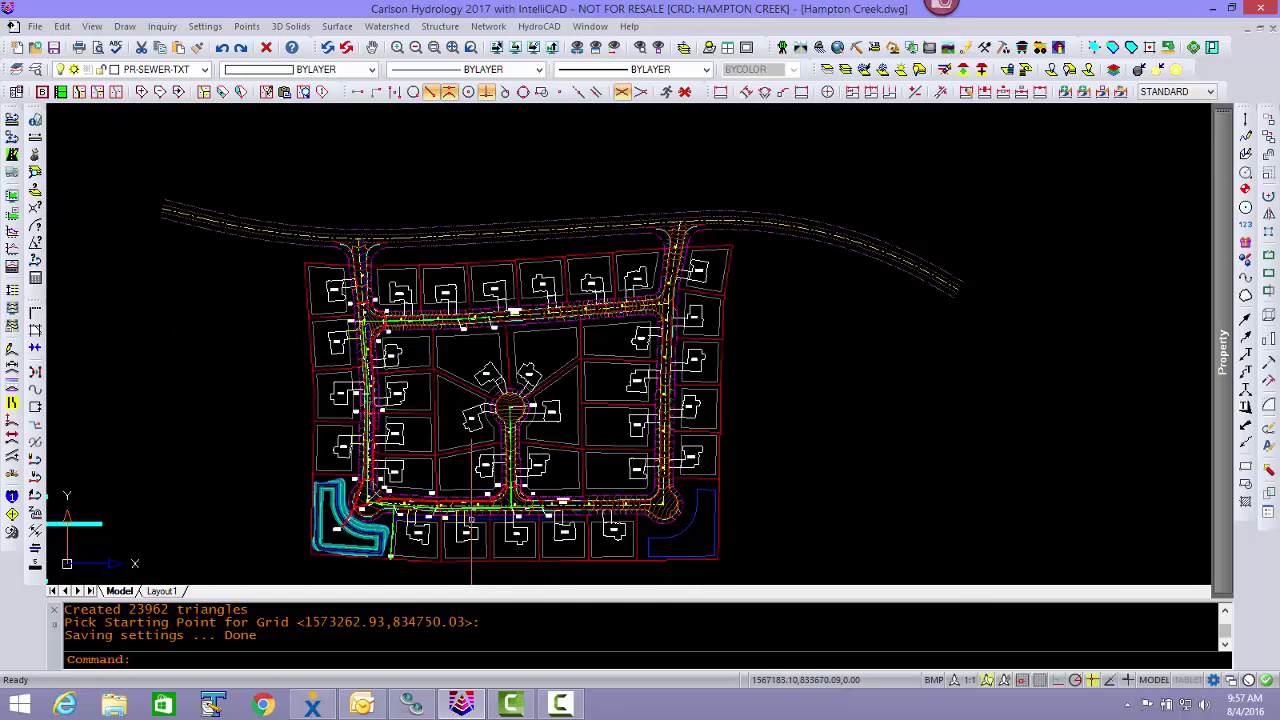
scroll(436, 490, "up", 2)
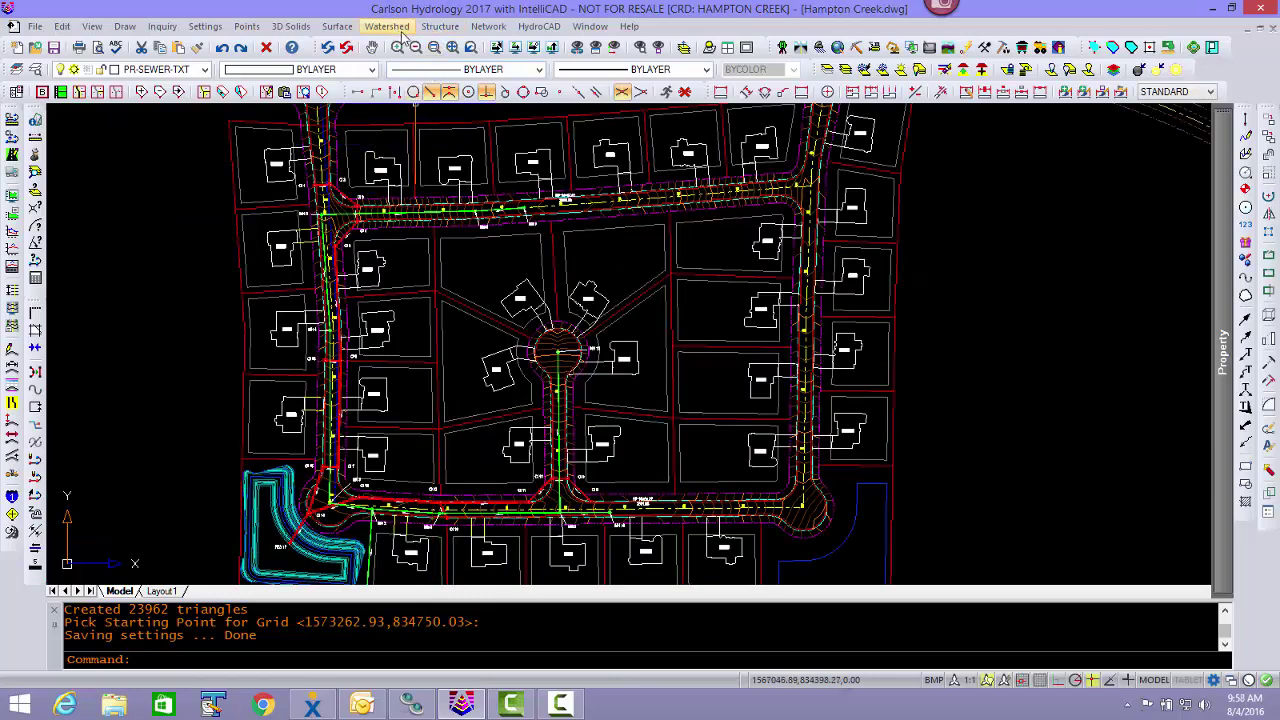
left_click(488, 26)
mouse_move(551, 328)
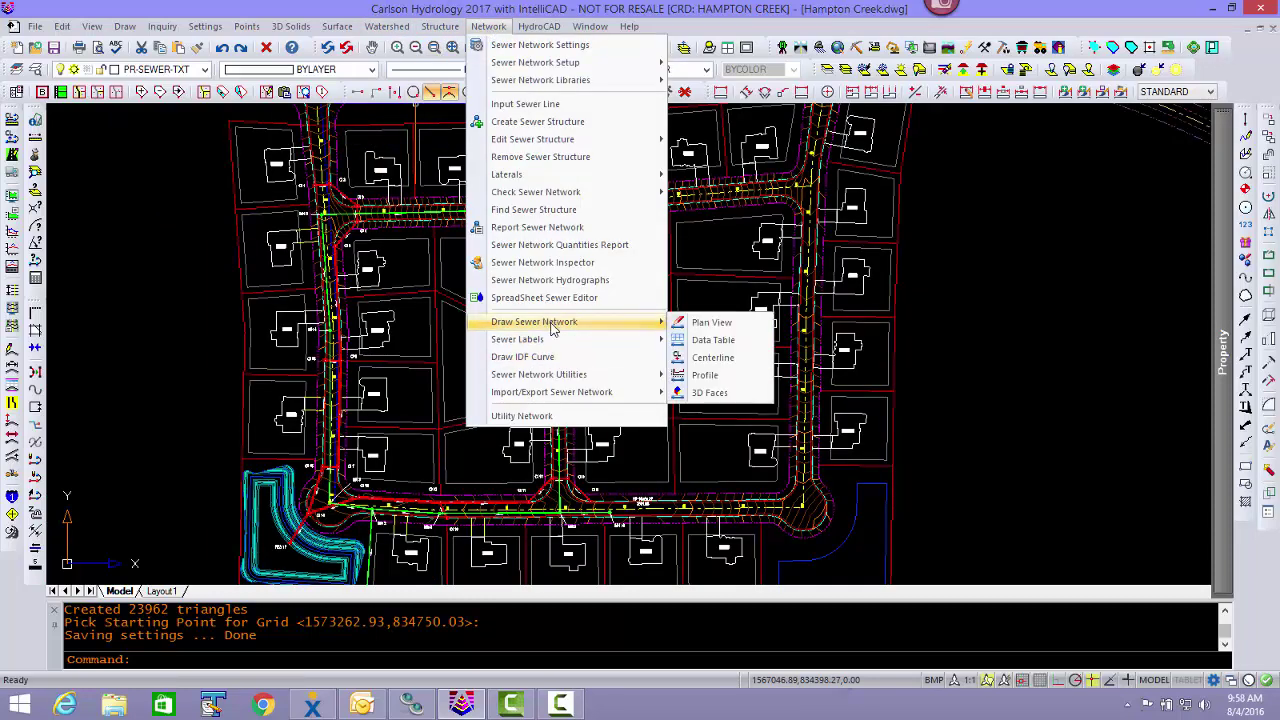
left_click(712, 375)
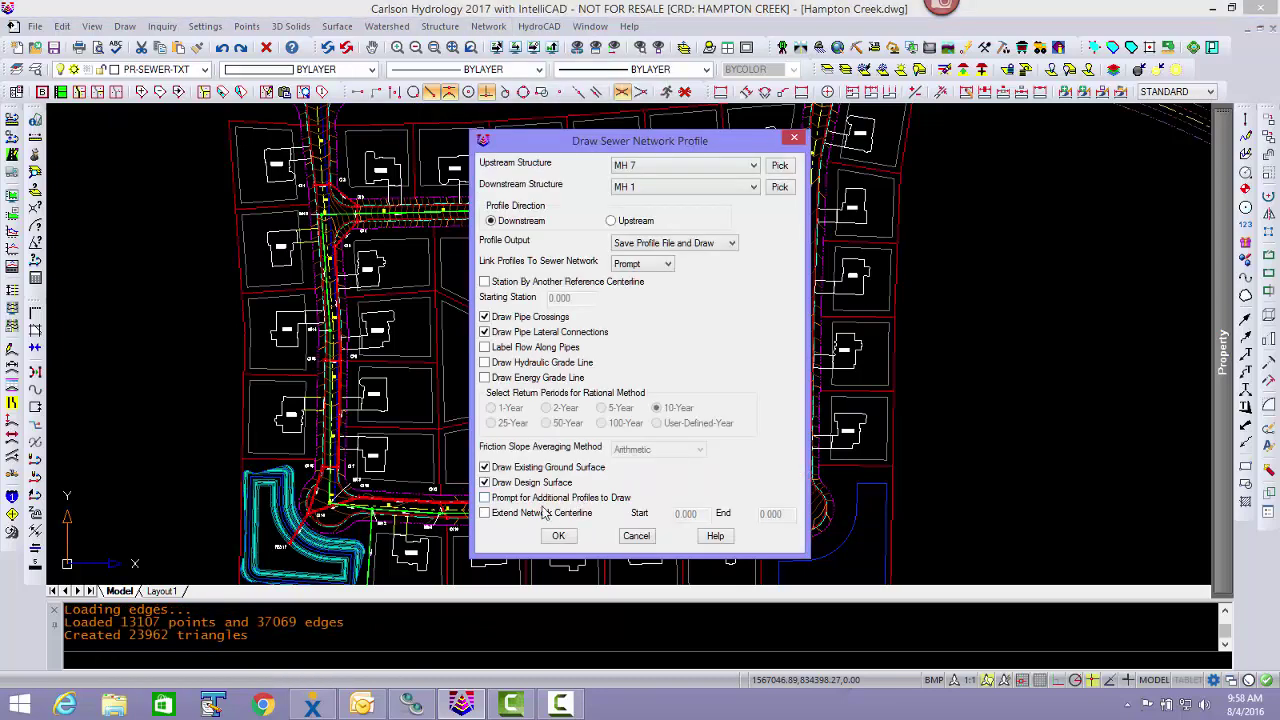
left_click(781, 165)
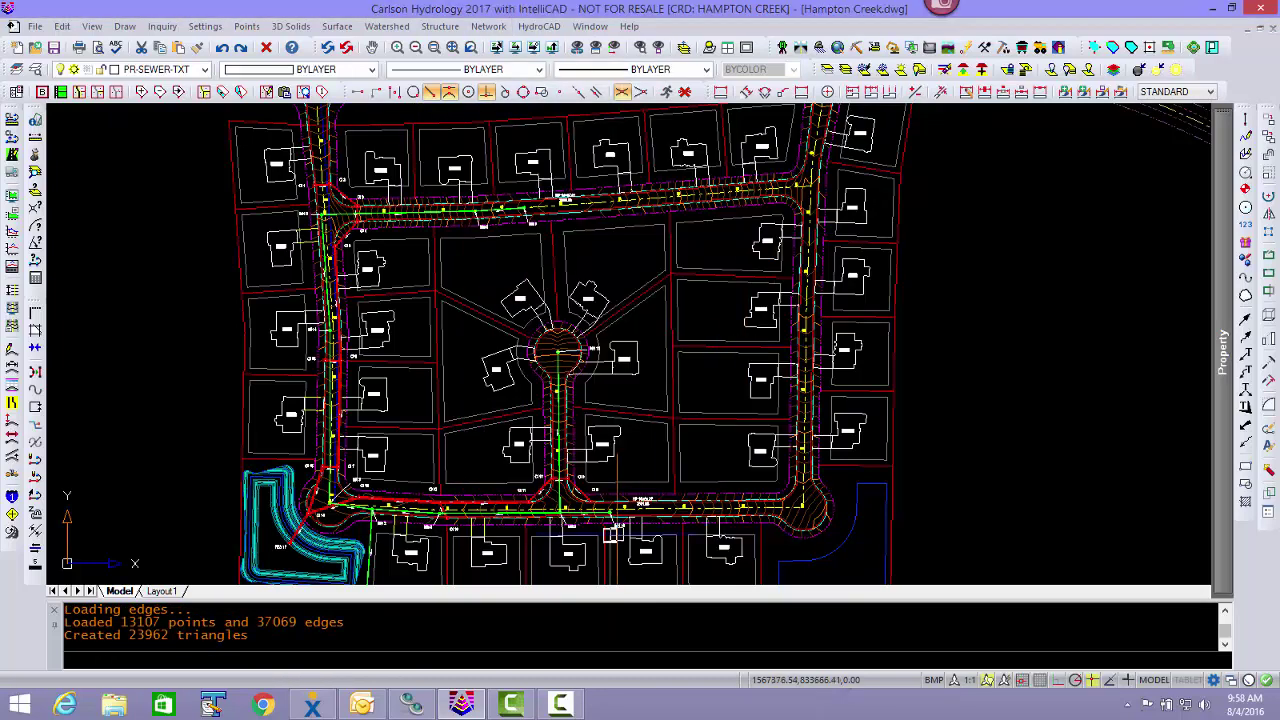
left_click(560, 352)
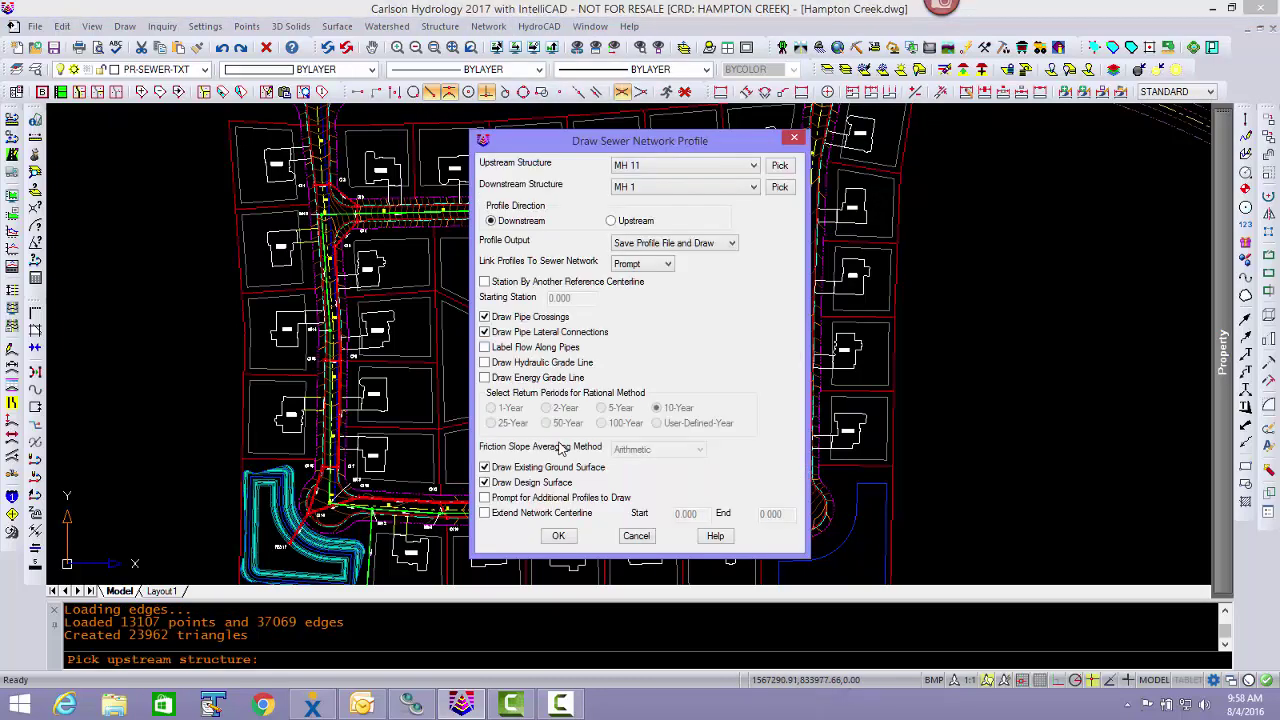
- Load Hampton Creek.tin as existing ground and HC FG.tin as design surface, and overwrite the profile file MH 11MH 1
left_click(559, 536)
left_click(305, 518)
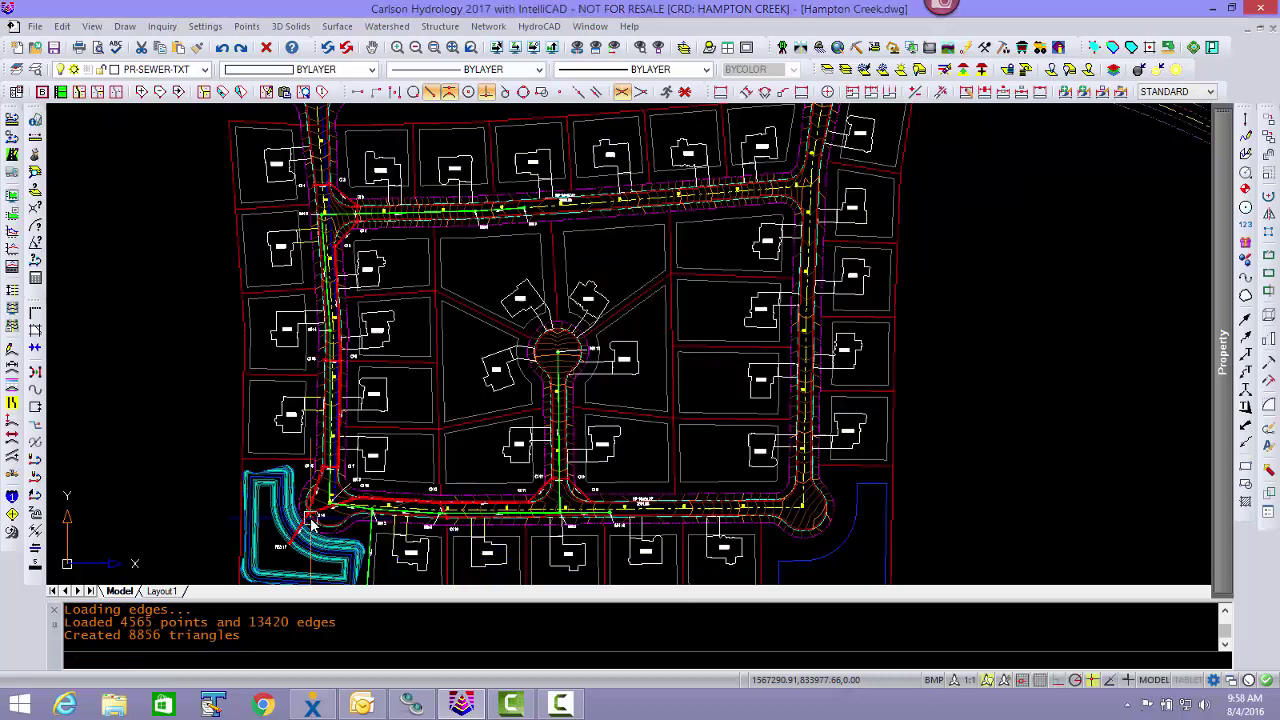
left_click(305, 518)
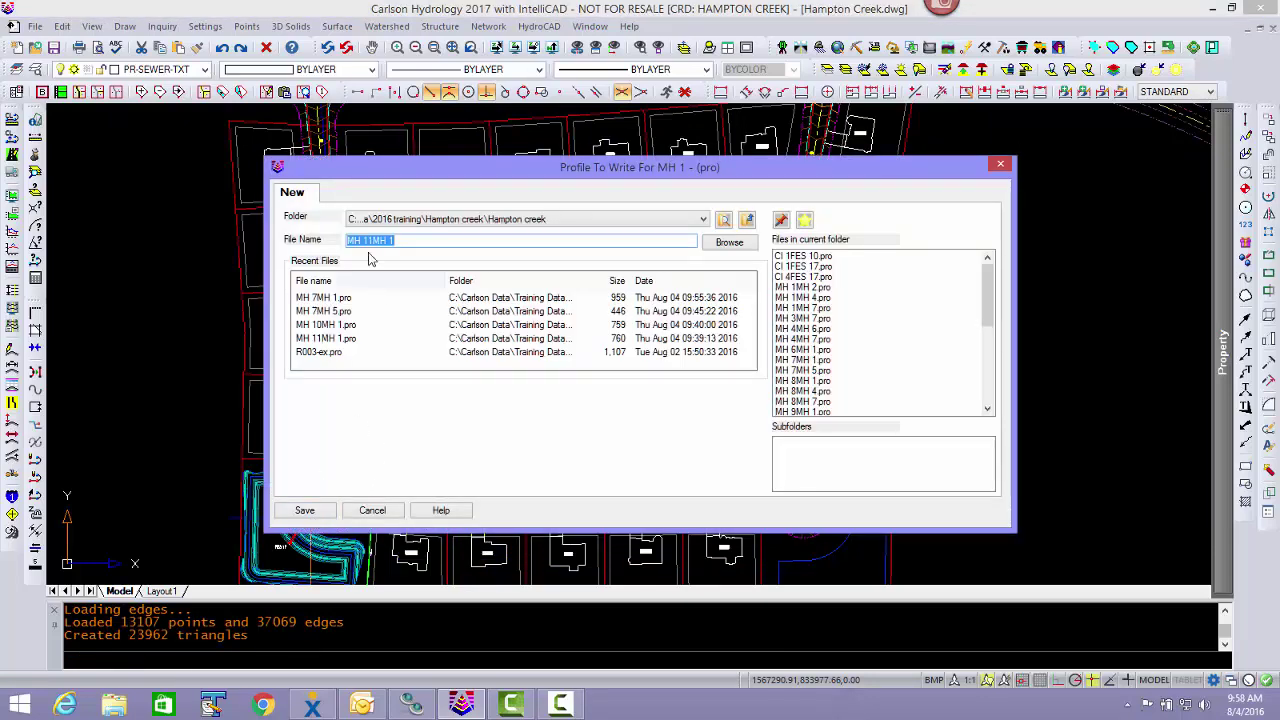
left_click(304, 511)
left_click(680, 393)
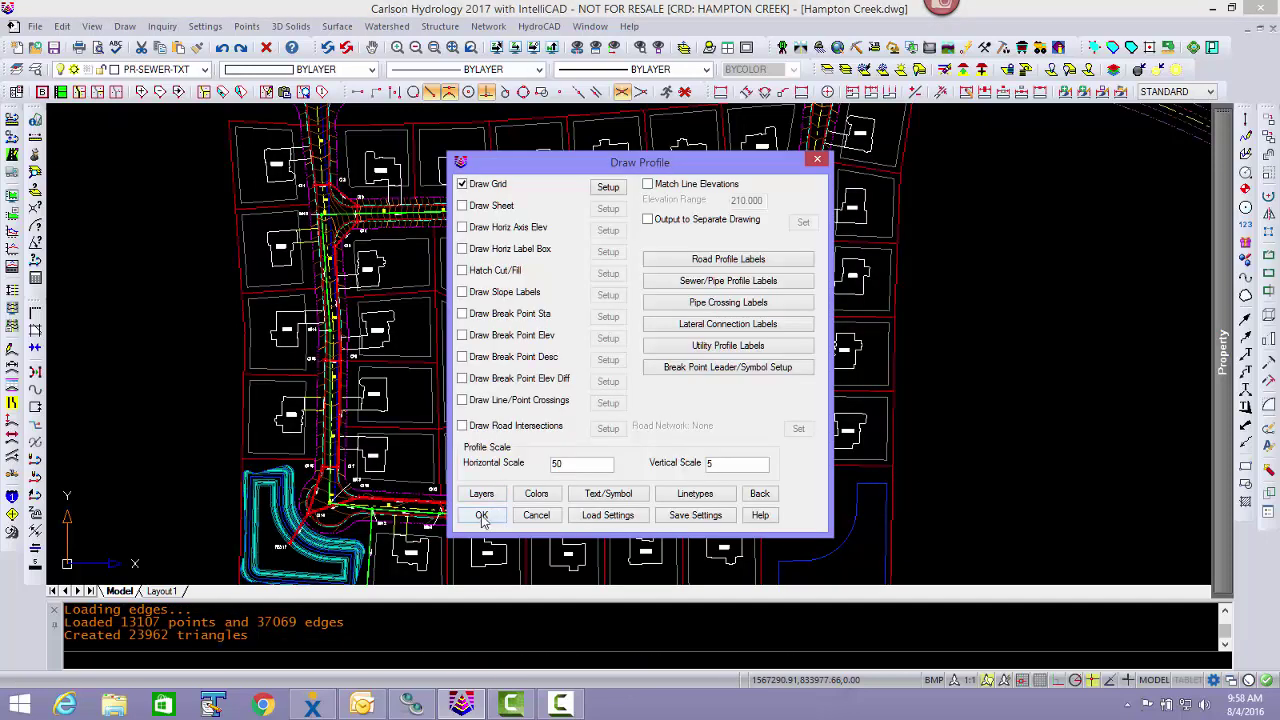
- Draw the MH 11 to MH 1 profile with grid stations -50 to 800 and elevations 2520 to 2630, beside the MH 7 profile
left_click(481, 515)
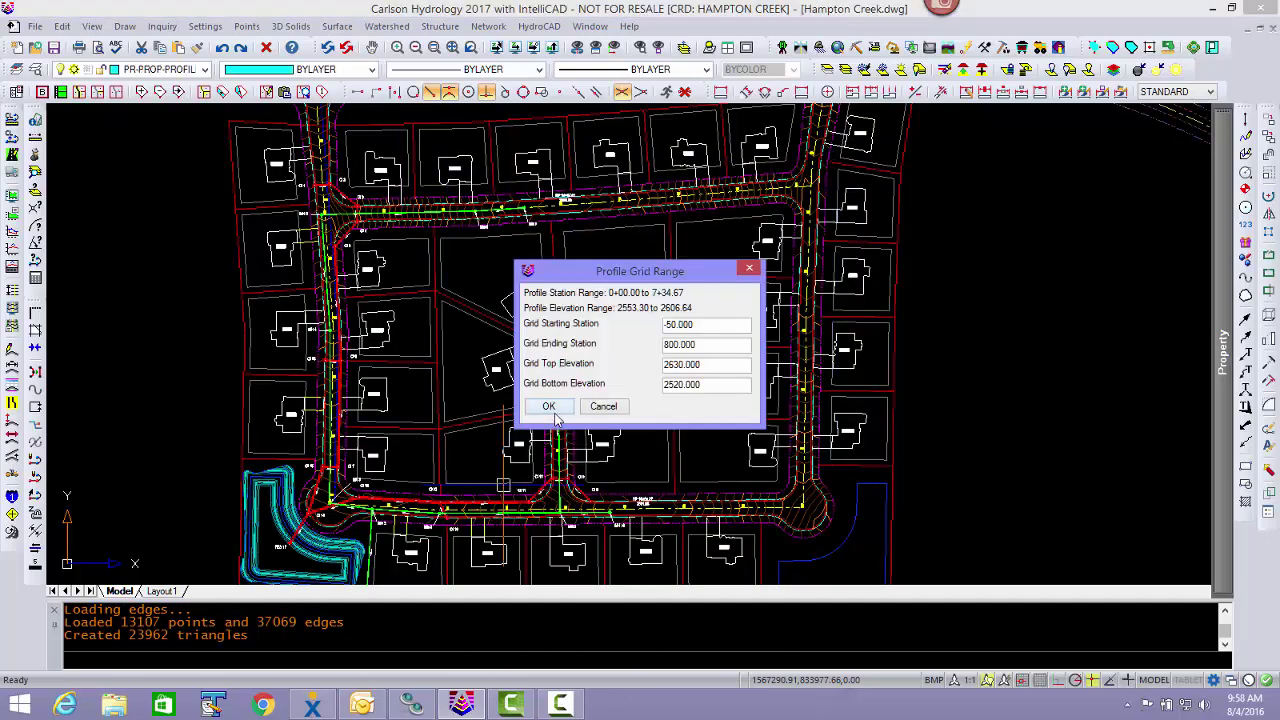
left_click(550, 407)
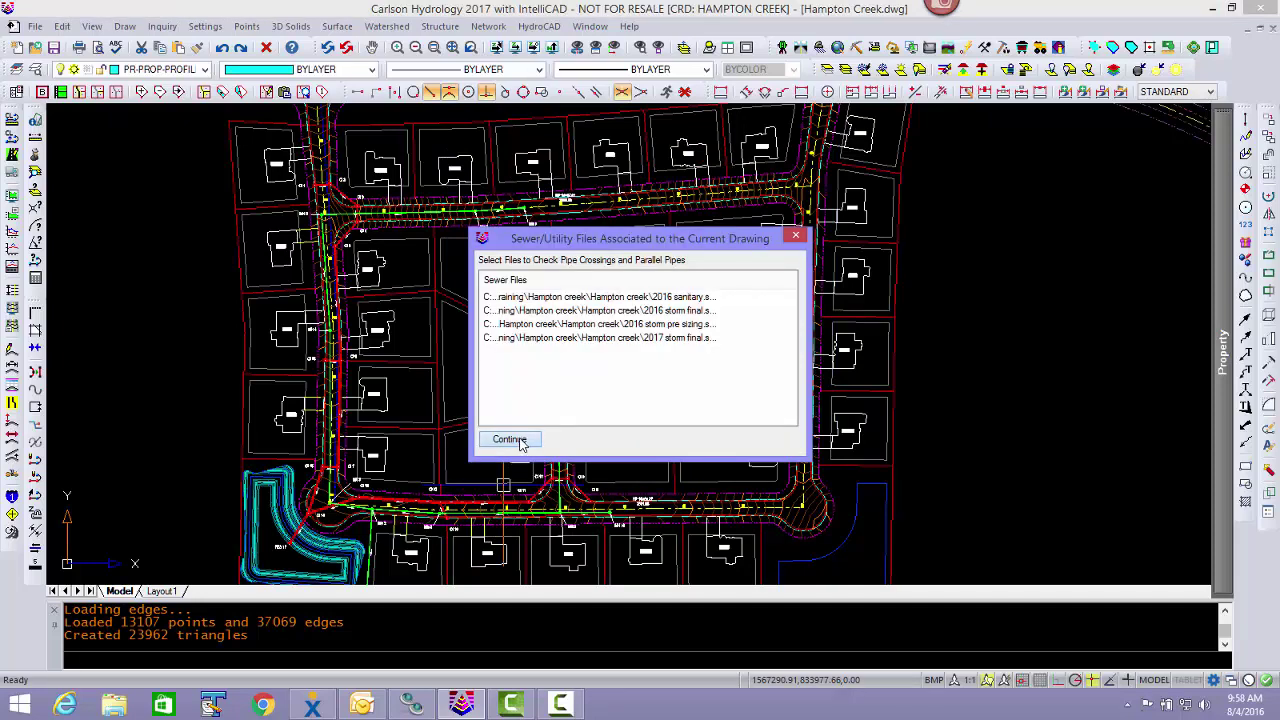
left_click(509, 440)
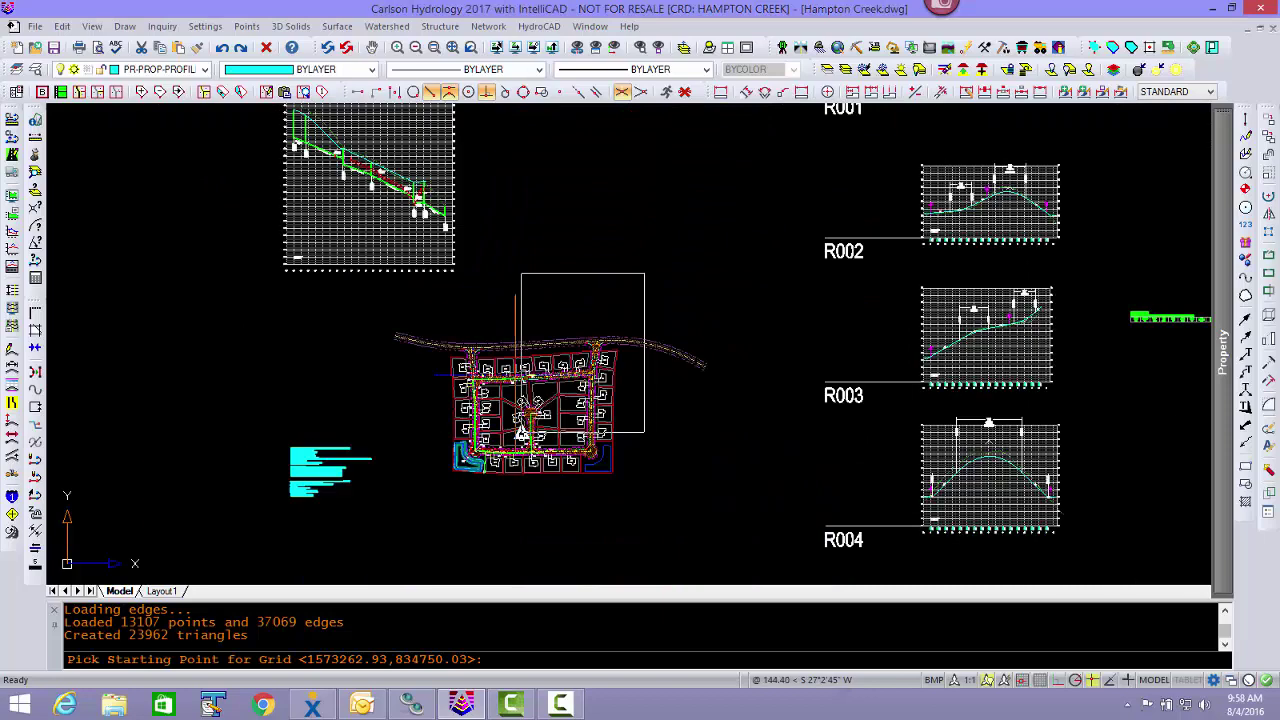
middle_click_drag(512, 288, 528, 429)
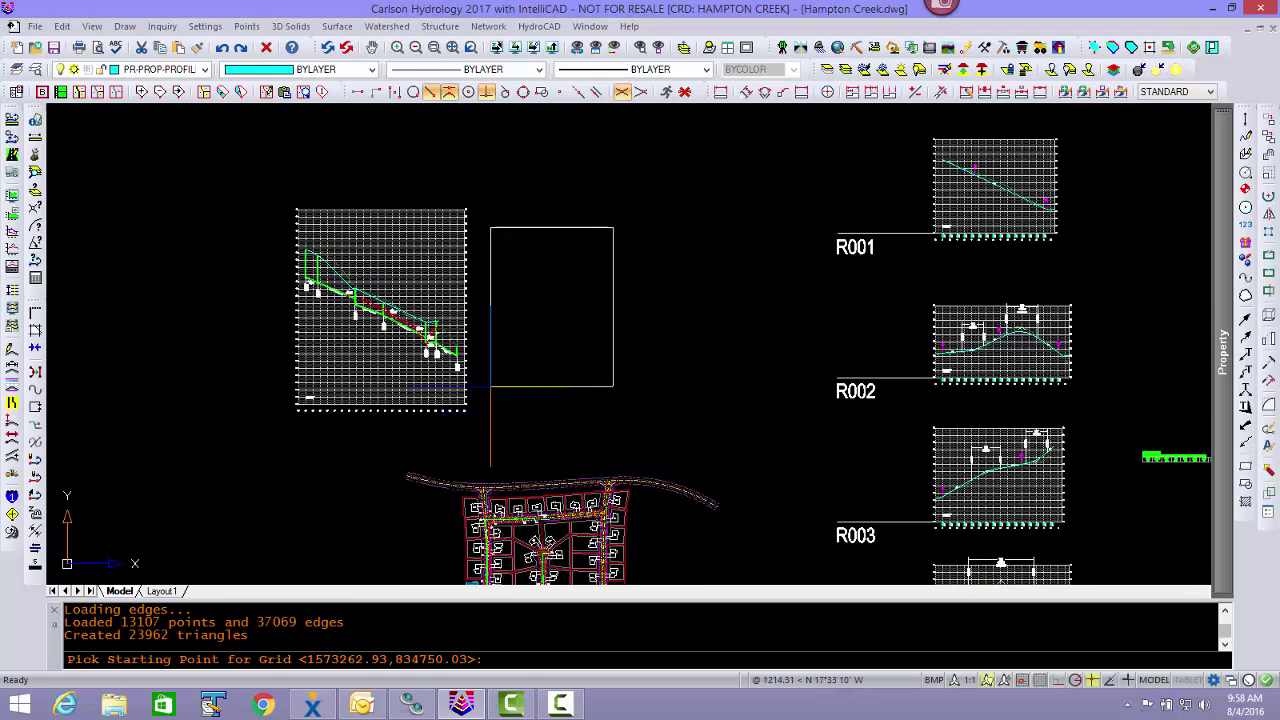
left_click(489, 388)
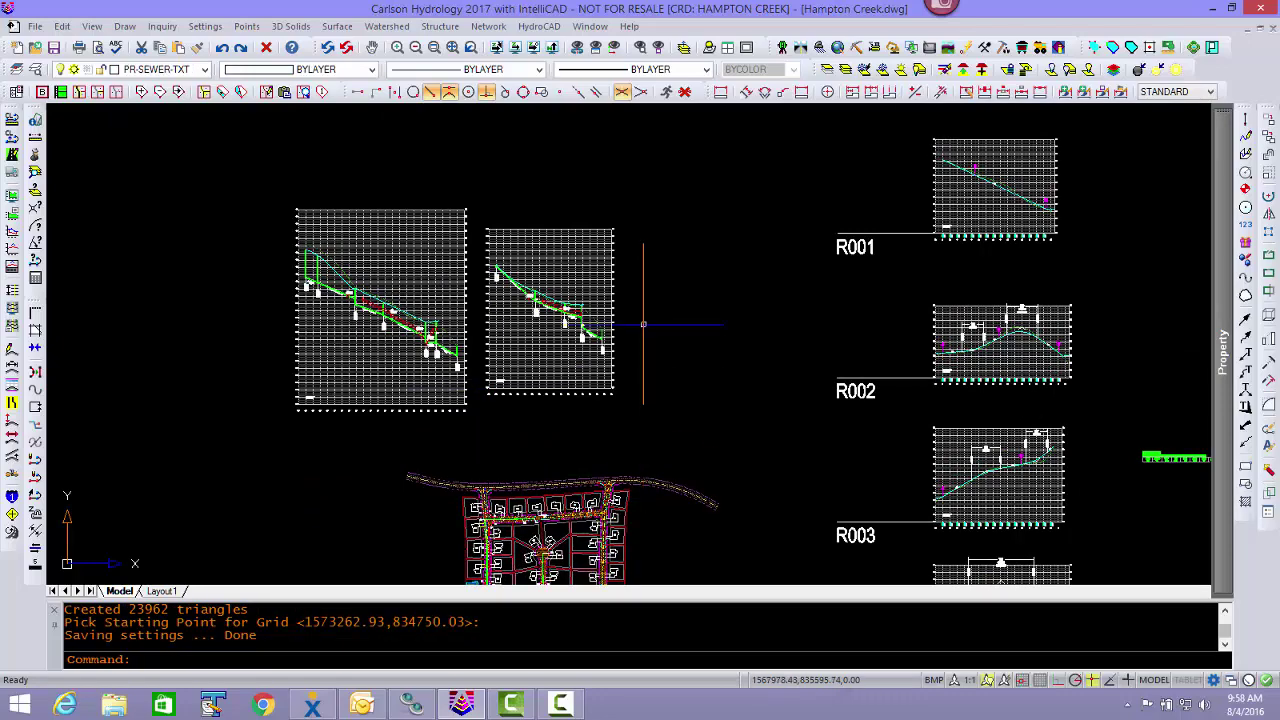
- Examine the MH 11 to MH 1 profile along its length, including manhole labels, pipe slopes, and crossing and parallel storm pipes
scroll(591, 325, "up", 10)
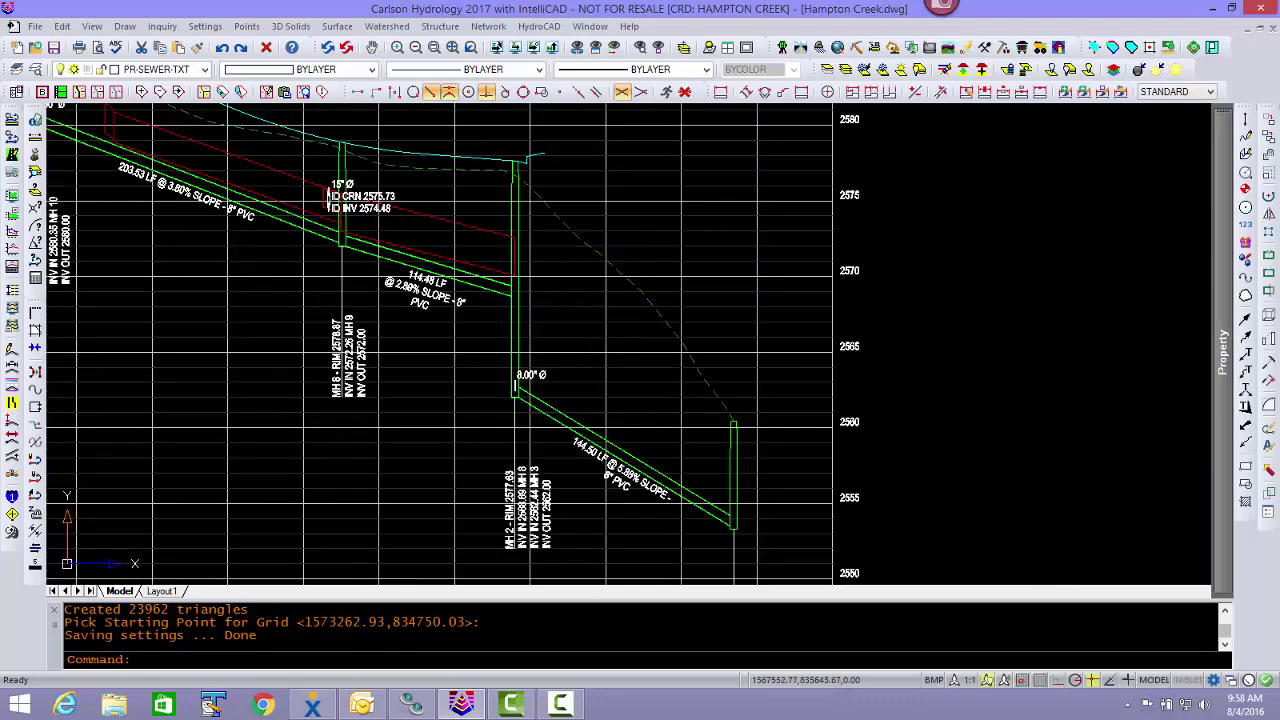
mouse_move(256, 108)
middle_mouse_down()
mouse_move(491, 349)
mouse_move(728, 355)
middle_mouse_up()
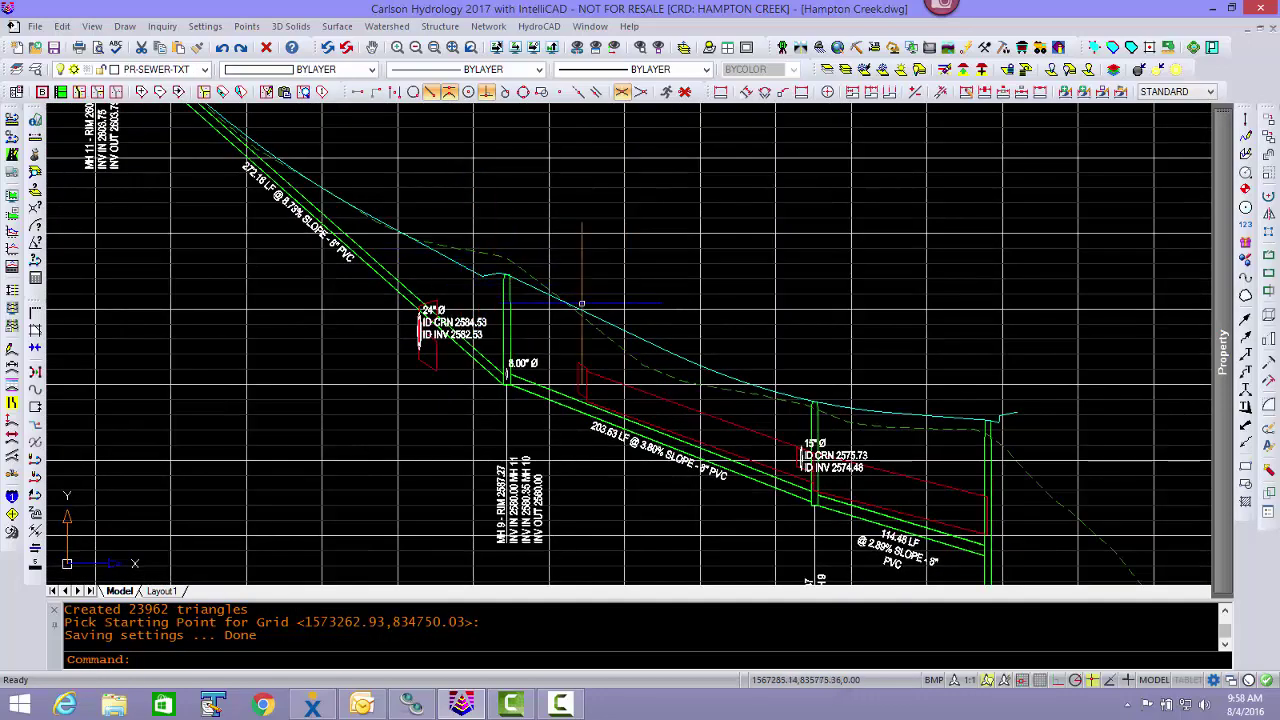
scroll(468, 256, "down", 10)
scroll(474, 248, "up", 10)
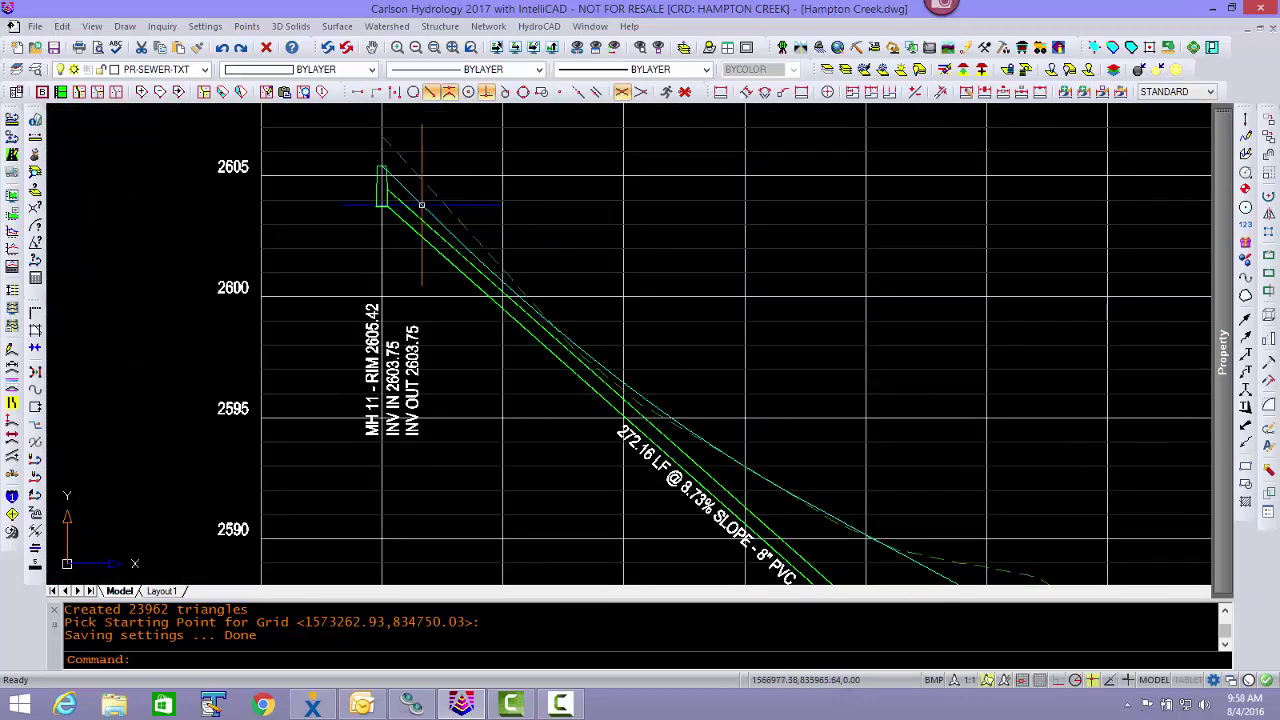
scroll(561, 366, "down", 10)
middle_click_drag(561, 366, 569, 312)
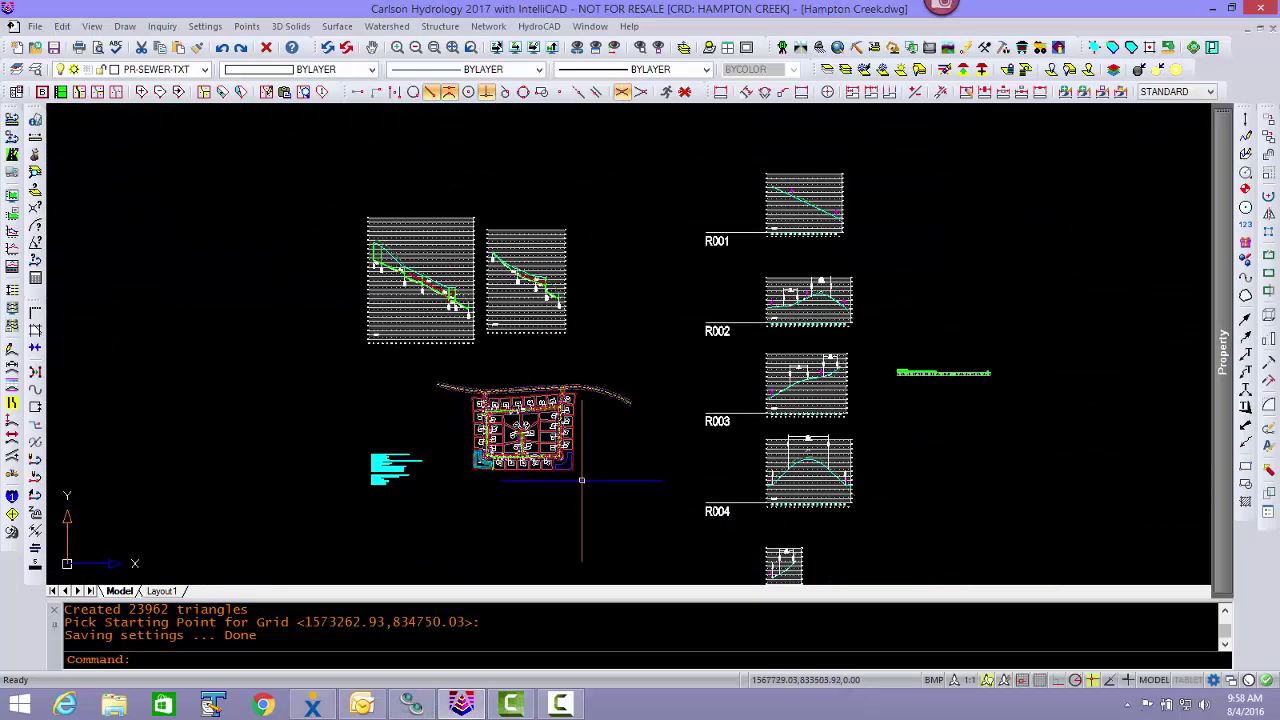
- Start a third sewer network profile and pick MH 10, east of the cul-de-sac street intersection, as its upstream structure
scroll(526, 467, "up", 5)
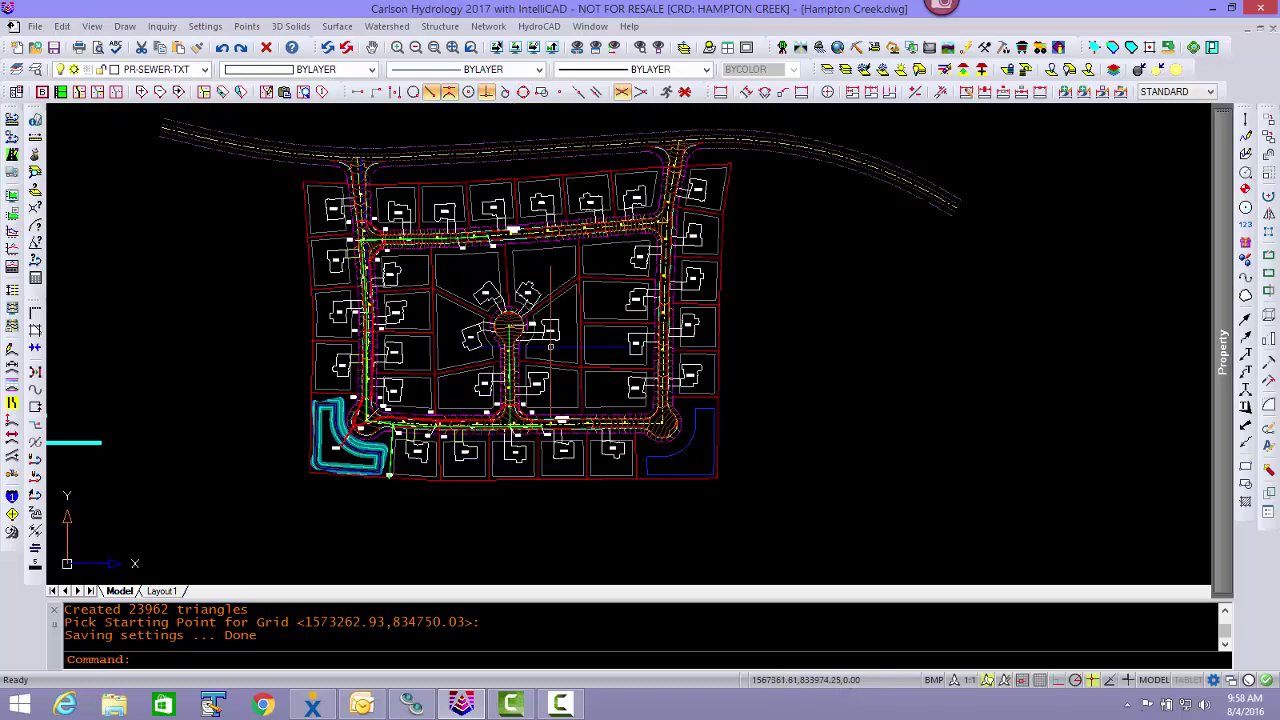
left_click(489, 27)
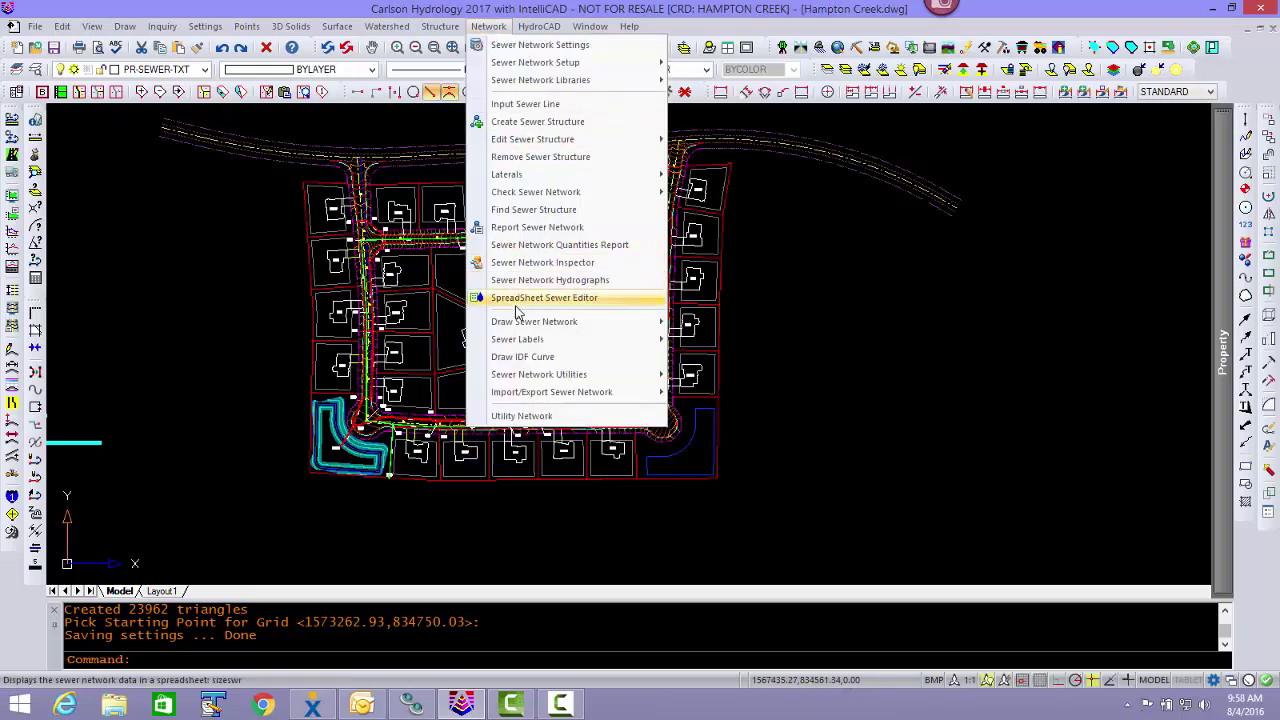
mouse_move(510, 321)
left_click(700, 376)
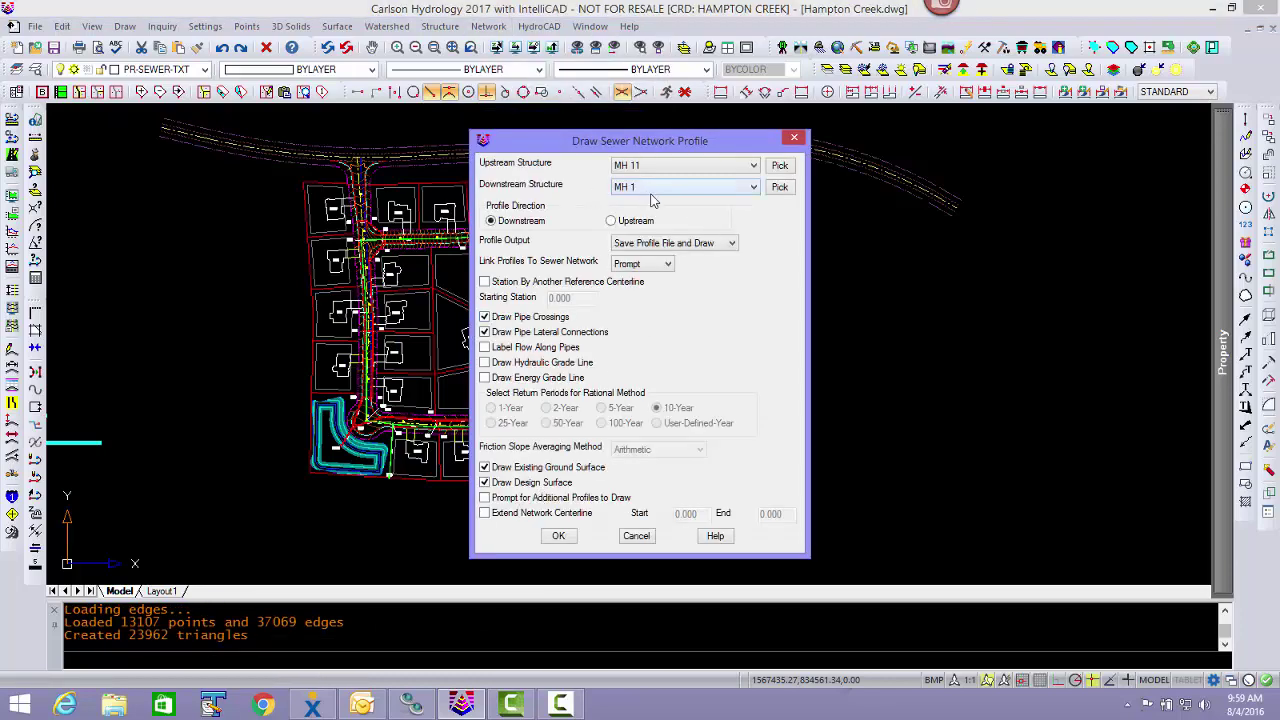
left_click(780, 166)
scroll(560, 435, "up", 5)
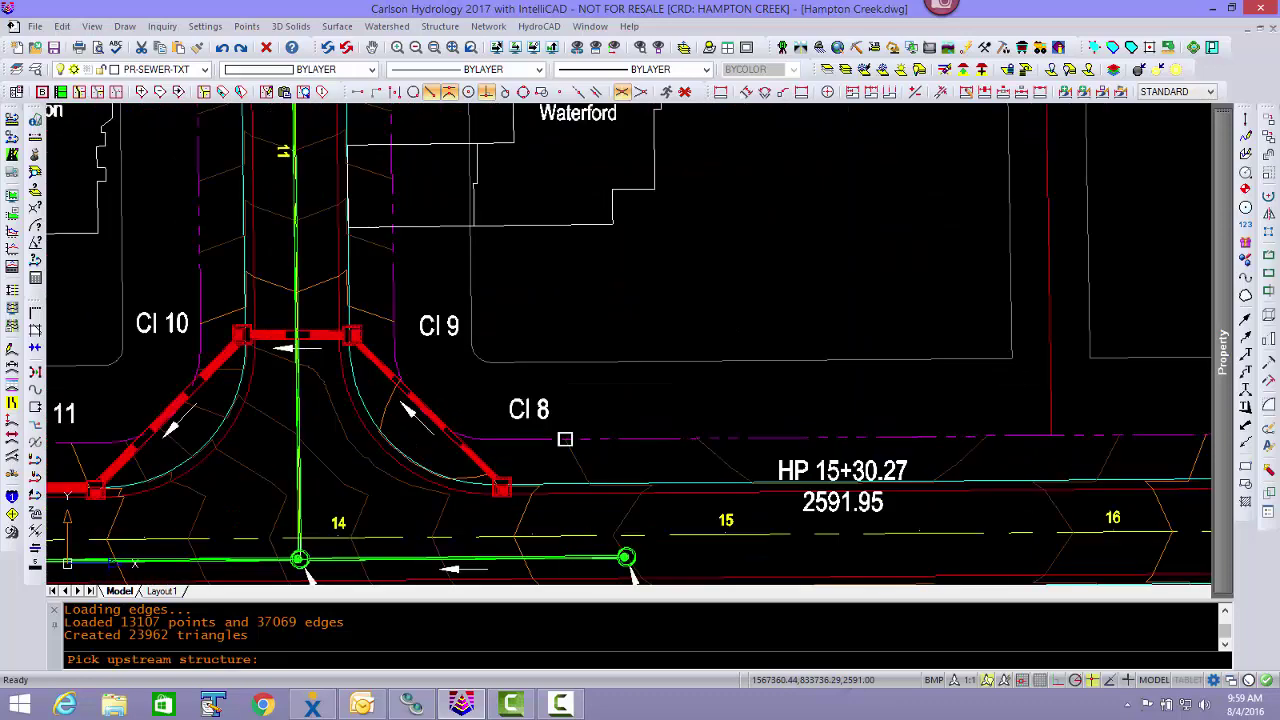
left_click(627, 564)
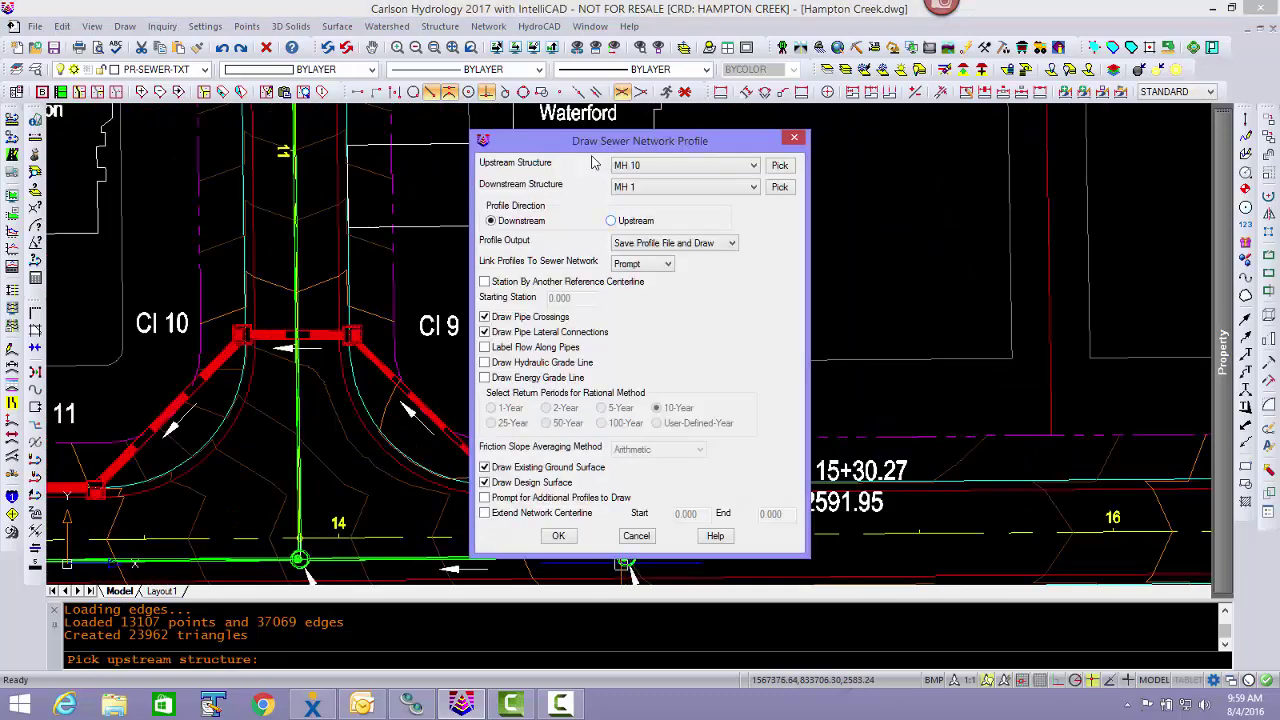
- Load Hampton Creek.tin as existing ground and HC FG.tin as design surface, and overwrite the profile file MH 10MH 1
left_click(558, 535)
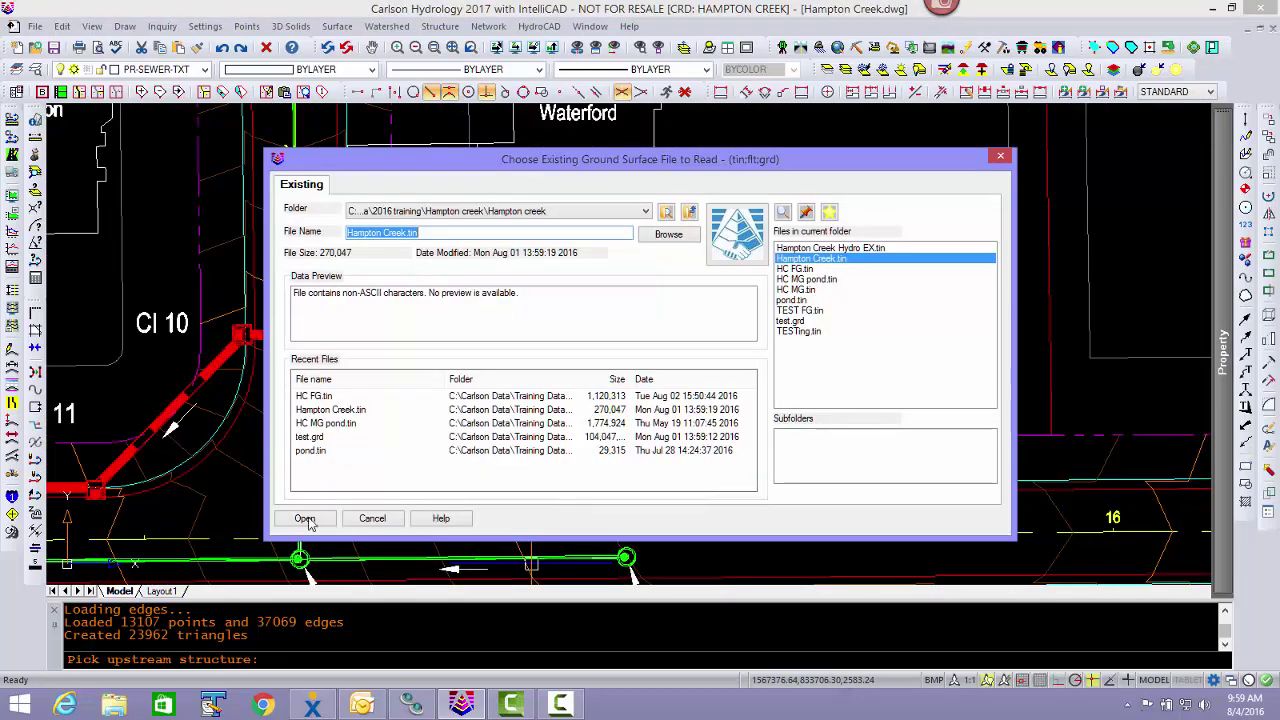
left_click(305, 519)
left_click(305, 519)
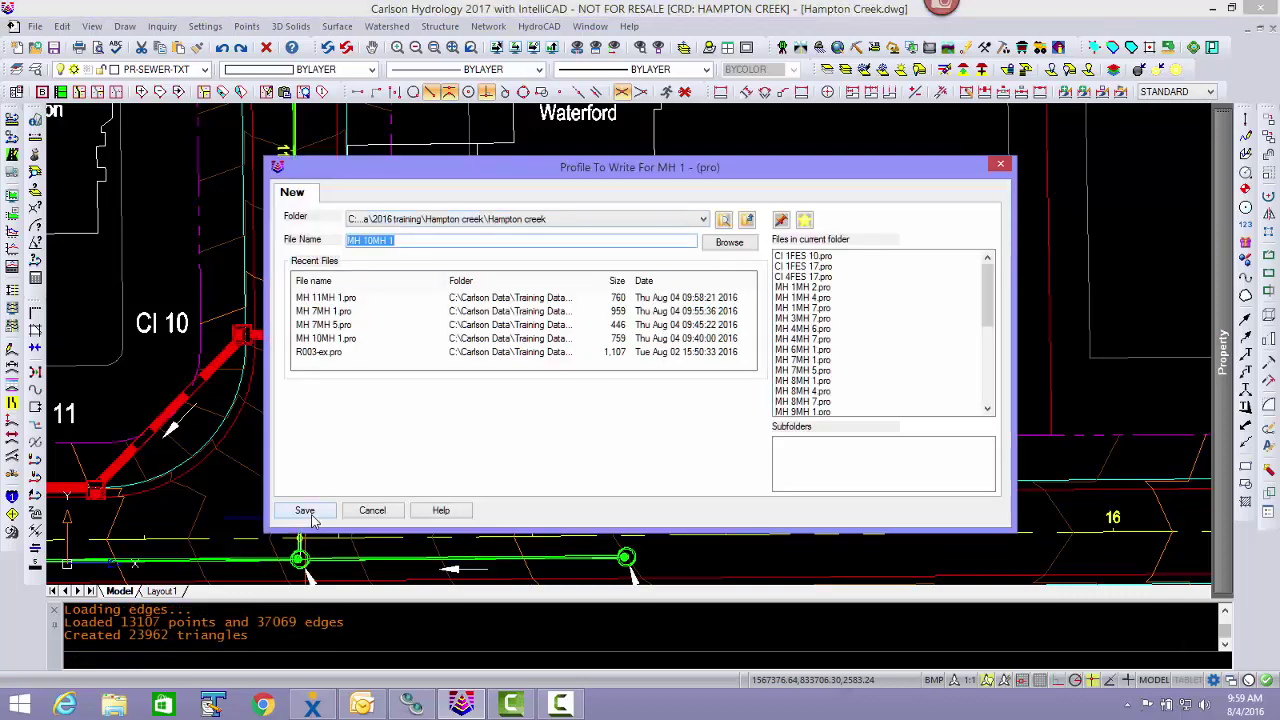
left_click(305, 512)
left_click(681, 392)
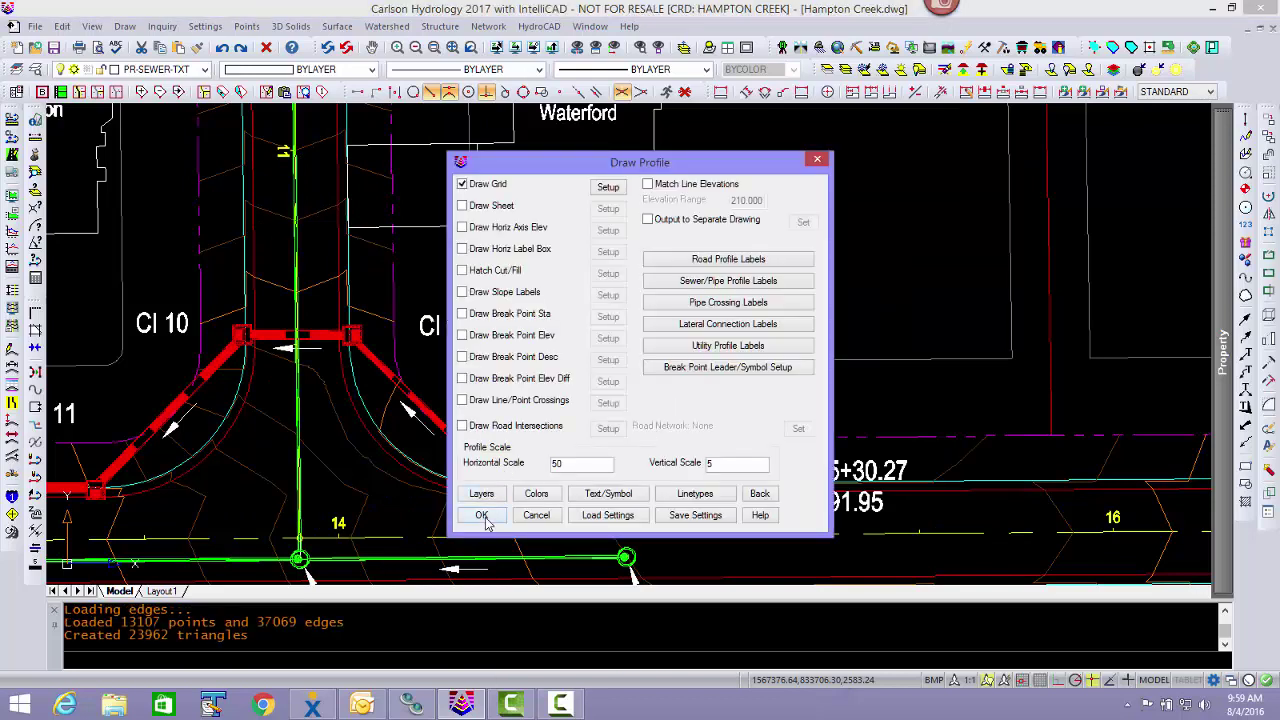
- Draw the MH 10 to MH 1 profile with grid stations -50 to 600 and elevations 2520 to 2615, beside the MH 11 profile
left_click(482, 516)
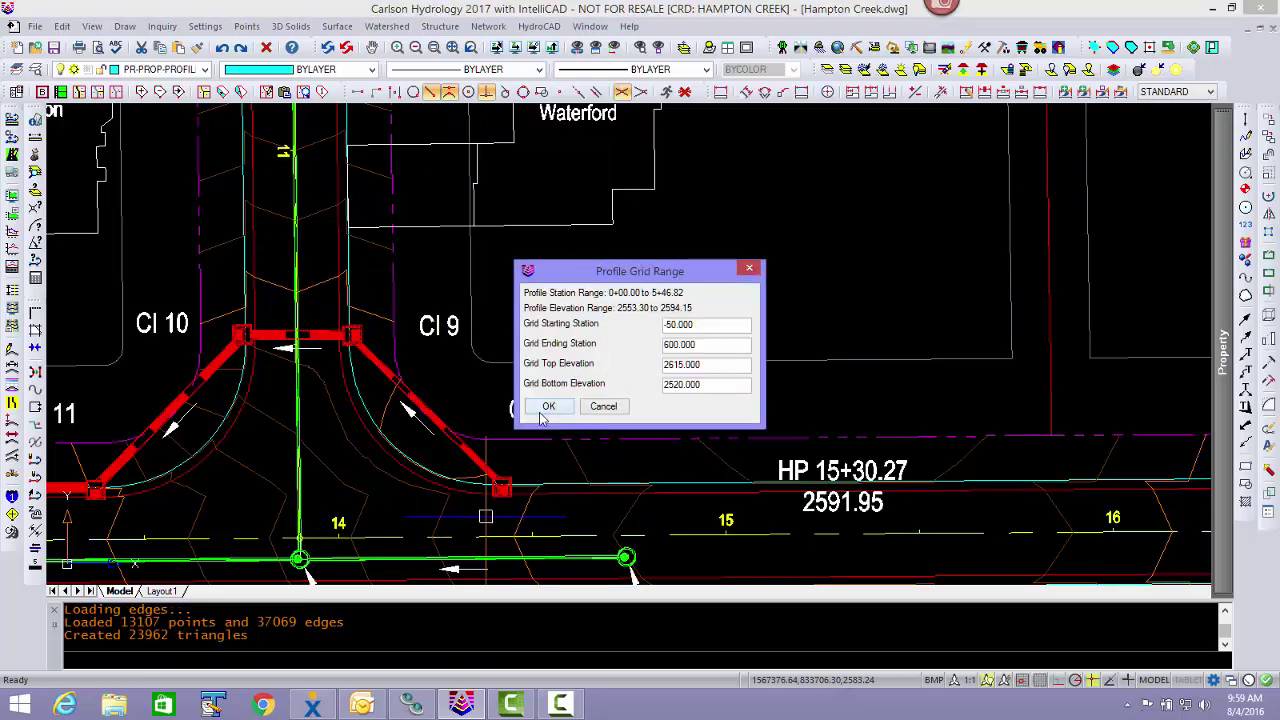
left_click(548, 408)
left_click(510, 440)
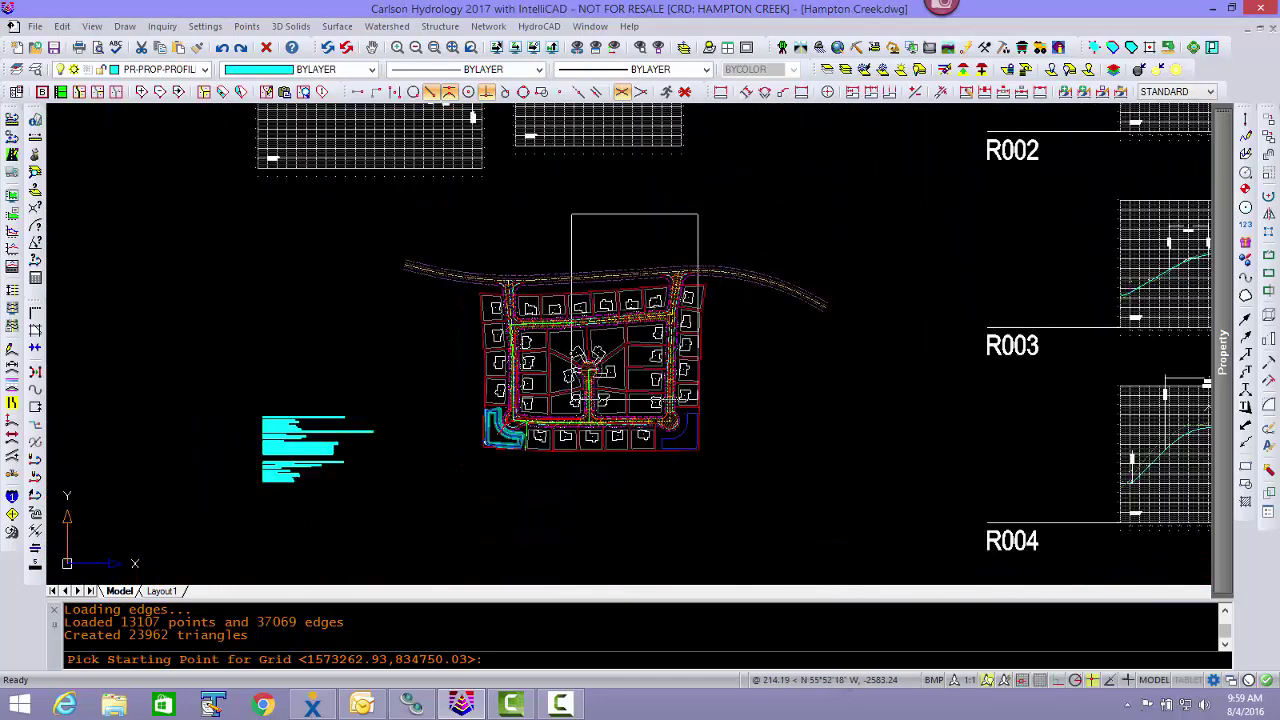
middle_click_drag(571, 399, 481, 646)
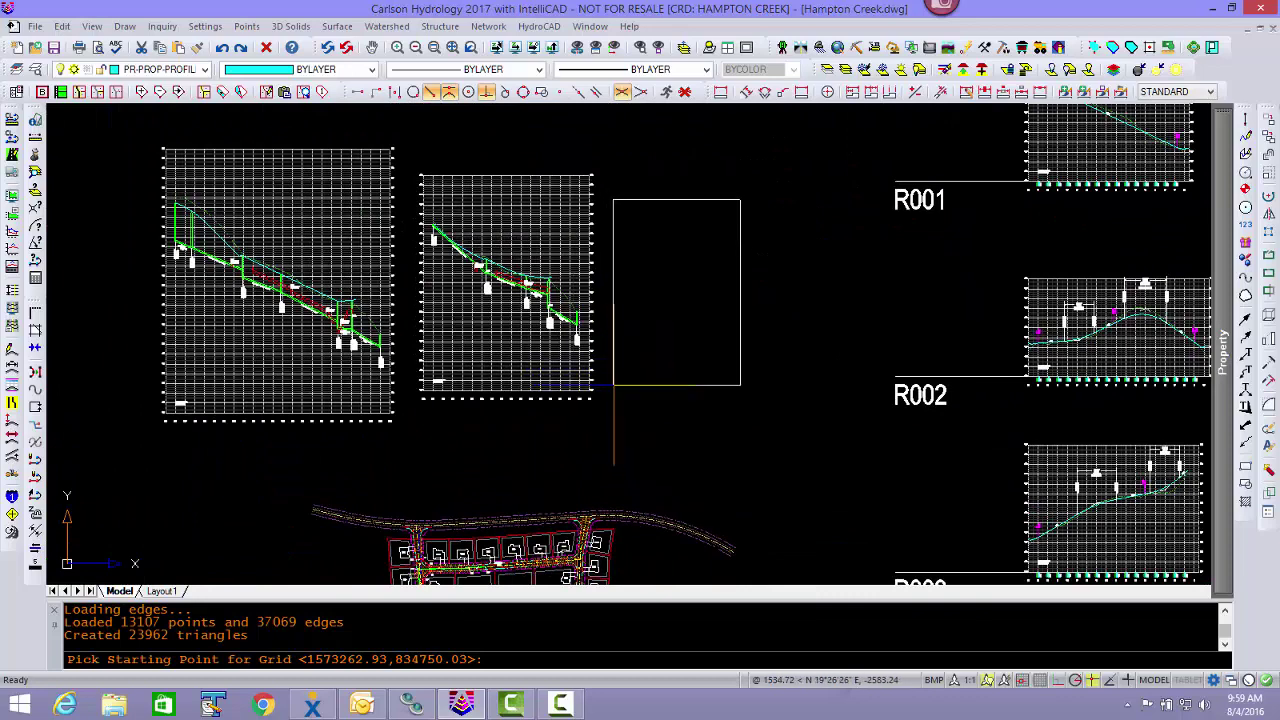
left_click(614, 387)
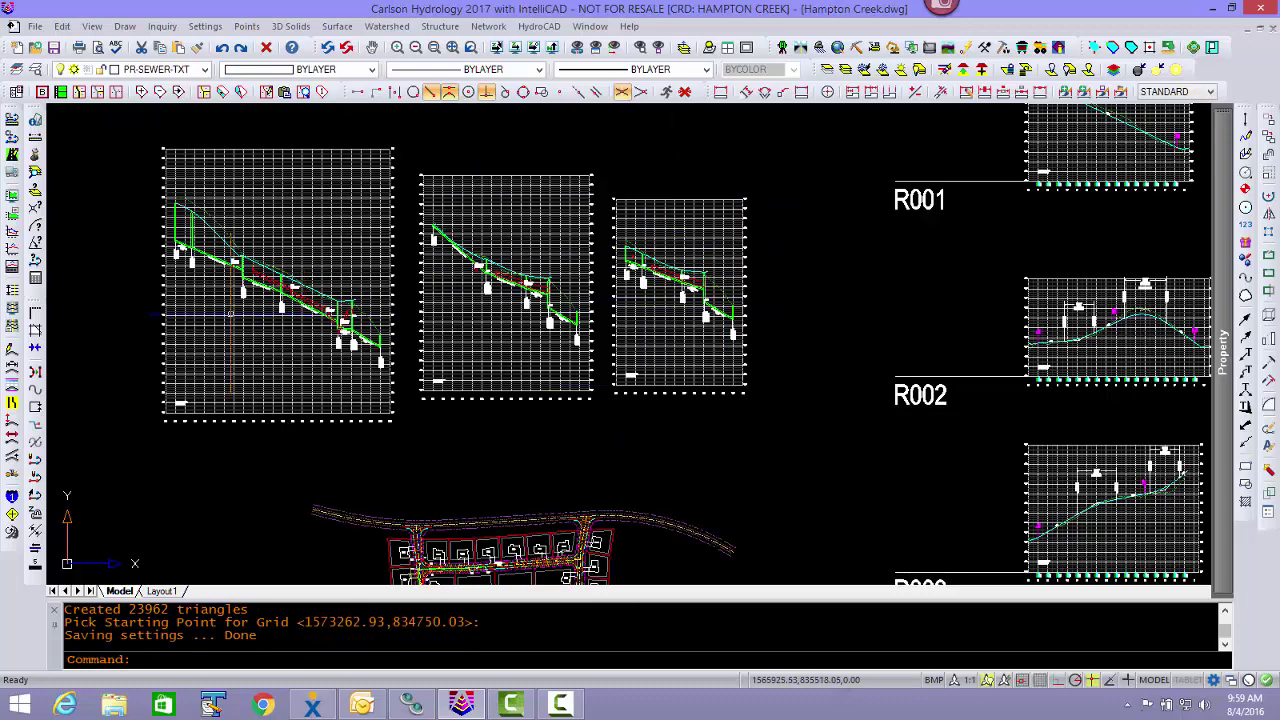
- Examine the MH 7 to MH 1 profile around the 15-inch storm pipe crossing between MH 6 and MH 5
mouse_move(301, 316)
middle_mouse_down()
mouse_move(604, 344)
mouse_move(581, 390)
middle_mouse_up()
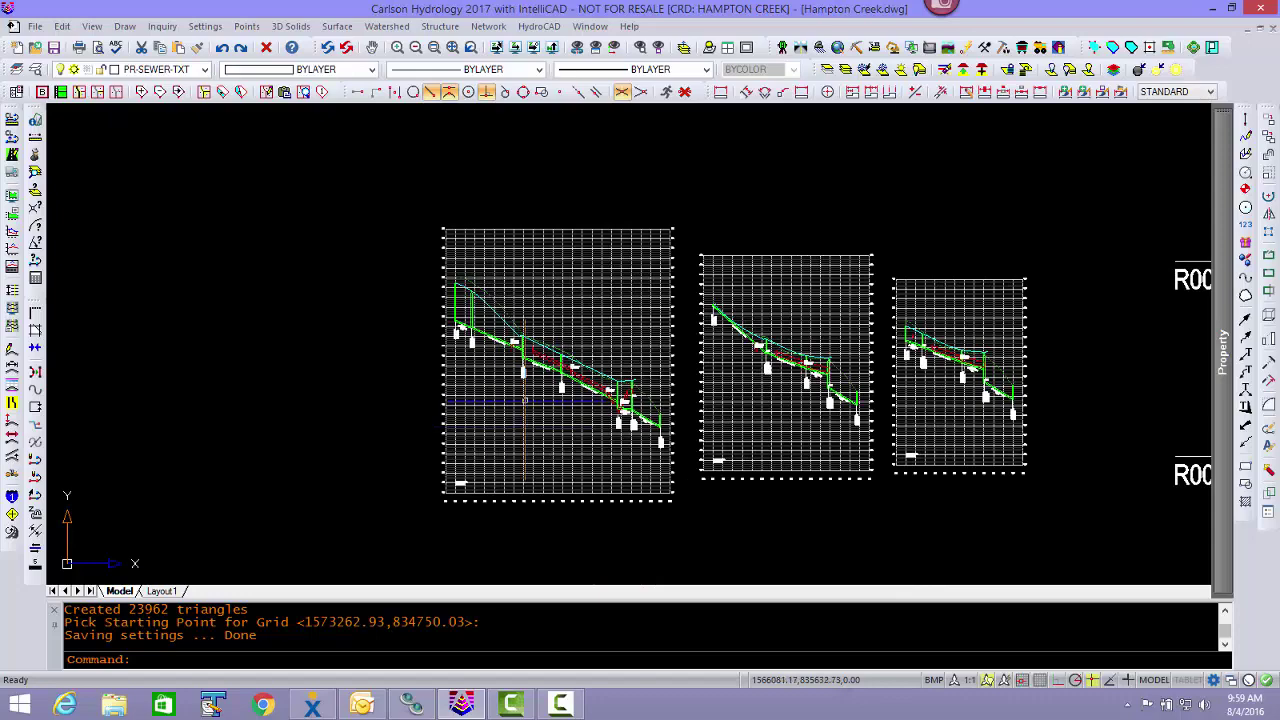
scroll(507, 338, "up", 5)
middle_click_drag(560, 406, 617, 452)
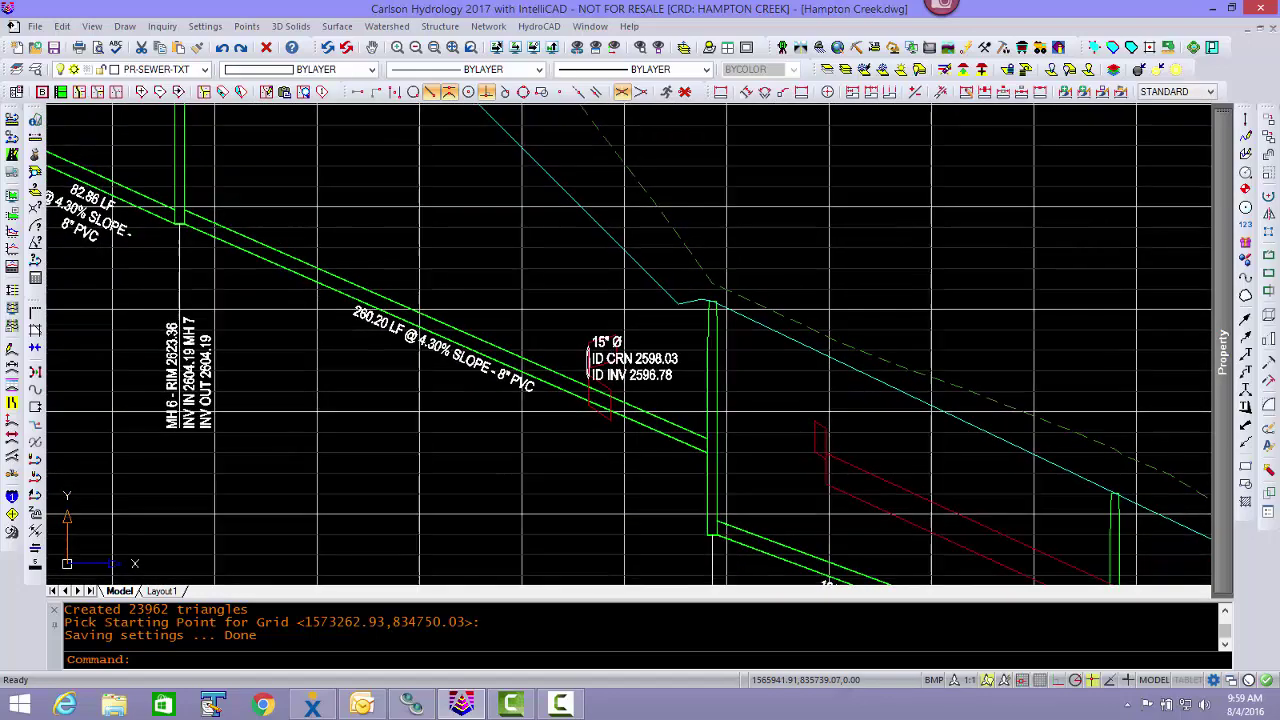
scroll(614, 364, "up", 2)
scroll(550, 375, "up", 2)
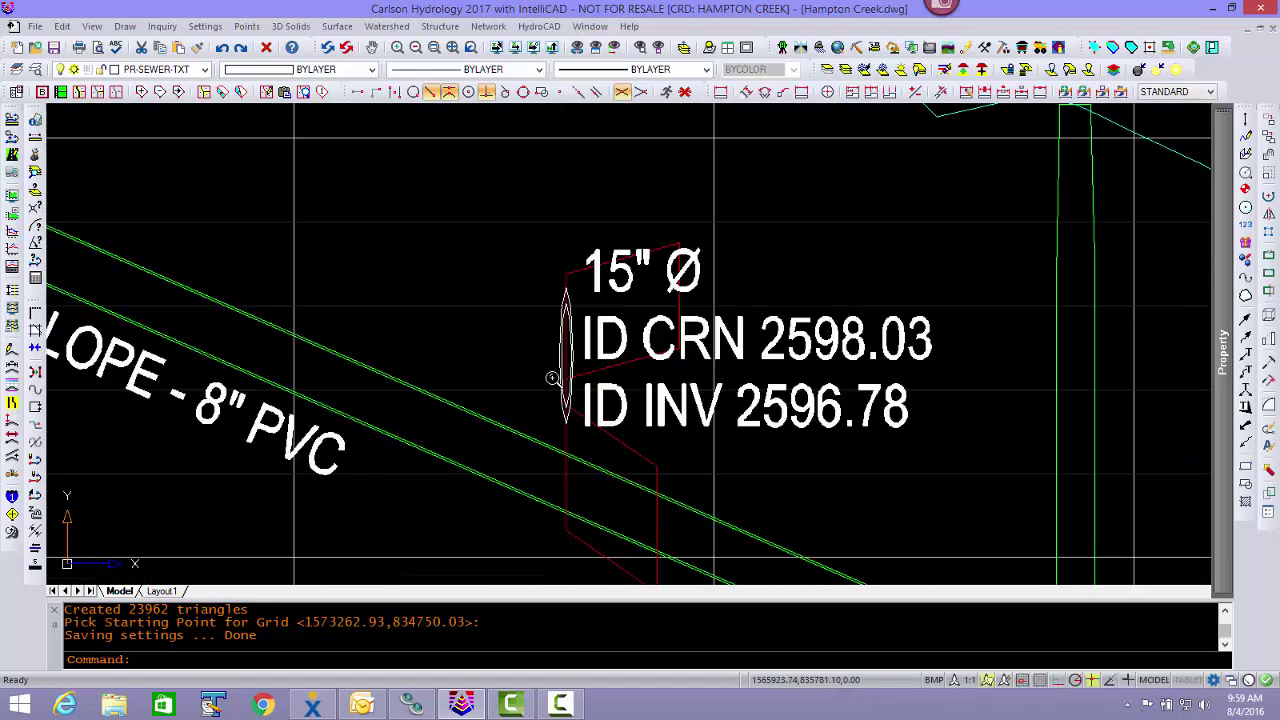
scroll(577, 335, "down", 4)
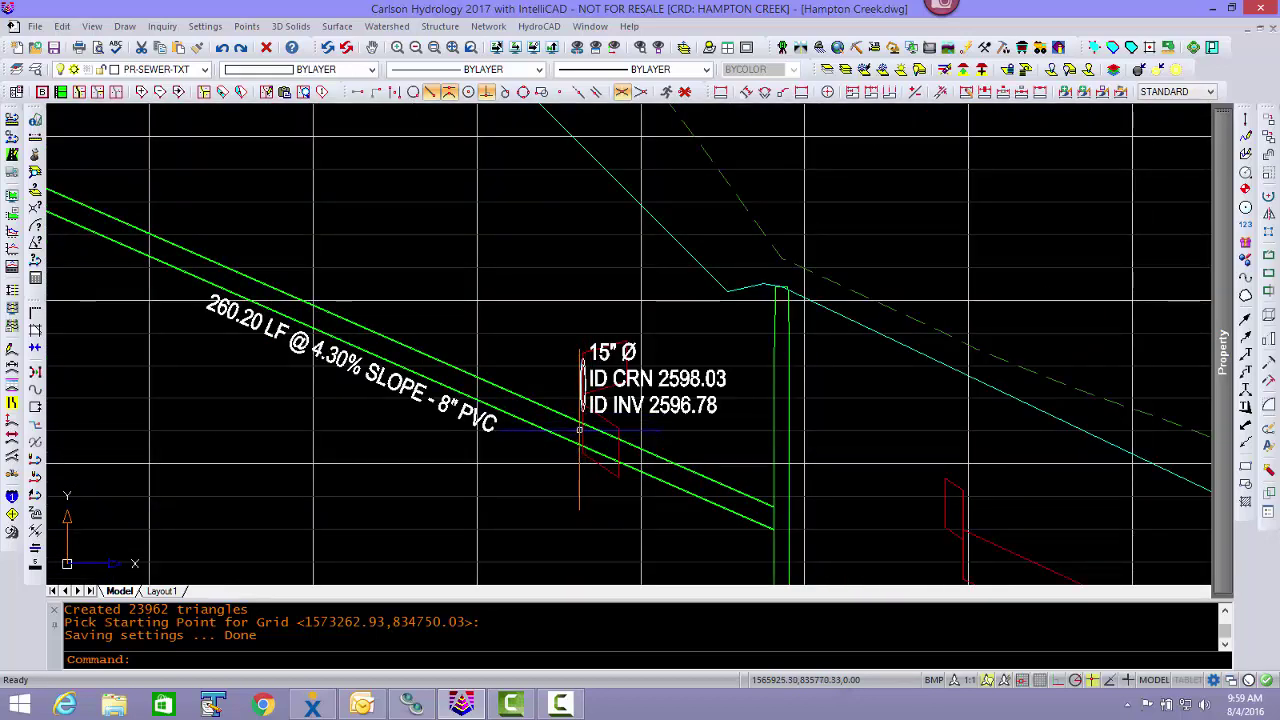
scroll(578, 429, "down", 5)
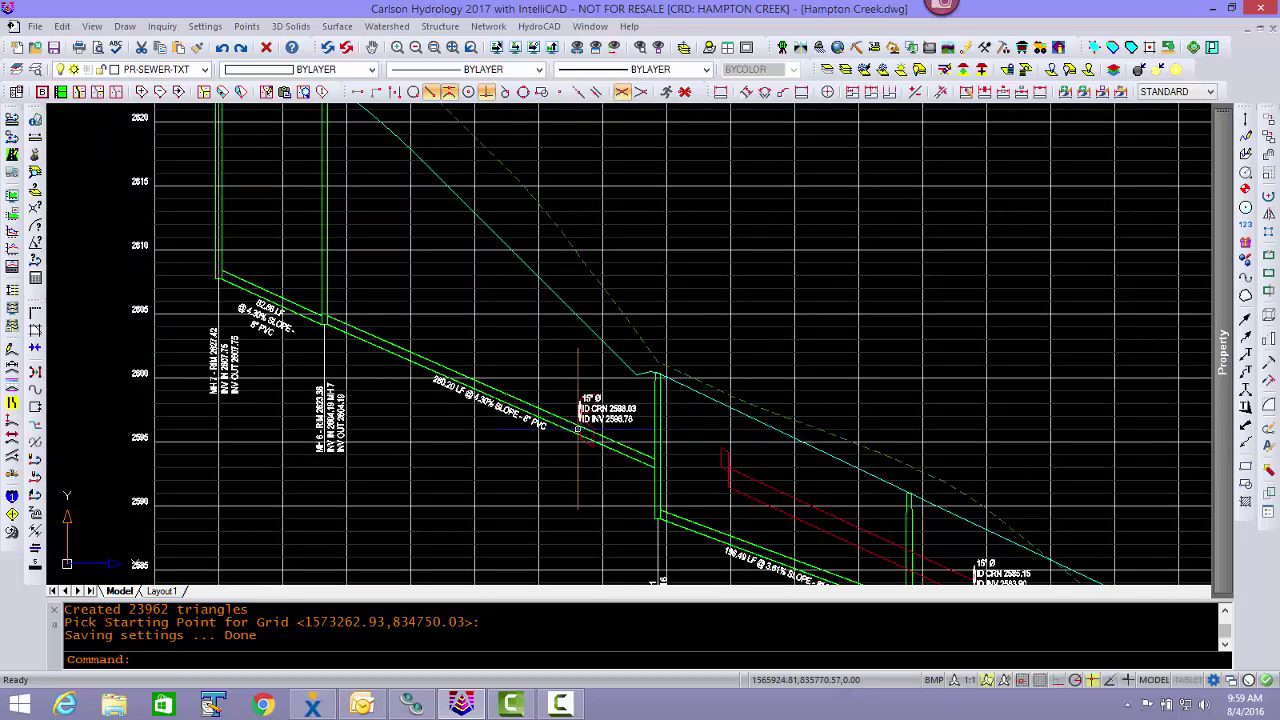
middle_click_drag(473, 361, 498, 385)
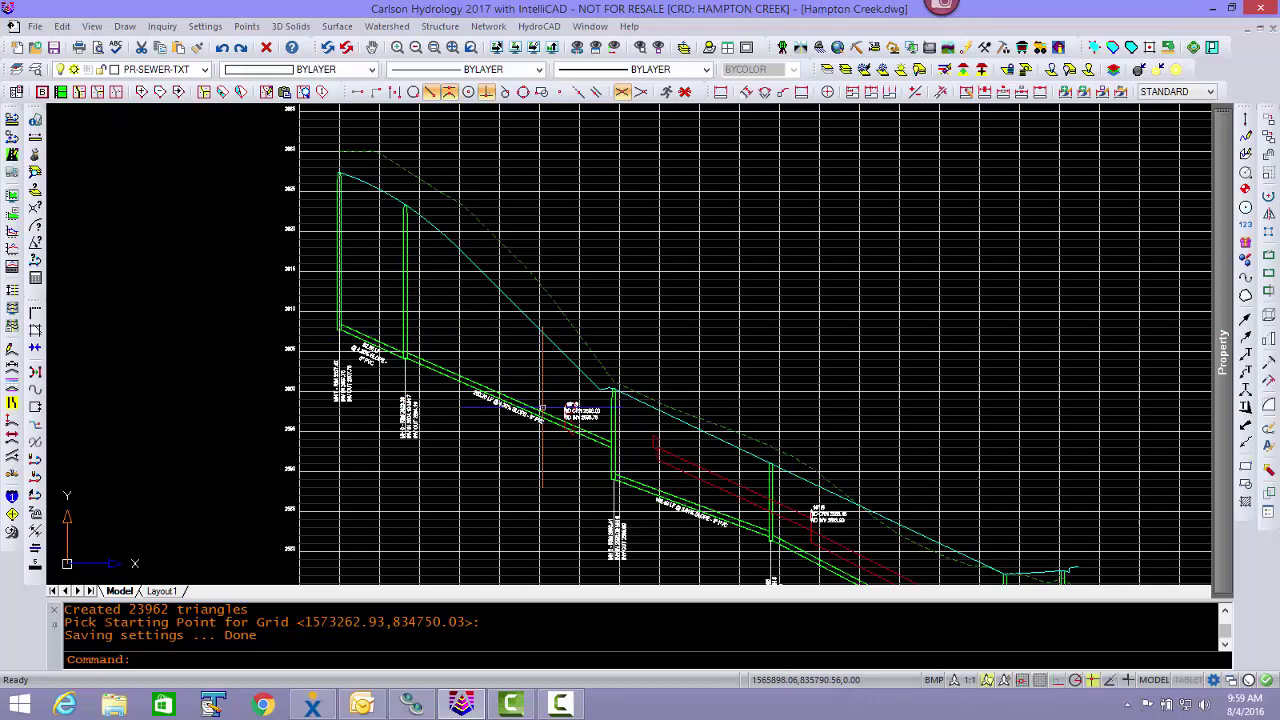
scroll(542, 408, "down", 6)
- Move sewer structure MH 6 in plan downstream along the road centerline to the station 11 tick
middle_click_drag(540, 475, 400, 335)
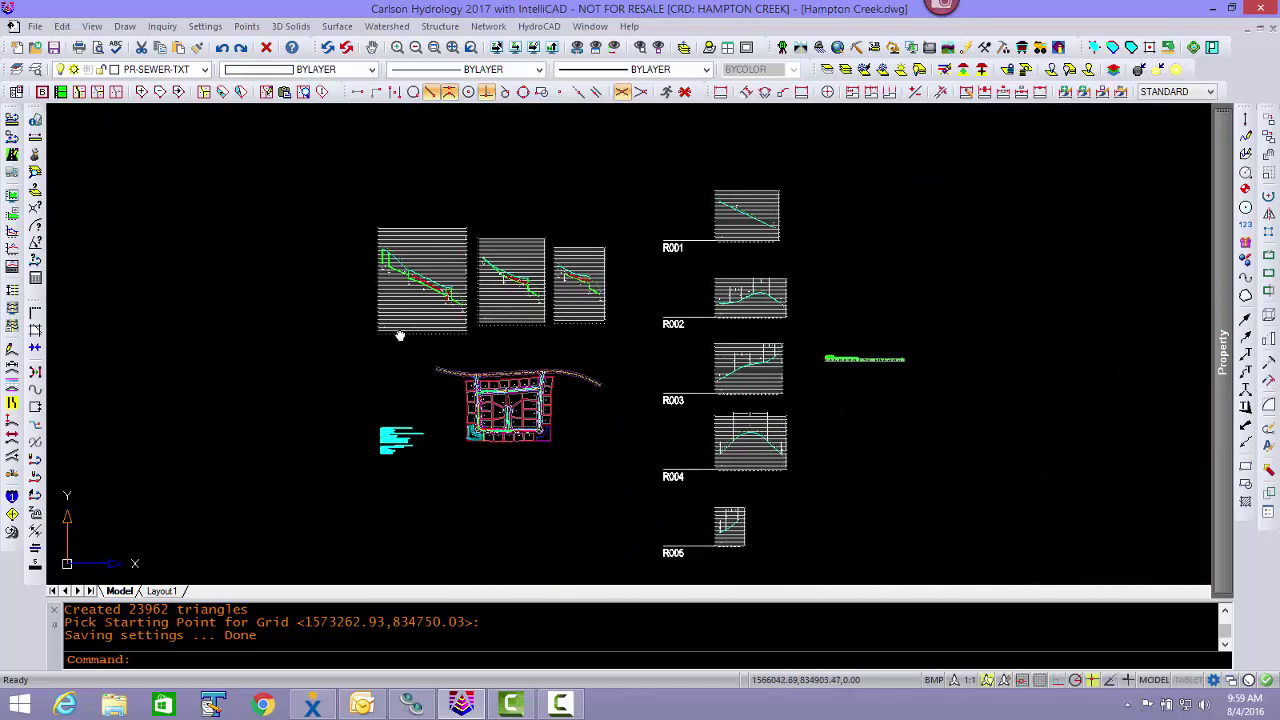
scroll(436, 319, "up", 10)
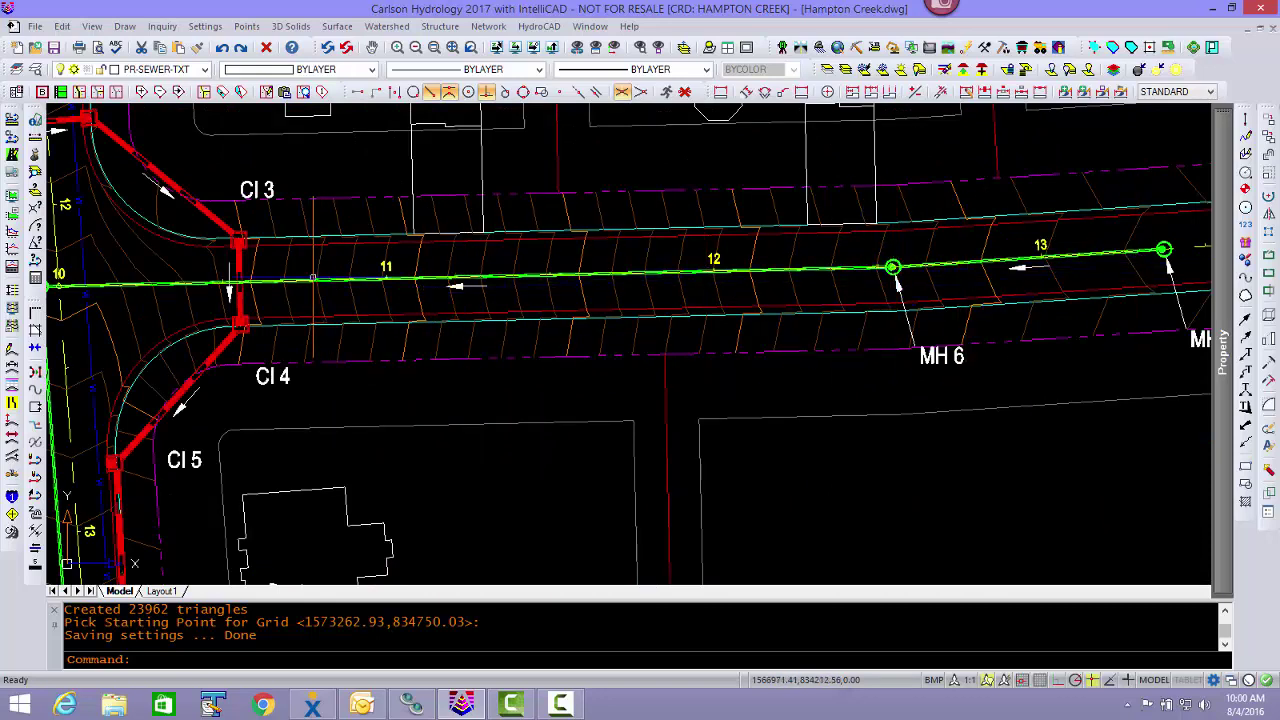
mouse_move(403, 299)
middle_mouse_down()
mouse_move(449, 331)
mouse_move(560, 360)
middle_mouse_up()
scroll(560, 360, "up", 4)
middle_click_drag(634, 378, 334, 380)
scroll(334, 380, "down", 2)
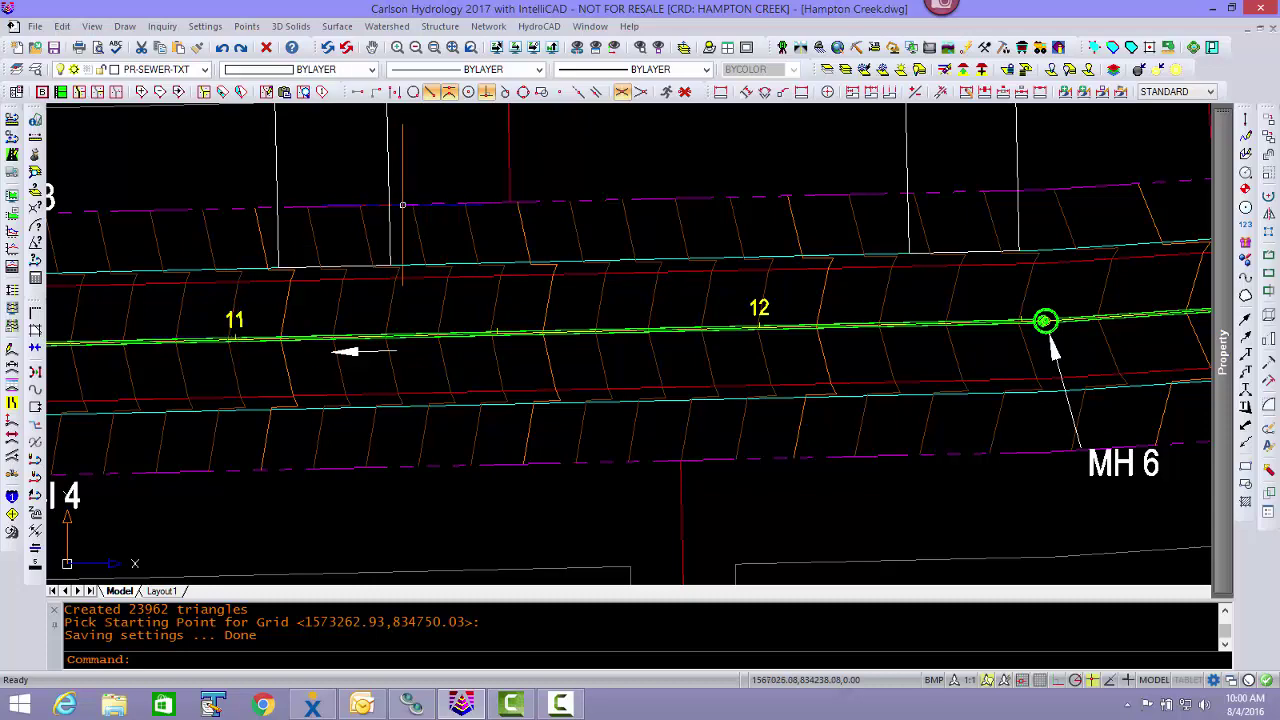
scroll(232, 345, "up", 6)
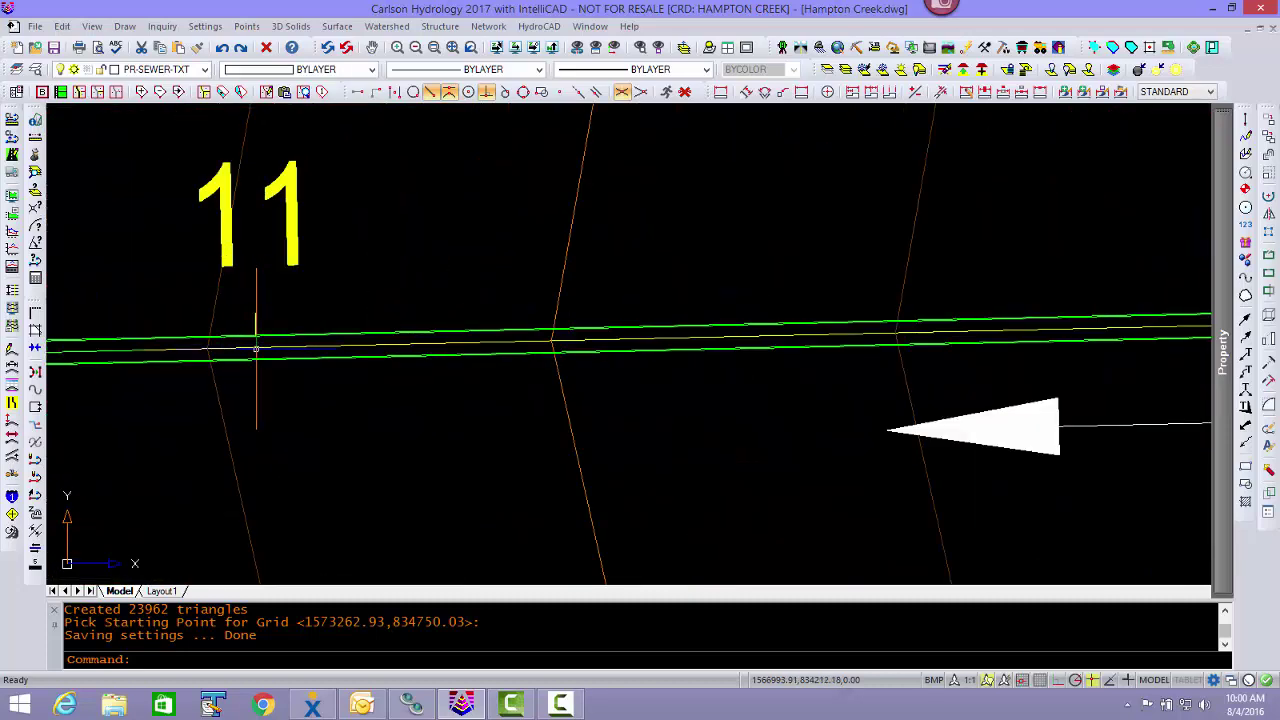
scroll(240, 345, "down", 5)
left_click(485, 27)
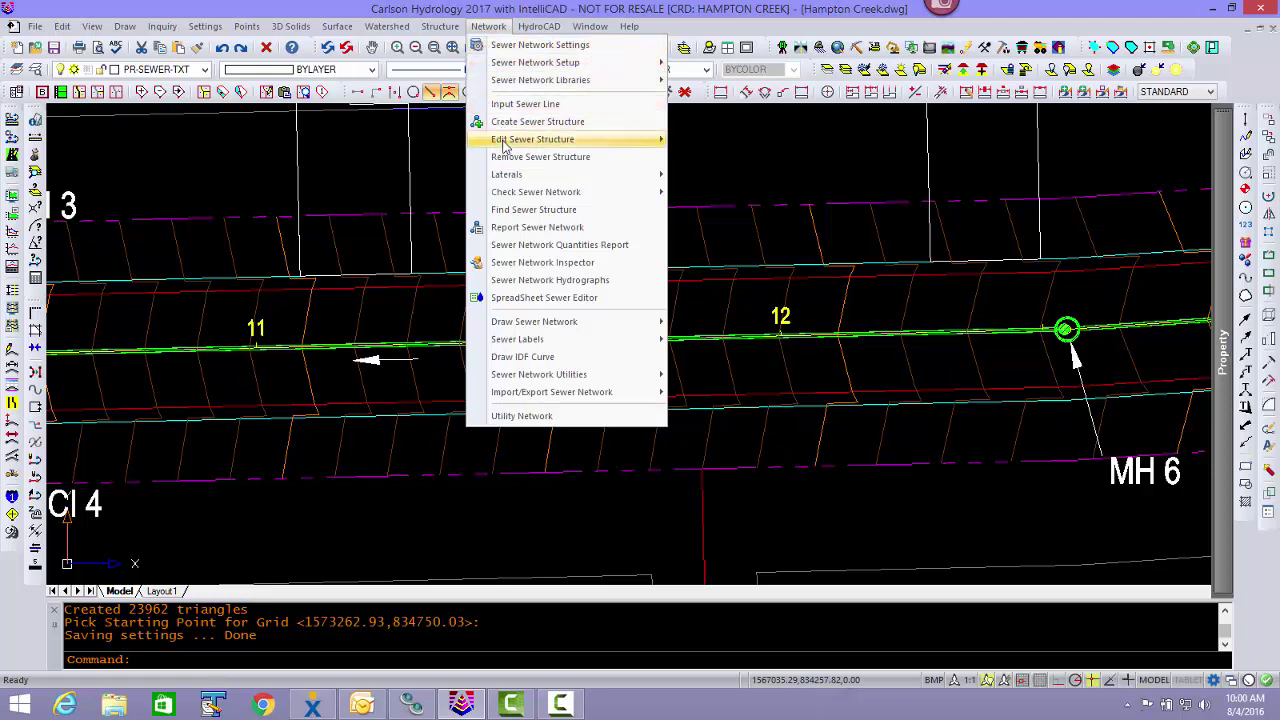
mouse_move(505, 145)
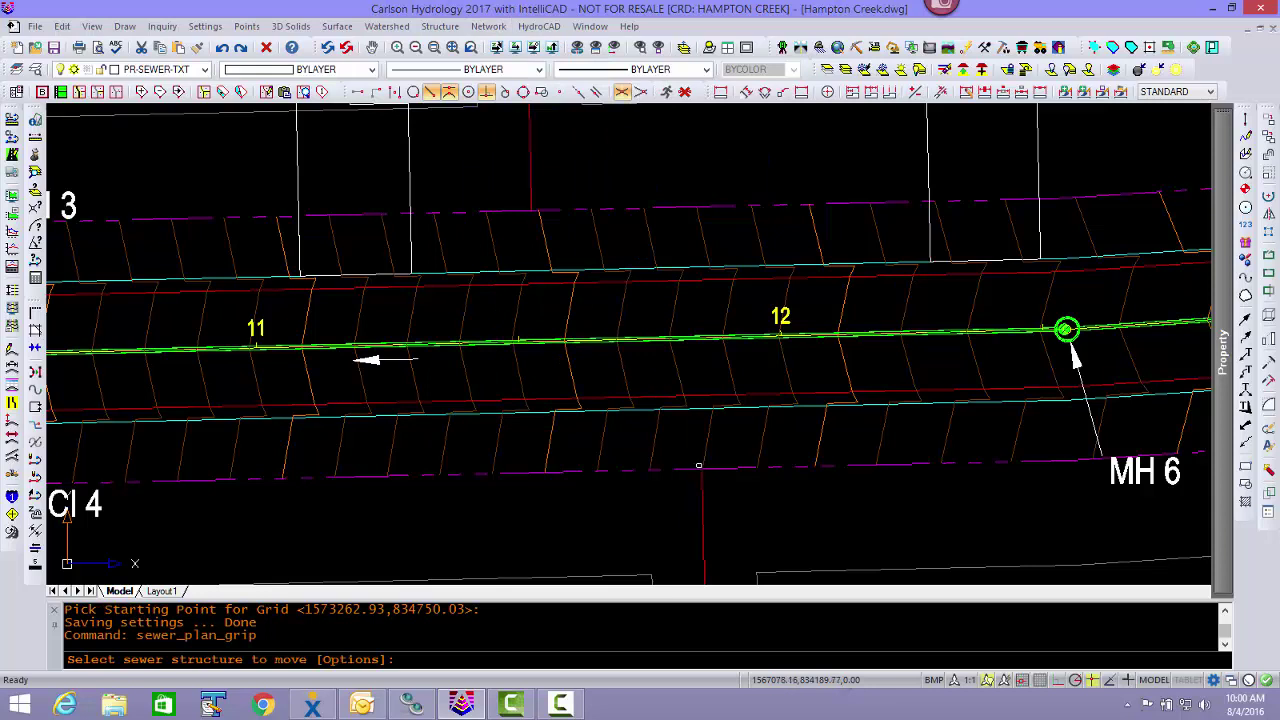
left_click(1066, 329)
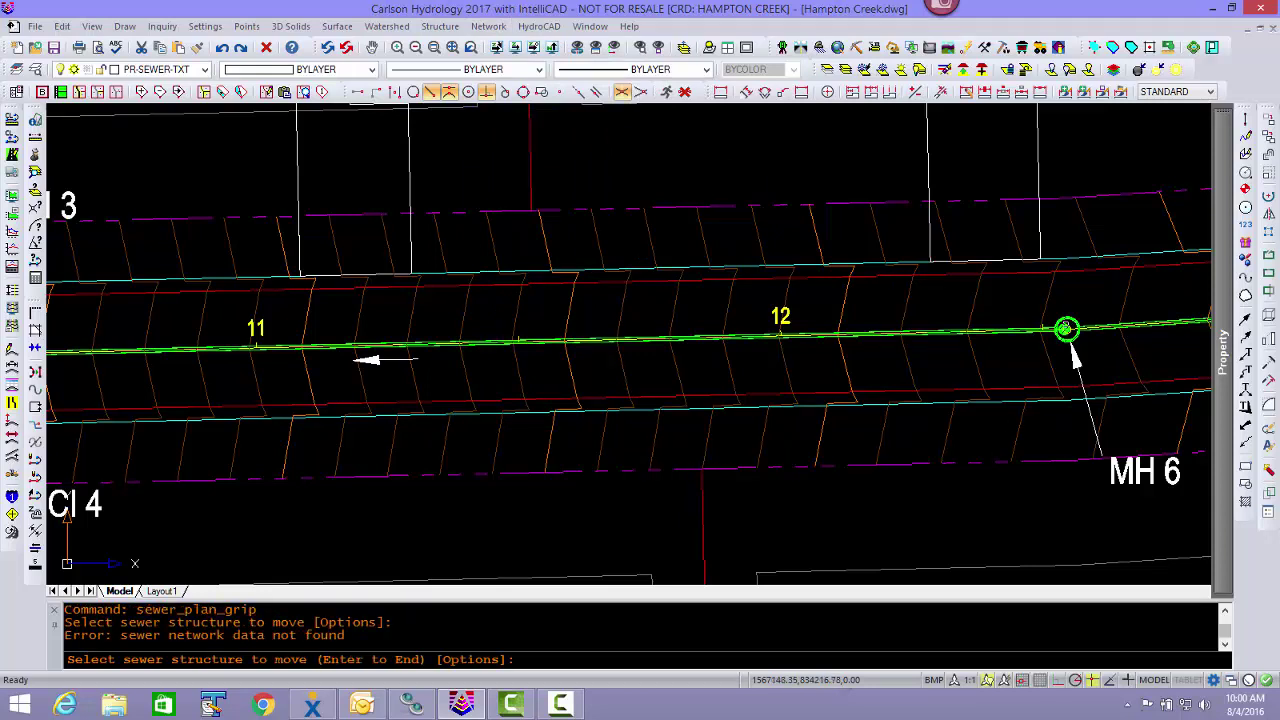
left_click(1066, 329)
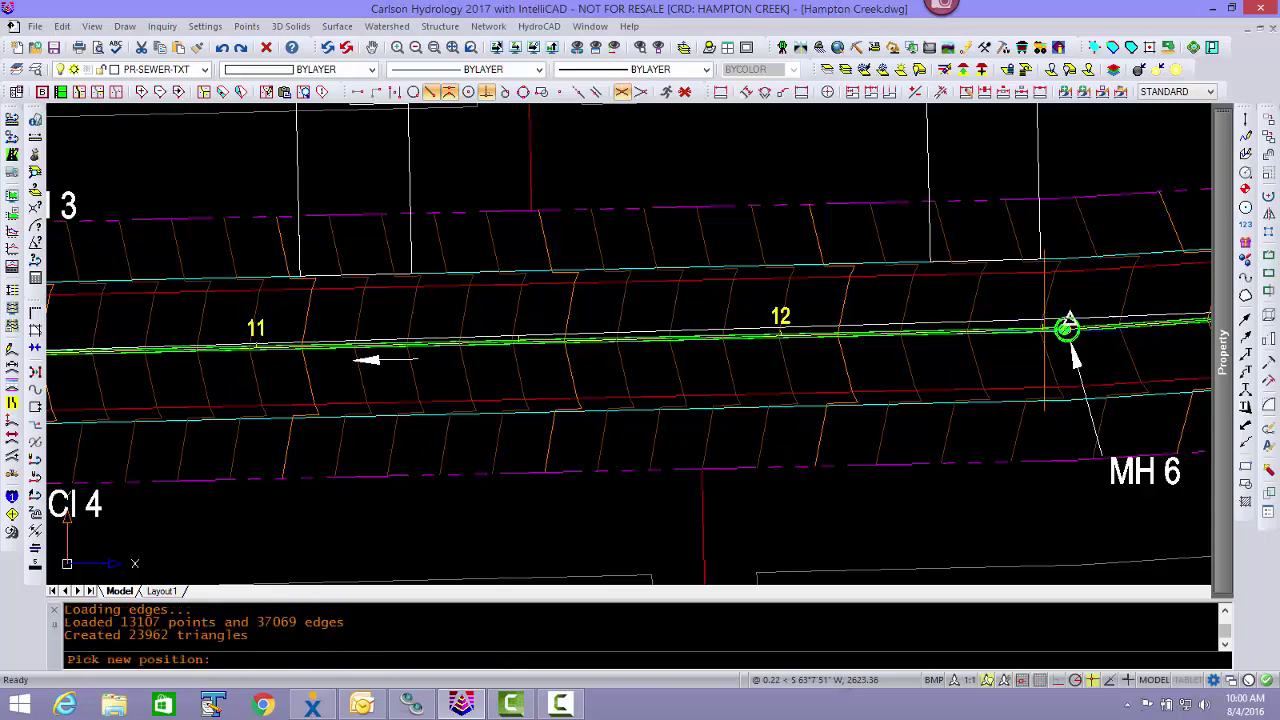
scroll(373, 382, "up", 6)
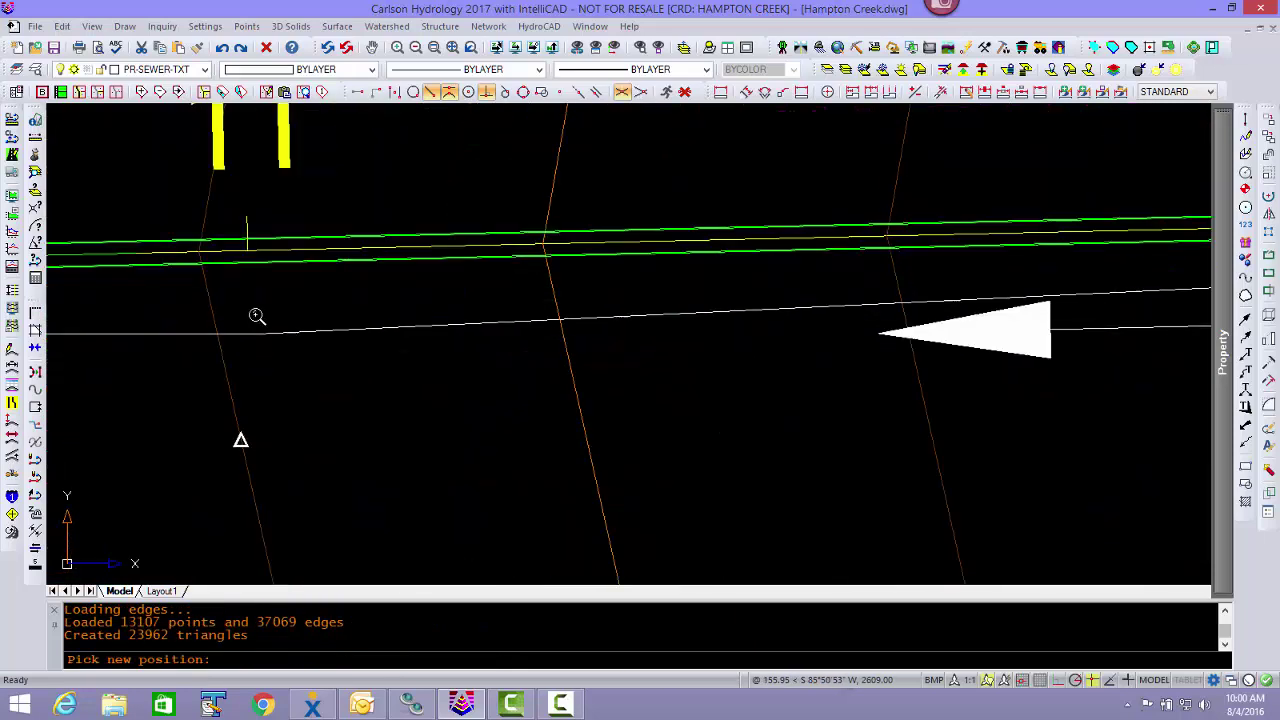
scroll(458, 378, "up", 4)
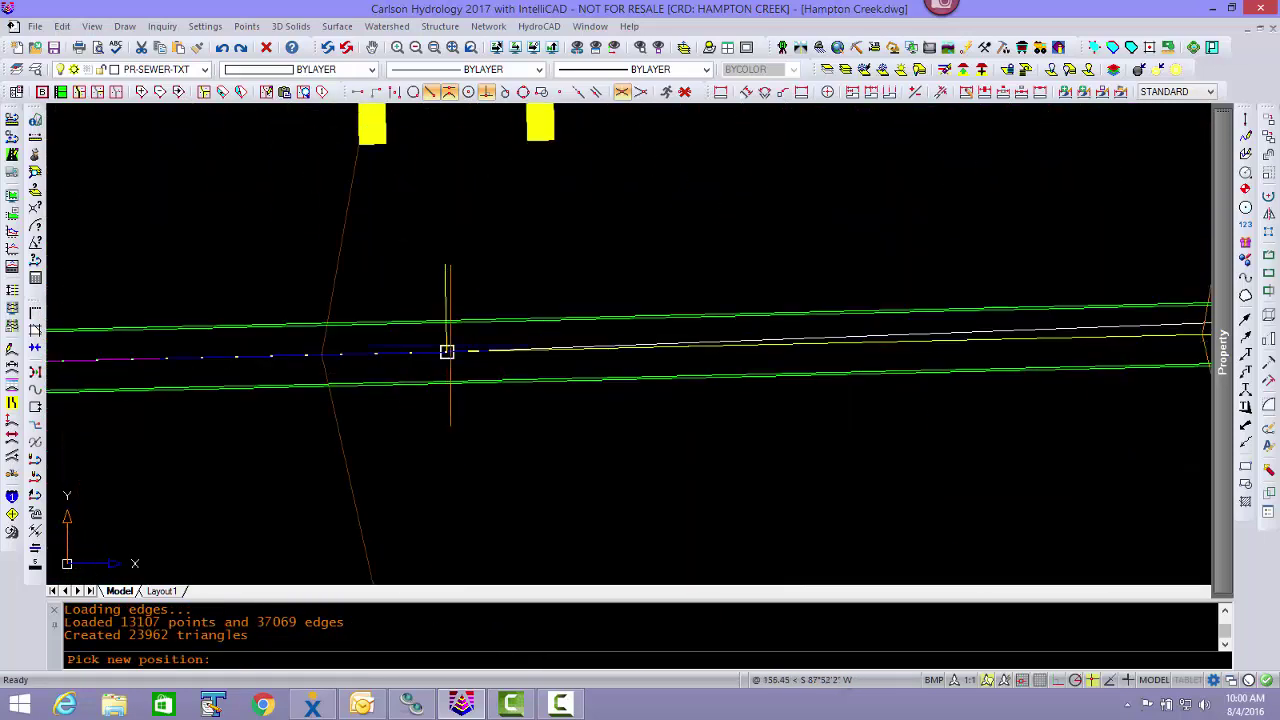
left_click(446, 352)
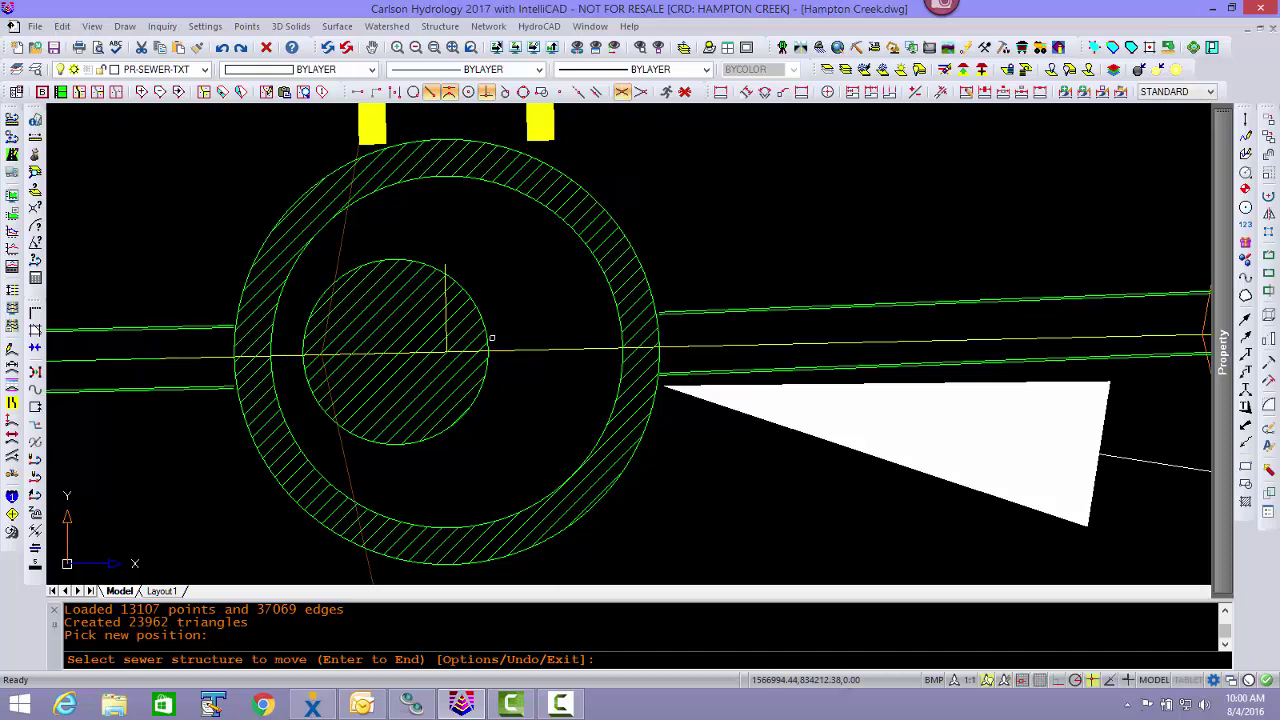
- Finish moving structures and update all the linked sewer network profiles
key("Return")
key("Return")
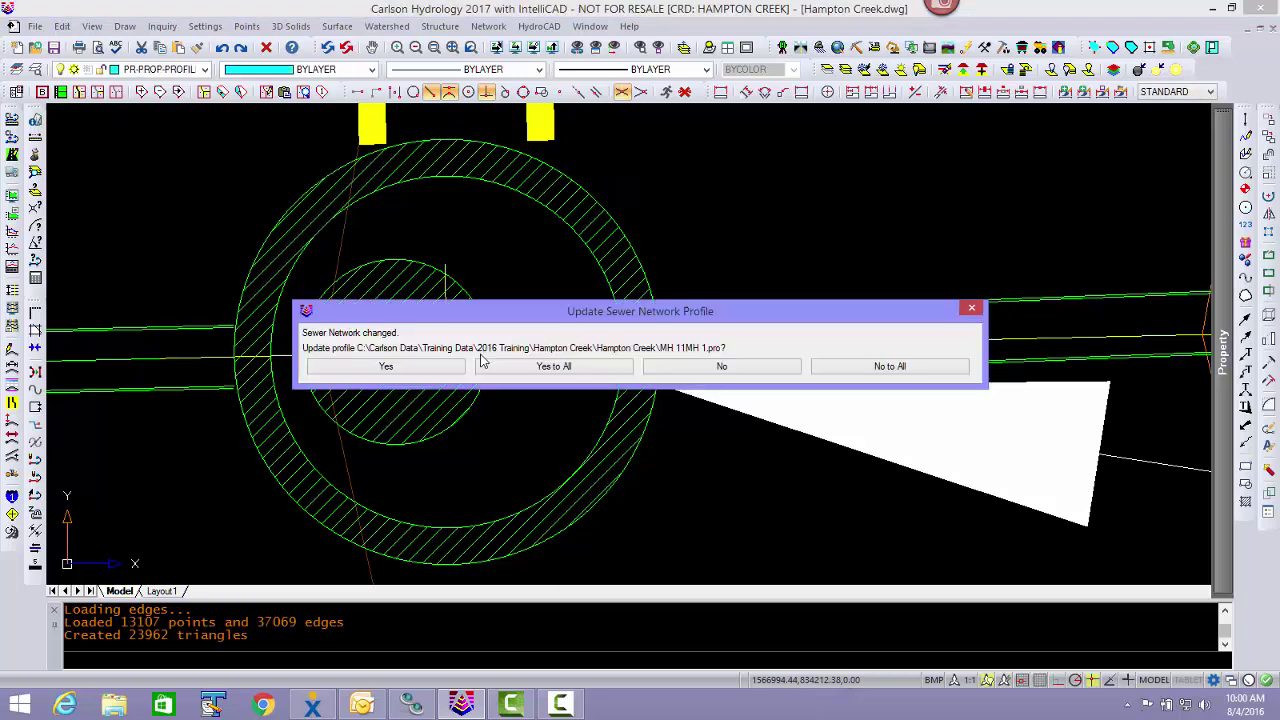
left_click(554, 367)
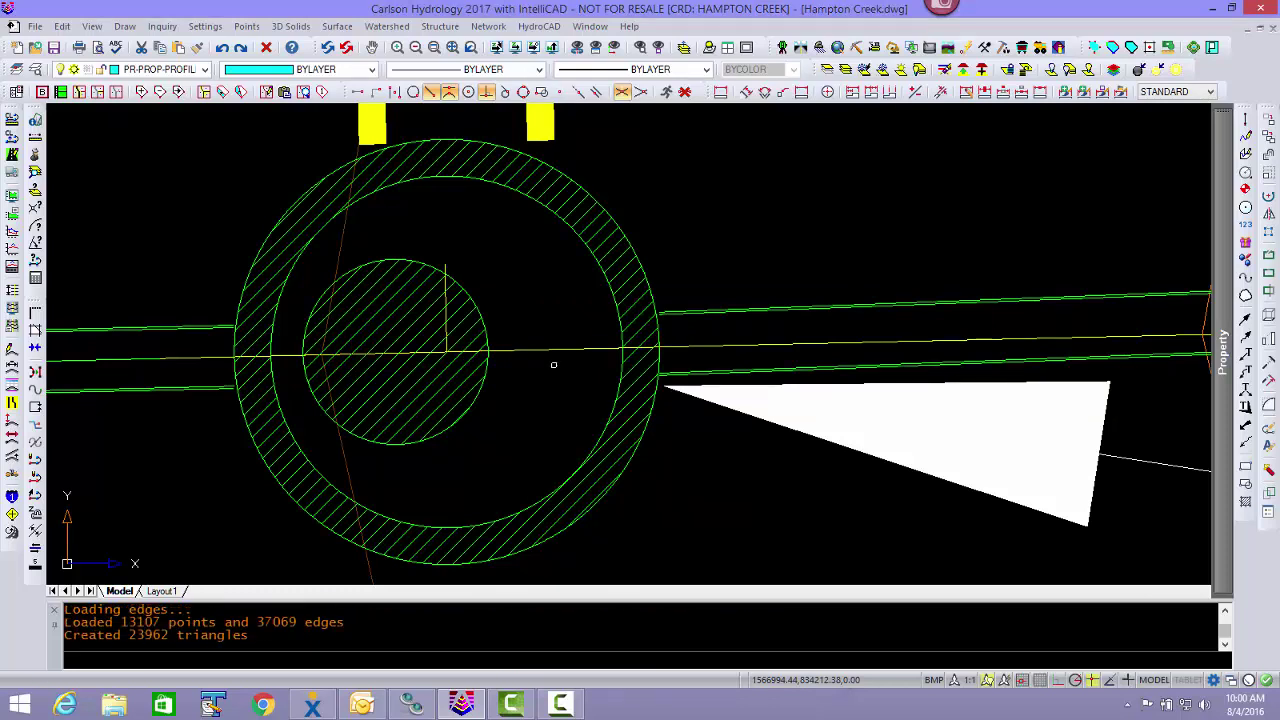
- Examine the relocated MH 6 in plan and the updated MH 7 to MH 1 profile, including its manhole labels, pipe slopes and storm crossing
scroll(553, 365, "down", 10)
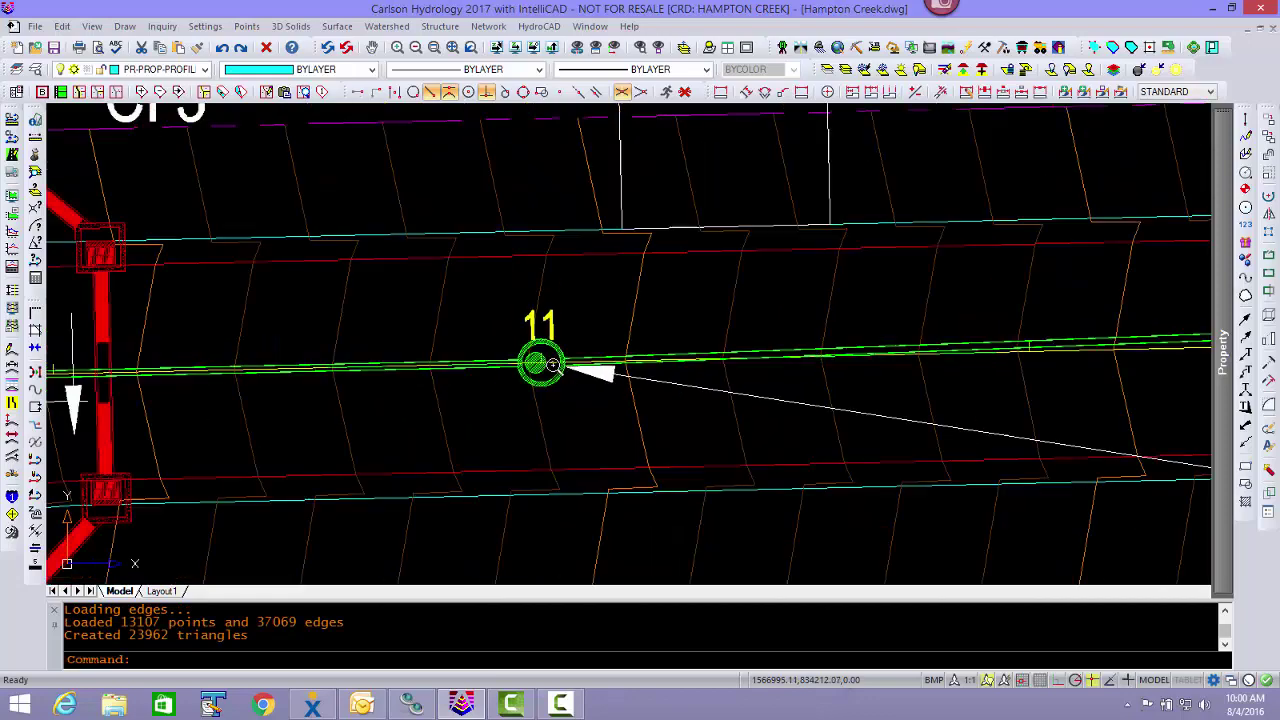
scroll(548, 365, "down", 5)
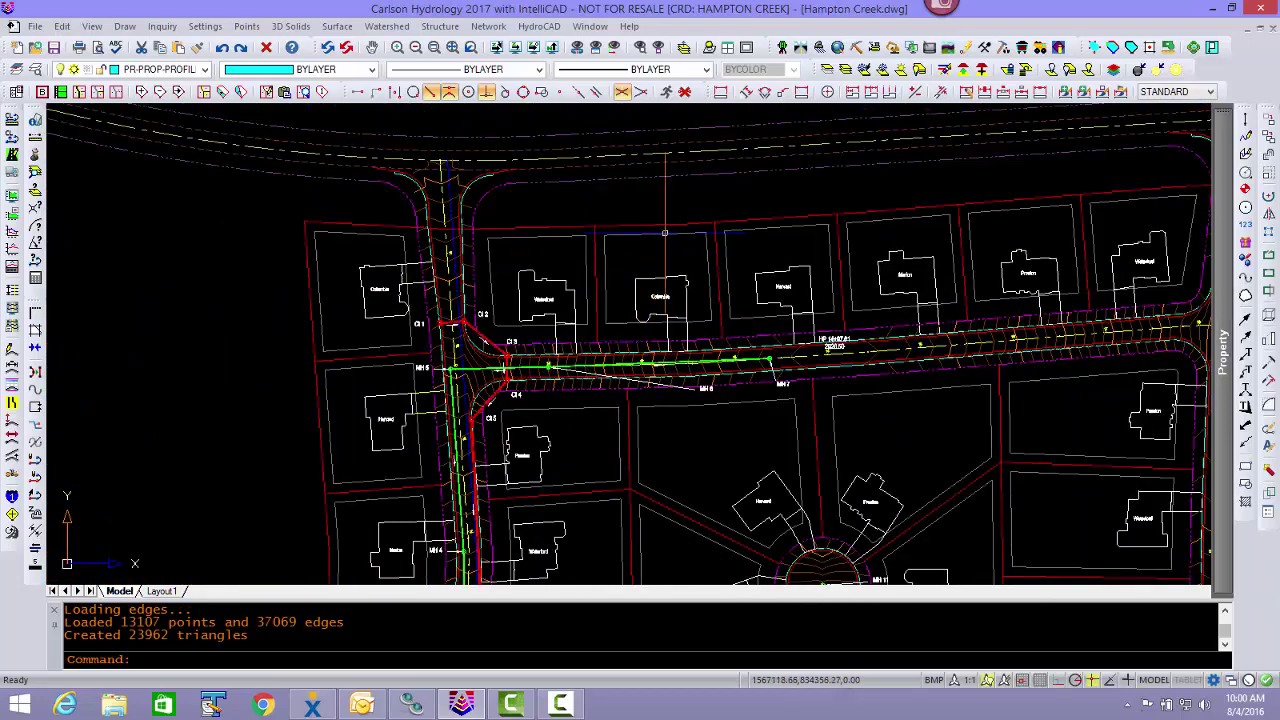
middle_click_drag(712, 130, 563, 349)
scroll(574, 320, "down", 5)
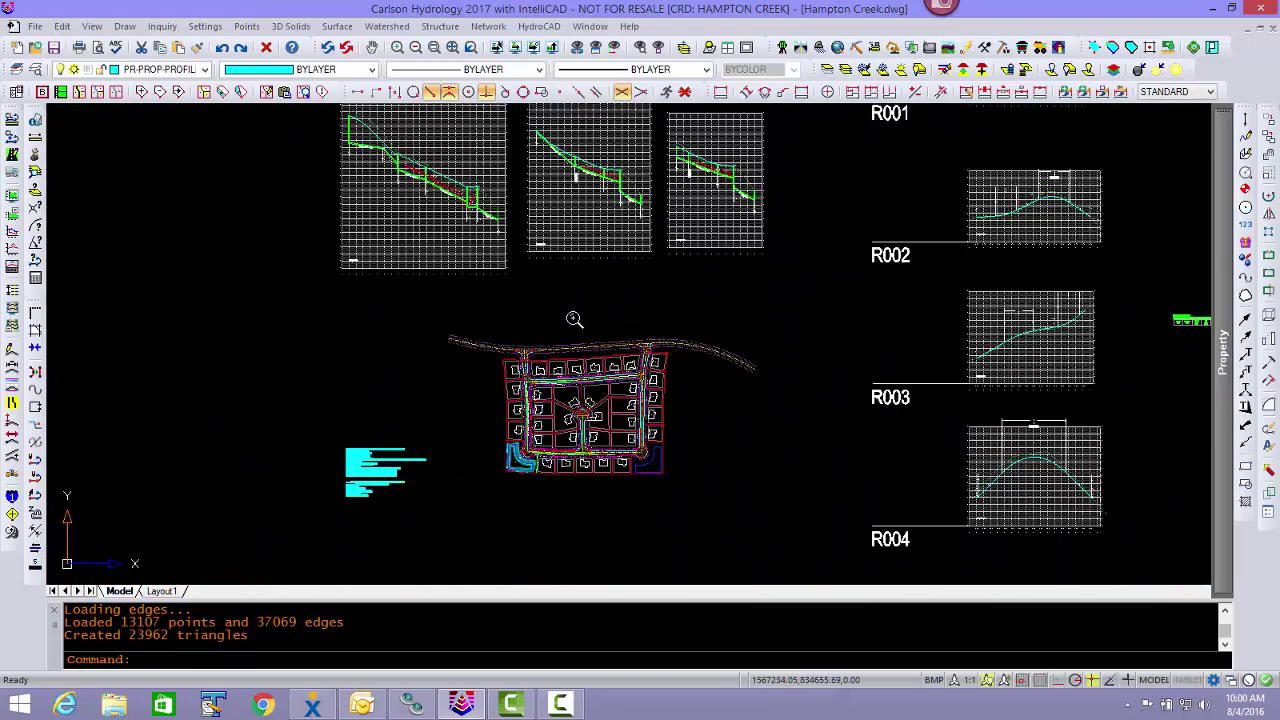
scroll(397, 152, "up", 3)
scroll(397, 152, "up", 8)
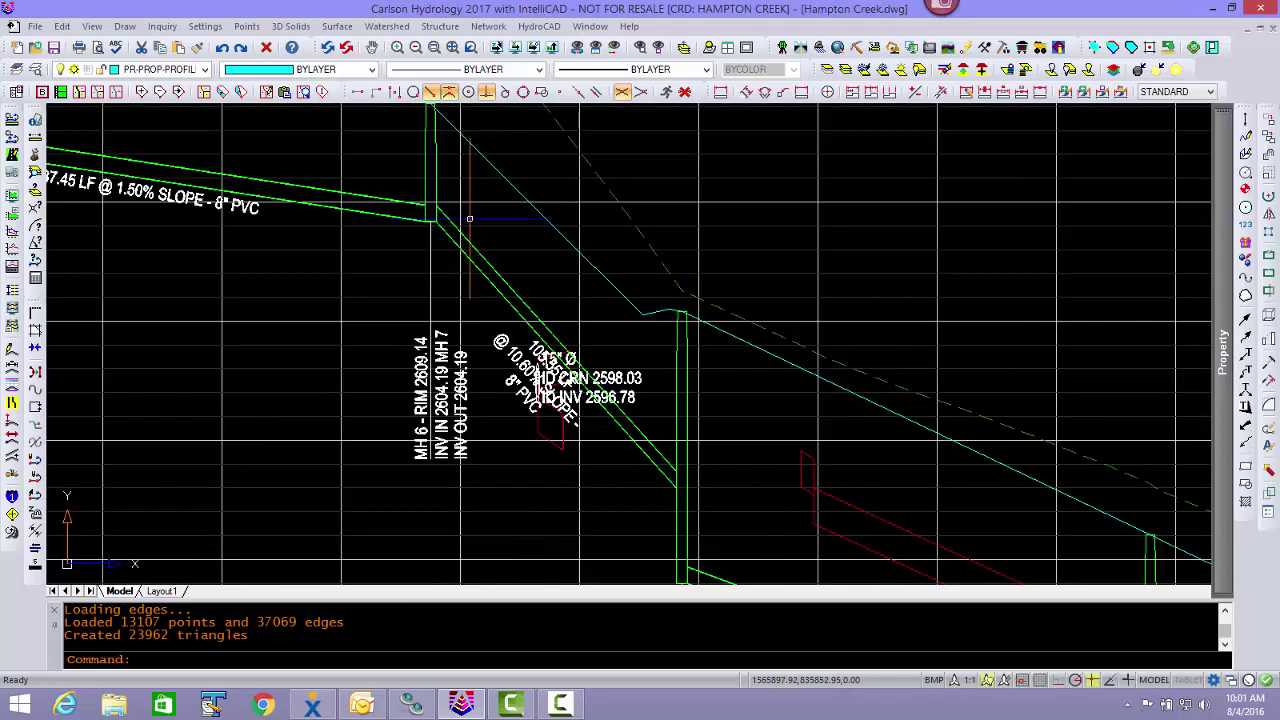
middle_click_drag(400, 160, 480, 178)
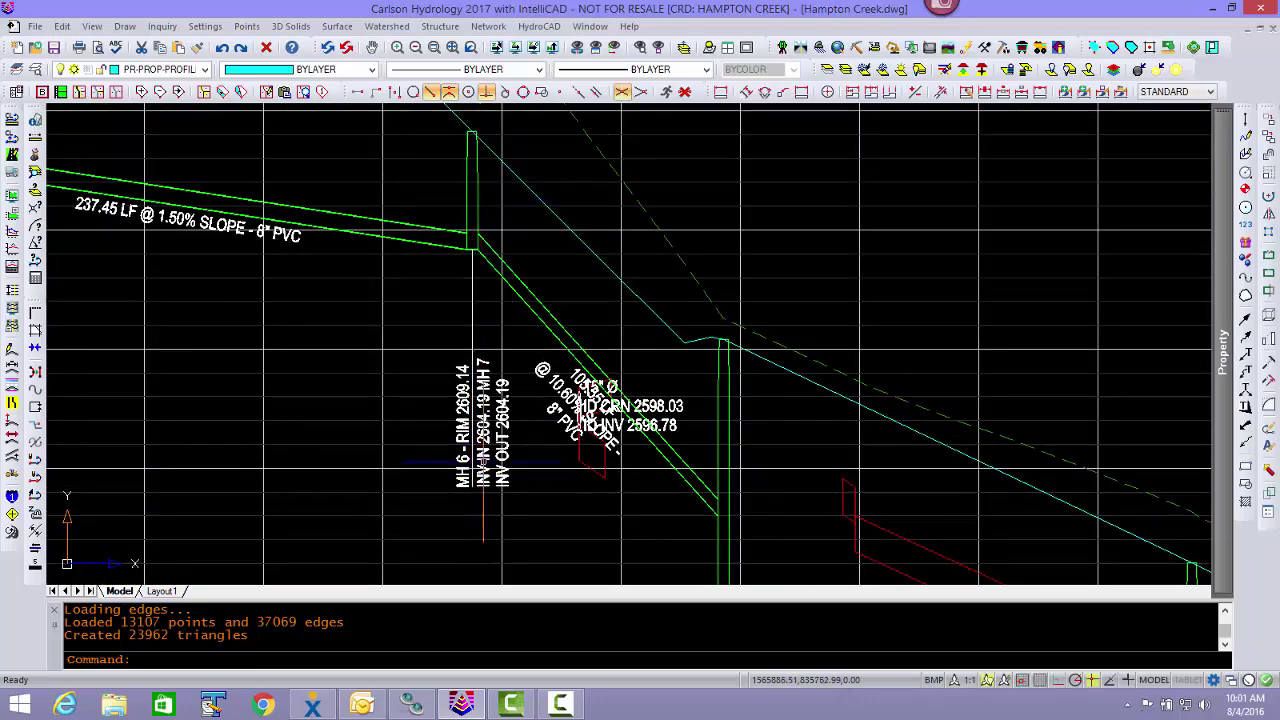
middle_click_drag(477, 468, 474, 228)
mouse_move(500, 438)
middle_mouse_down()
mouse_move(499, 334)
mouse_move(511, 440)
mouse_move(500, 586)
middle_mouse_up()
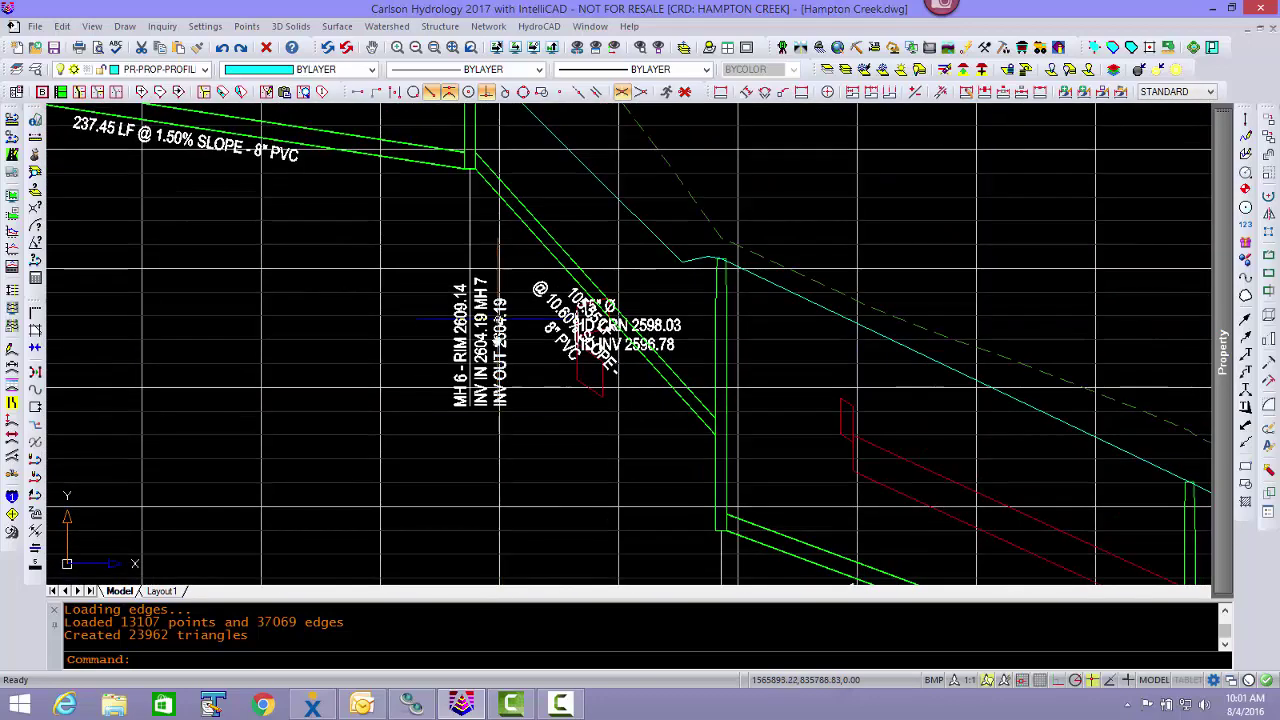
mouse_move(501, 322)
middle_mouse_down()
mouse_move(475, 583)
mouse_move(526, 228)
middle_mouse_up()
middle_click_drag(492, 500, 526, 223)
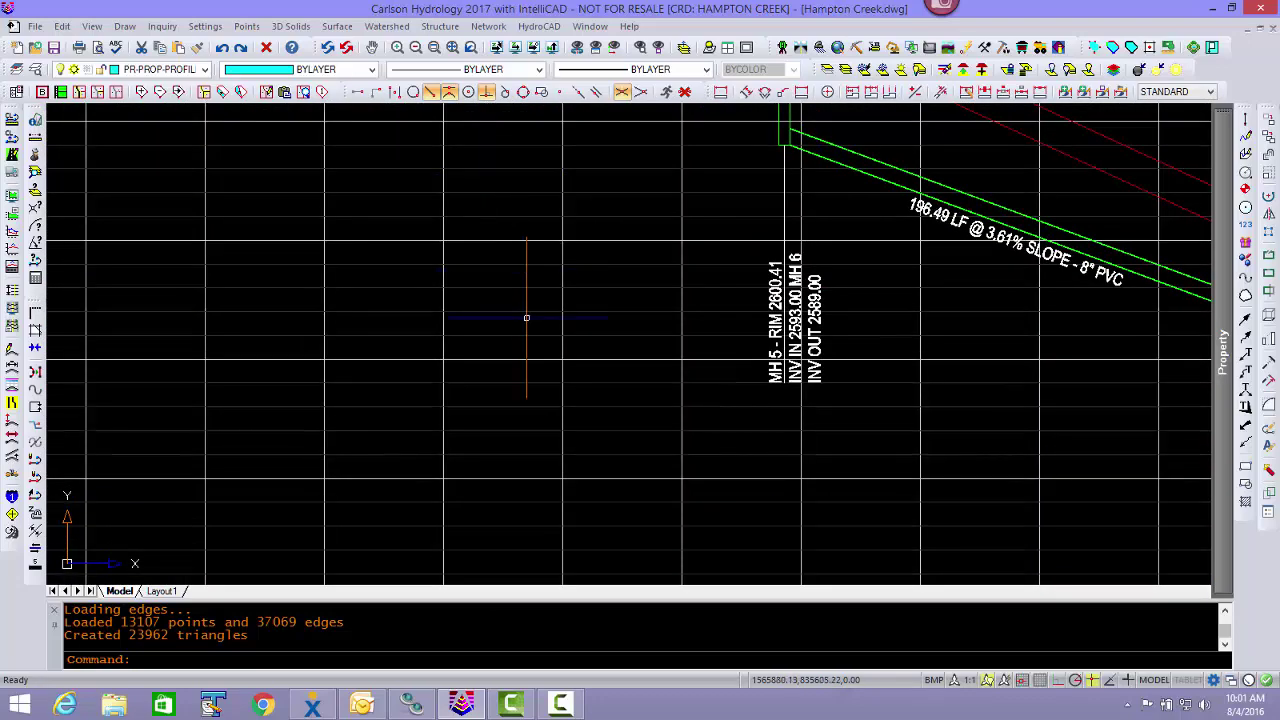
middle_click_drag(528, 450, 535, 216)
middle_click_drag(538, 374, 566, 255)
middle_click_drag(547, 410, 551, 126)
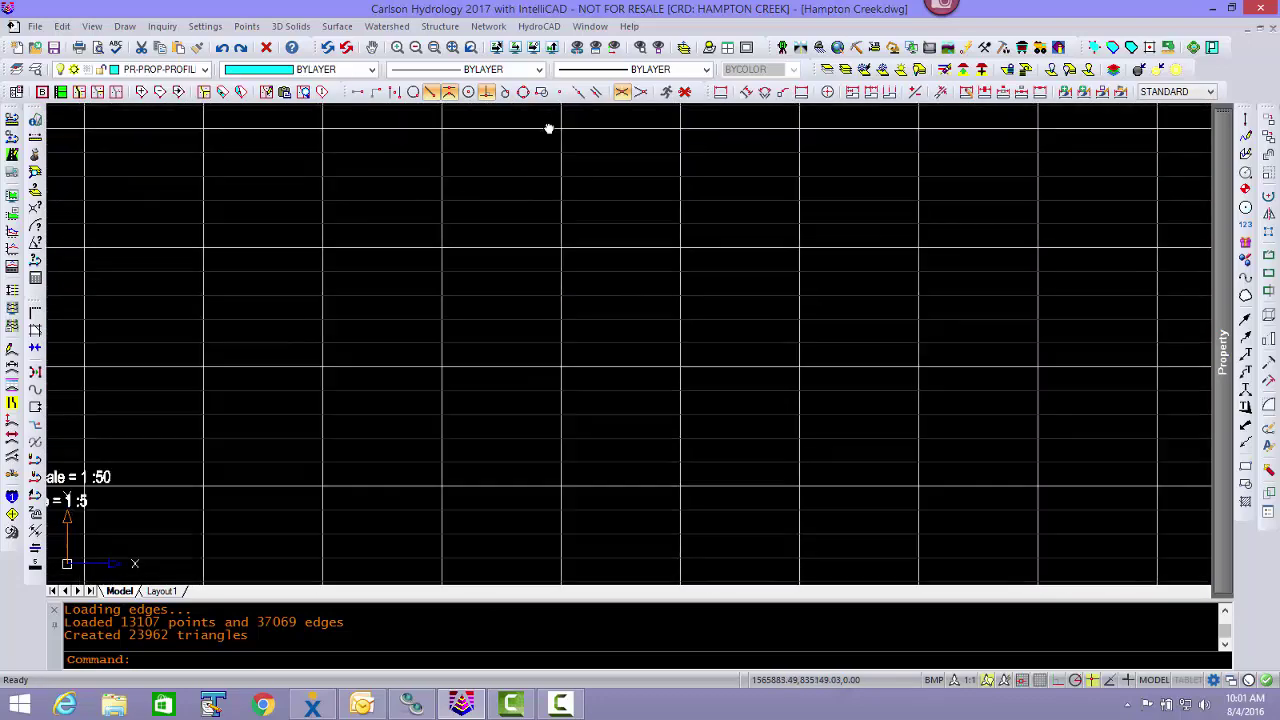
middle_click_drag(551, 530, 554, 262)
scroll(552, 277, "down", 6)
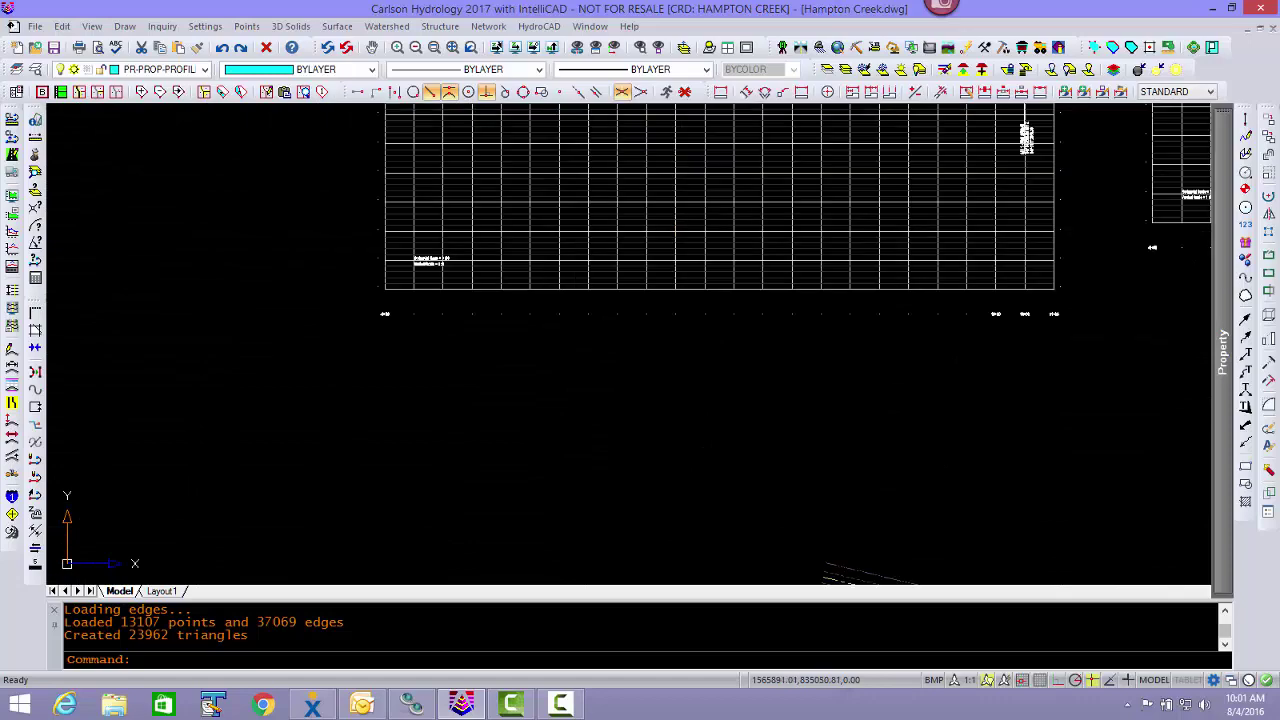
- Examine the MH 7 to MH 1 profile where the steep pipe below MH 6 passes the 15-inch storm crossing
scroll(582, 310, "up", 3)
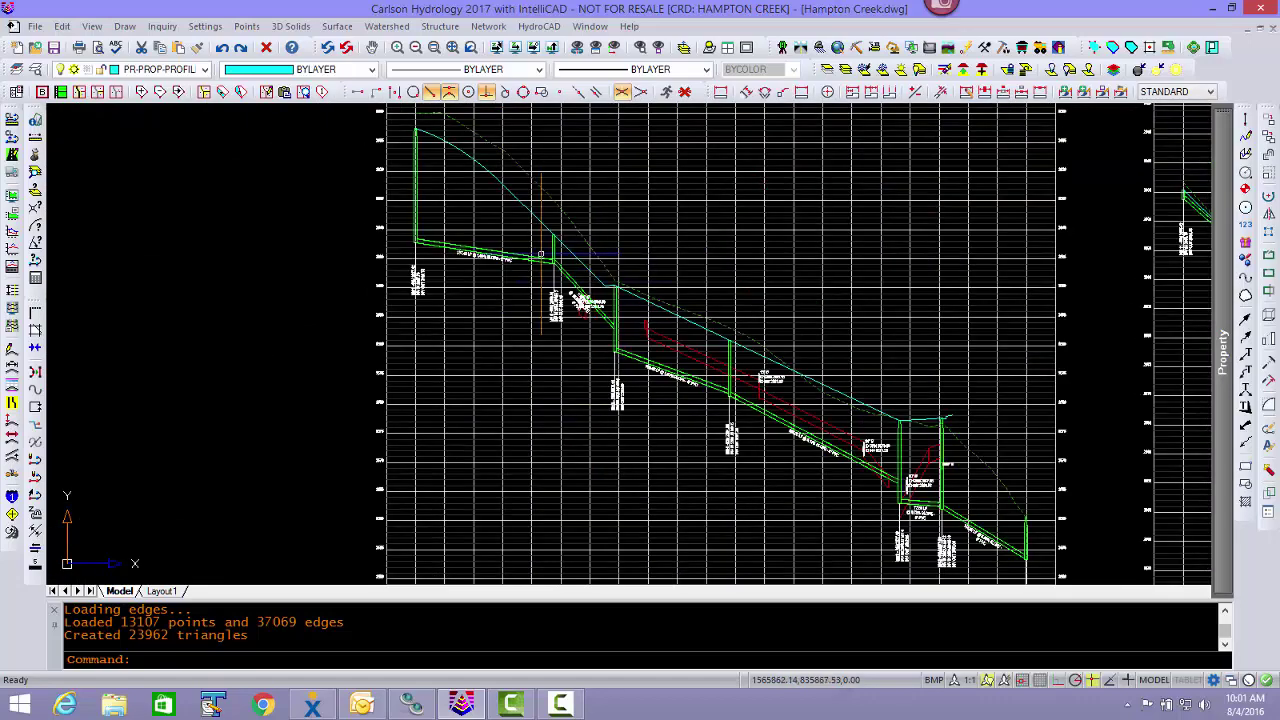
scroll(540, 268, "up", 3)
middle_click_drag(629, 357, 581, 352)
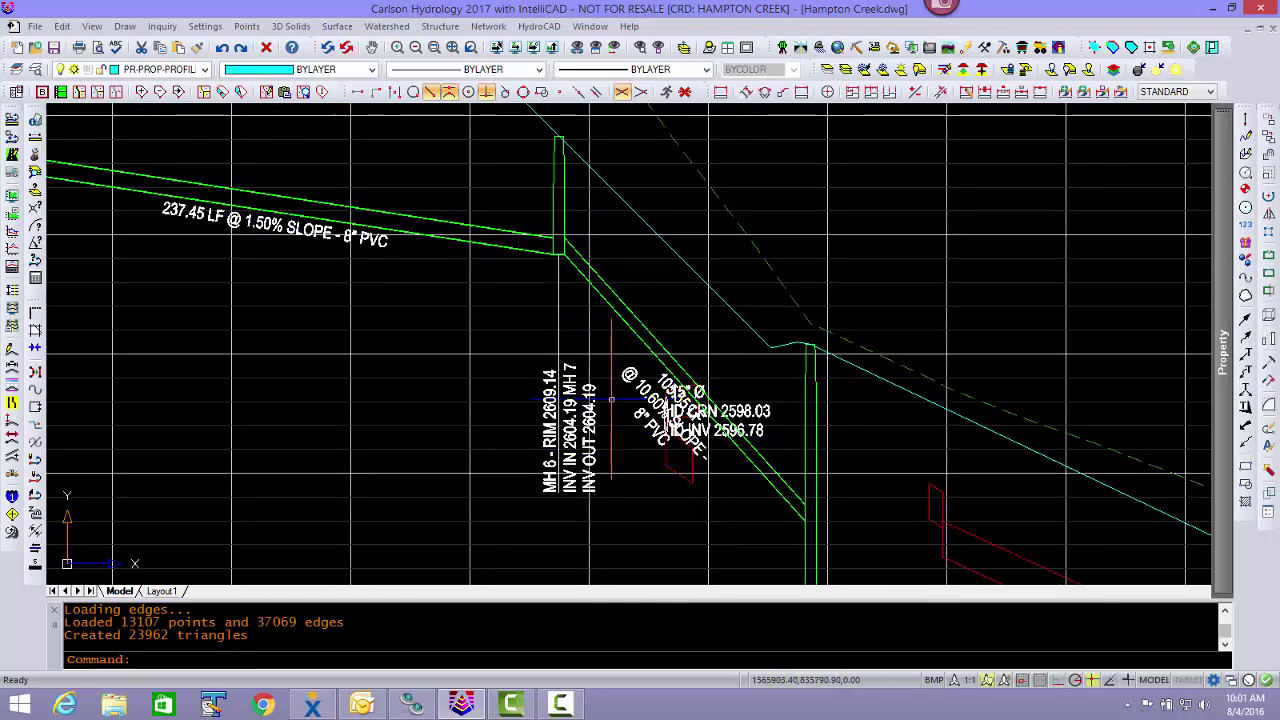
scroll(745, 458, "up", 2)
scroll(420, 300, "down", 3)
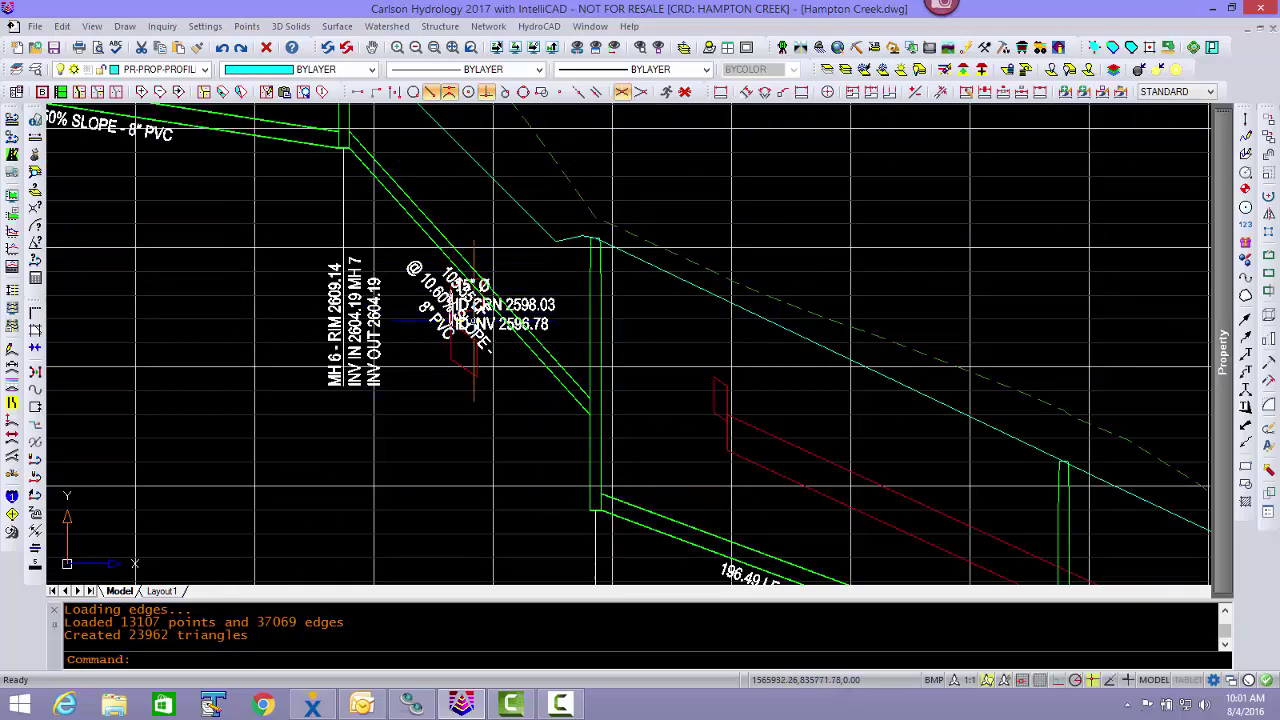
scroll(455, 338, "up", 3)
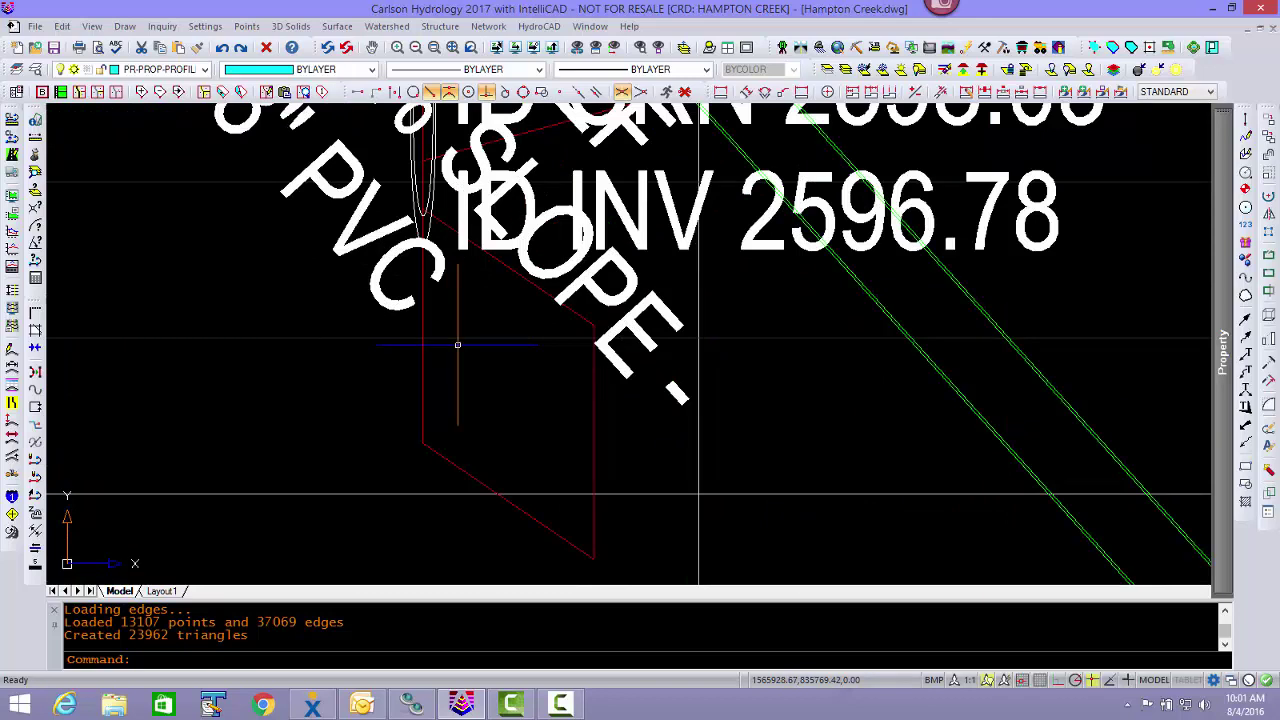
left_click(946, 72)
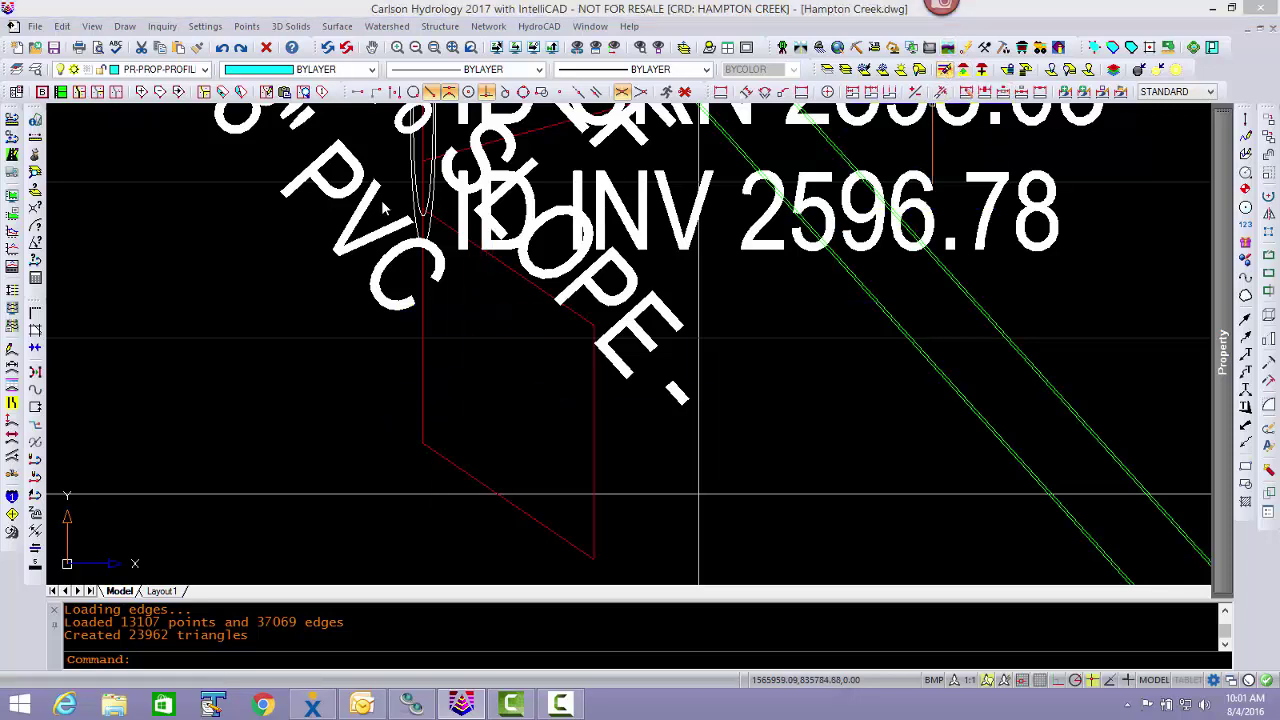
left_click(554, 265)
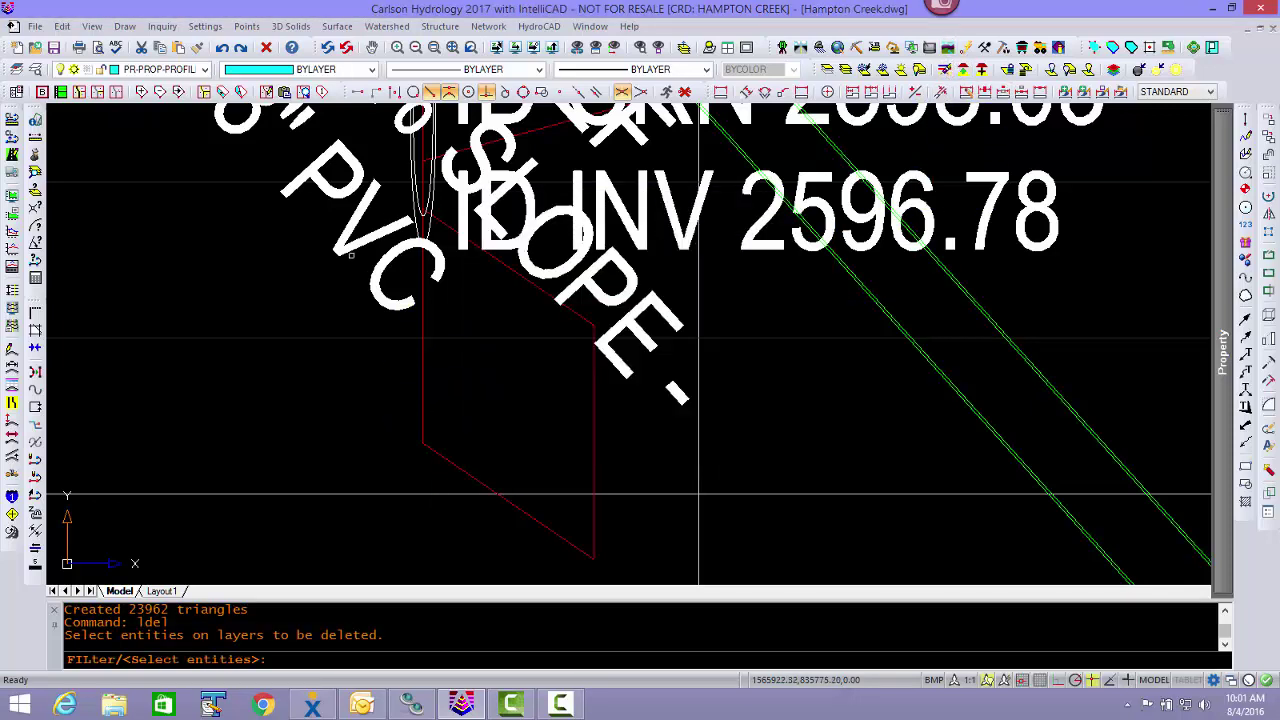
left_click(347, 240)
key("Return")
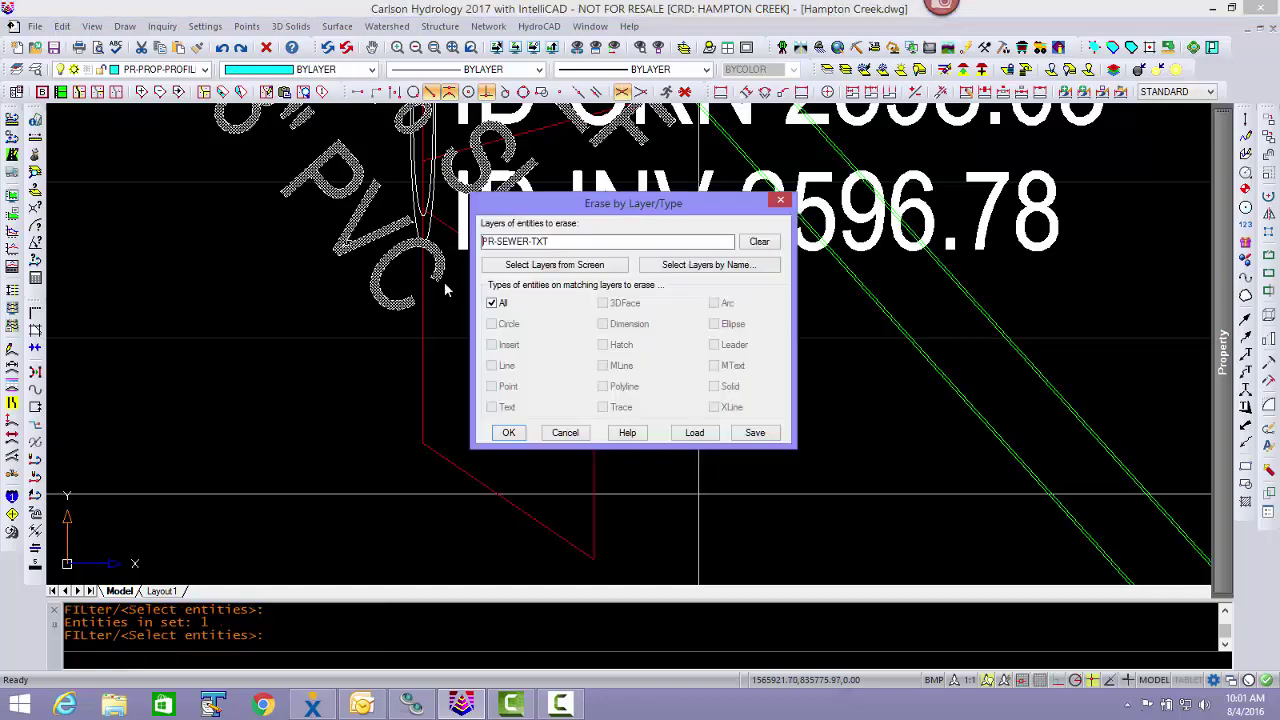
left_click(510, 433)
scroll(540, 297, "down", 4)
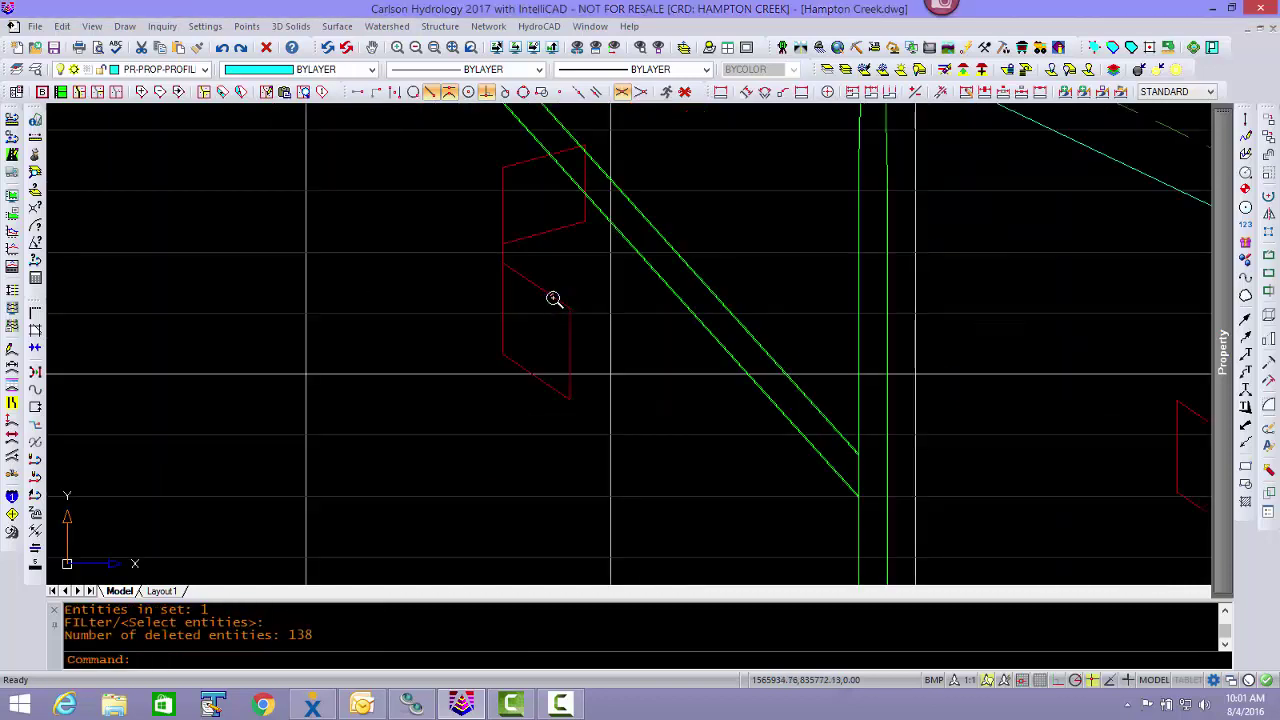
type("u")
key("Return")
key("Return")
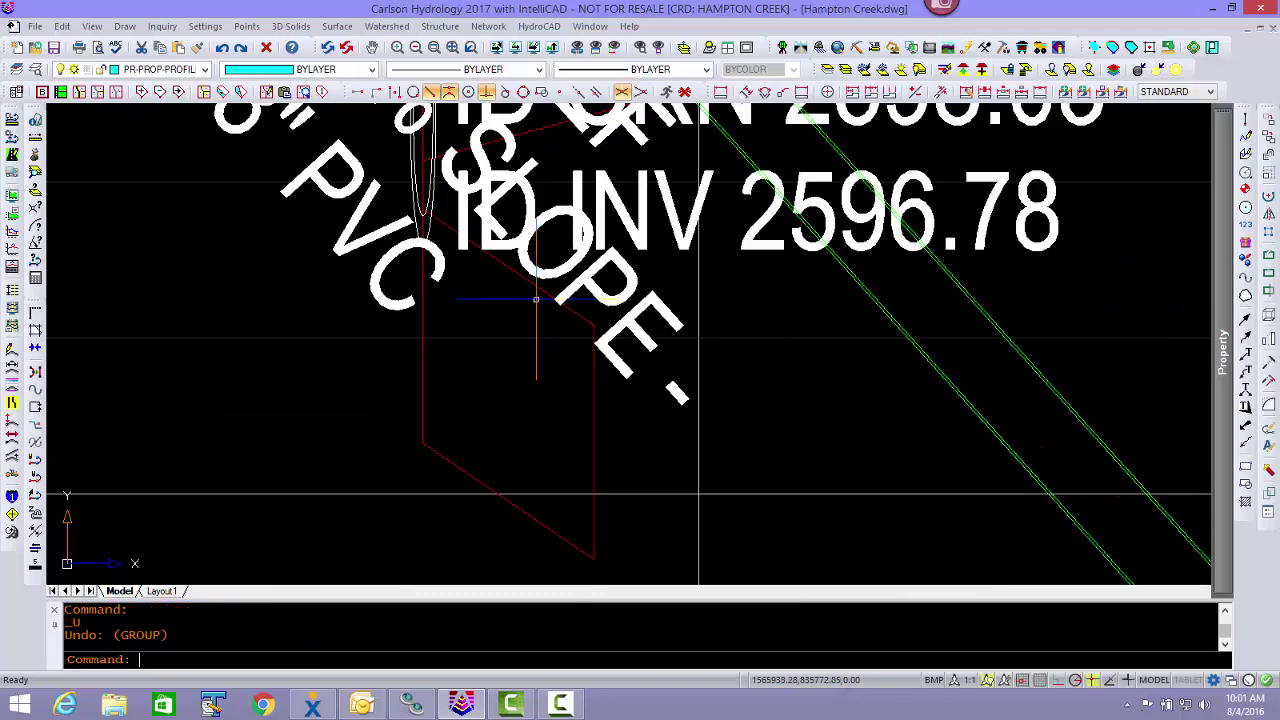
- Erase the pipe length and slope label that overlaps the 15-inch storm crossing between MH 6 and MH 5
scroll(484, 255, "down", 2)
scroll(595, 390, "up", 4)
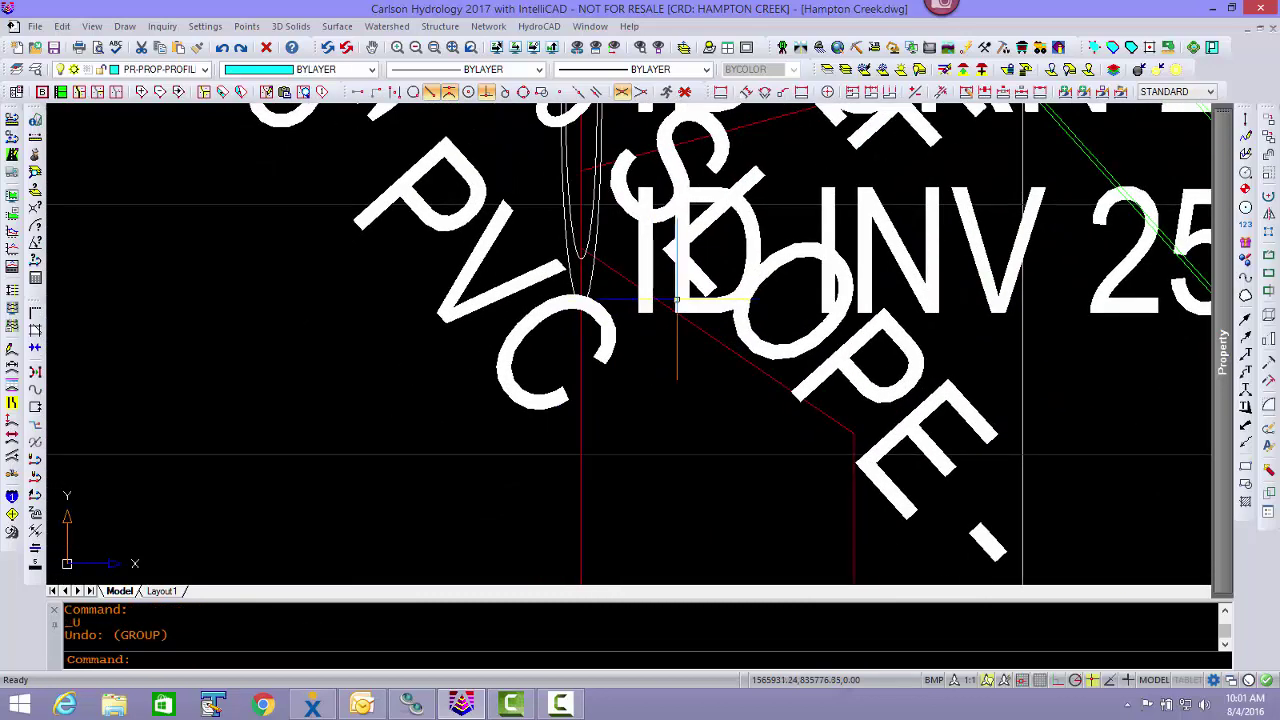
key("Escape")
type("e")
key("Return")
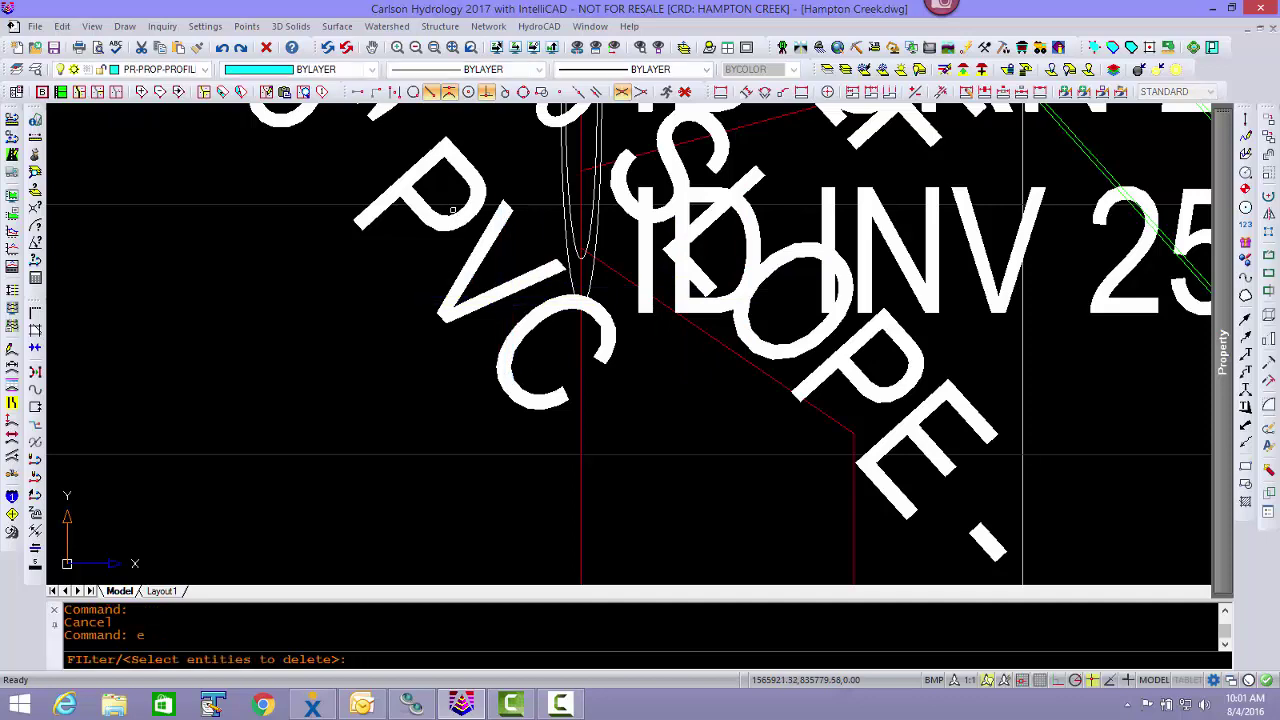
left_click(450, 214)
key("Return")
key("Return")
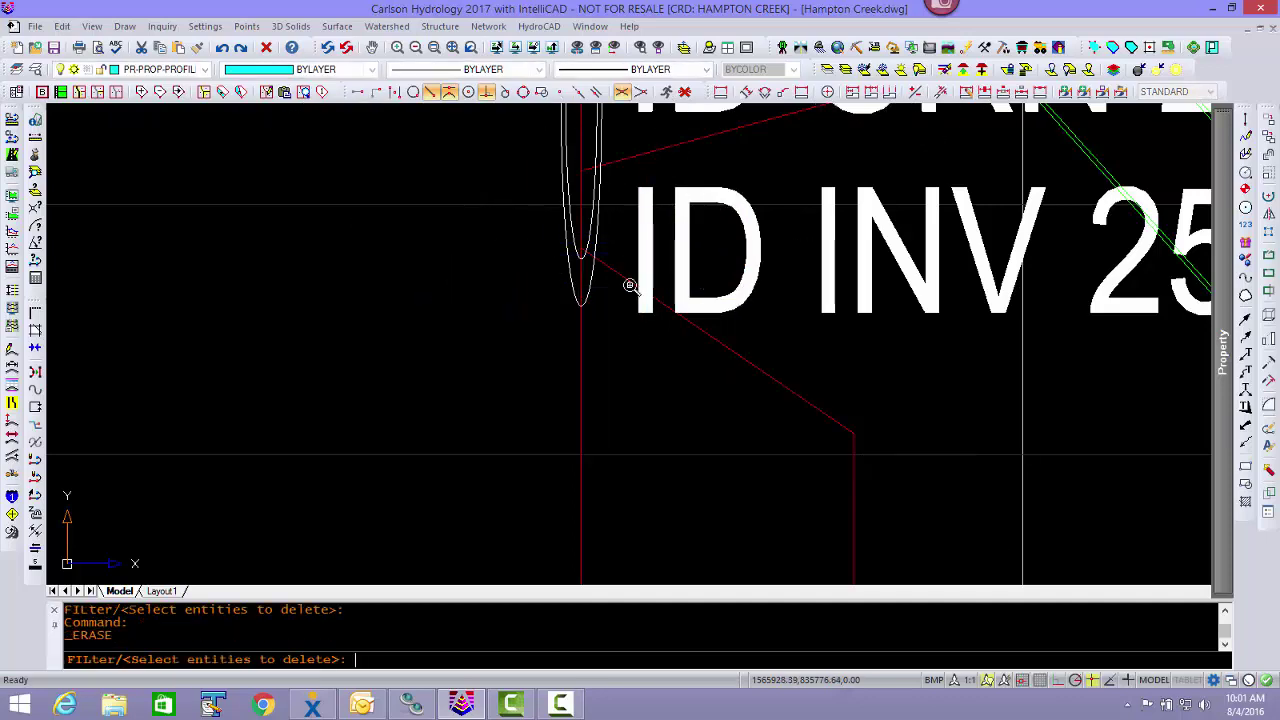
scroll(613, 313, "down", 5)
middle_click_drag(613, 313, 489, 298)
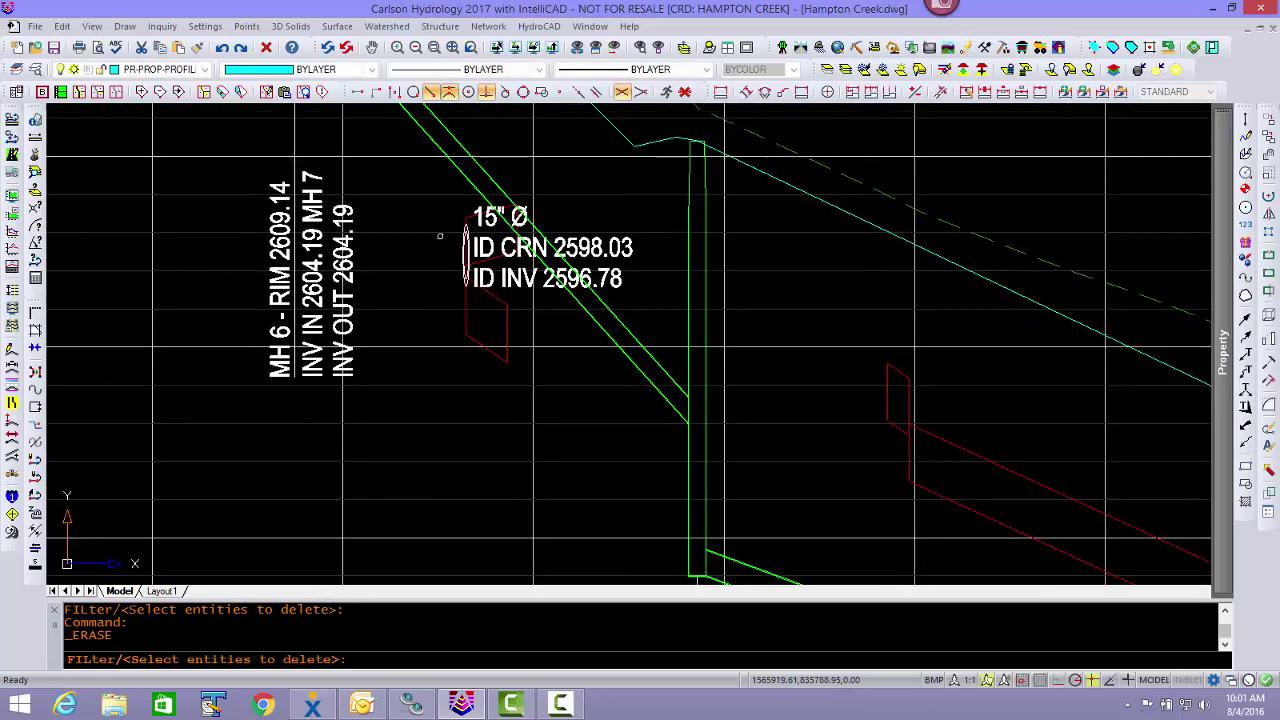
middle_click_drag(439, 236, 503, 294)
key("Escape")
- Draw a 20-unit vertical polyline straight down from the bottom quadrant of the 15-inch storm pipe's outer ellipse
scroll(575, 401, "up", 5)
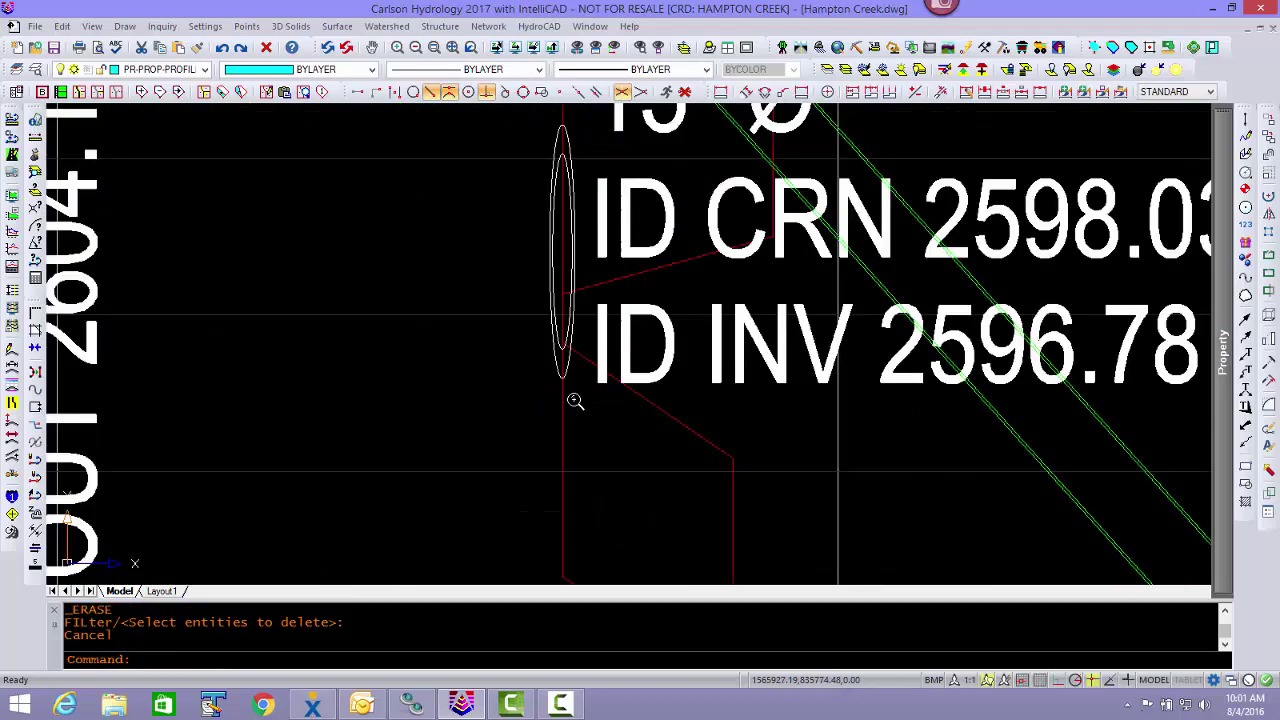
key("Escape")
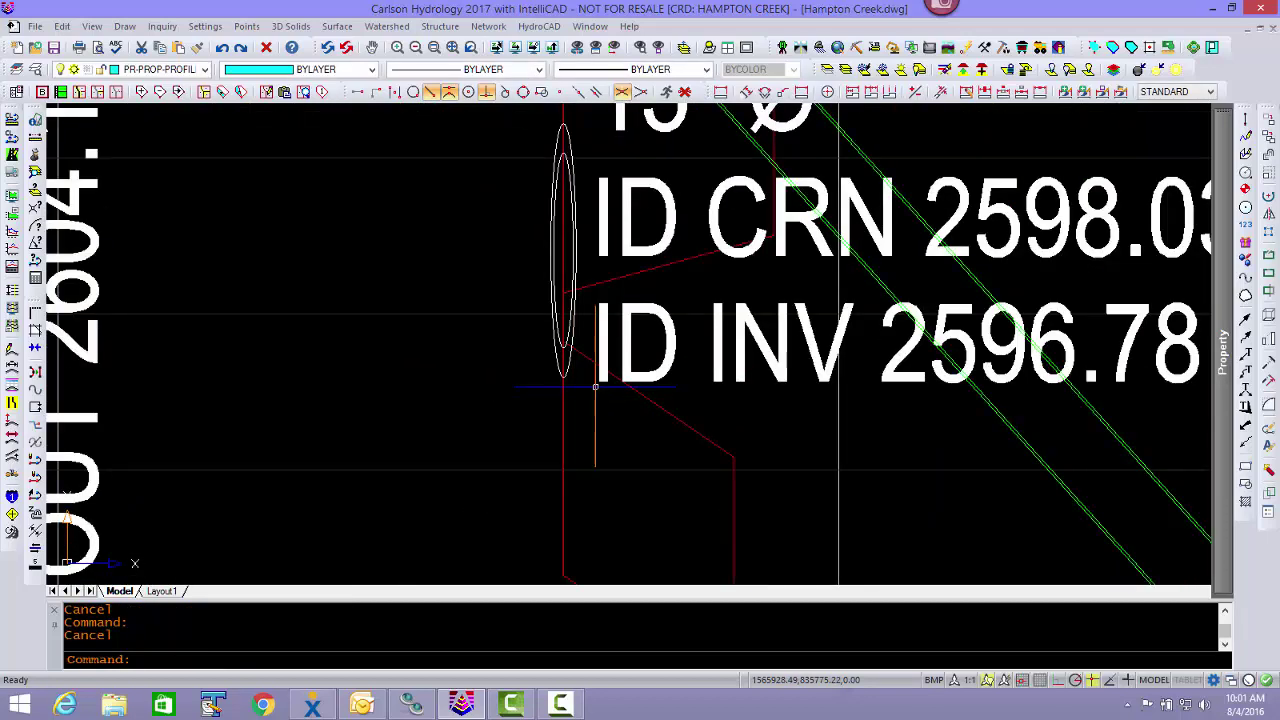
type("pl")
key("Return")
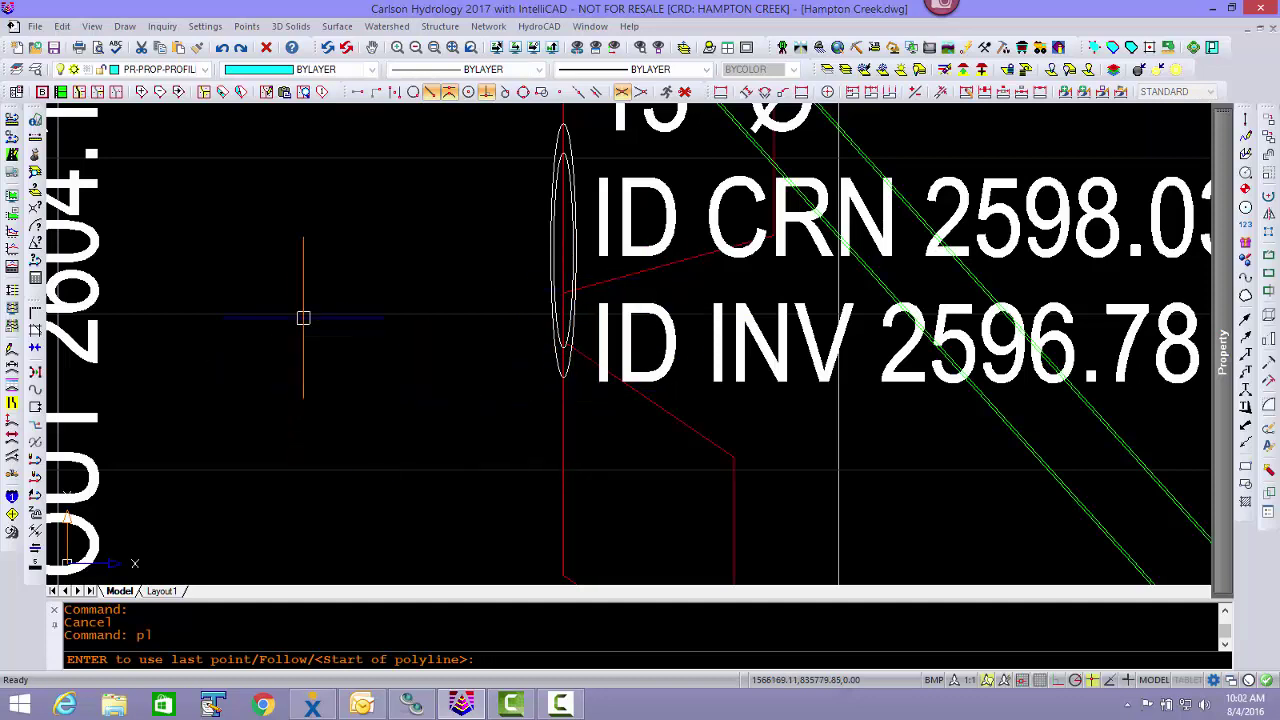
right_click(342, 257, "shift")
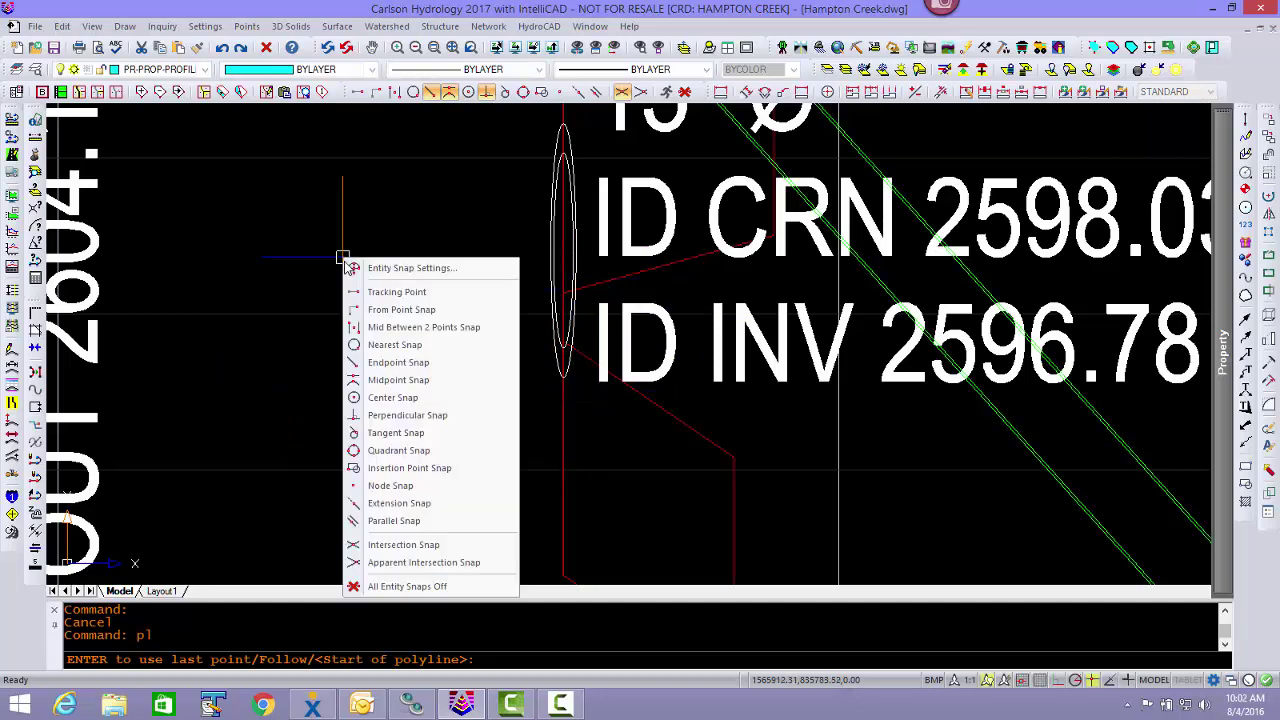
left_click(413, 450)
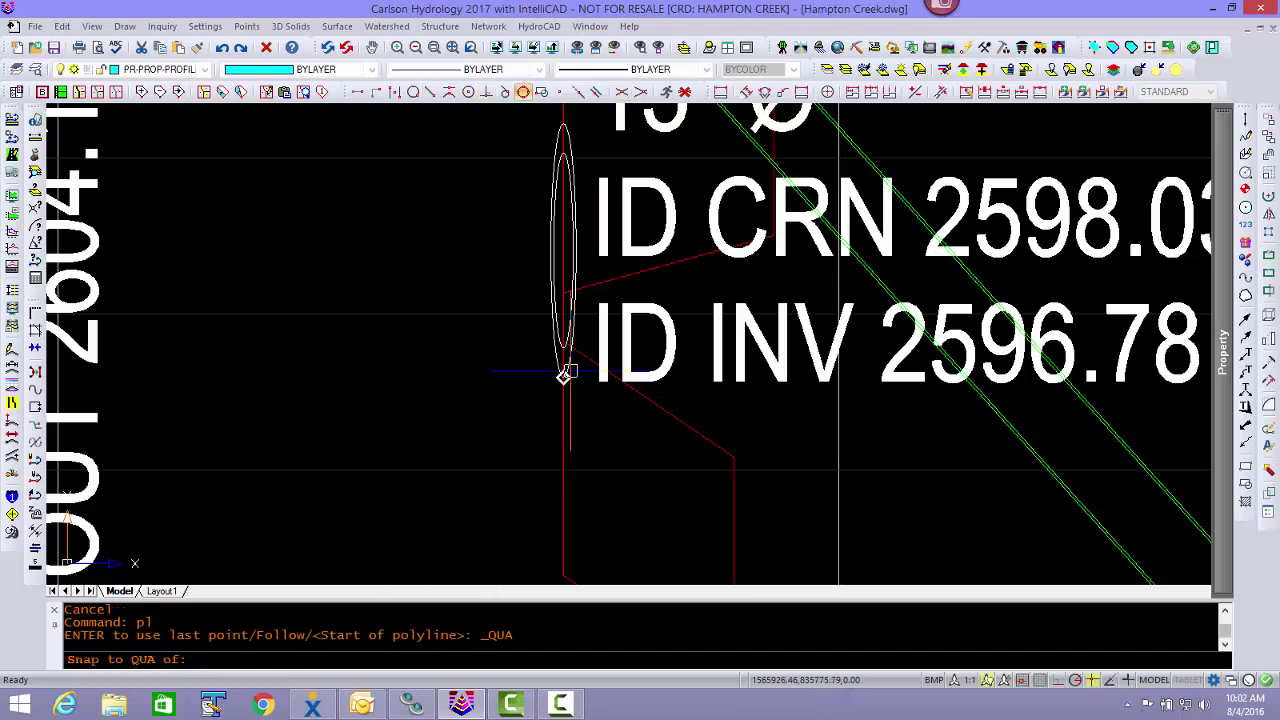
left_click(564, 376)
scroll(620, 540, "down", 5)
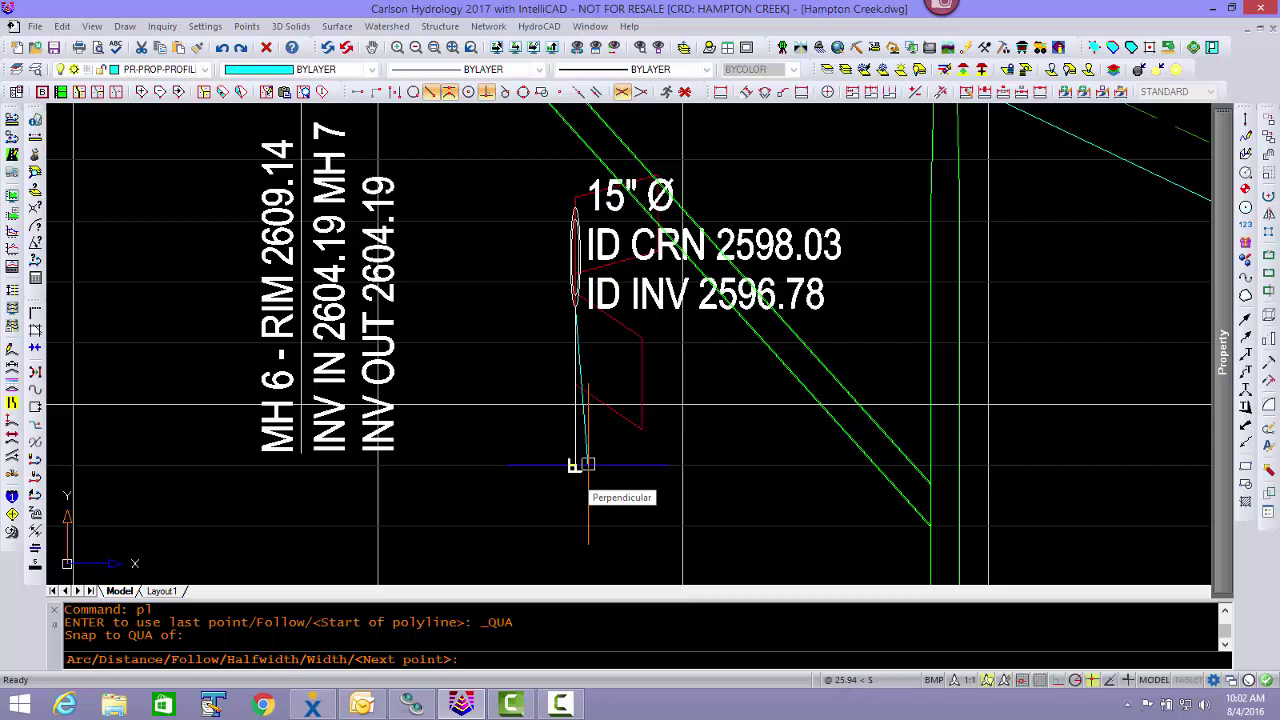
type("20")
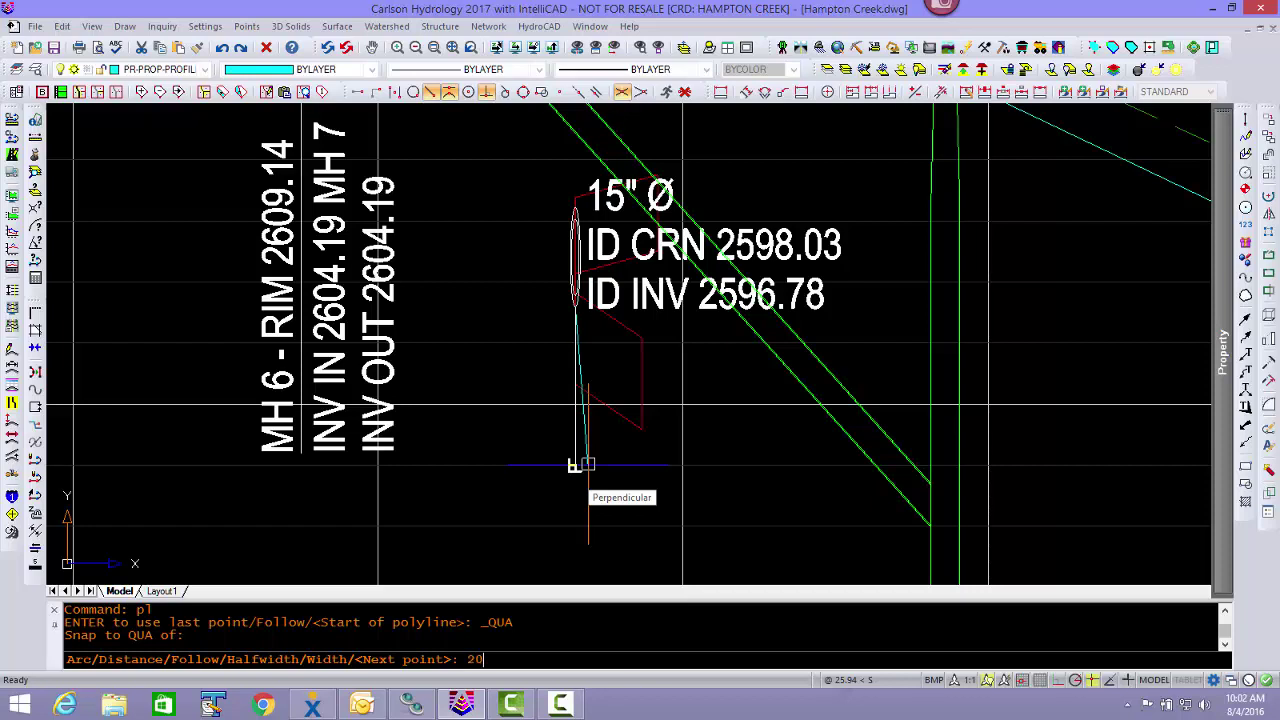
key("Return")
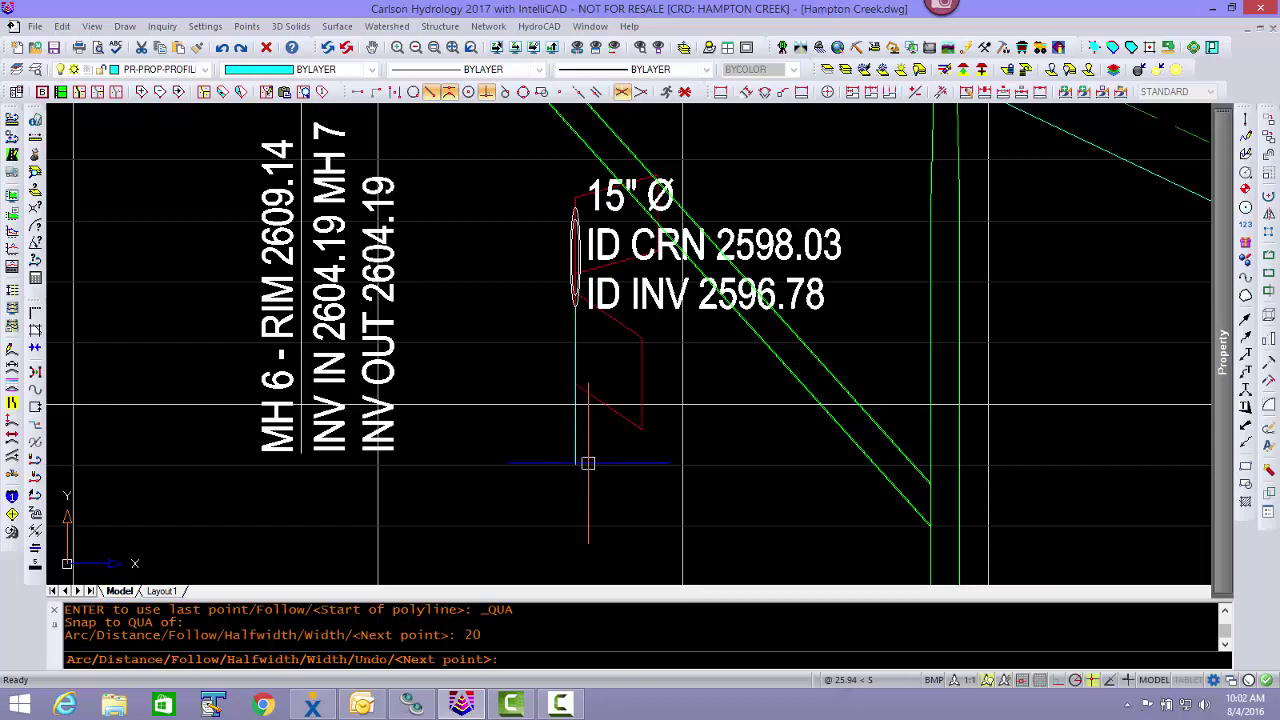
key("Escape")
- Lower the MH 6 end of the MH 6 to MH 5 sewer pipe in profile view to elevation 2594.49, beneath the vertical polyline
scroll(579, 425, "up", 3)
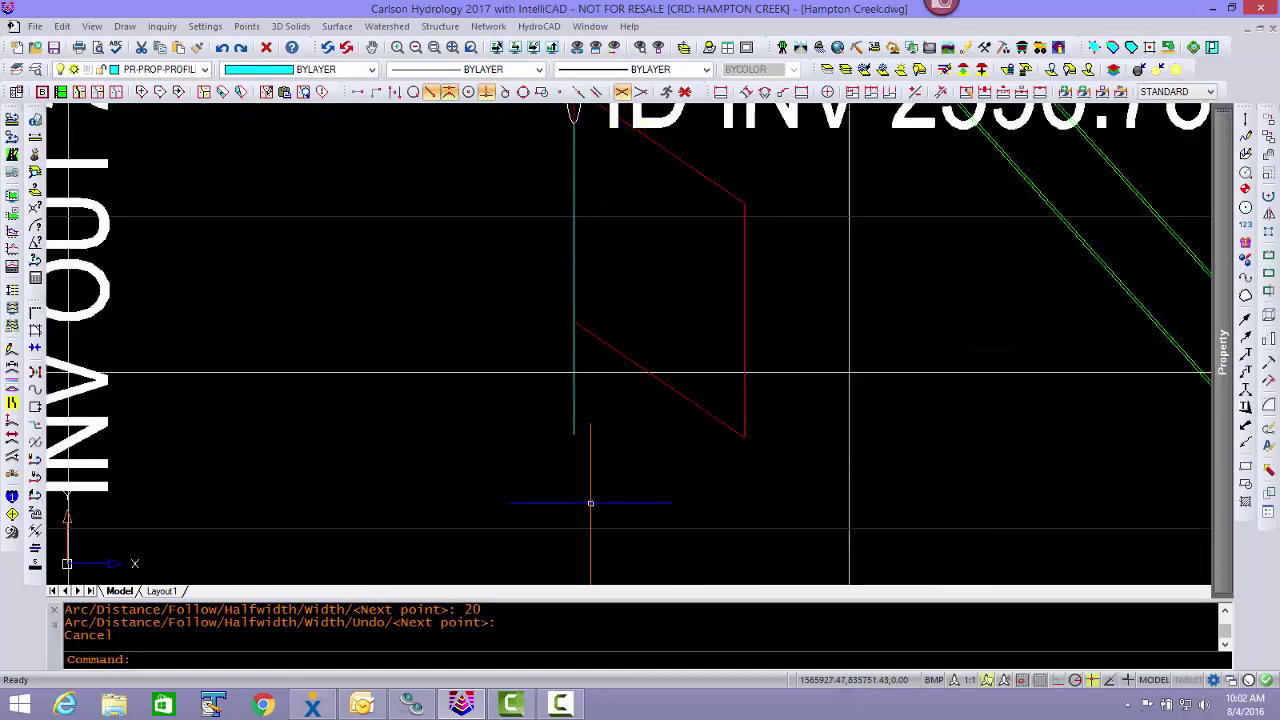
scroll(571, 437, "down", 5)
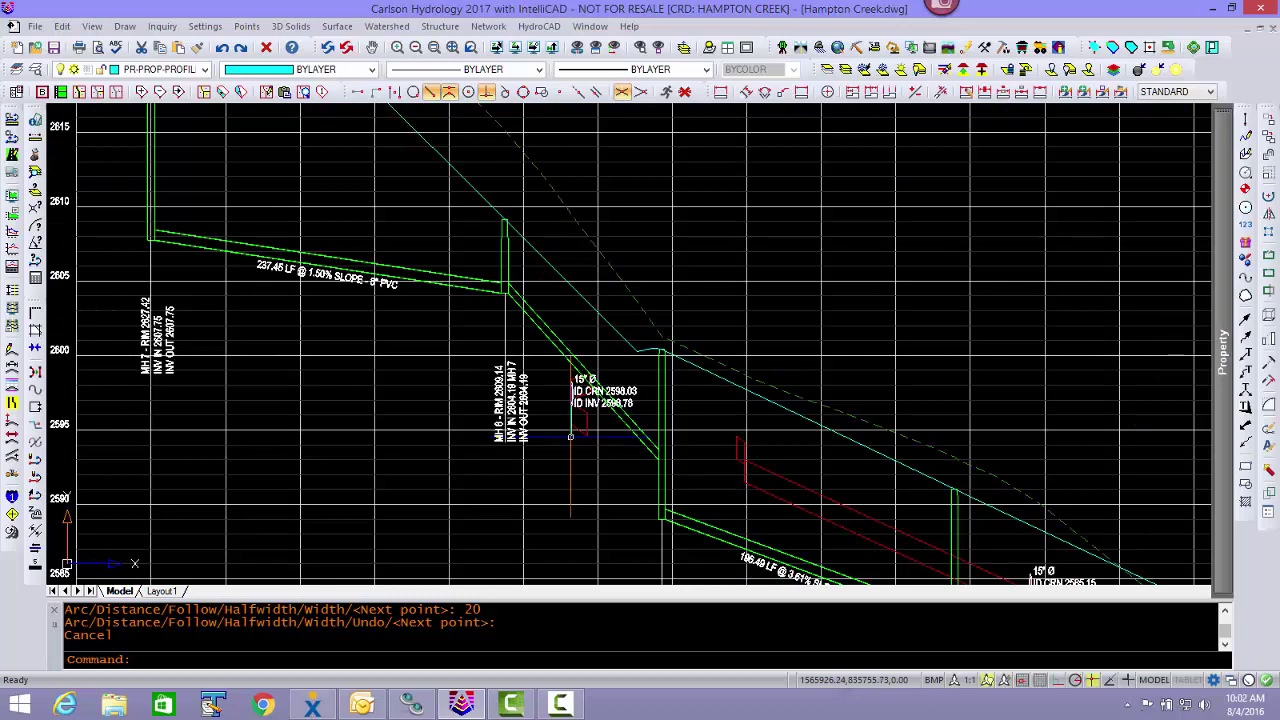
scroll(569, 434, "up", 4)
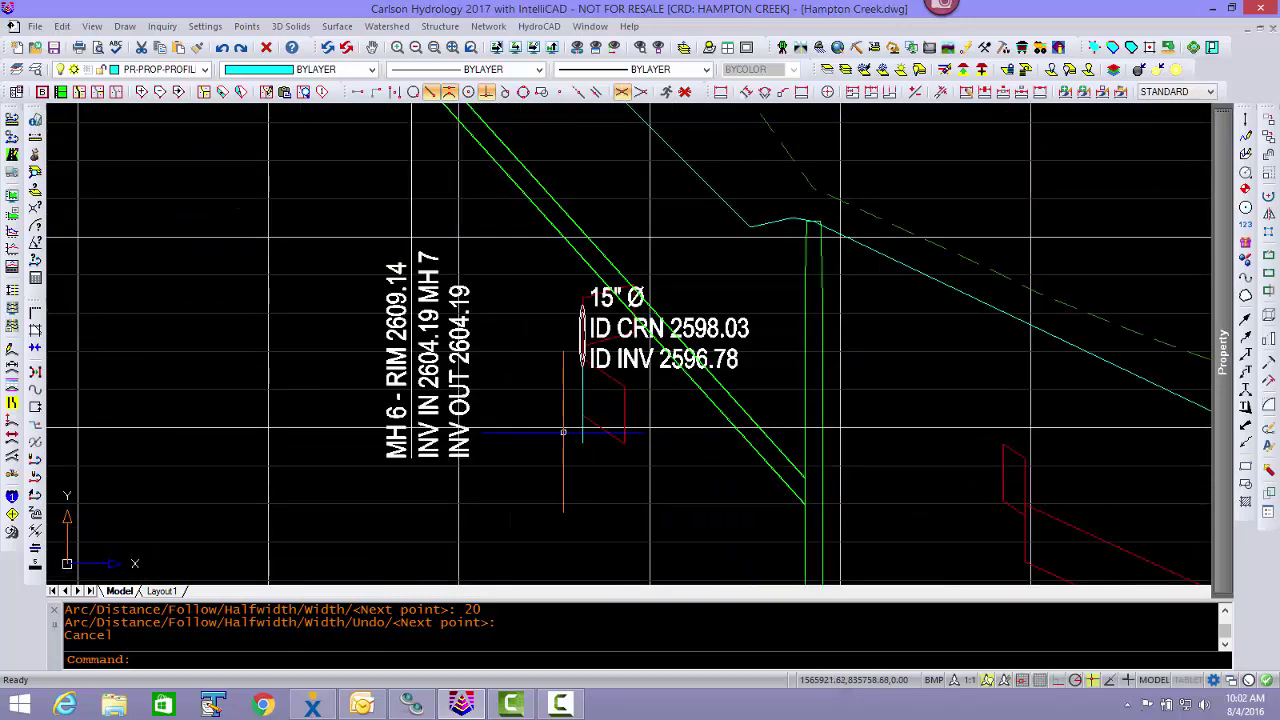
mouse_move(563, 432)
middle_mouse_down()
mouse_move(571, 403)
mouse_move(583, 416)
middle_mouse_up()
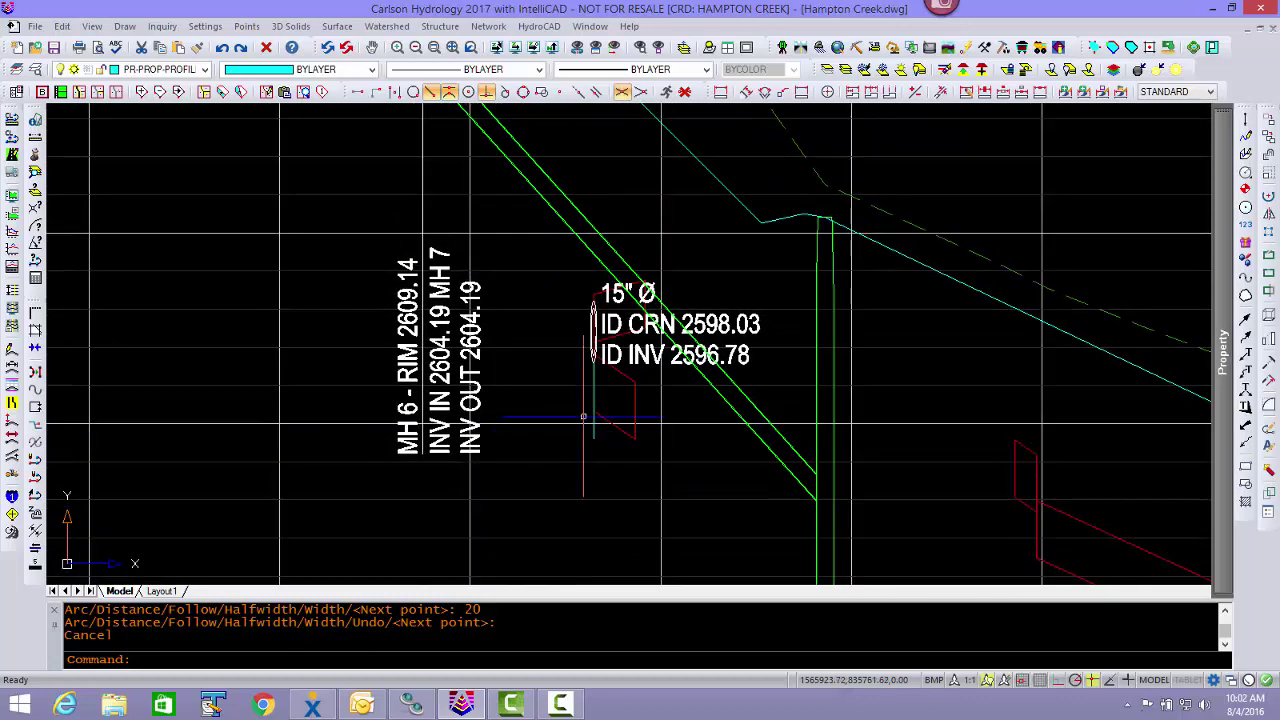
middle_click_drag(566, 349, 585, 417)
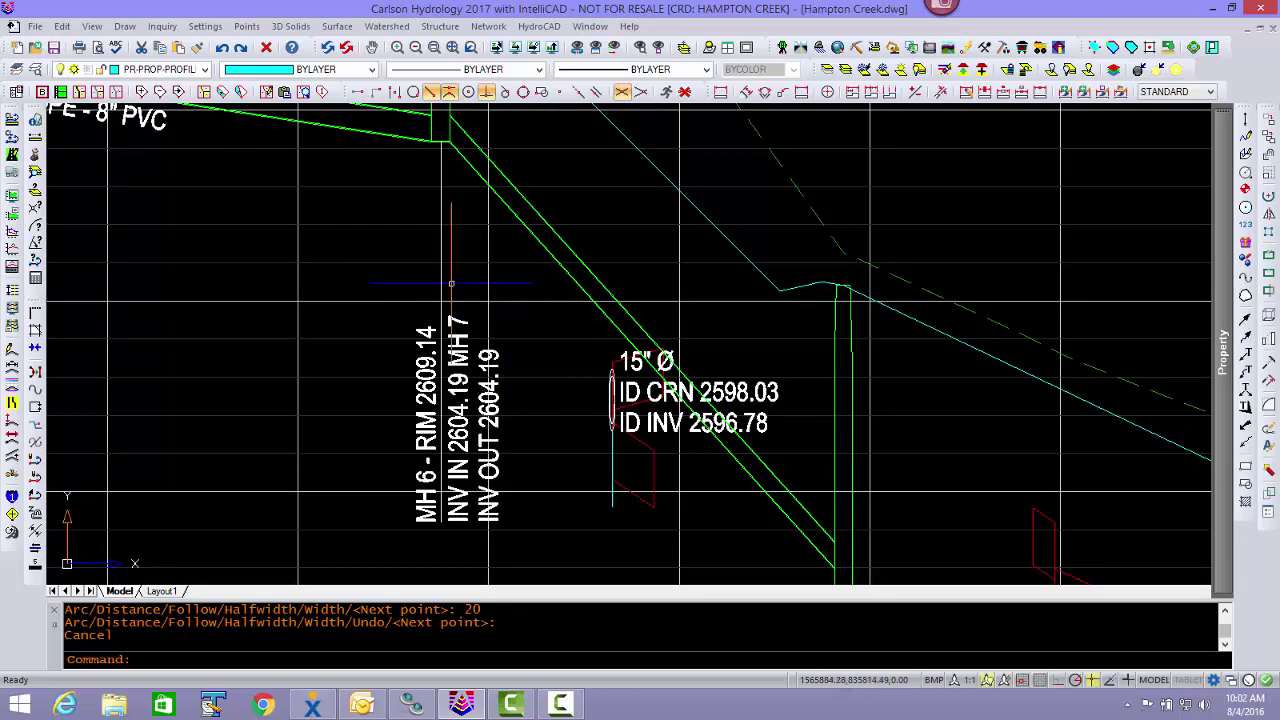
left_click(494, 30)
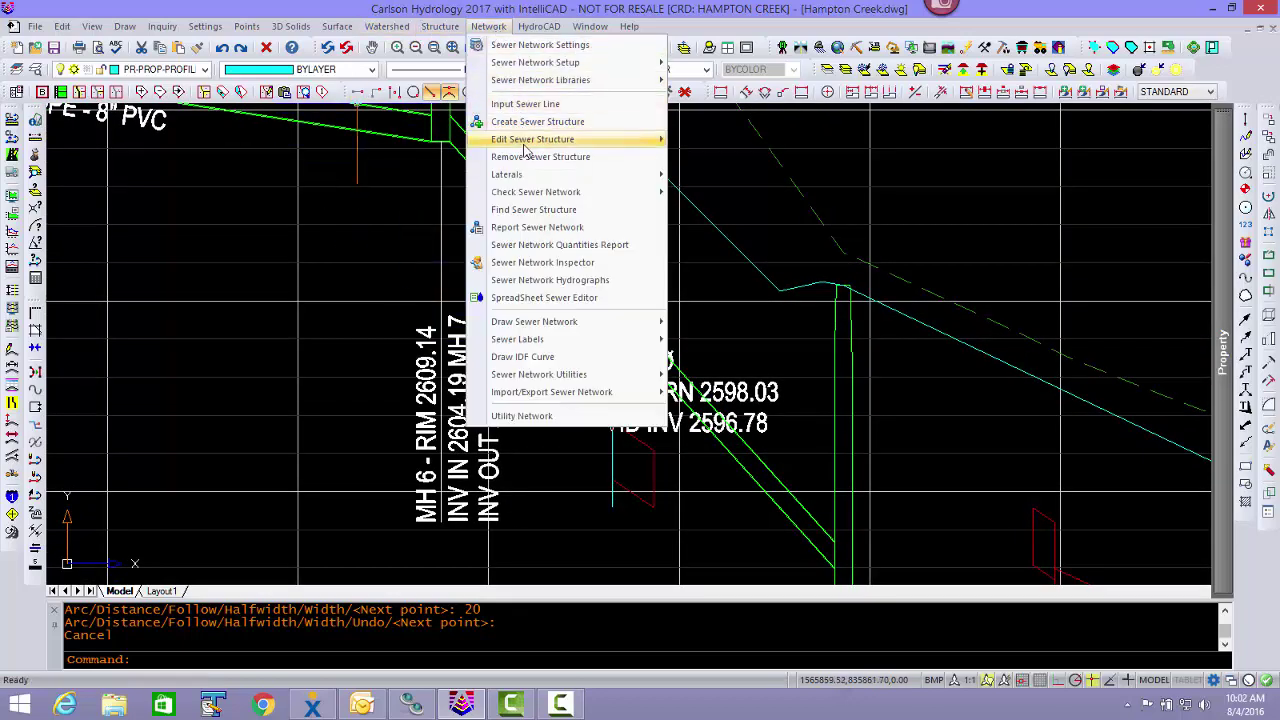
mouse_move(560, 146)
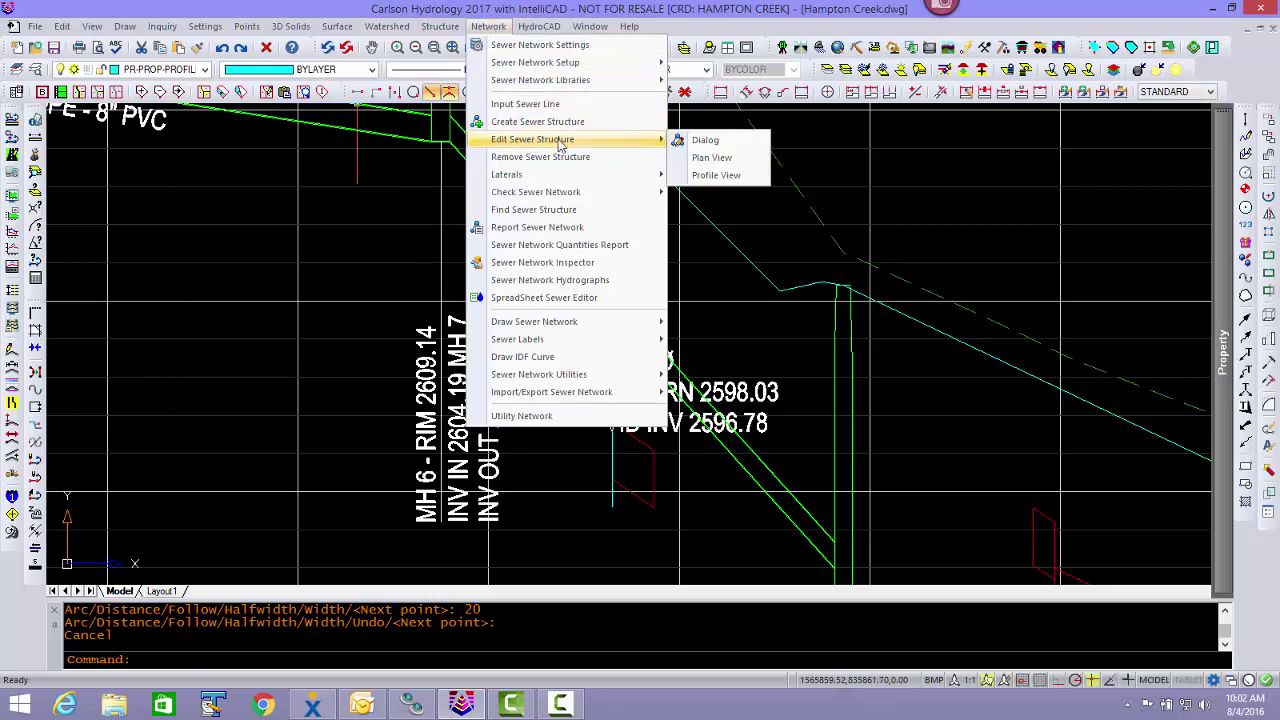
left_click(715, 175)
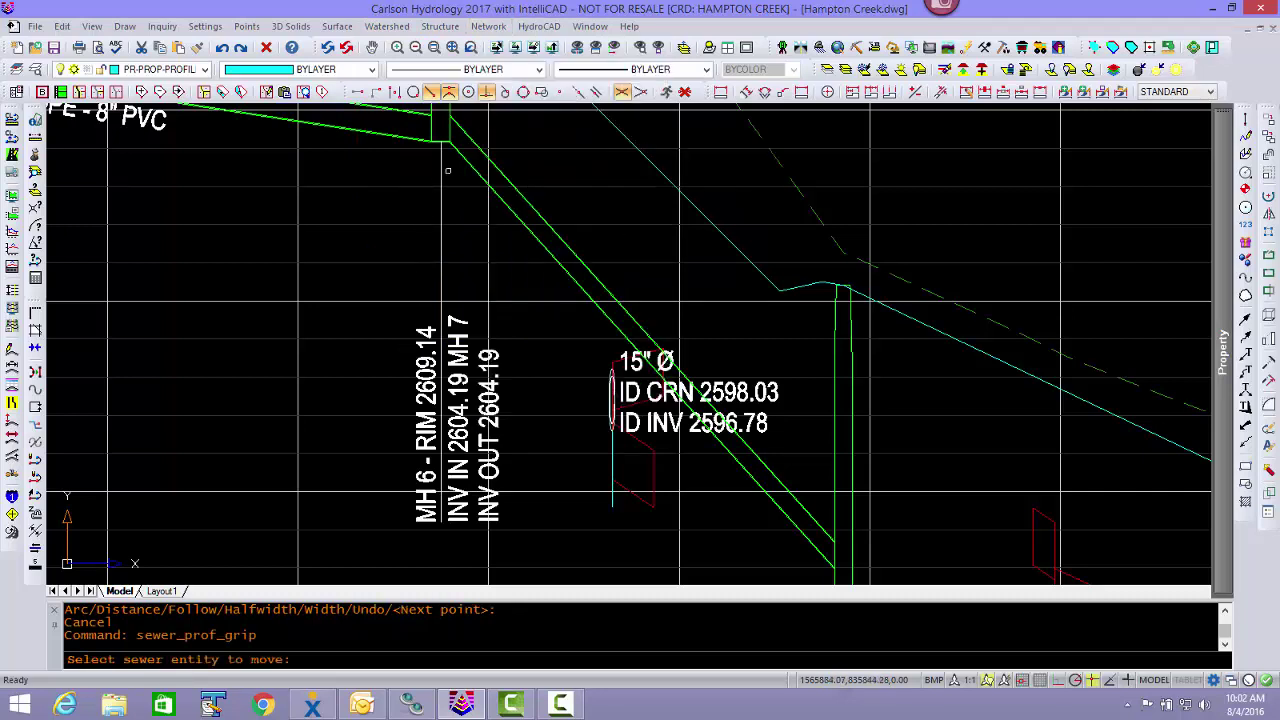
left_click(463, 156)
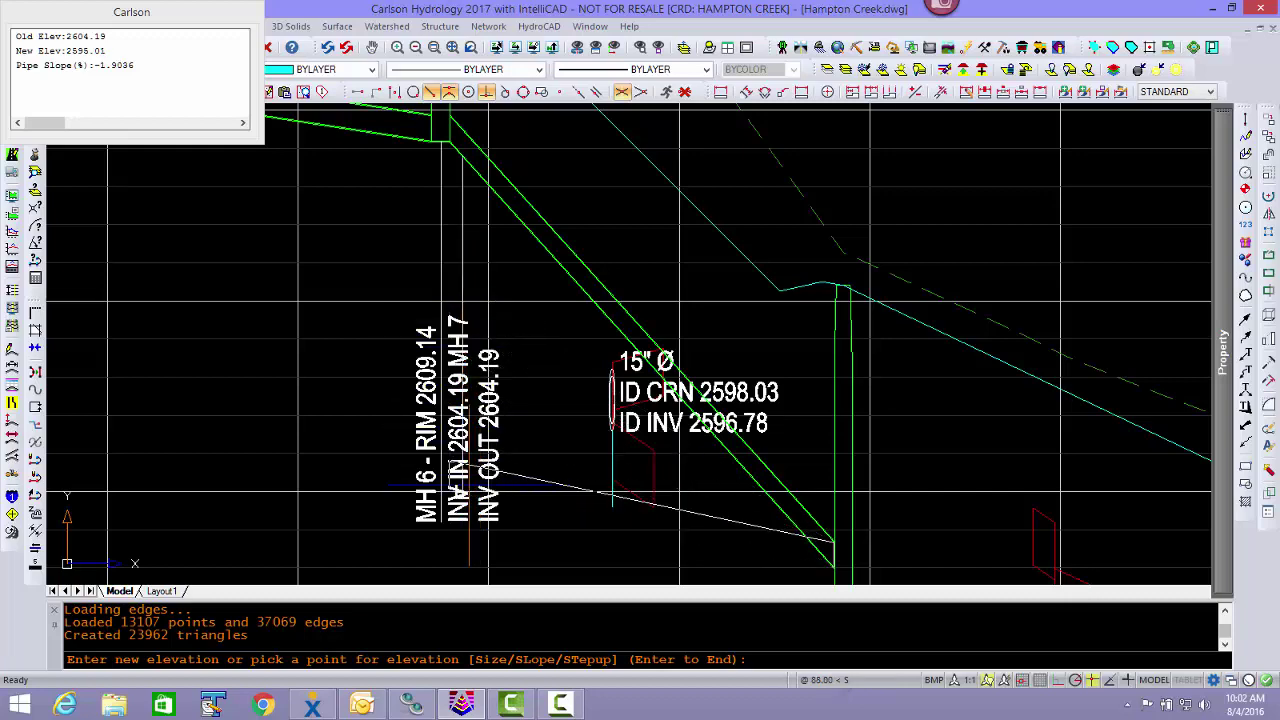
scroll(470, 505, "up", 5)
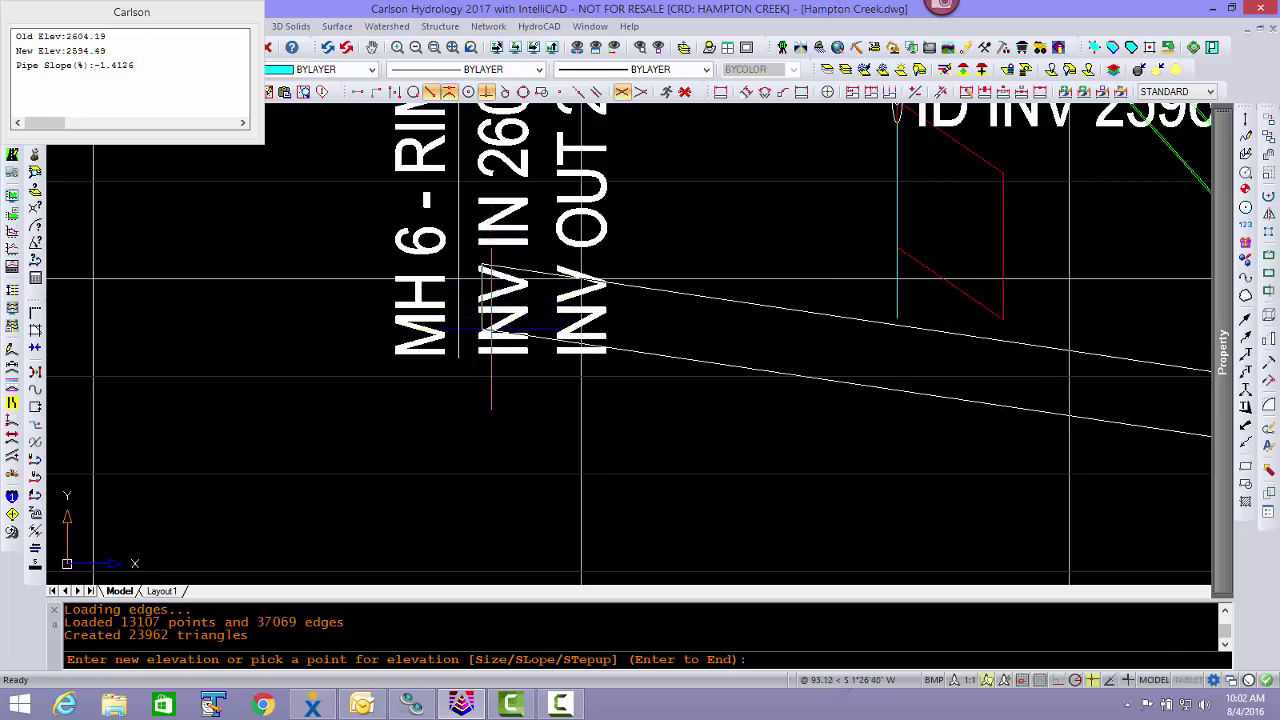
key("Escape")
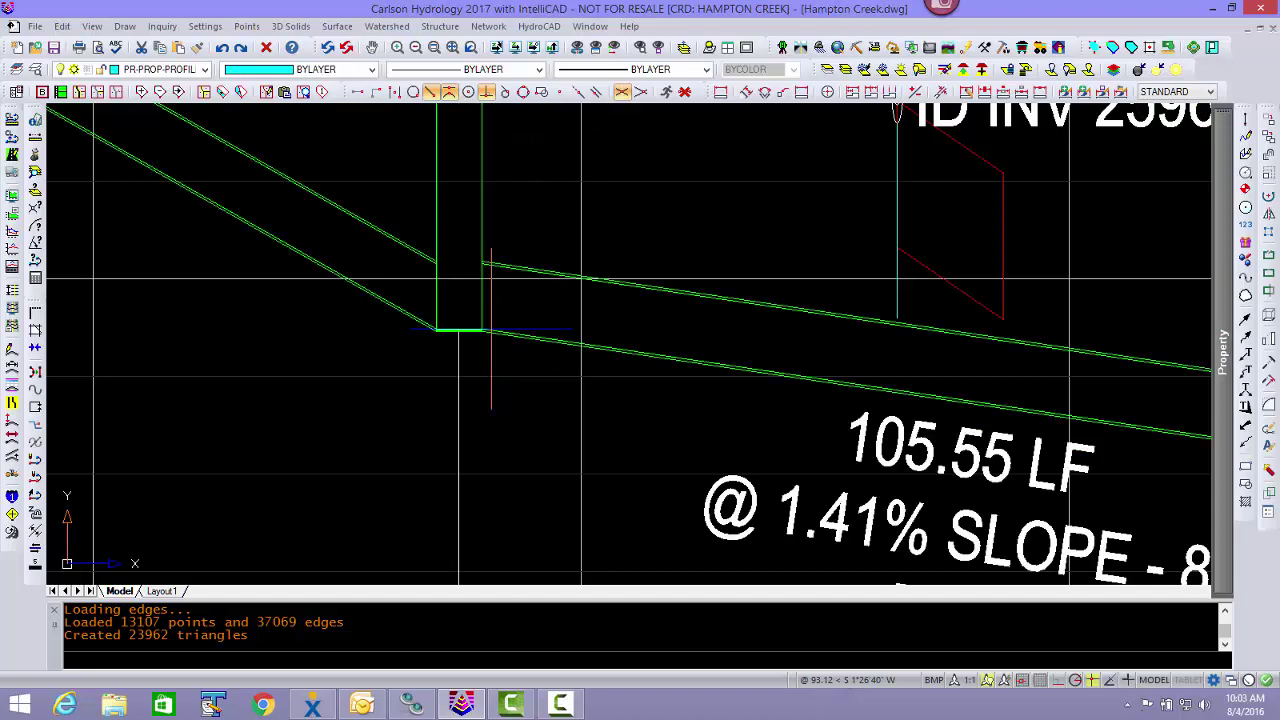
- Check the clearance between the lowered sewer pipe's crown and the lower end of the vertical polyline
scroll(491, 328, "down", 5)
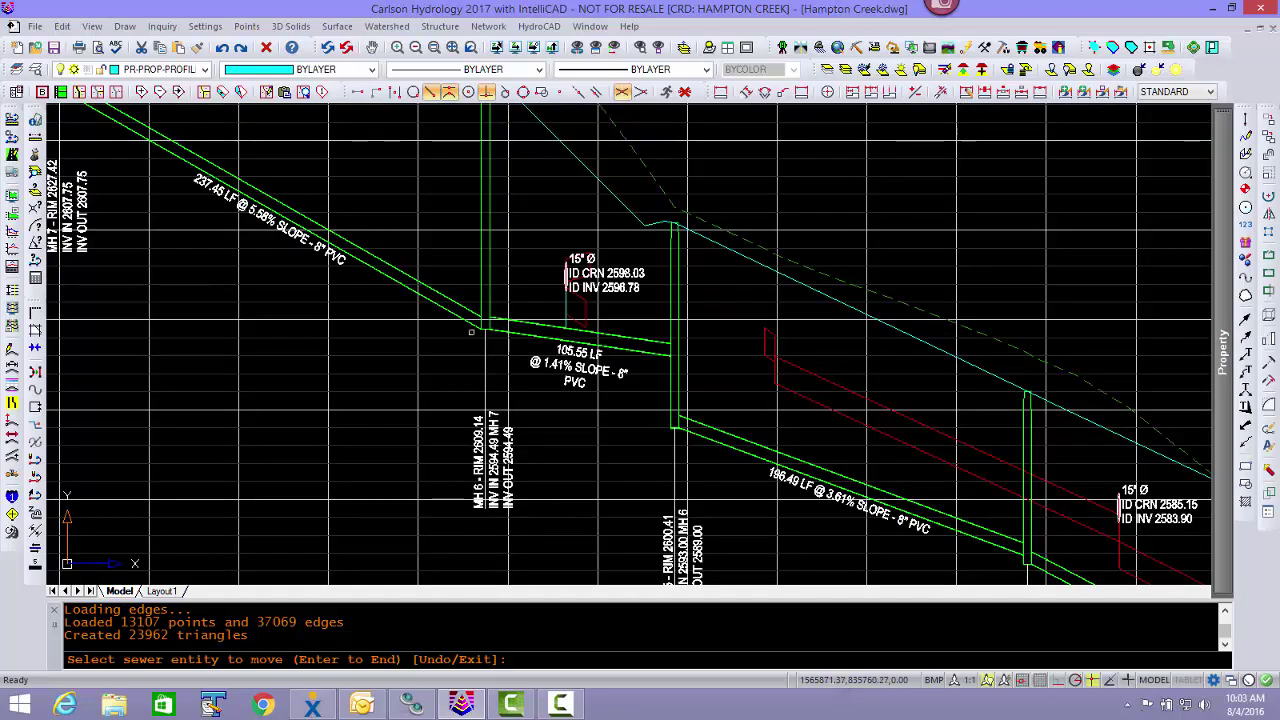
scroll(572, 334, "up", 6)
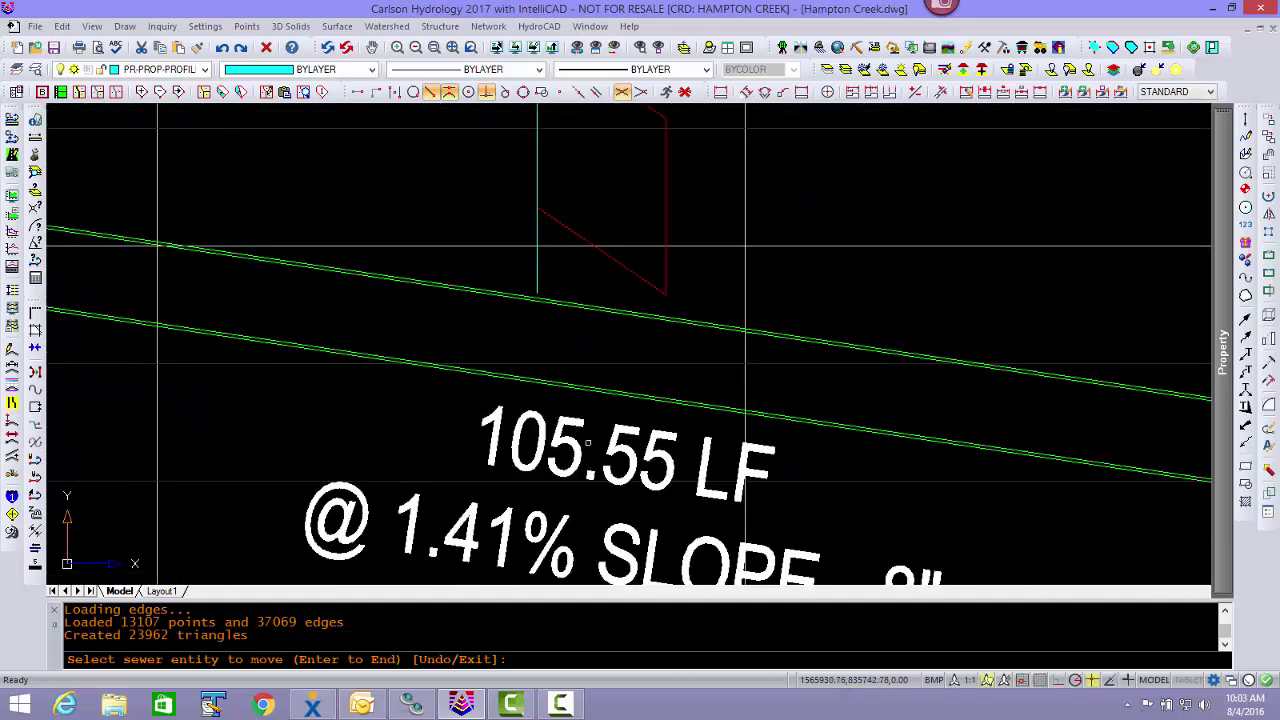
scroll(537, 306, "up", 3)
scroll(533, 325, "down", 5)
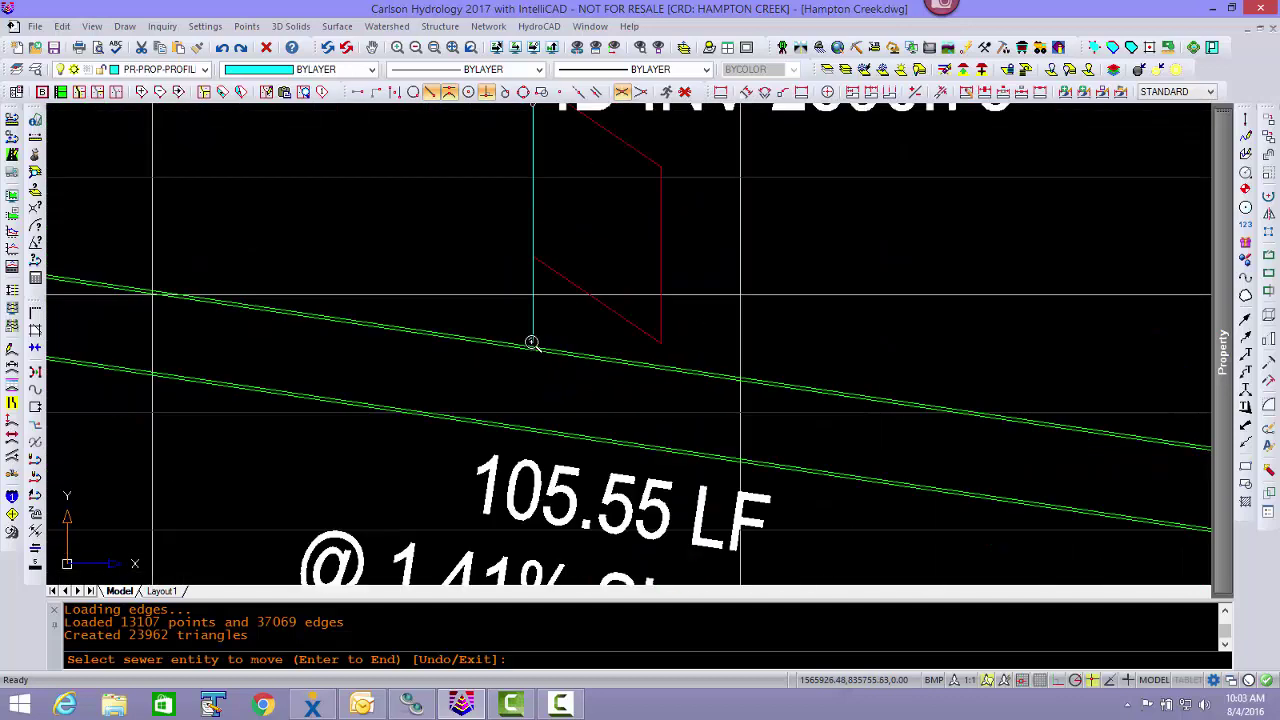
- Raise the MH 6 end of the MH 7 to MH 6 sewer pipe in profile with a pipe step-up of 2.4
scroll(522, 296, "down", 6)
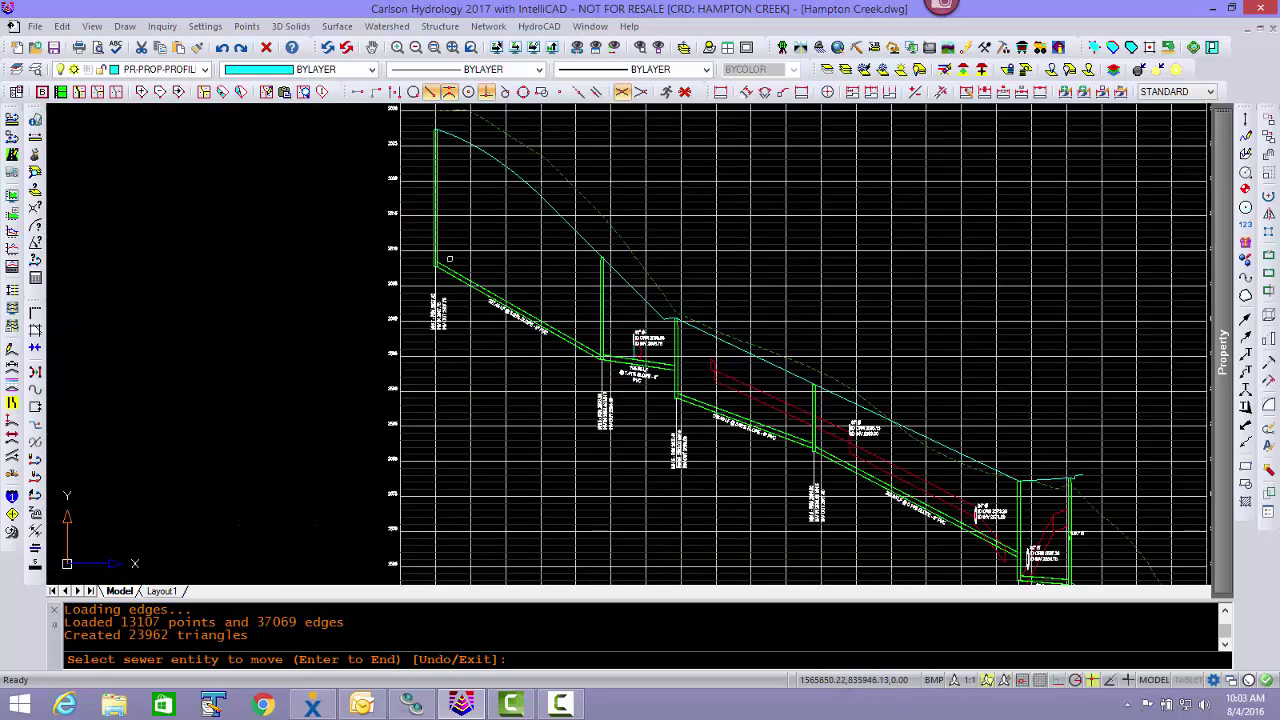
scroll(530, 329, "up", 5)
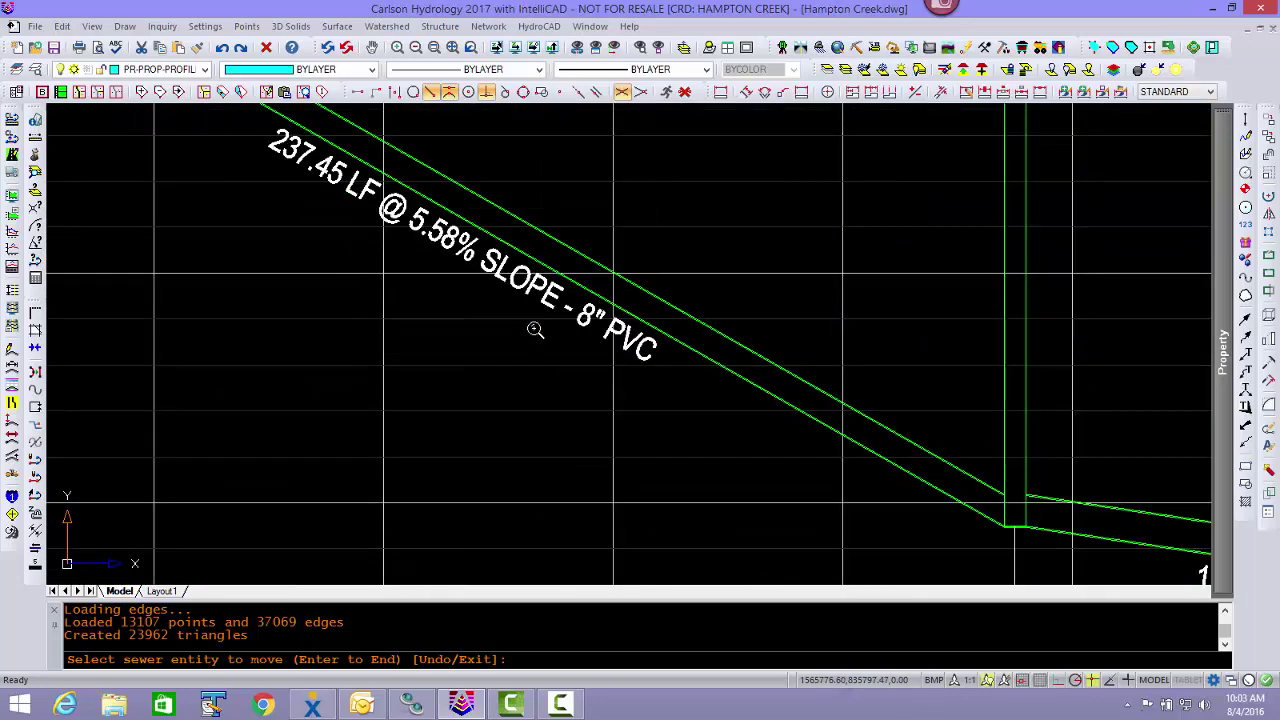
scroll(533, 329, "down", 5)
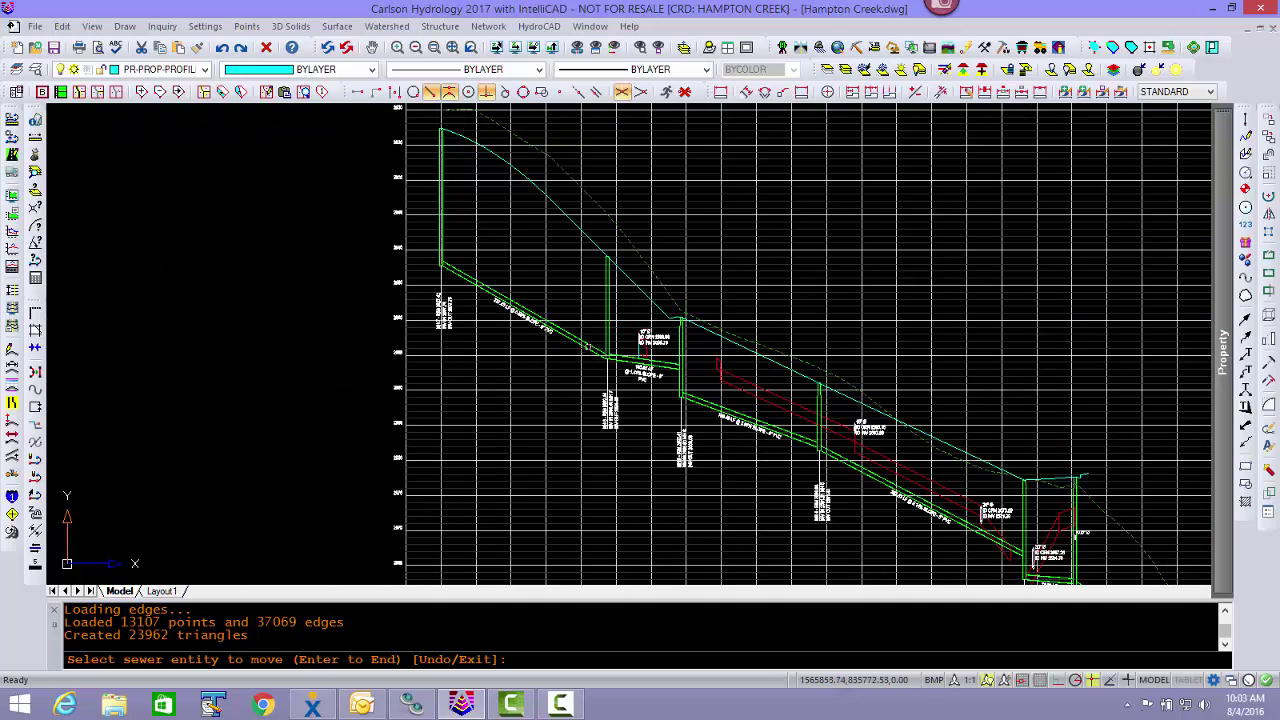
scroll(583, 342, "up", 4)
scroll(710, 386, "down", 4)
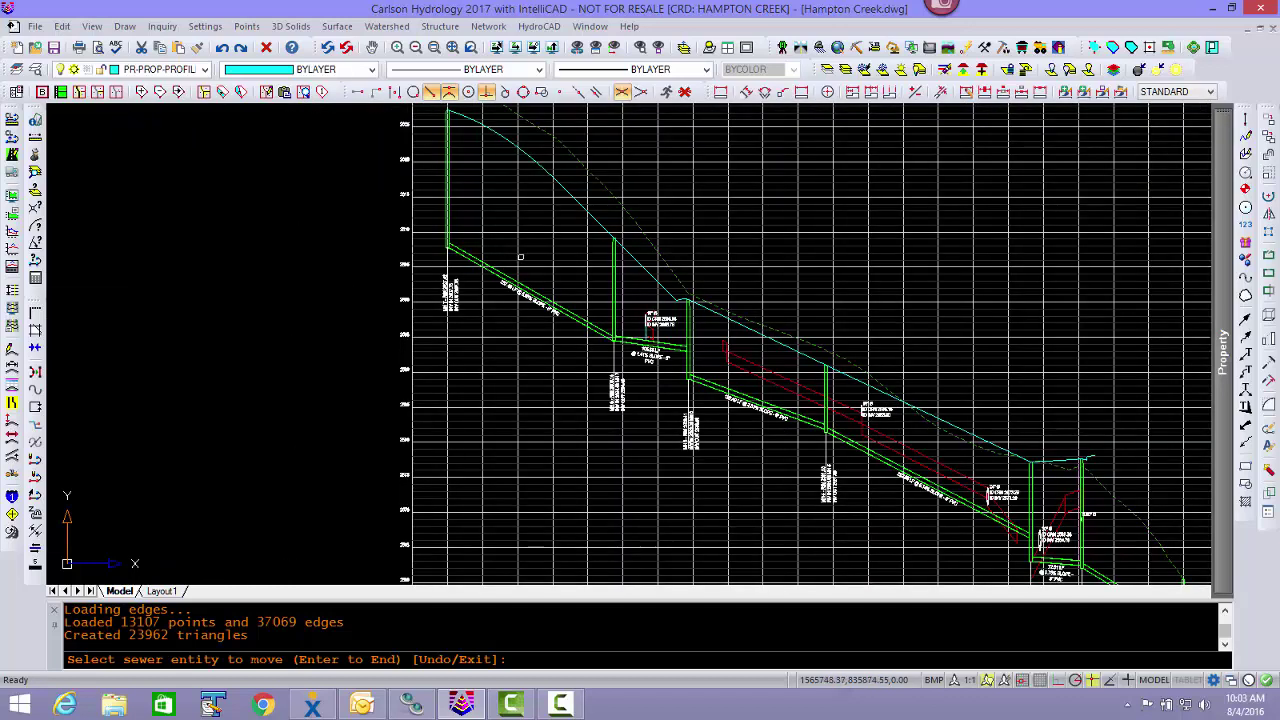
middle_click_drag(520, 257, 517, 321)
scroll(598, 399, "up", 5)
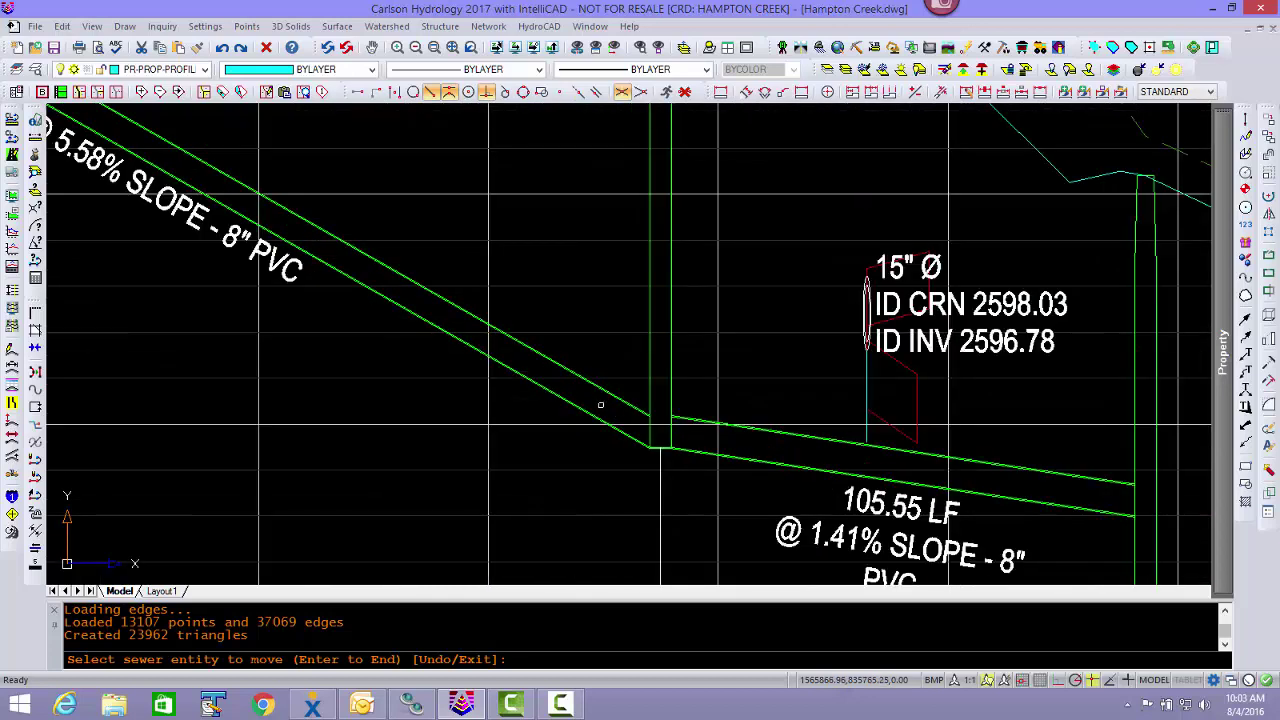
left_click(583, 410)
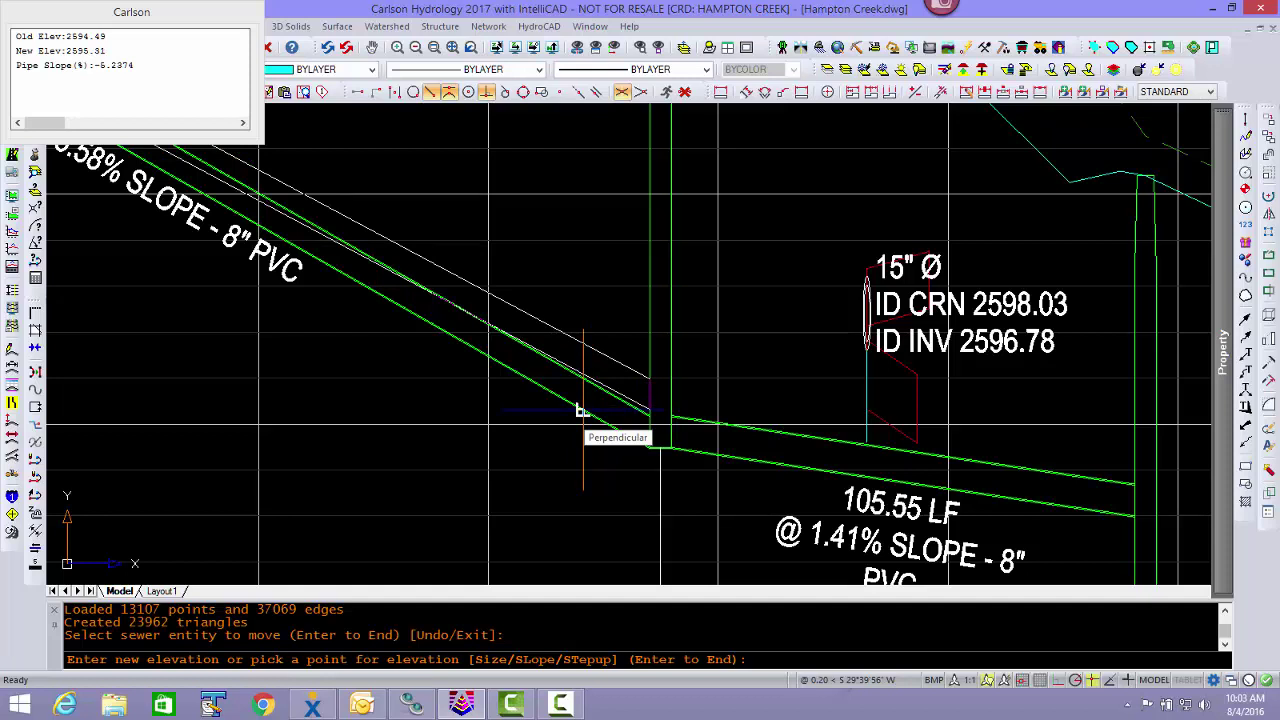
type("st")
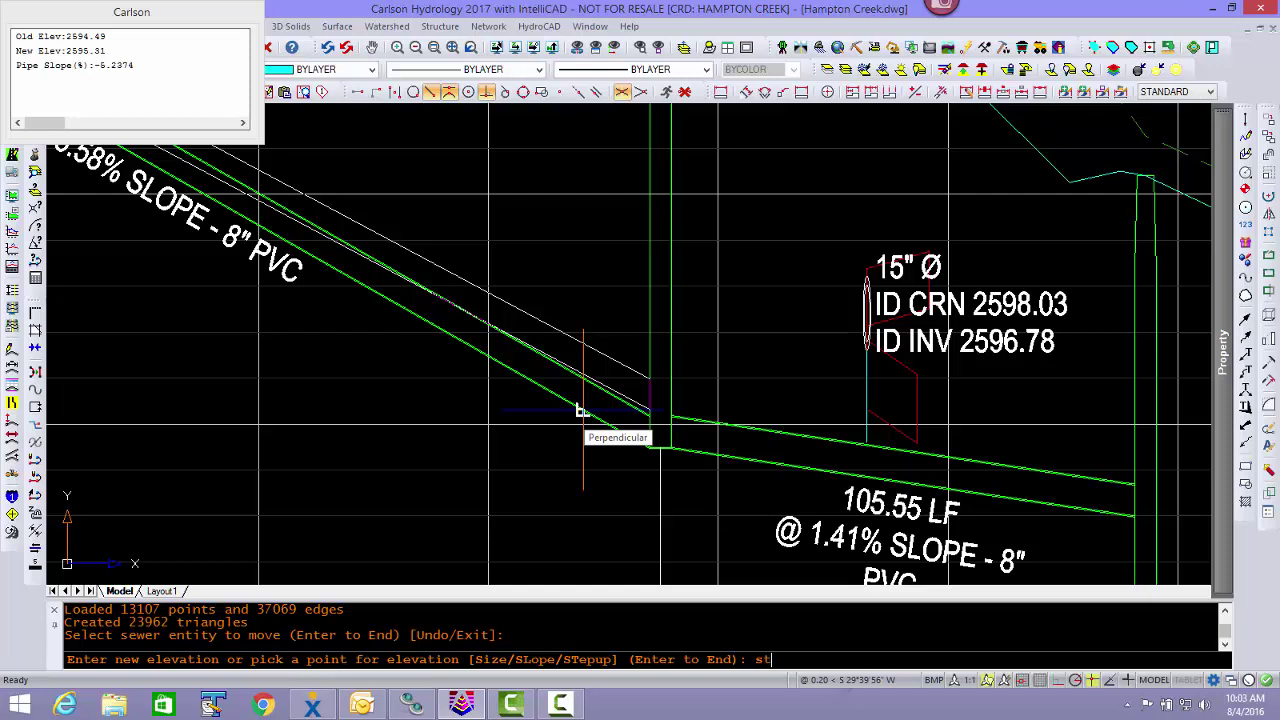
key("Return")
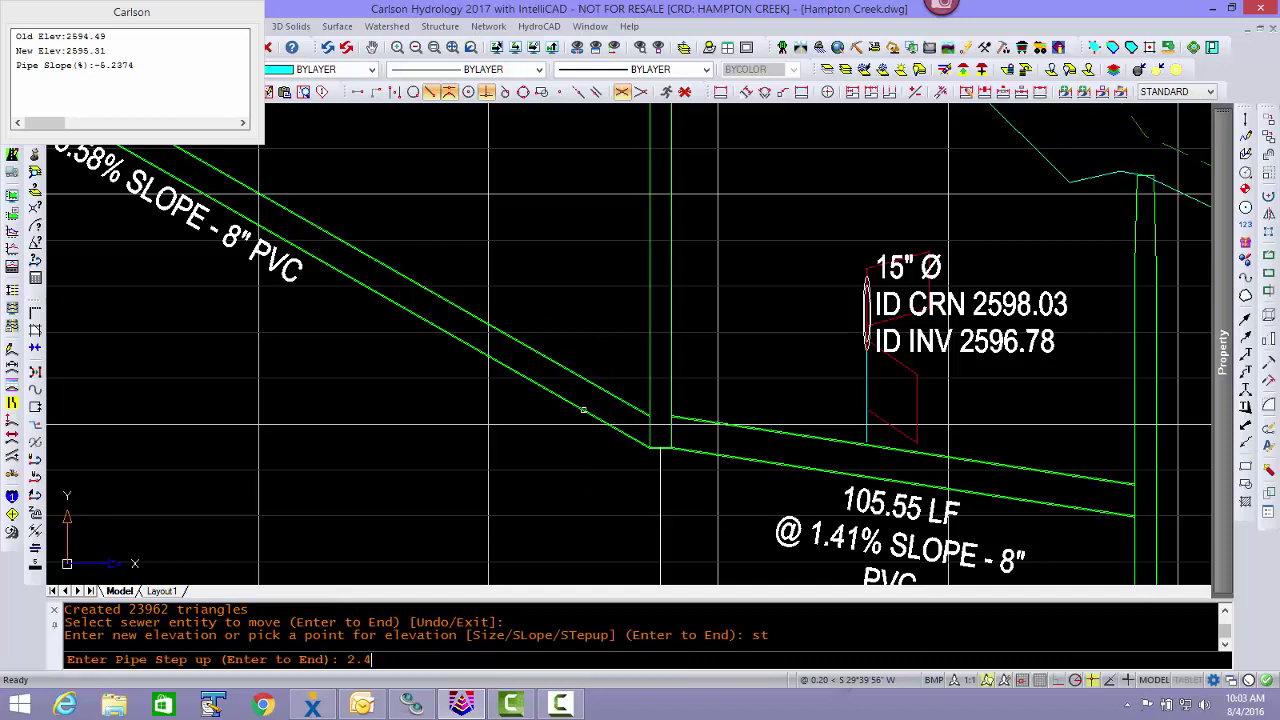
type("2.4")
key("Return")
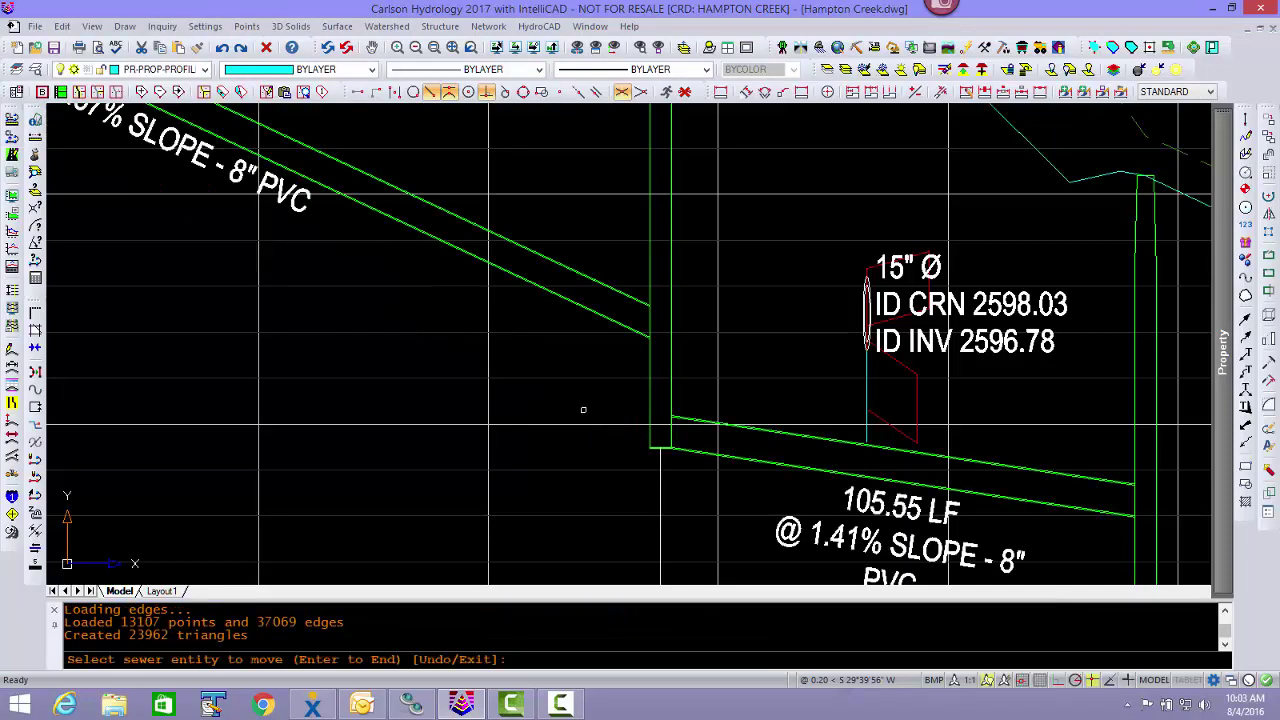
- Set the MH 7 to MH 6 sewer pipe's slope to -9.75% by adjusting its MH 7 end in profile
scroll(589, 334, "down", 5)
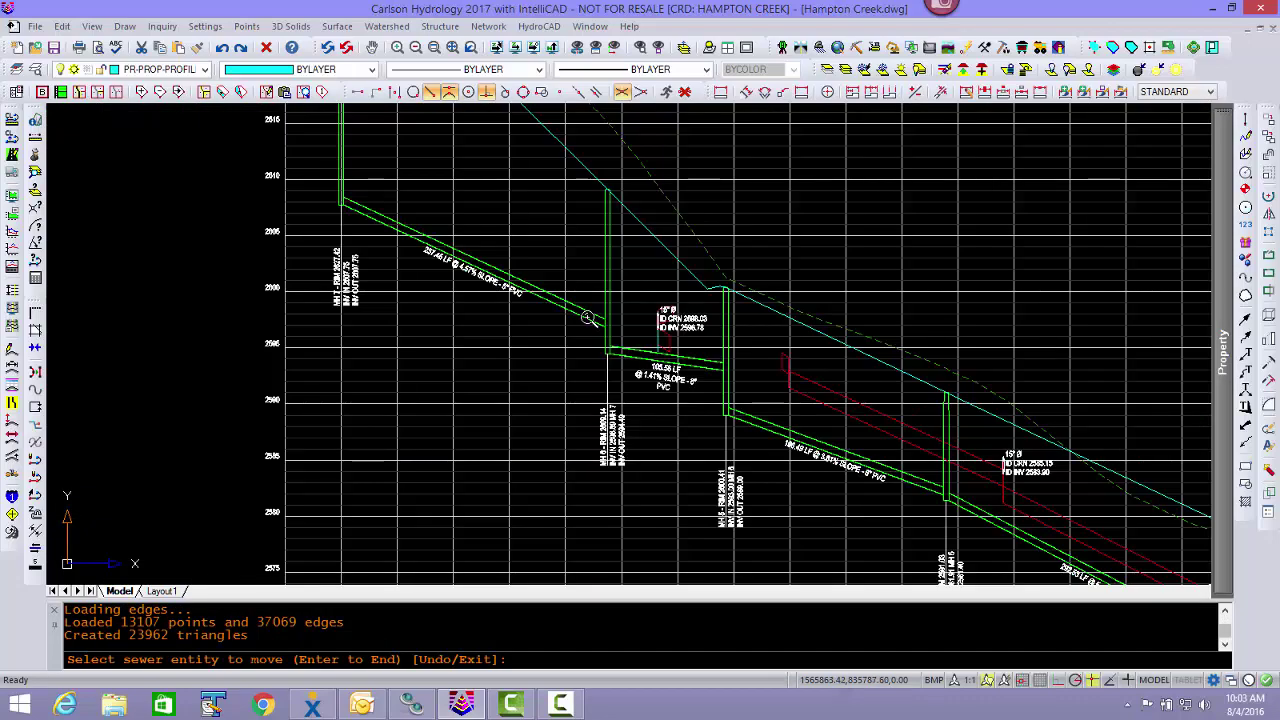
middle_click_drag(487, 301, 691, 477)
scroll(566, 374, "up", 4)
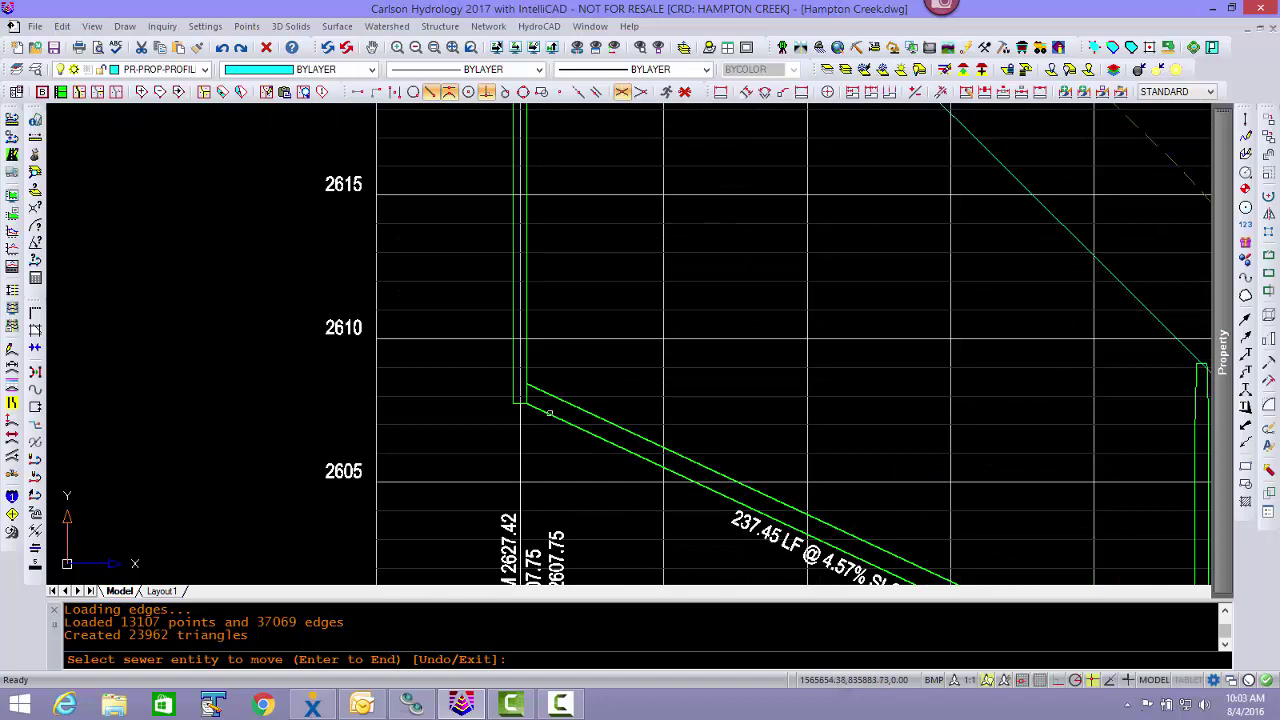
scroll(663, 394, "down", 4)
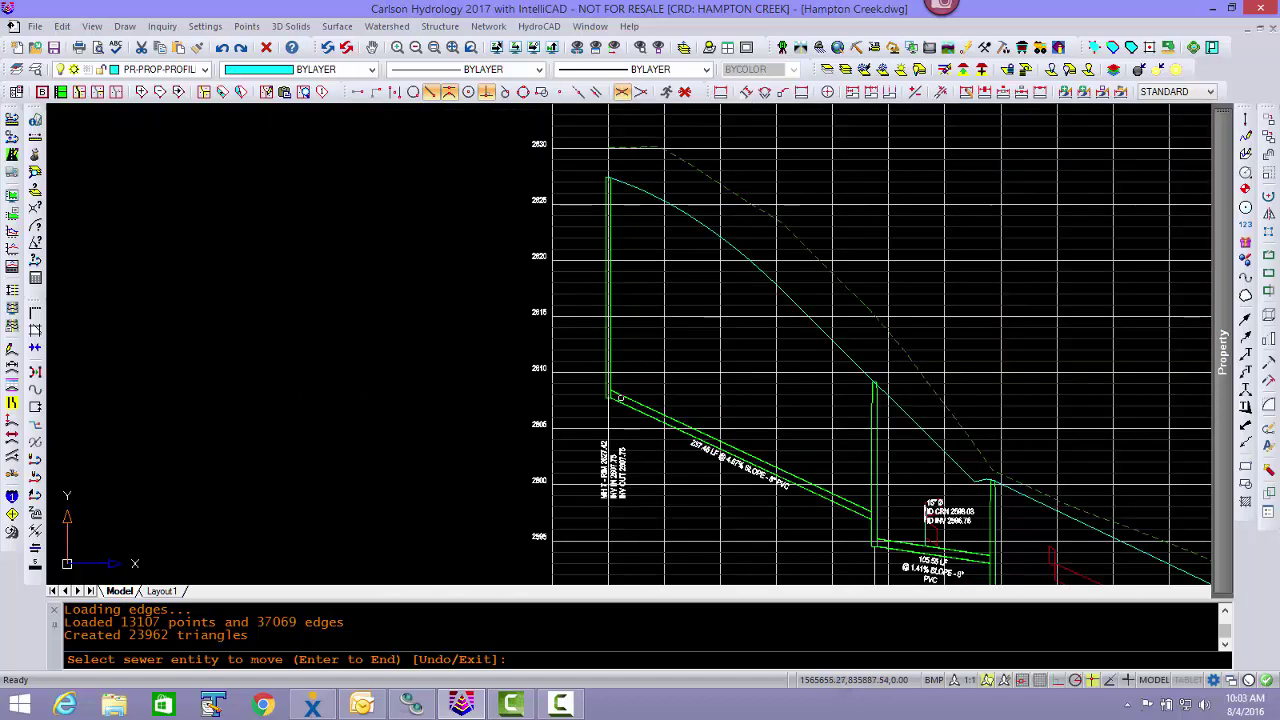
scroll(612, 398, "up", 2)
left_click(625, 403)
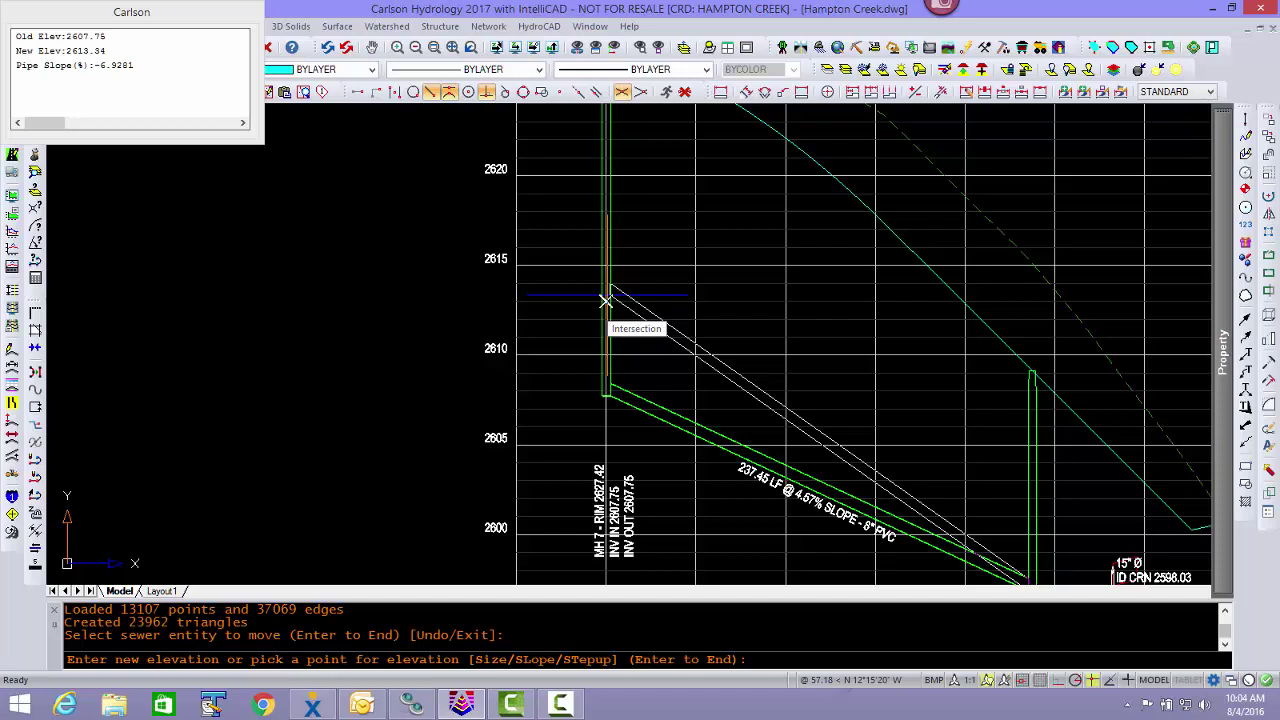
type("sl")
key("Return")
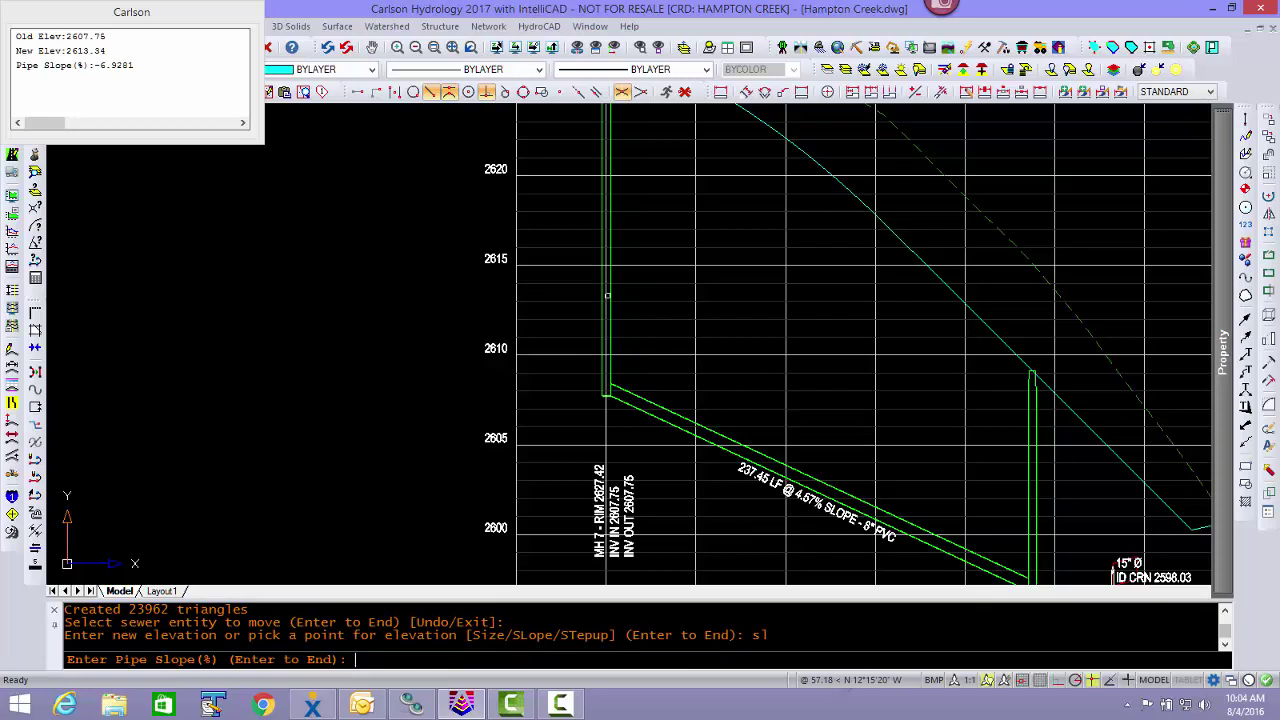
type("-10")
key("BackSpace")
key("BackSpace")
type("9.75")
key("Return")
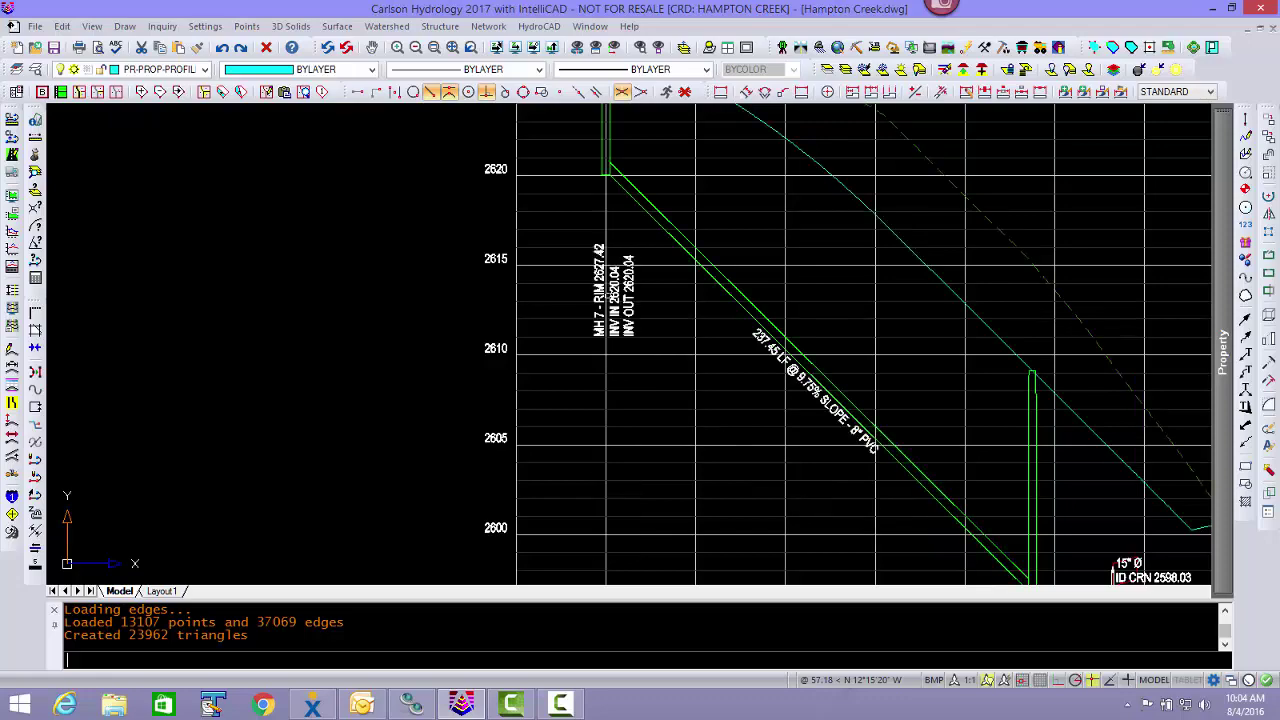
- Set the MH 7 end of the MH 7 to MH 6 sewer pipe to elevation 2620
scroll(771, 199, "down", 3)
middle_click_drag(798, 362, 552, 346)
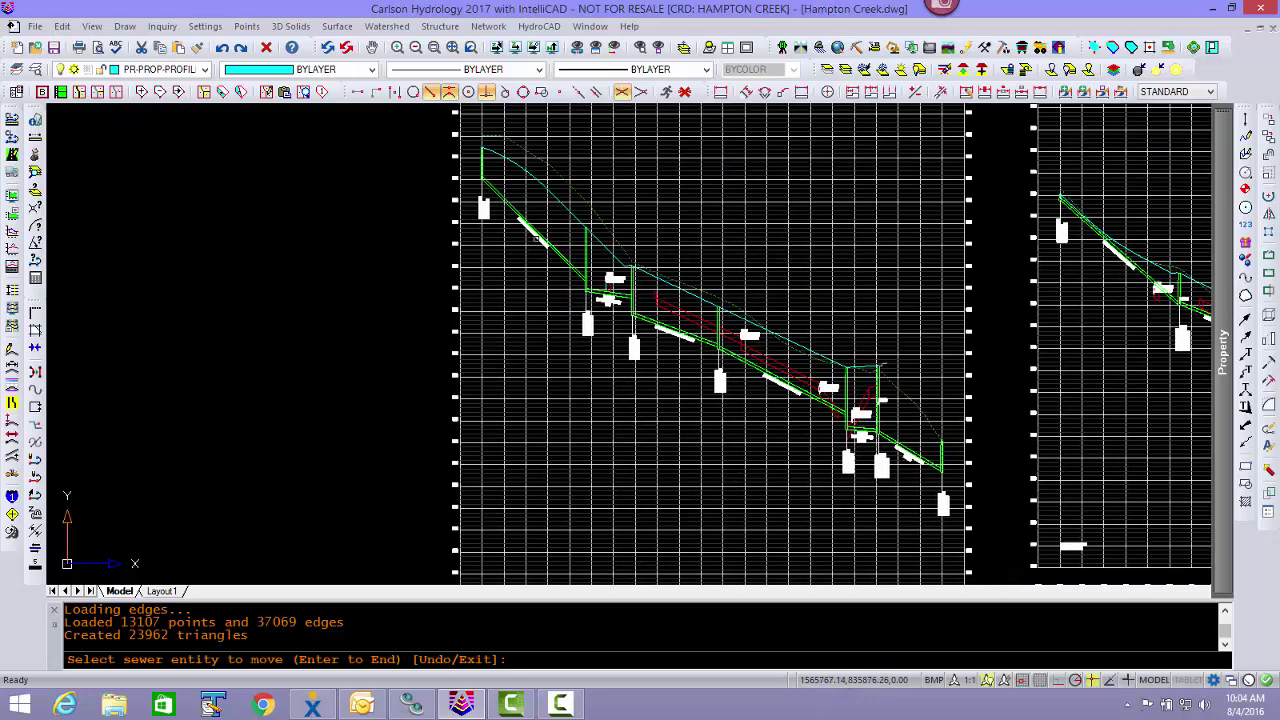
scroll(537, 237, "up", 2)
middle_click_drag(552, 240, 536, 345)
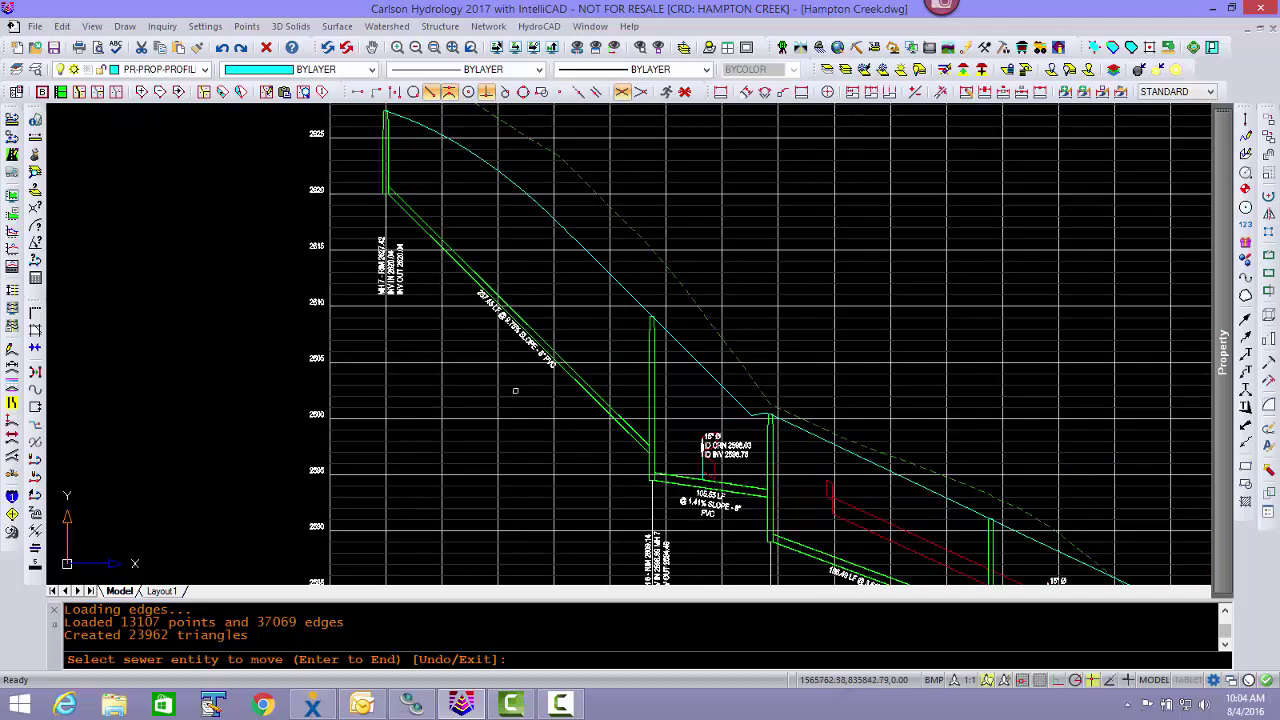
scroll(553, 363, "up", 6)
scroll(614, 366, "down", 4)
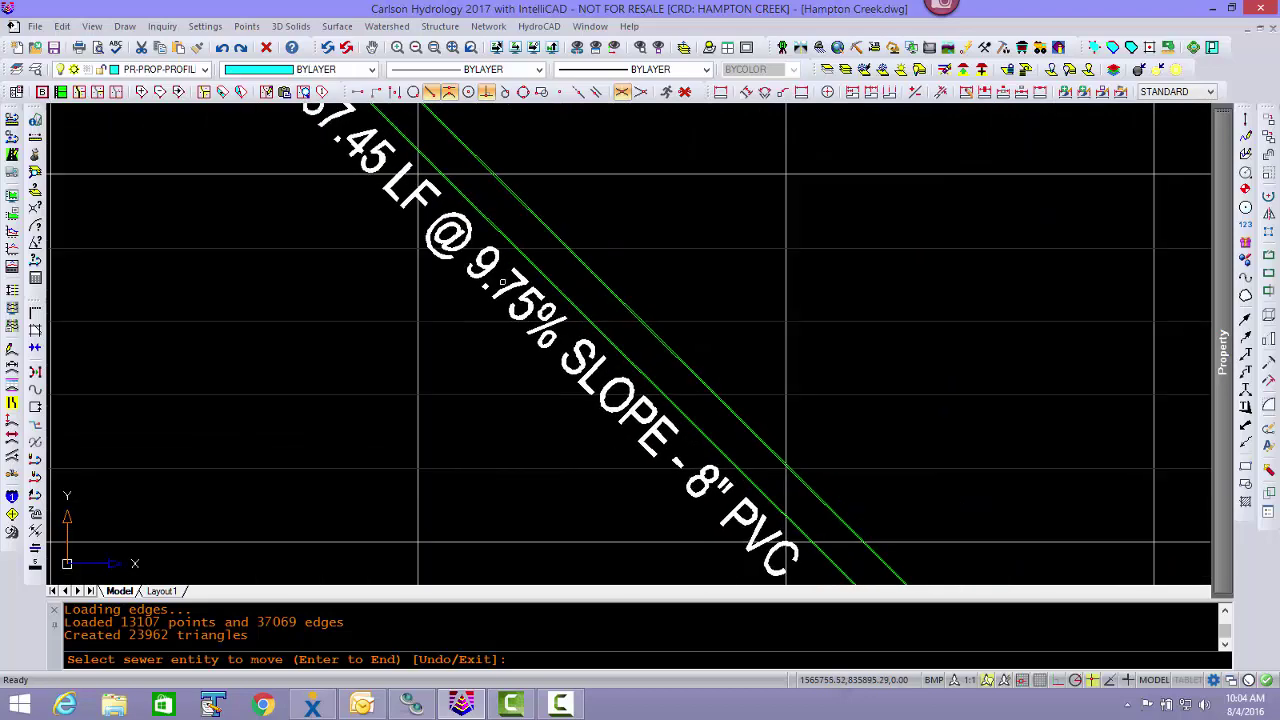
scroll(430, 300, "up", 5)
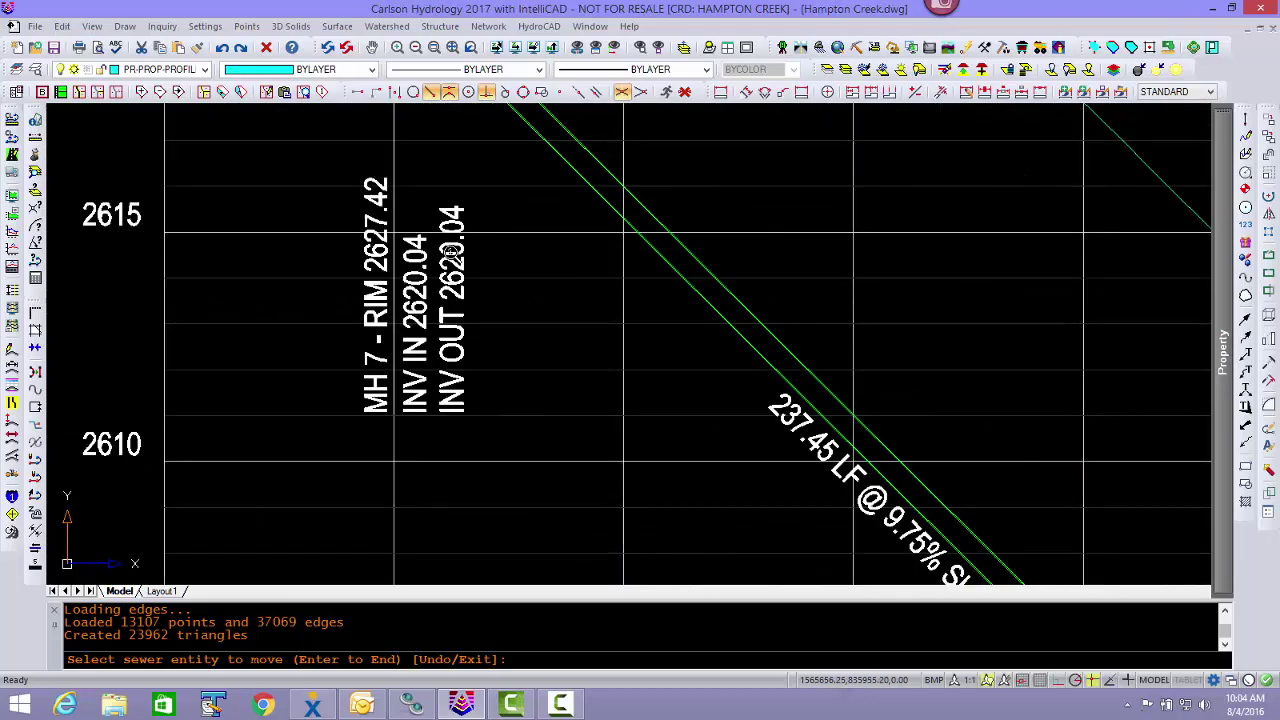
scroll(420, 317, "down", 4)
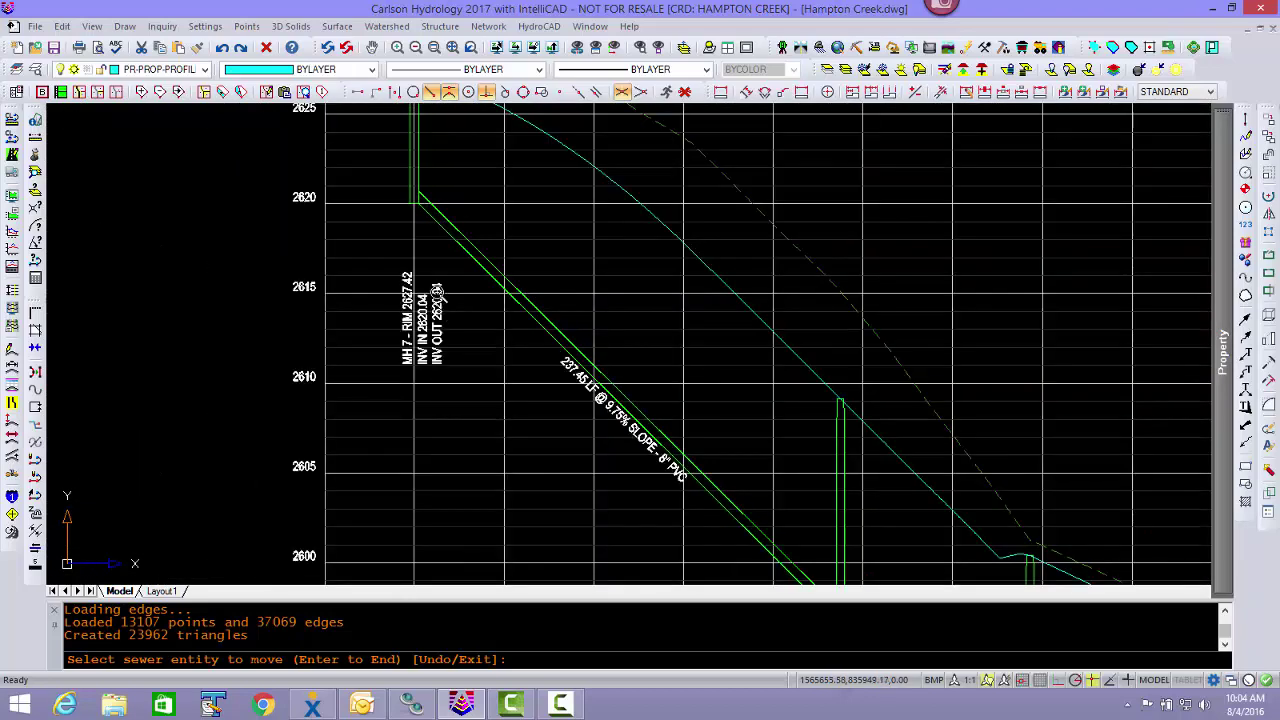
scroll(430, 250, "up", 2)
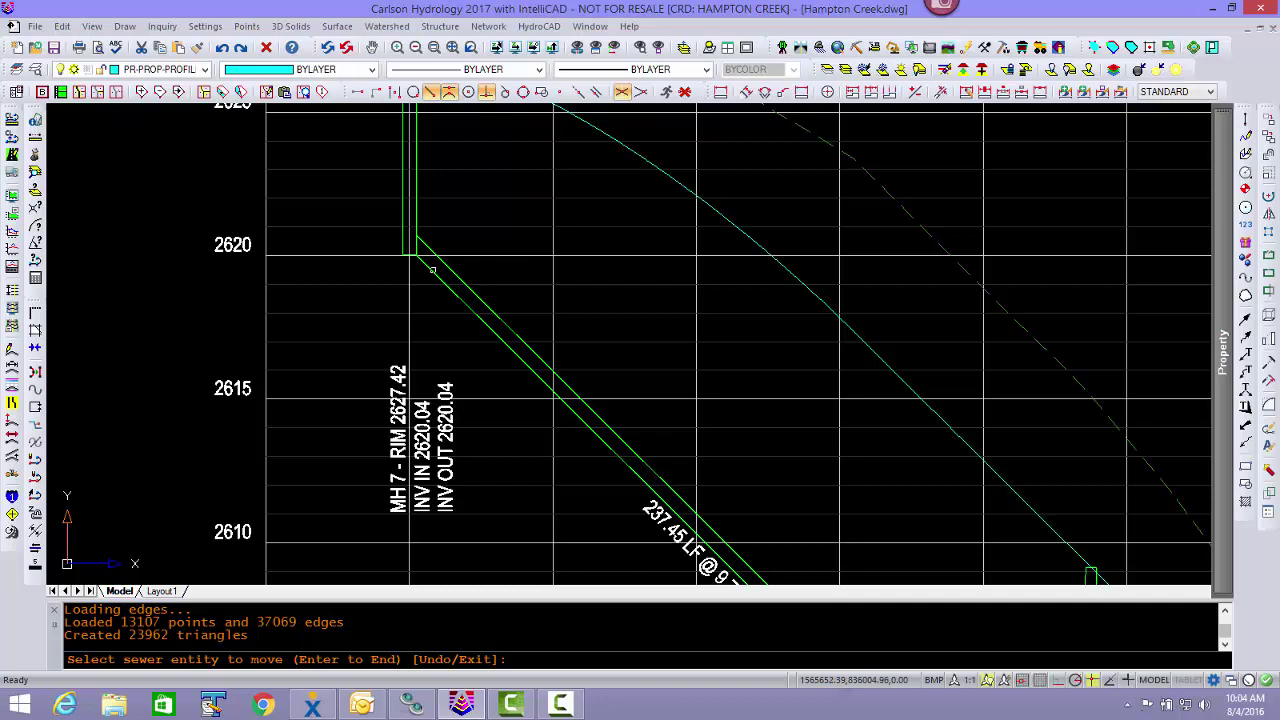
left_click(432, 270)
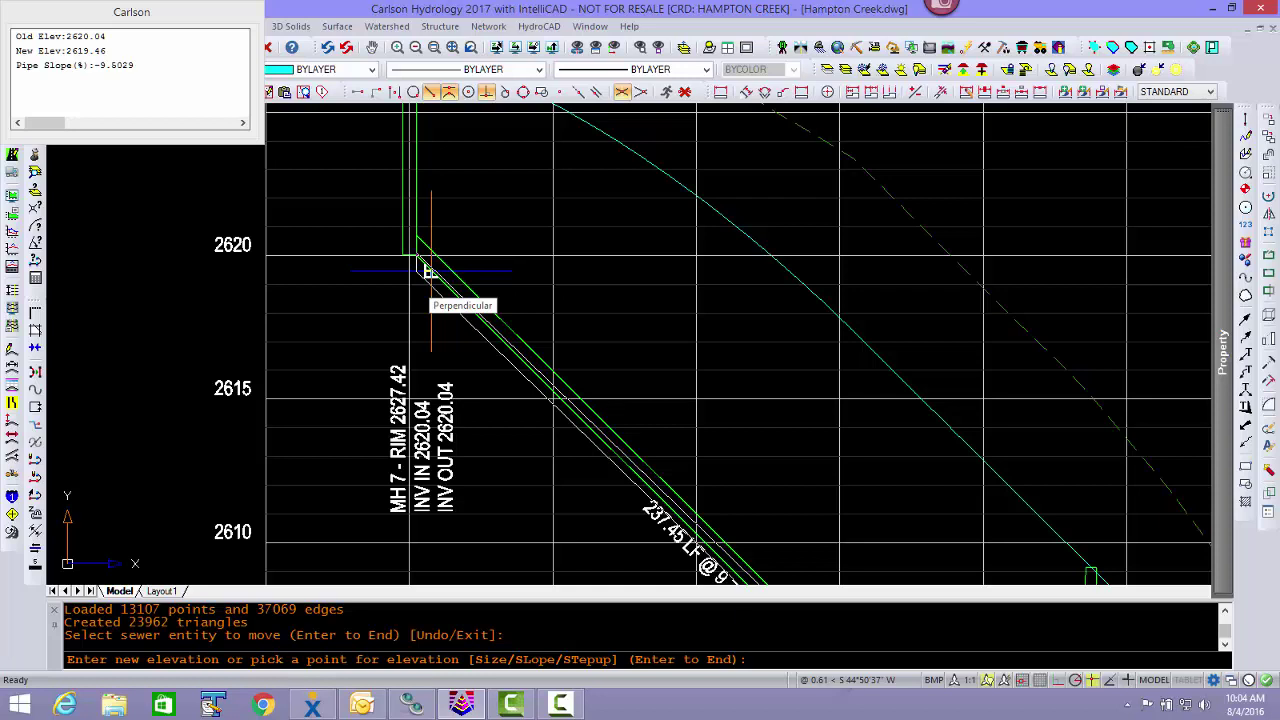
type("2620")
key("Return")
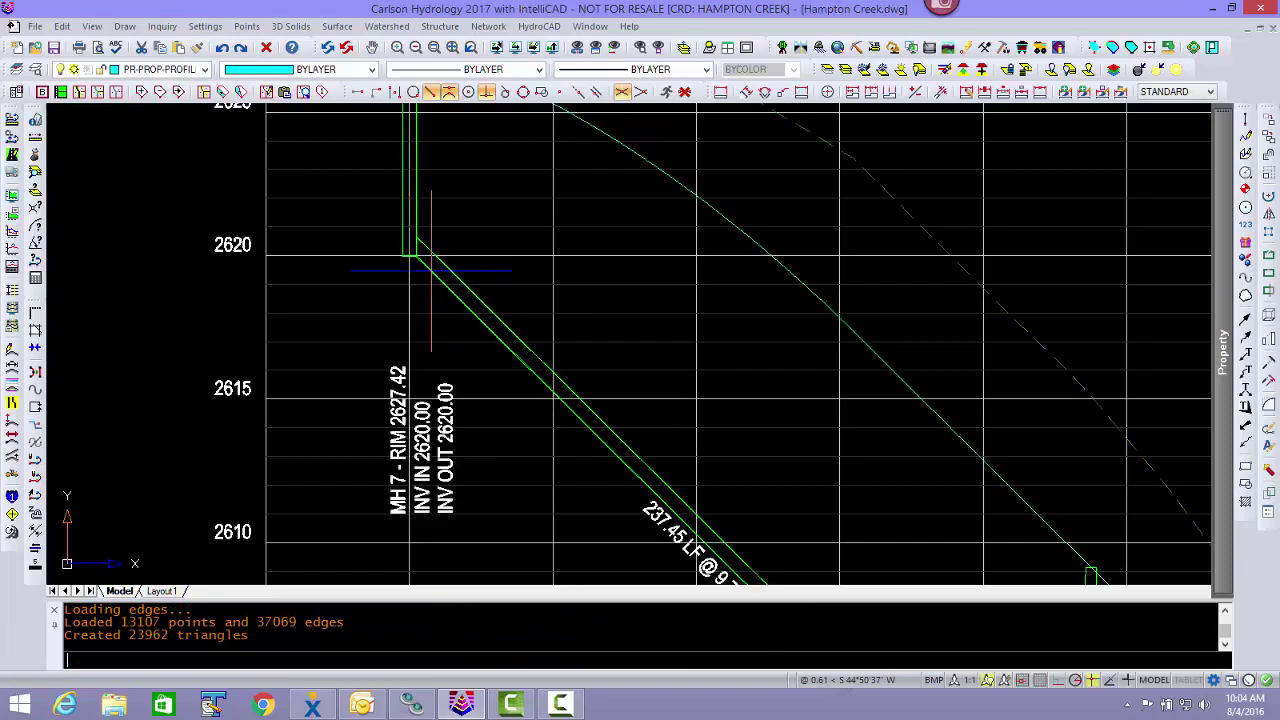
- Set the MH 6 end of the incoming pipe from MH 7 to elevation 2596.9
middle_click_drag(748, 482, 621, 297)
middle_click_drag(601, 397, 473, 312)
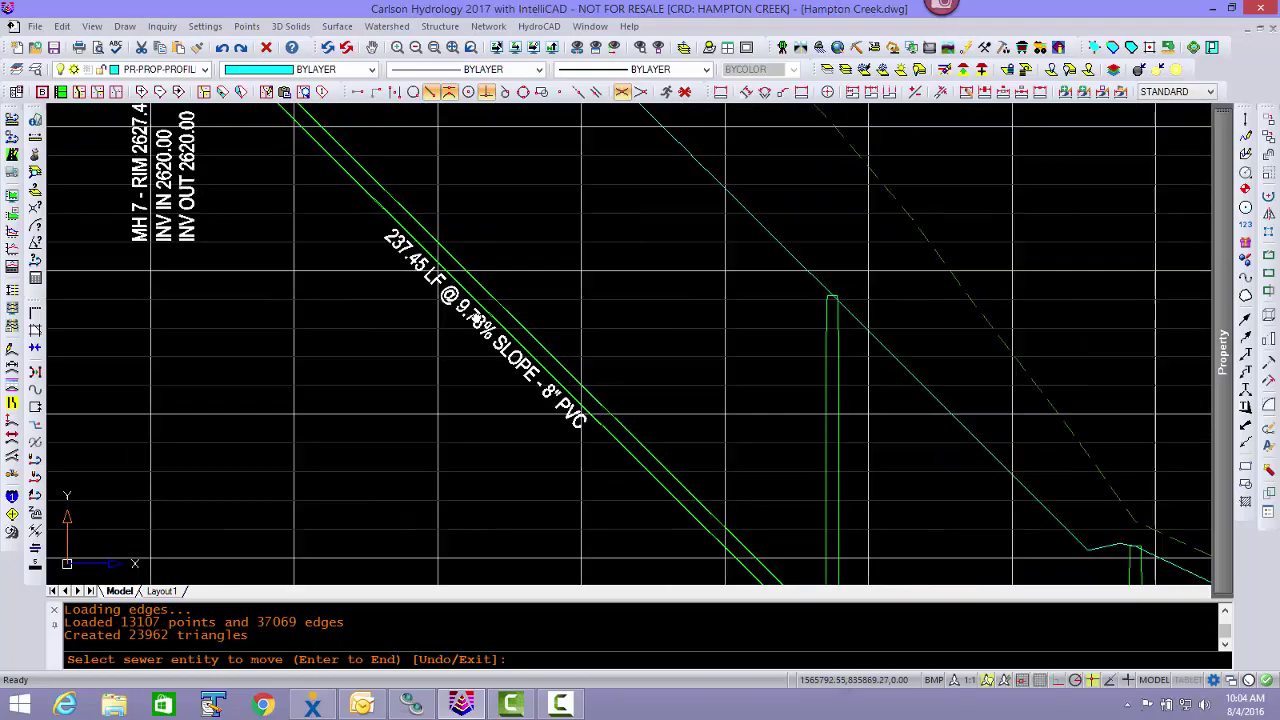
middle_click_drag(738, 495, 469, 258)
middle_click_drag(602, 411, 602, 199)
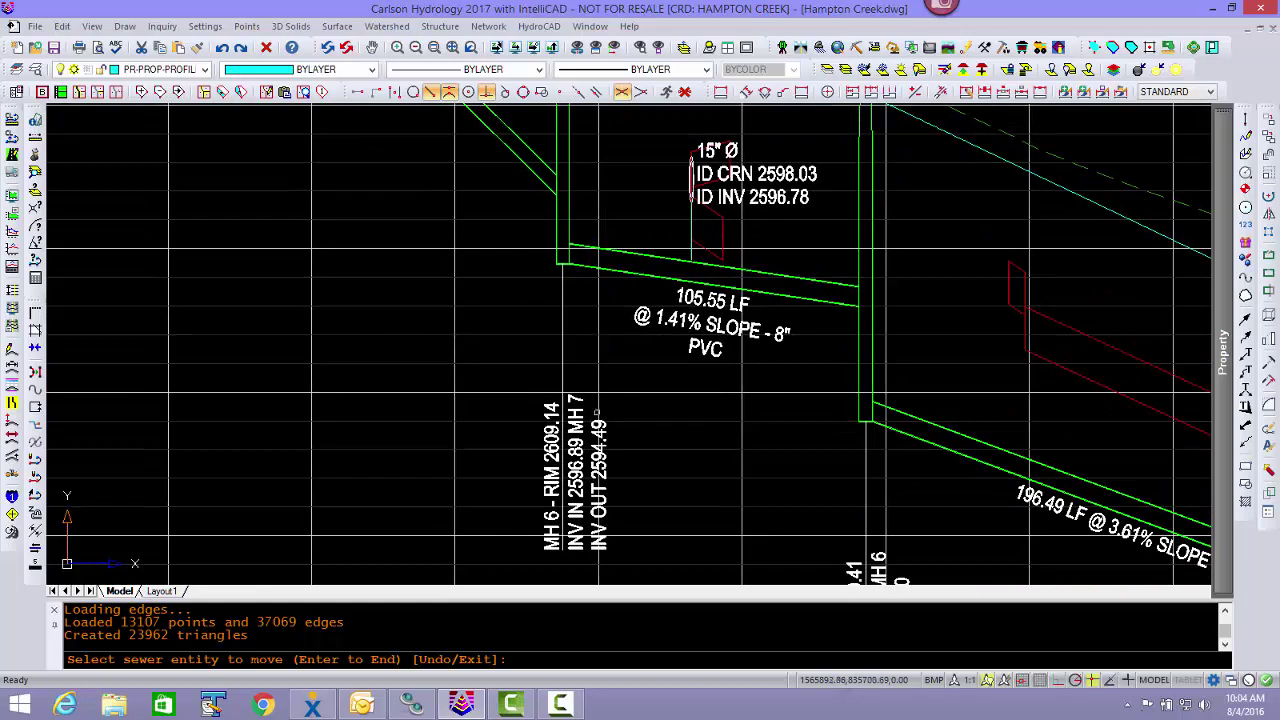
scroll(577, 484, "up", 2)
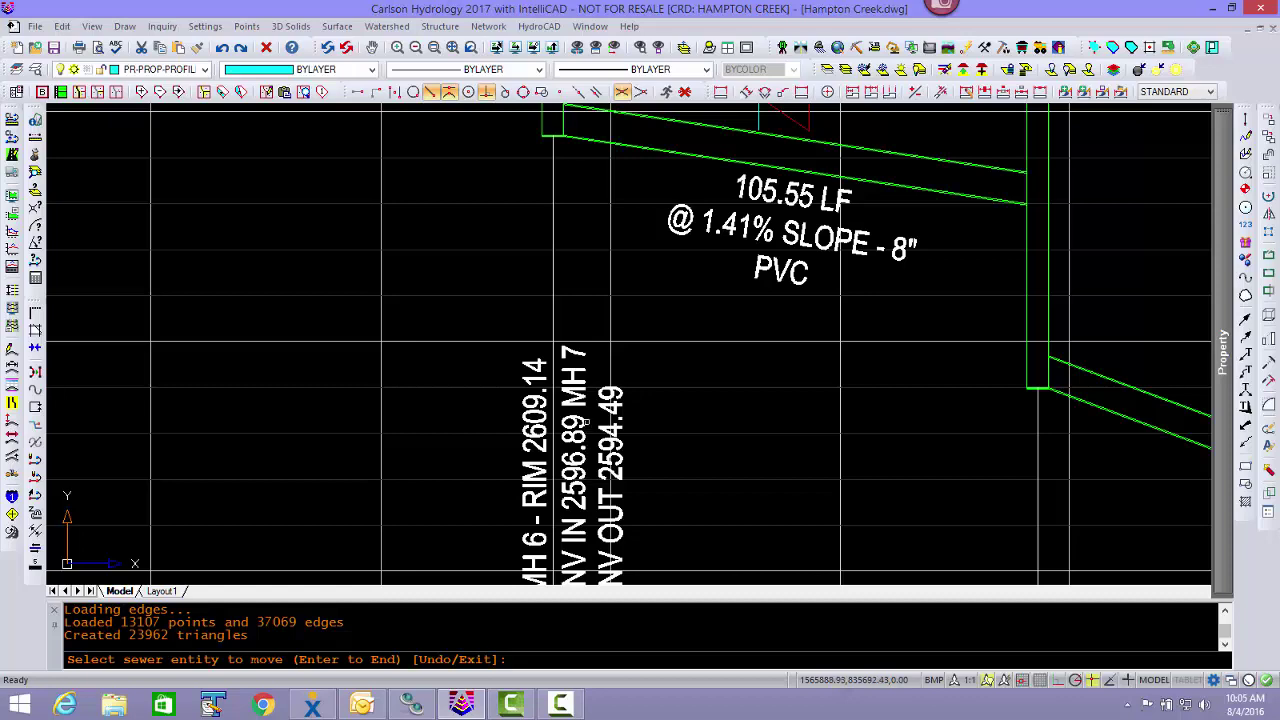
middle_click_drag(571, 240, 592, 477)
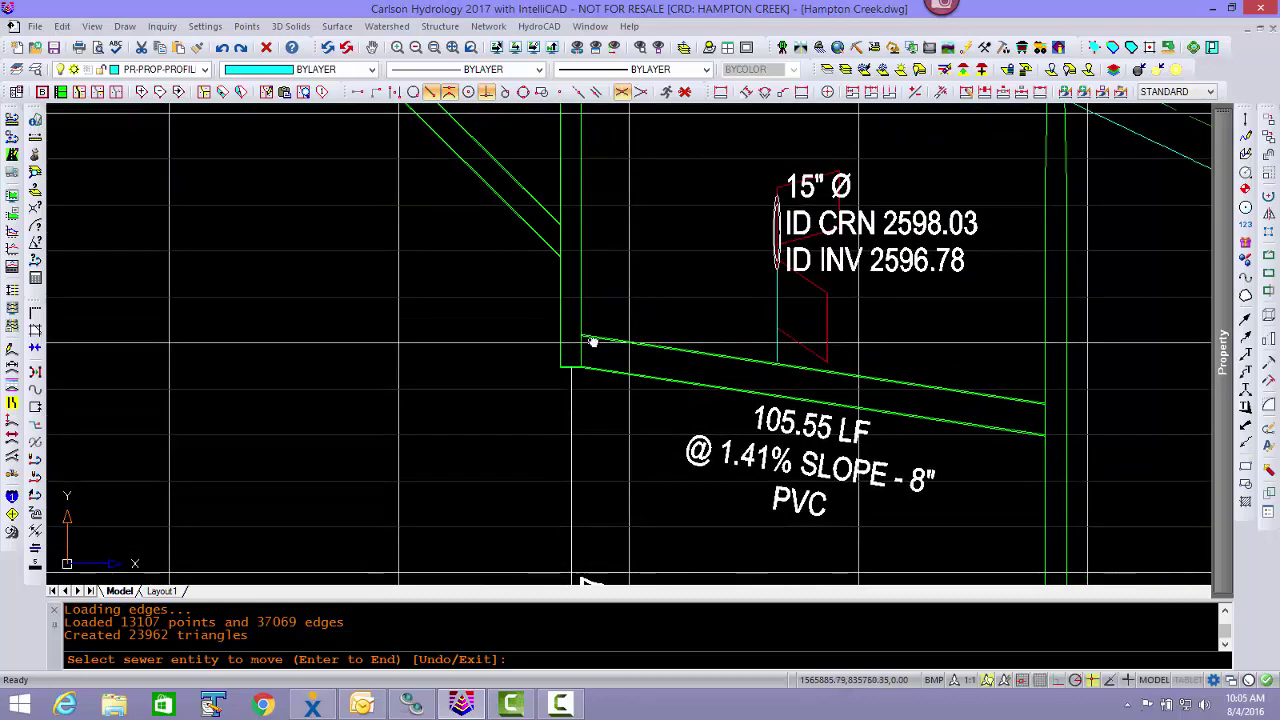
middle_click_drag(594, 342, 604, 543)
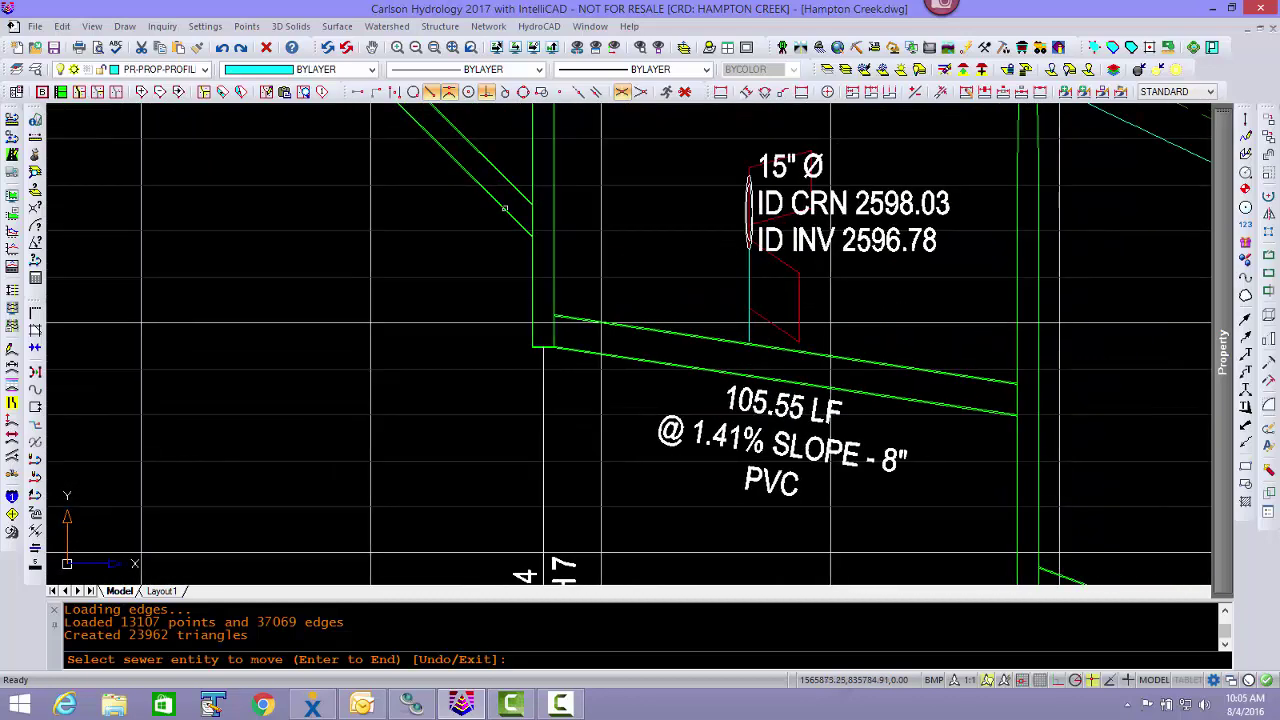
left_click(507, 209)
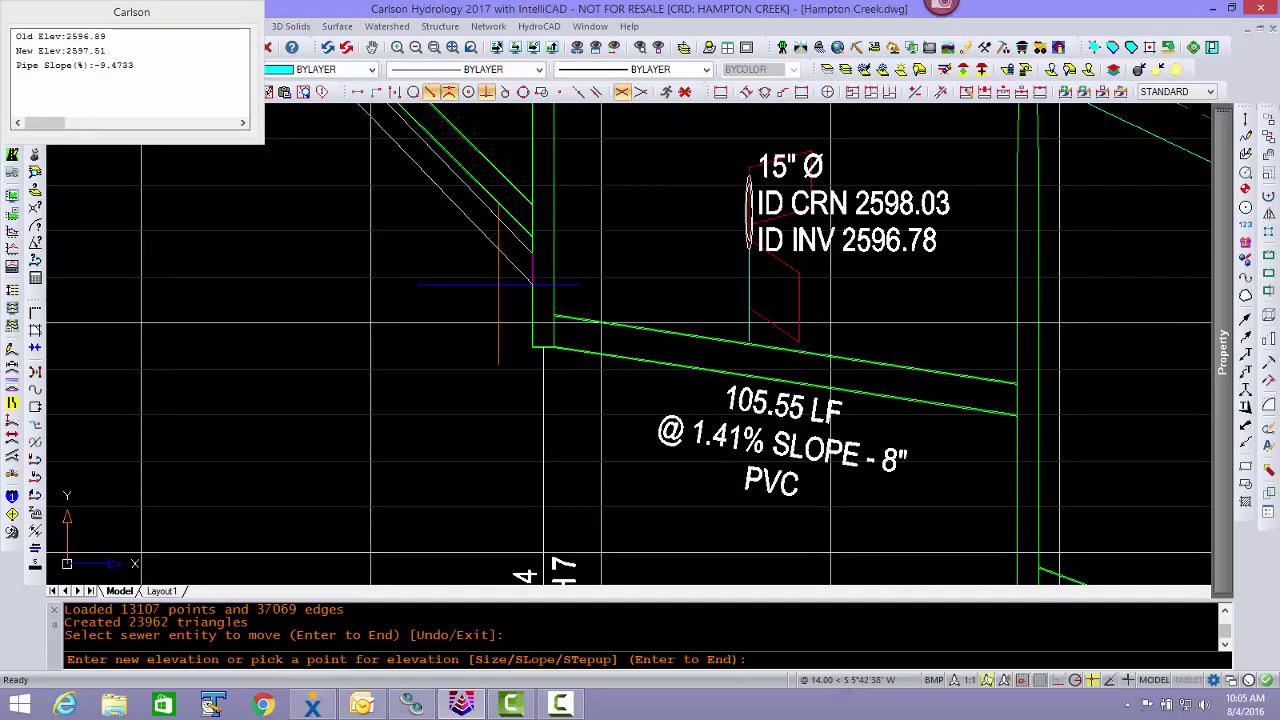
middle_click_drag(496, 310, 500, 164)
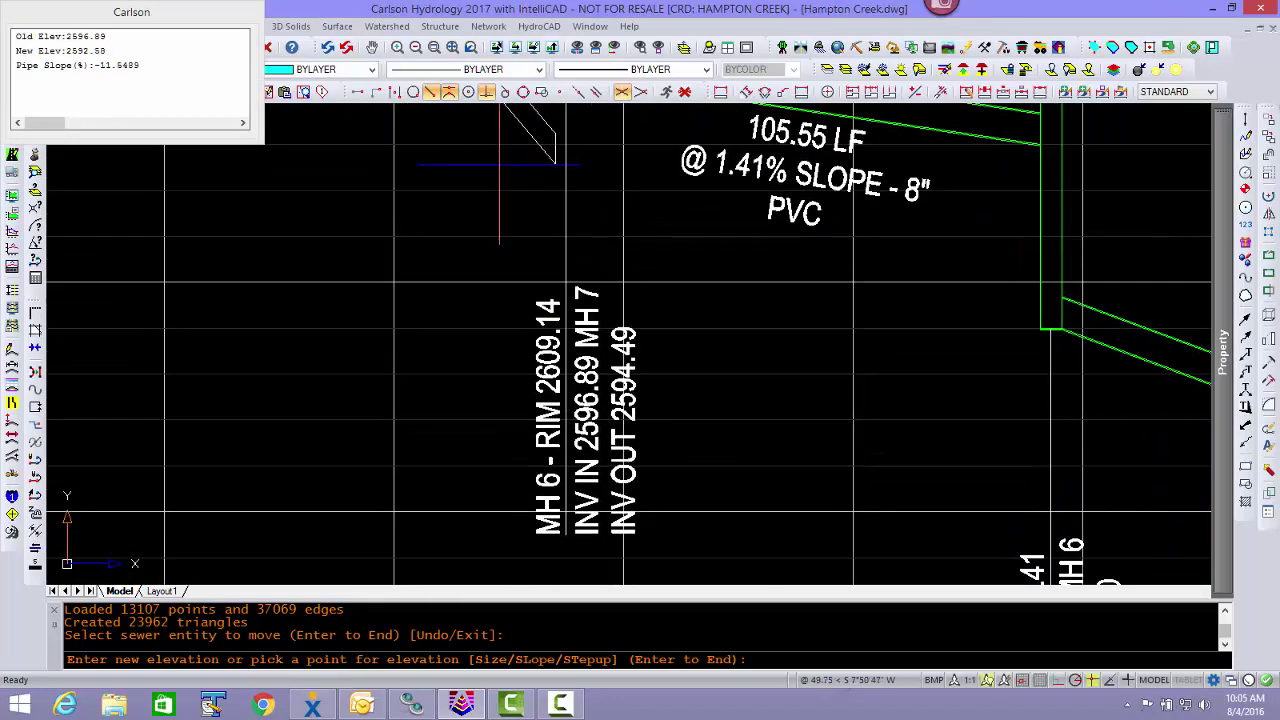
type("259")
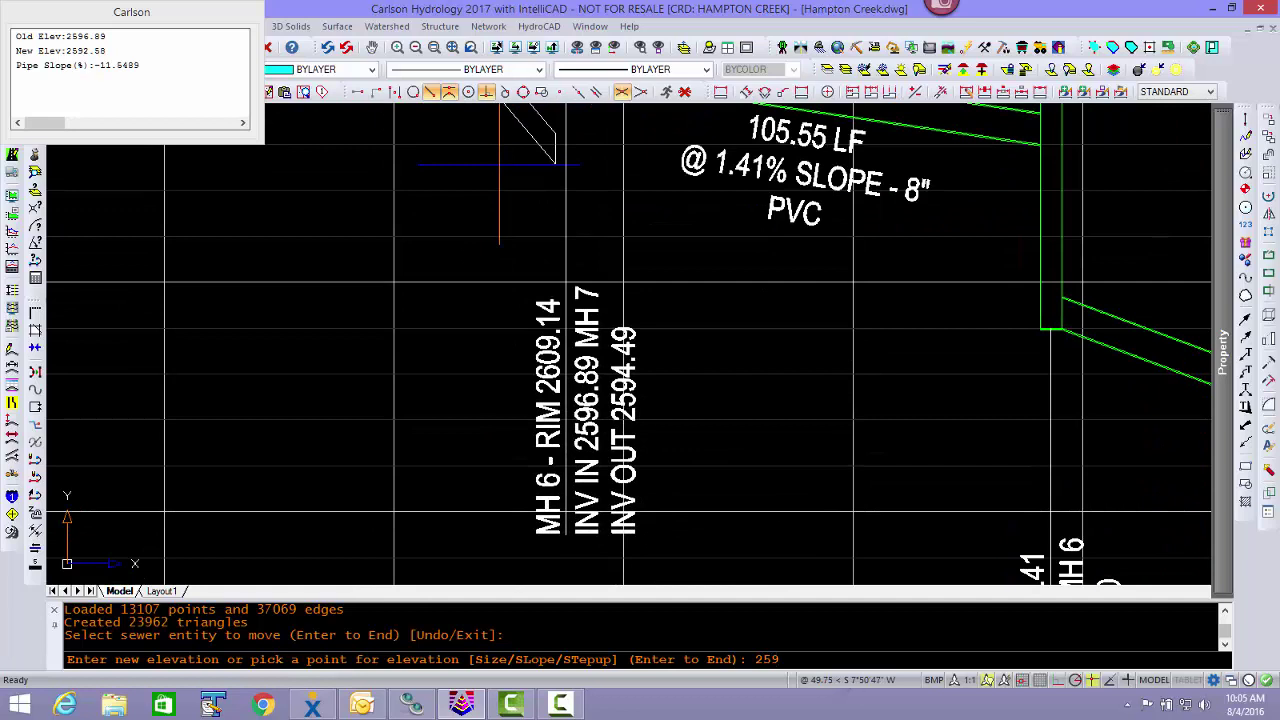
type("6.9")
key("Return")
key("Return")
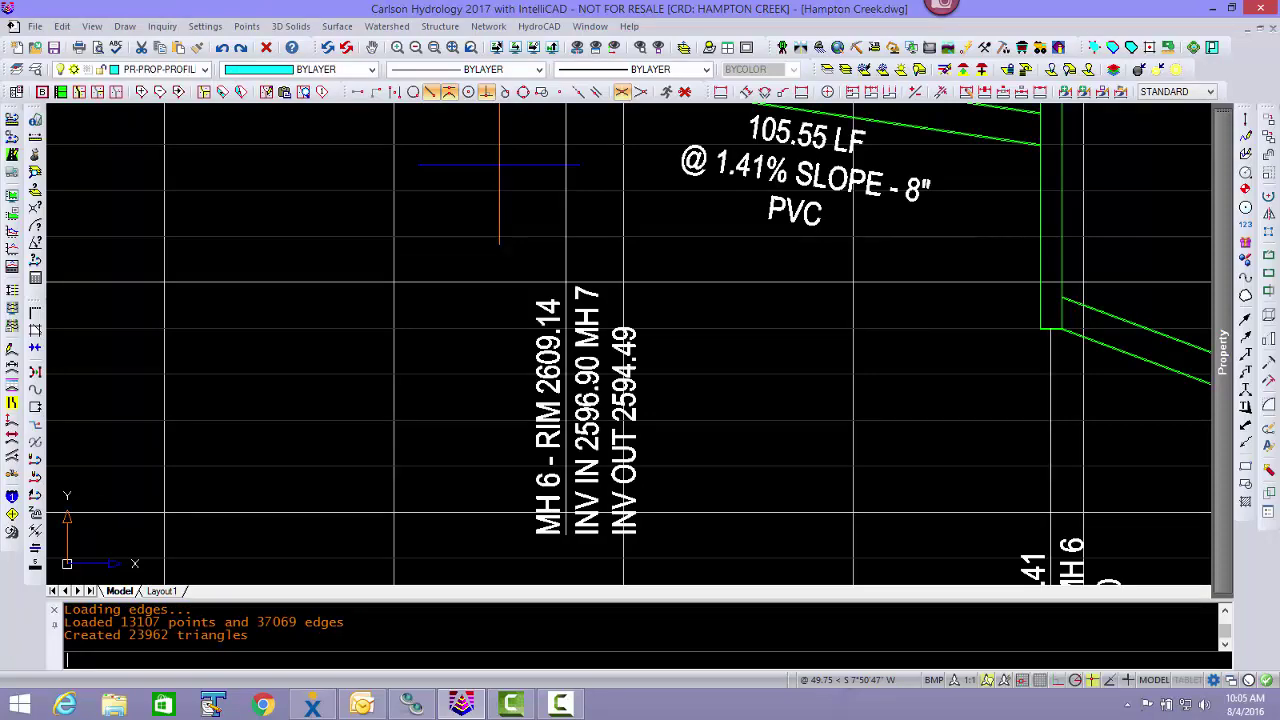
- Set the MH 6 end of the outgoing 105.55 LF sewer pipe to elevation 2594.5 in profile
mouse_move(678, 194)
middle_mouse_down()
mouse_move(523, 463)
mouse_move(490, 293)
mouse_move(520, 216)
middle_mouse_up()
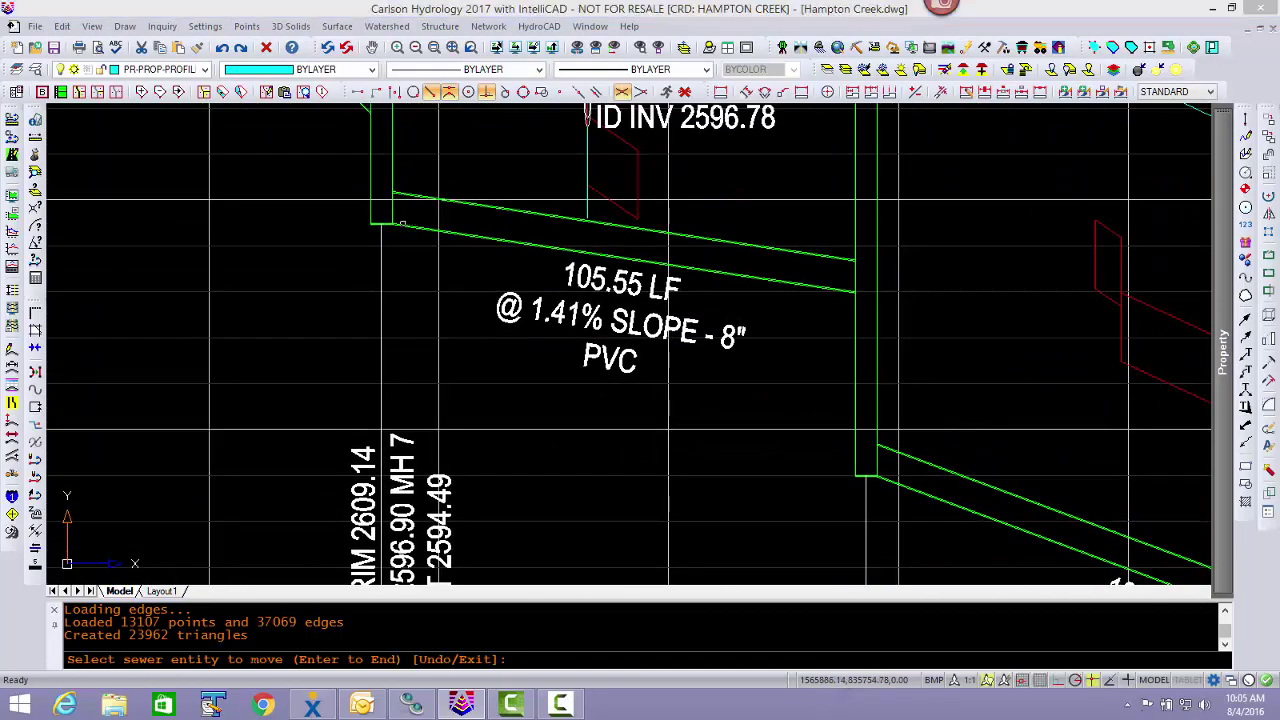
left_click(402, 225)
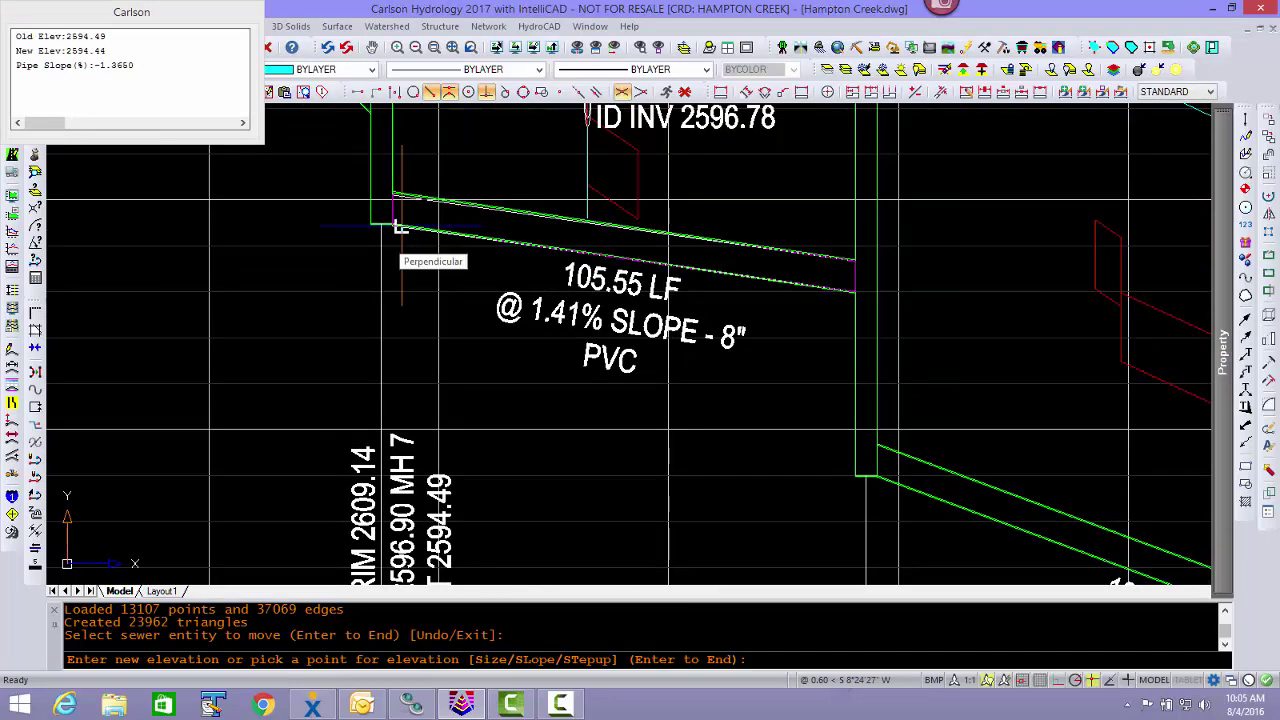
mouse_move(420, 411)
middle_mouse_down()
mouse_move(422, 255)
mouse_move(415, 286)
middle_mouse_up()
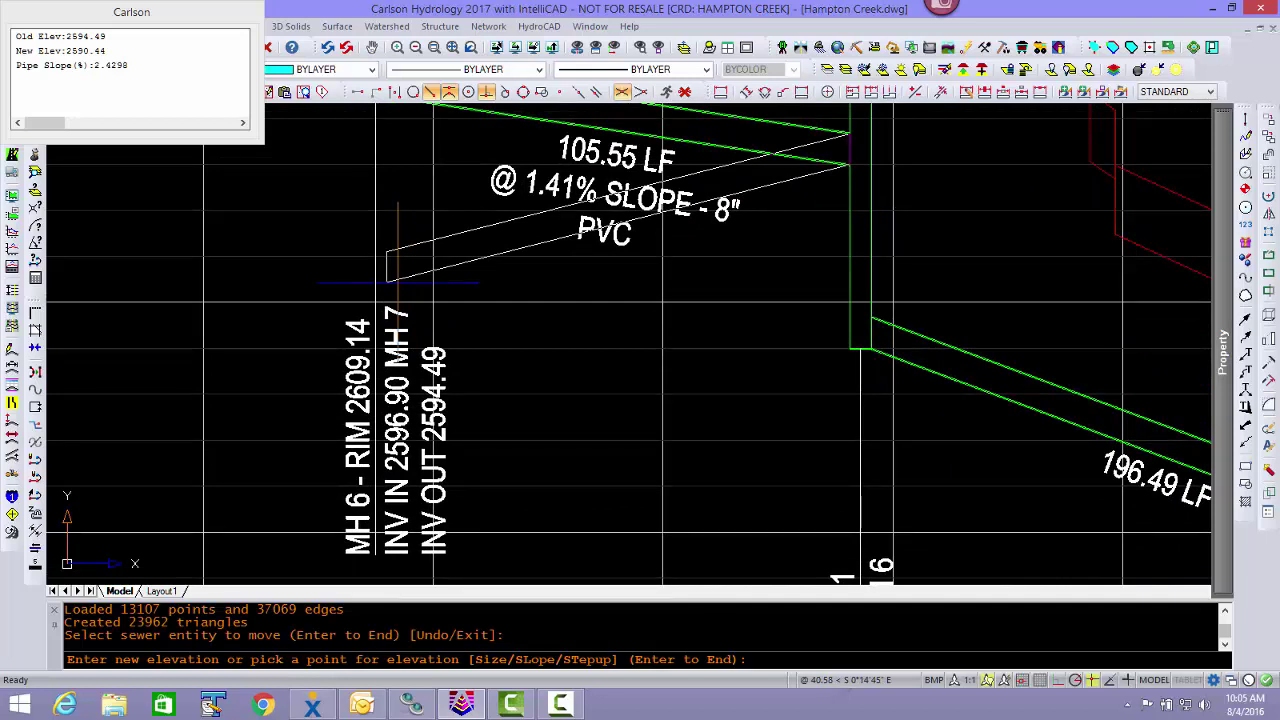
type("2594.5")
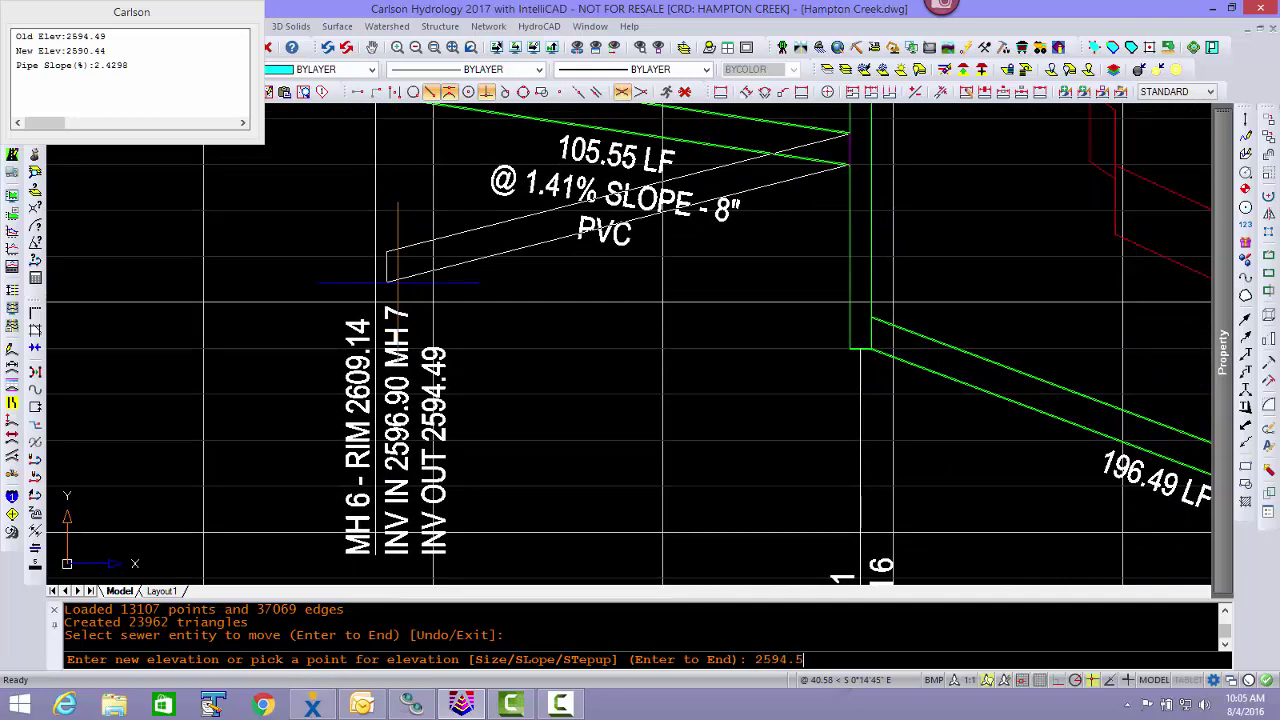
key("Return")
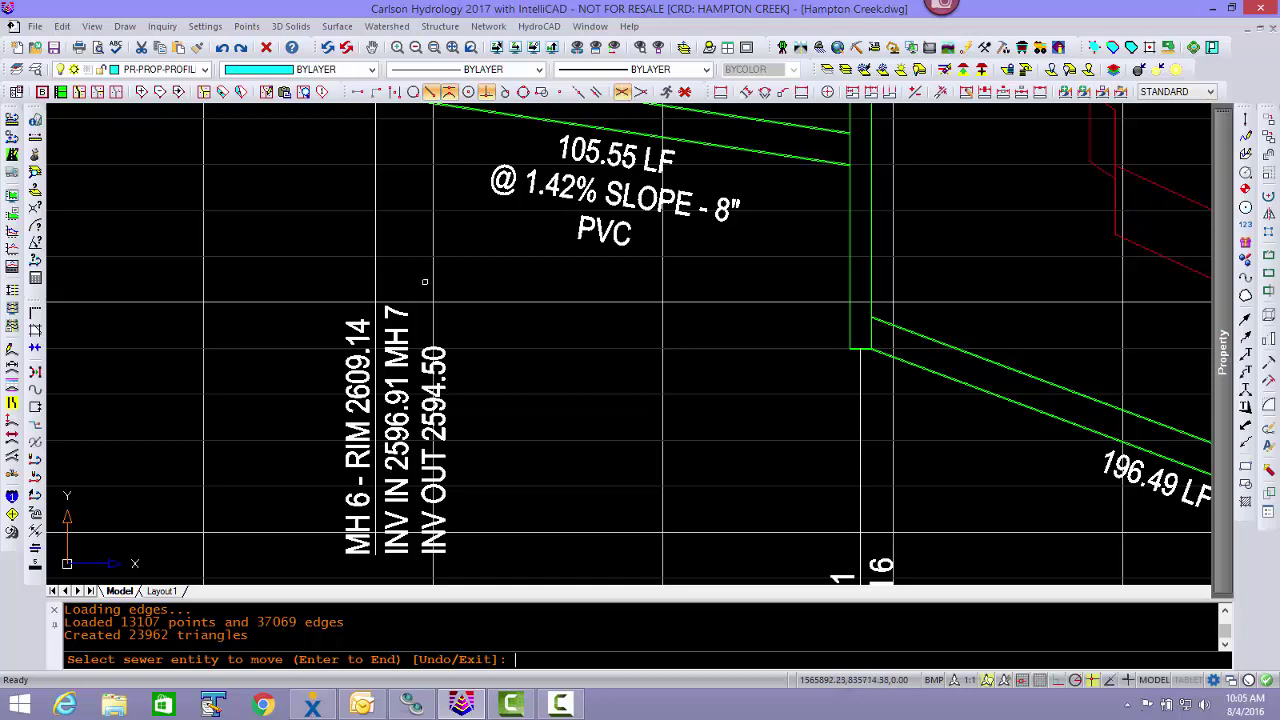
- Reset the MH 6 end of the incoming pipe from MH 7 to elevation 2596.9
scroll(416, 388, "down", 5)
scroll(439, 340, "up", 5)
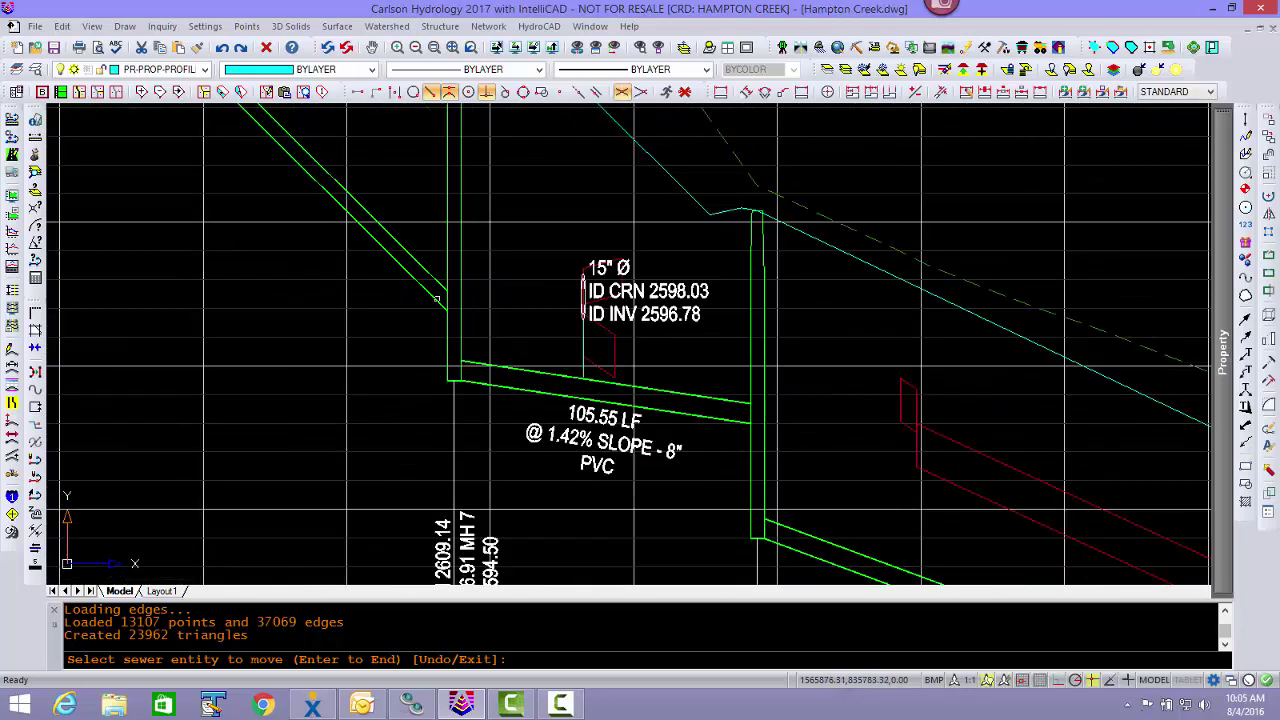
left_click(433, 300)
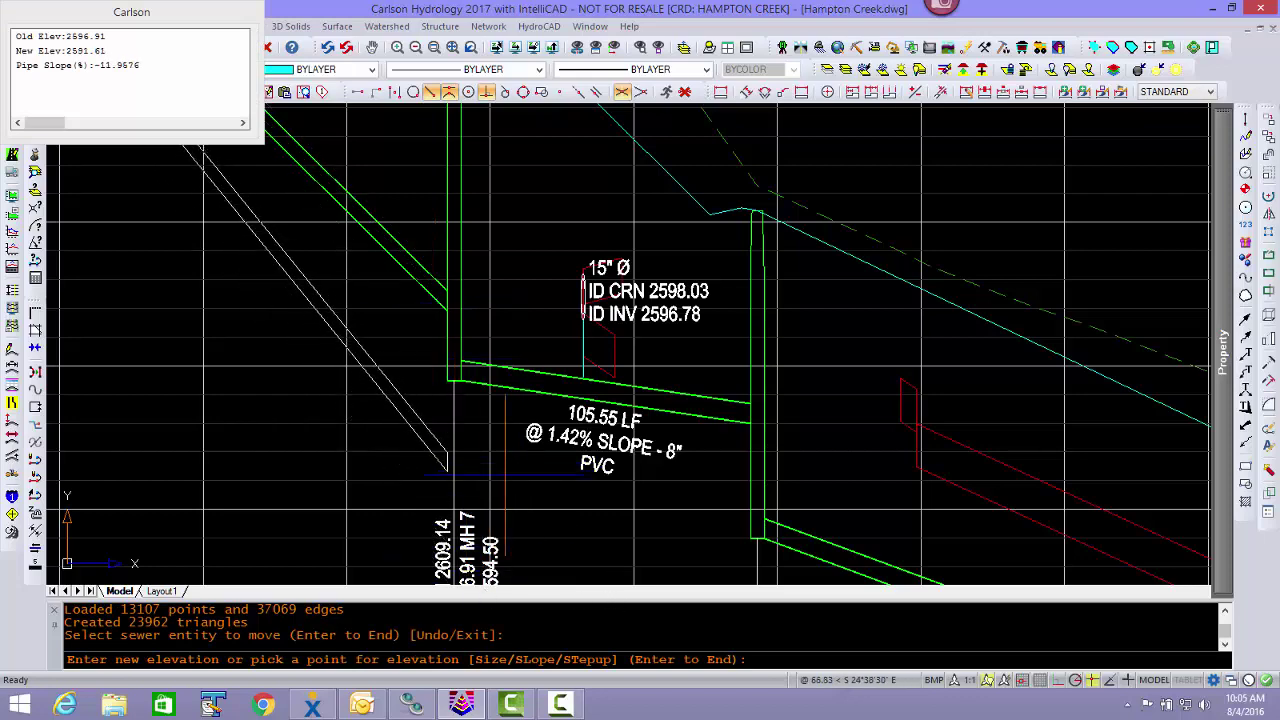
middle_click_drag(502, 417, 480, 284)
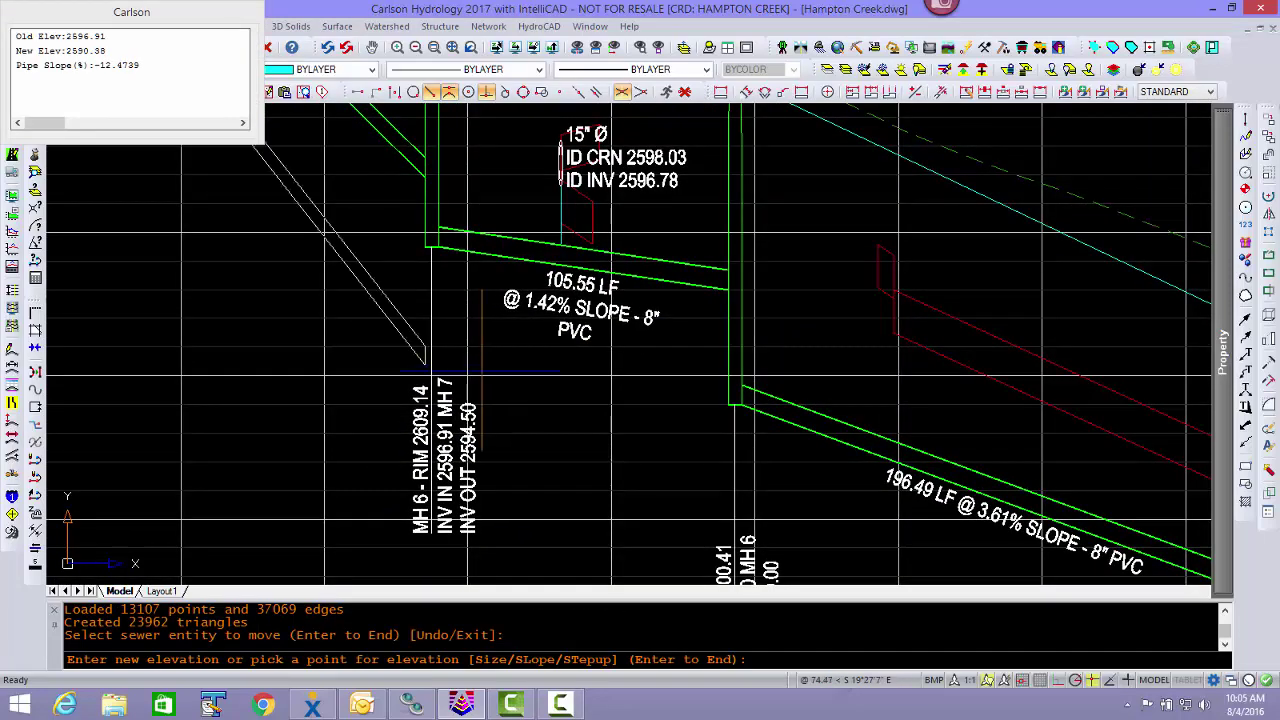
type("2596.9")
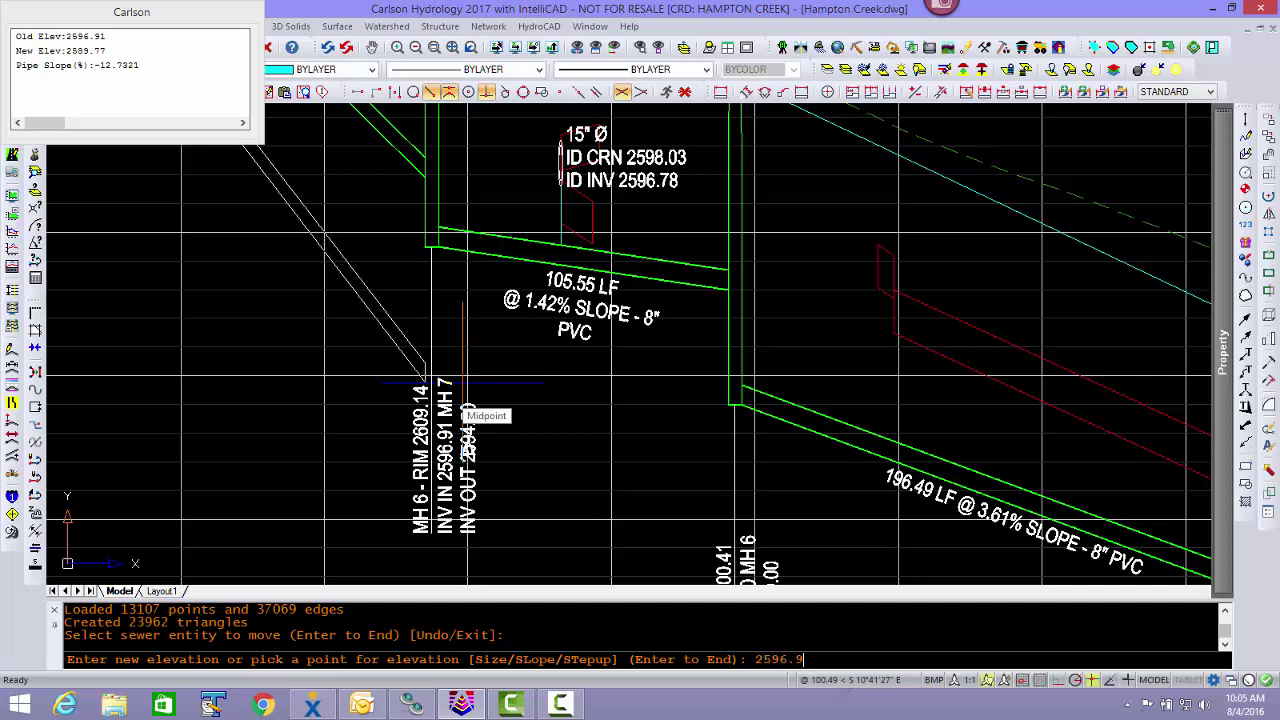
key("Return")
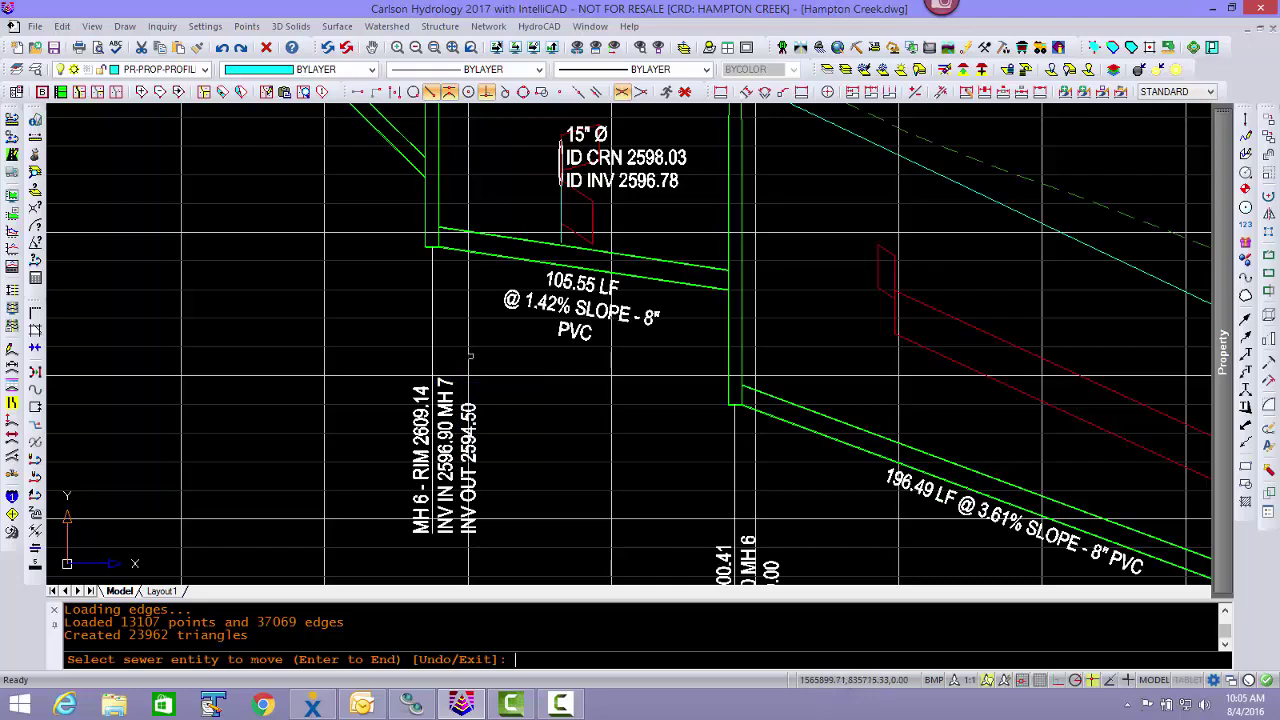
- Examine the sewer profile downstream of MH 6, checking the pipes, inverts and storm crossings around MH 5 and MH 4
mouse_move(748, 467)
middle_mouse_down()
mouse_move(613, 363)
mouse_move(508, 451)
mouse_move(498, 510)
middle_mouse_up()
scroll(543, 327, "down", 2)
mouse_move(354, 319)
middle_mouse_down()
mouse_move(494, 389)
mouse_move(336, 232)
middle_mouse_up()
middle_click_drag(520, 364, 410, 267)
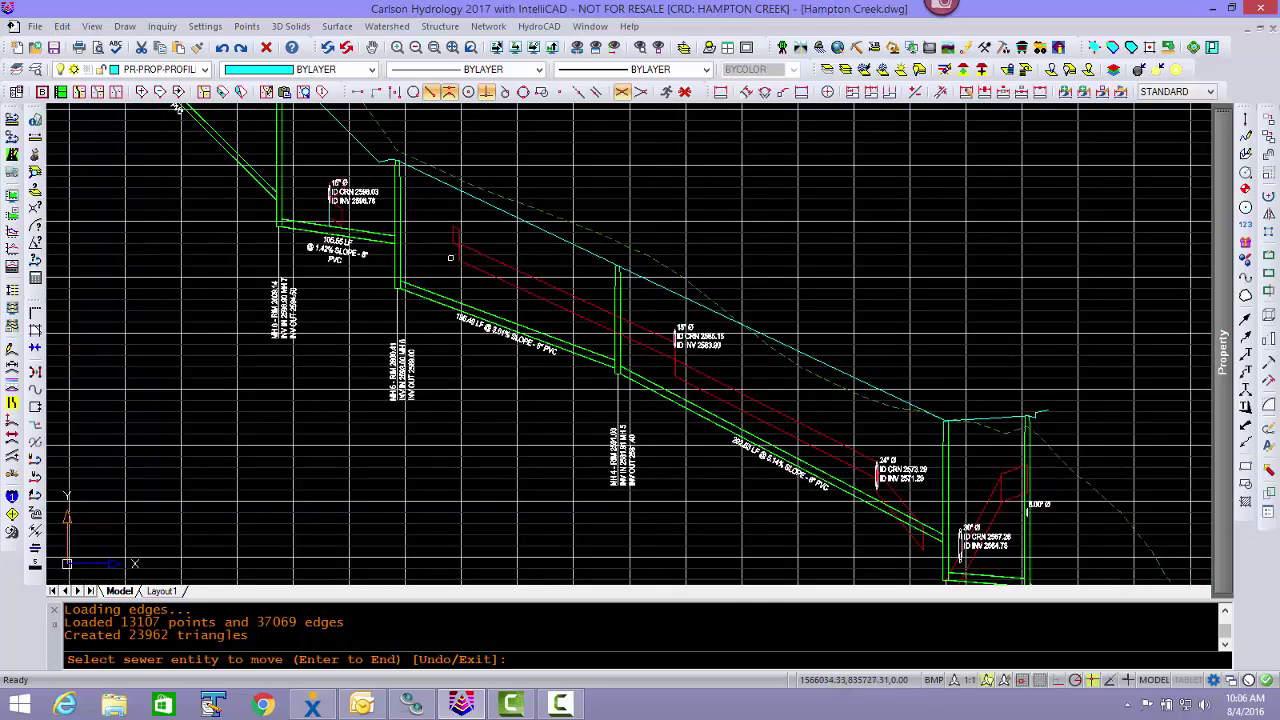
scroll(404, 274, "up", 2)
scroll(400, 280, "down", 1)
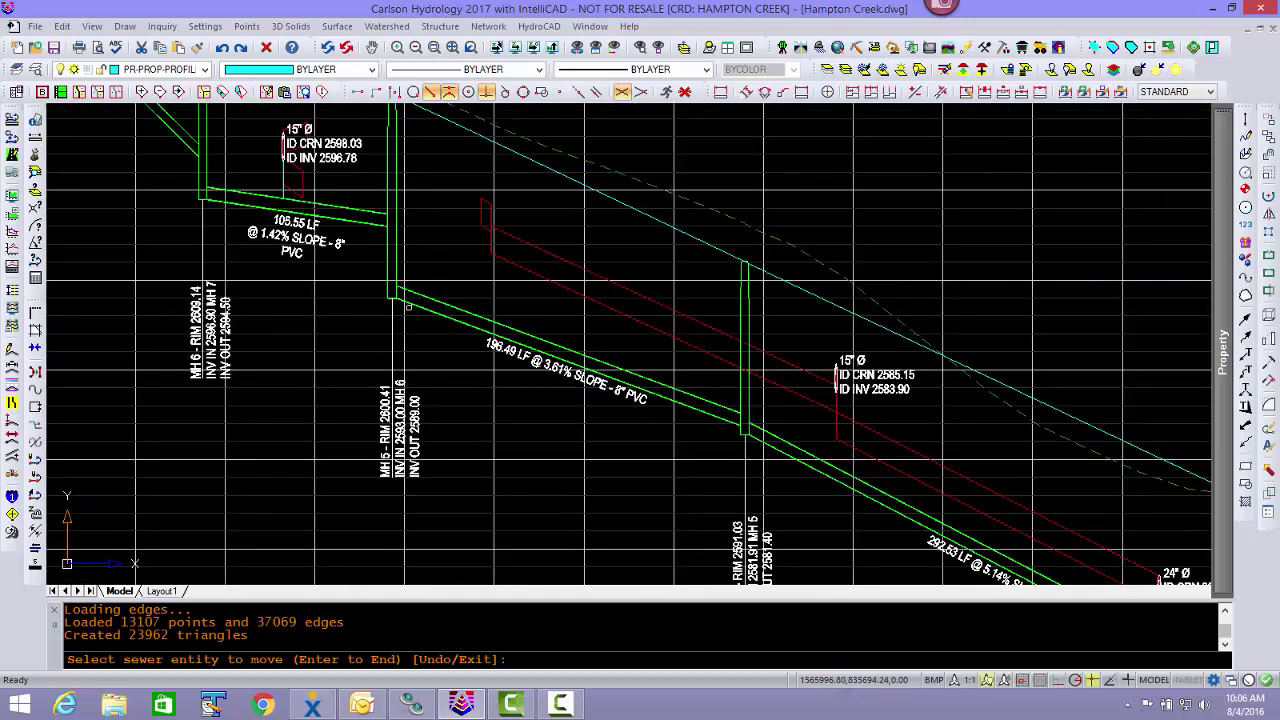
middle_click_drag(415, 310, 357, 326)
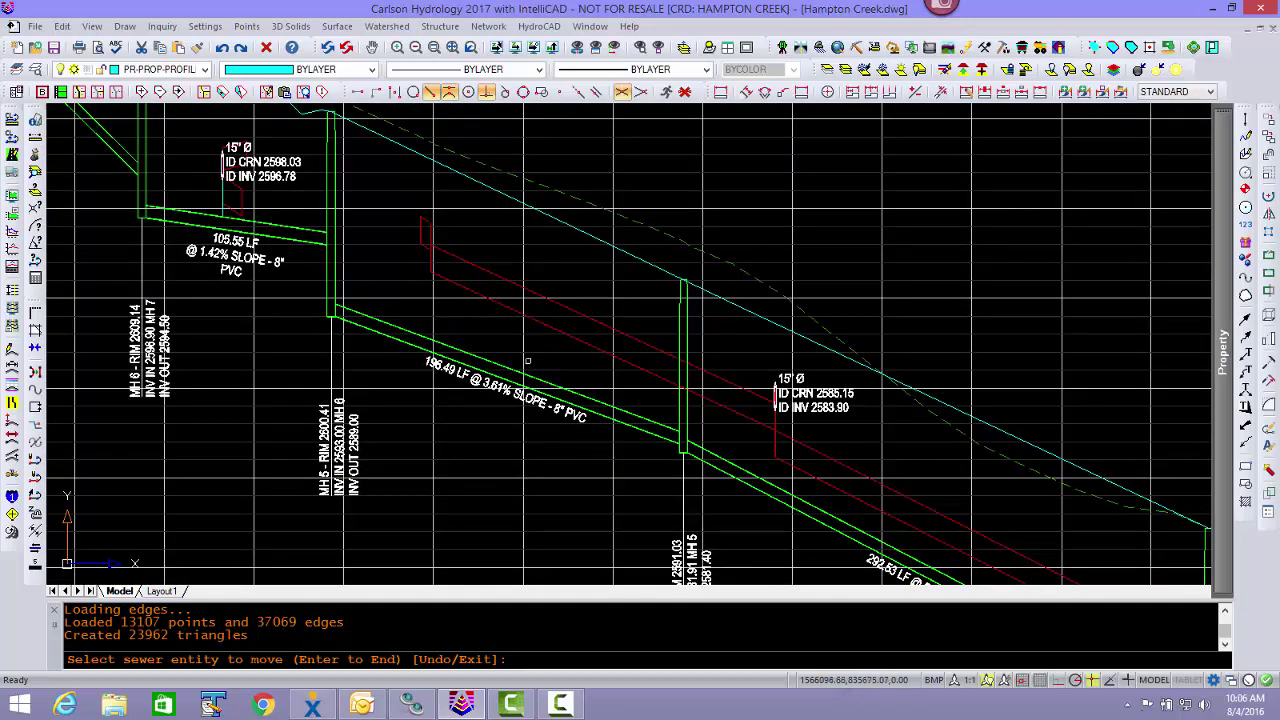
middle_click_drag(527, 361, 351, 251)
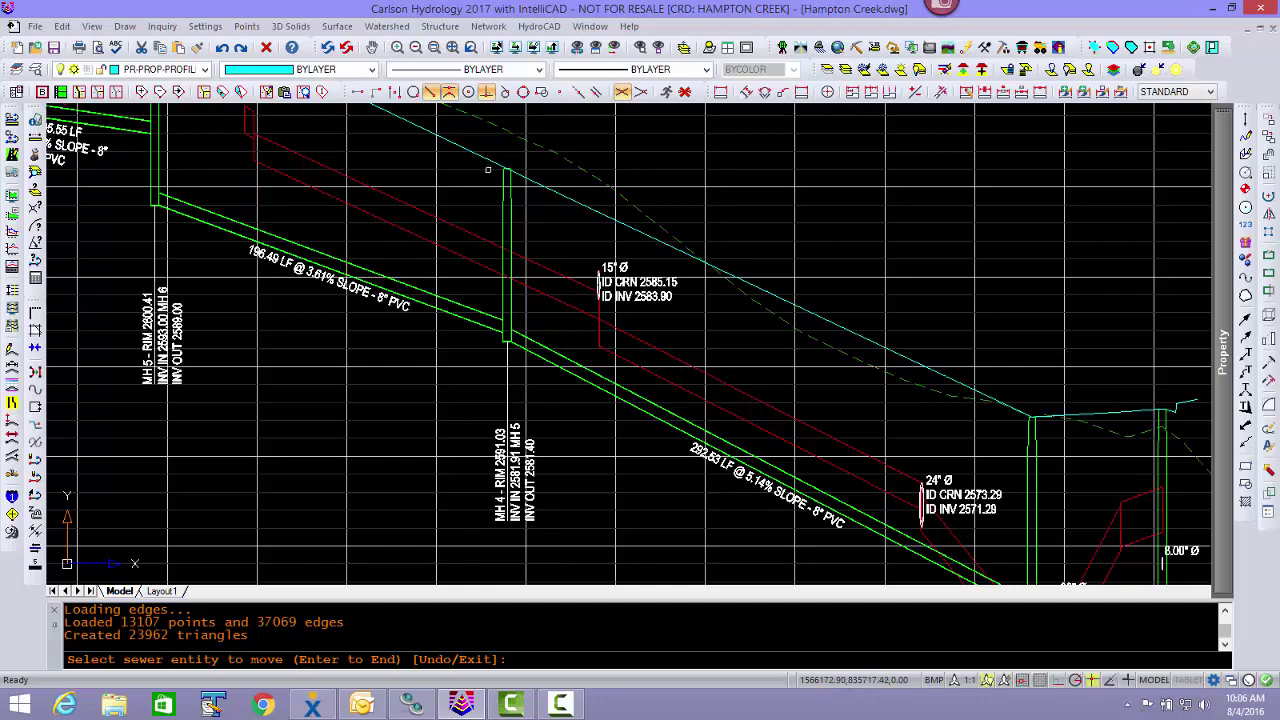
middle_click_drag(504, 280, 482, 330)
scroll(487, 327, "up", 1)
- End the sewer profile edit and update all affected profiles with the changed sewer network
key("Escape")
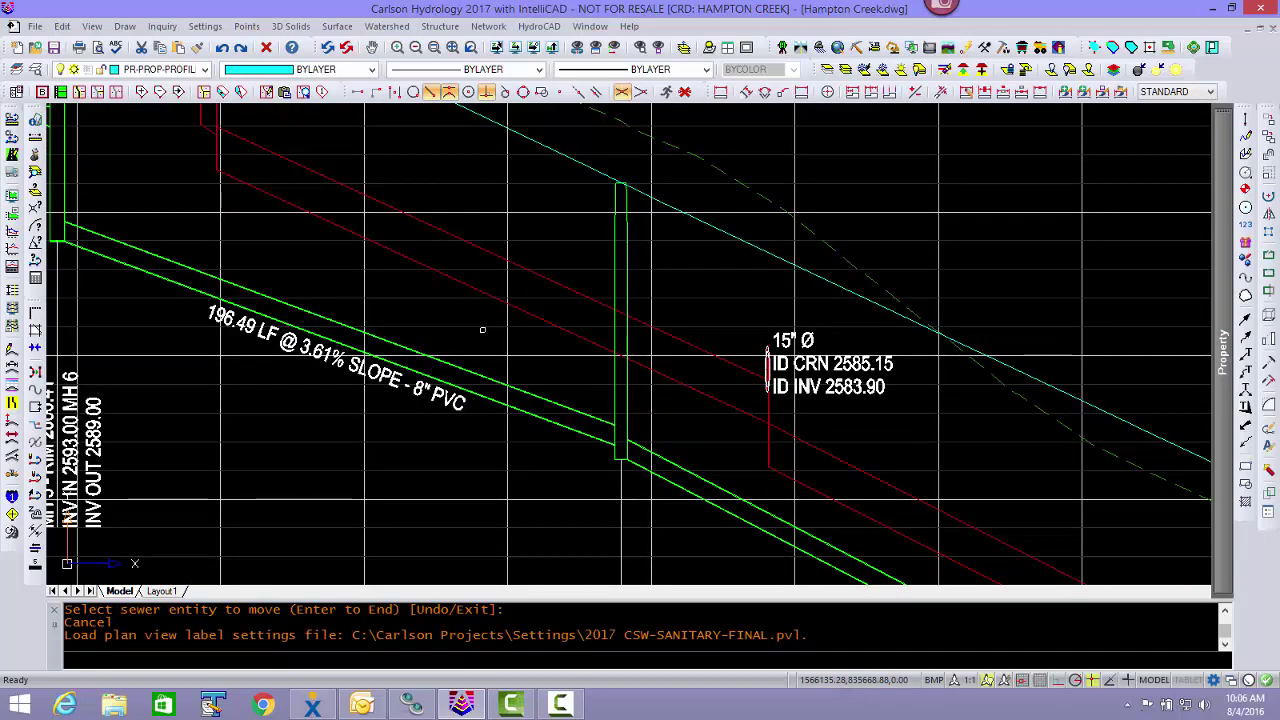
key("Escape")
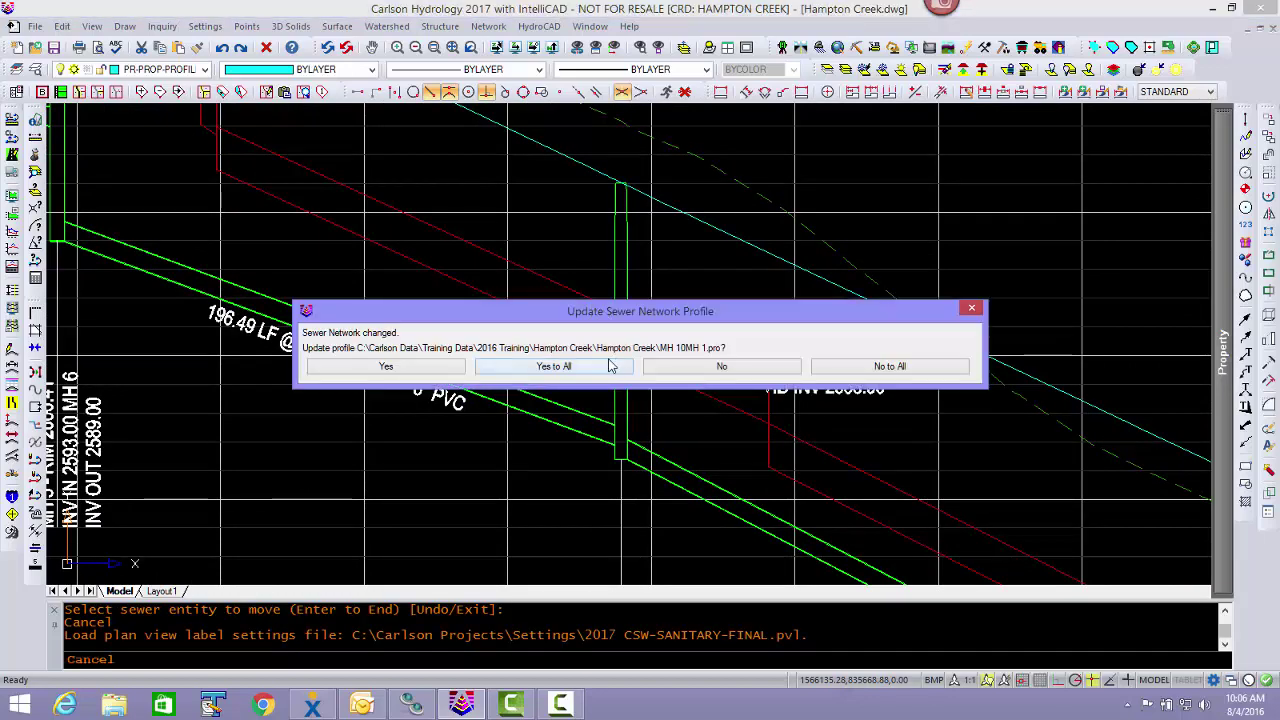
left_click(553, 367)
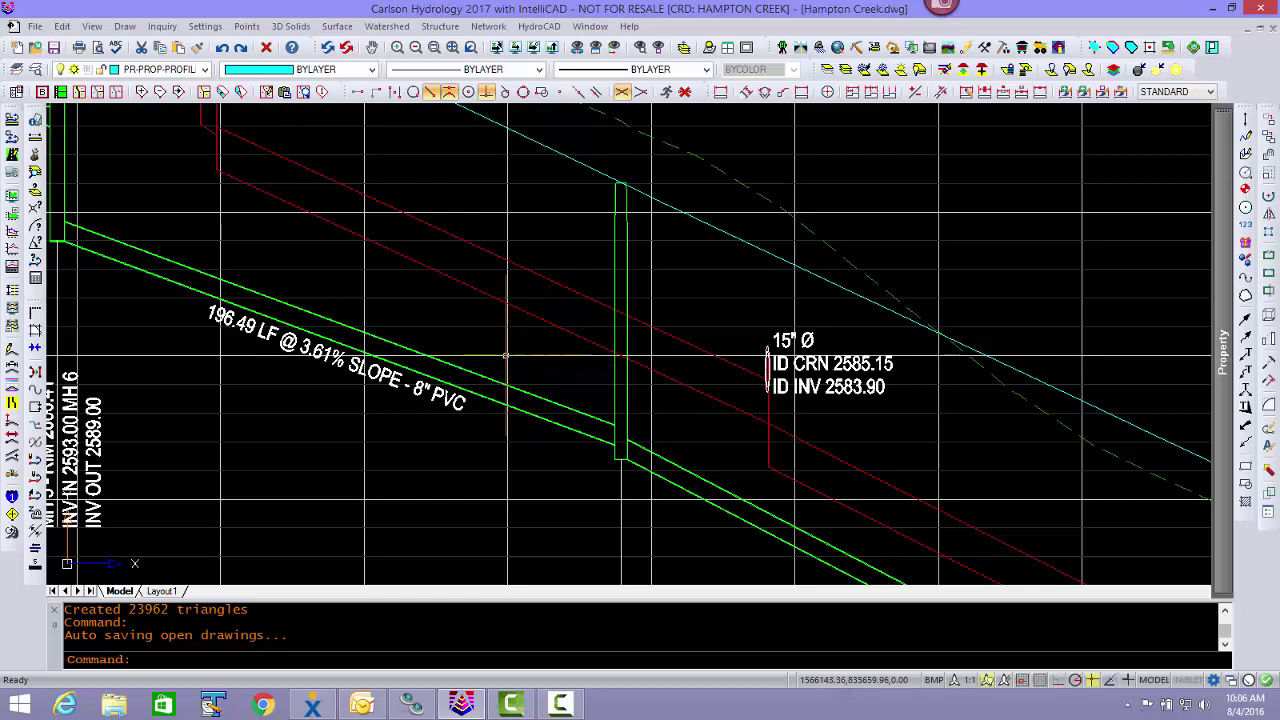
- Restart editing the sewer in profile and raise the MH 5 end of the 196.49 LF pipe to about elevation 2591
scroll(505, 380, "down", 4)
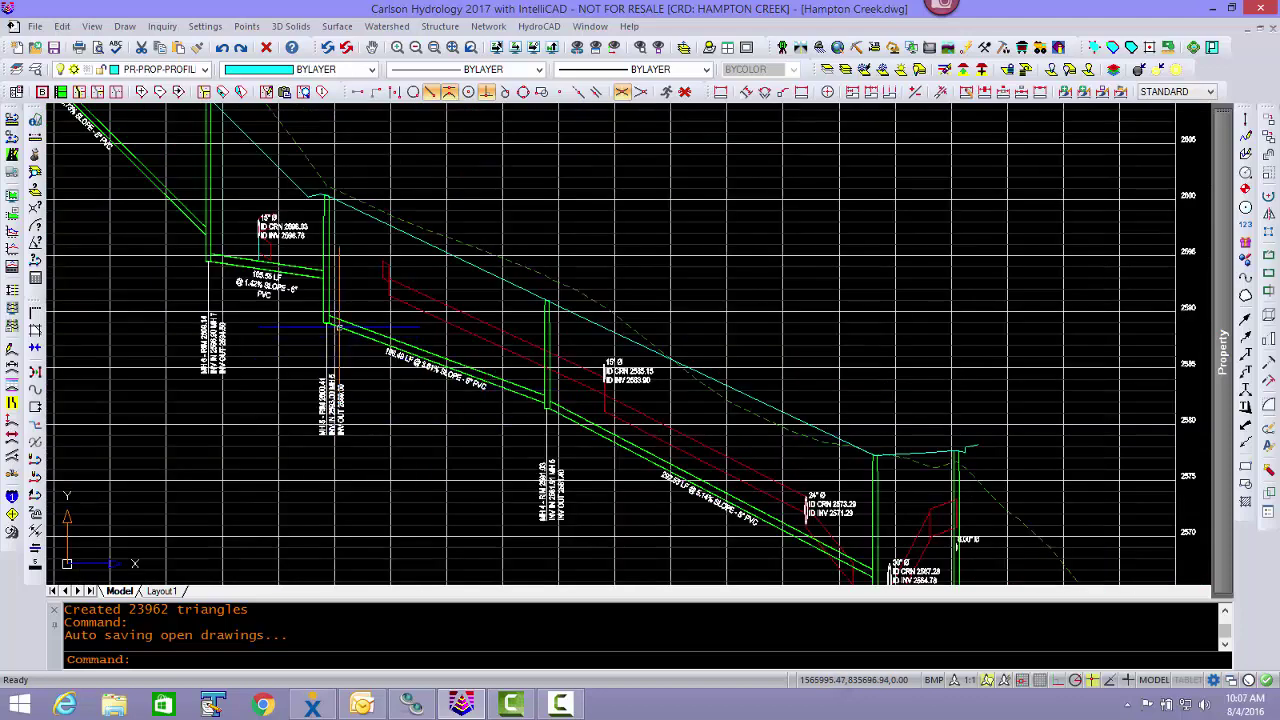
scroll(337, 339, "up", 3)
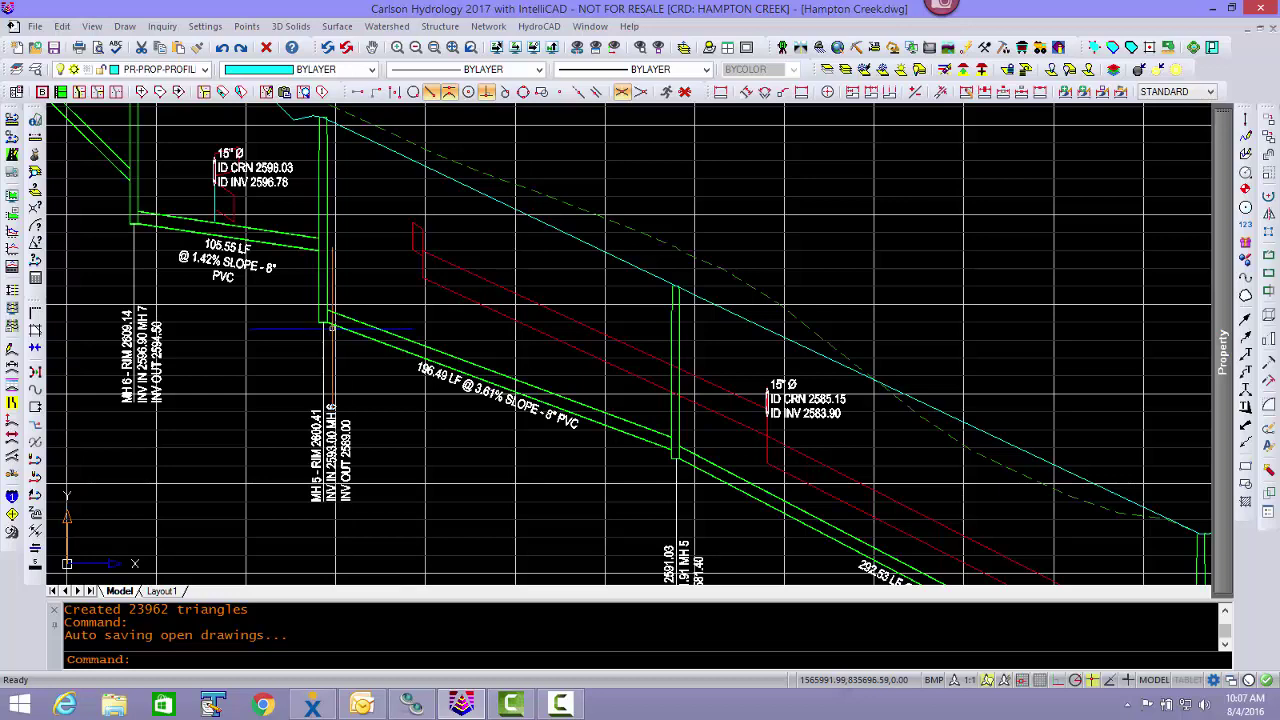
scroll(340, 395, "up", 2)
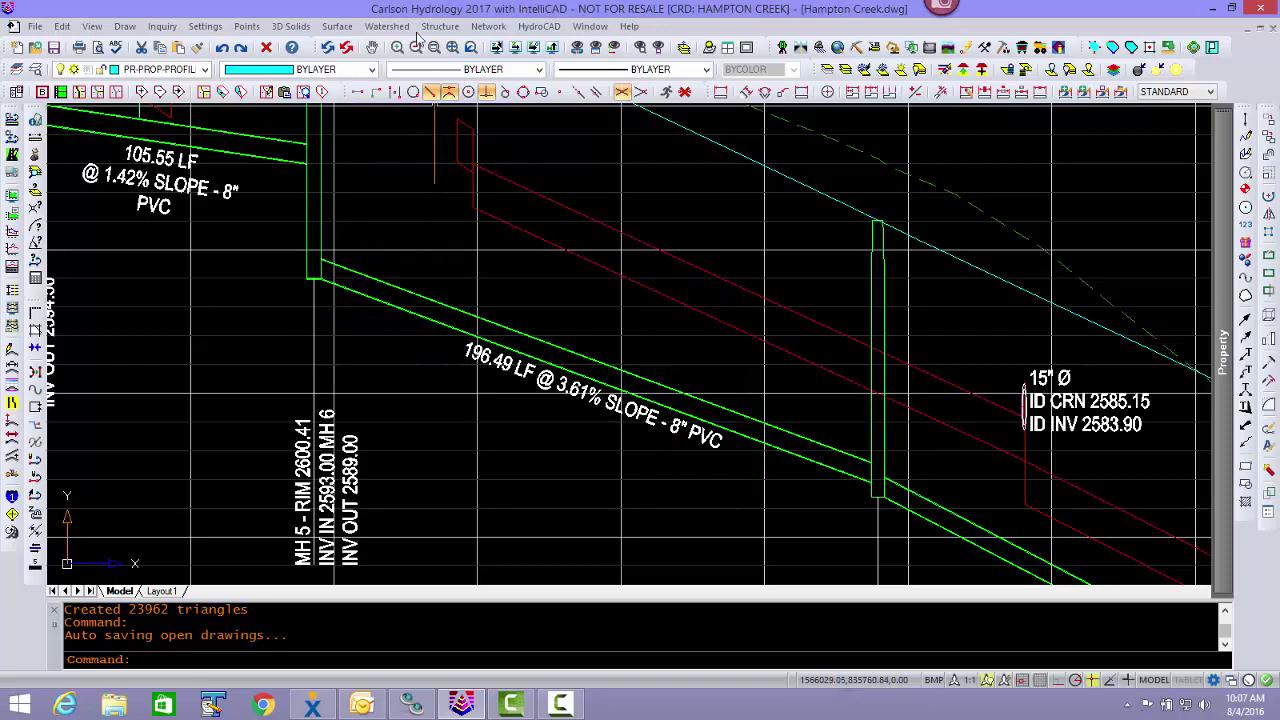
left_click(488, 26)
mouse_move(440, 26)
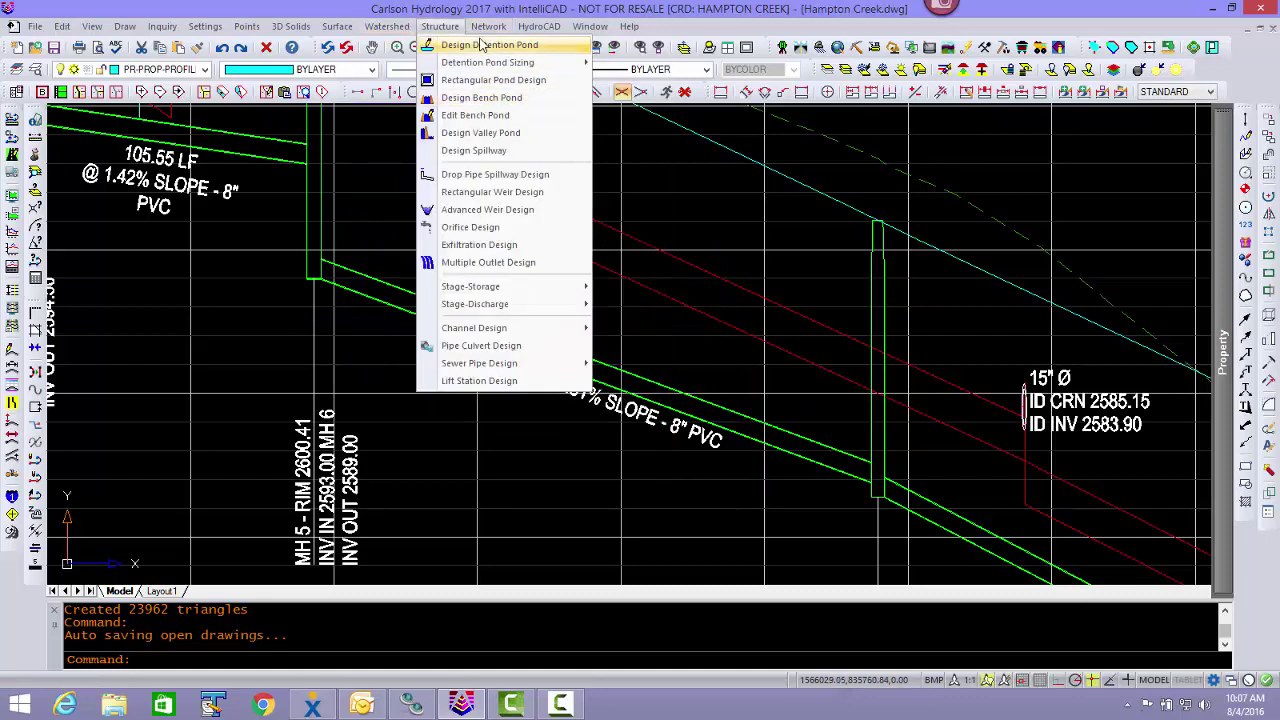
mouse_move(488, 26)
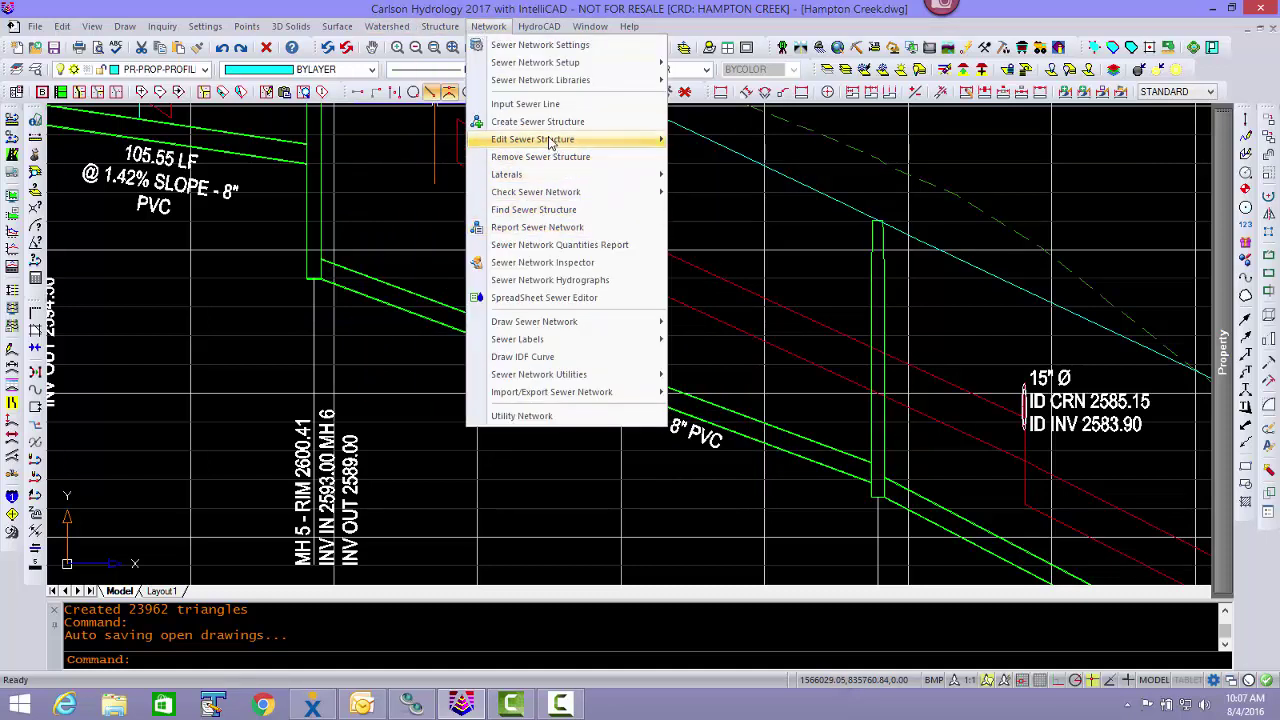
mouse_move(560, 139)
left_click(712, 175)
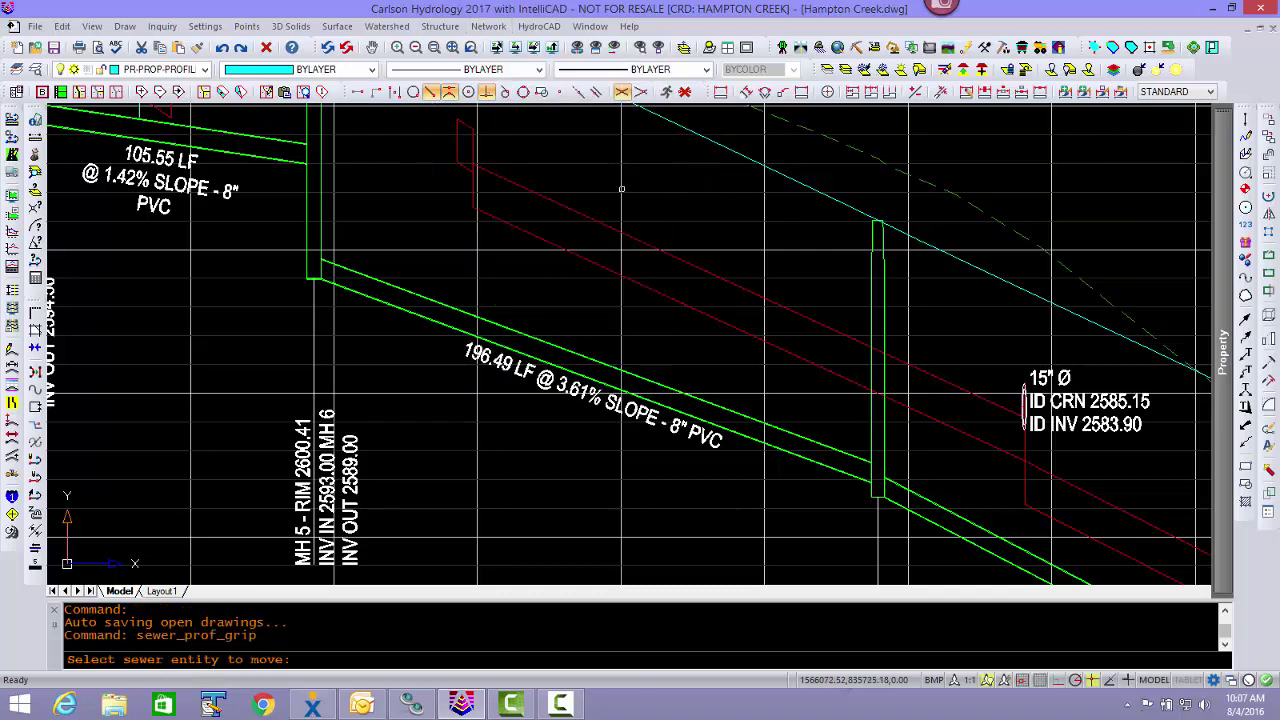
left_click(347, 289)
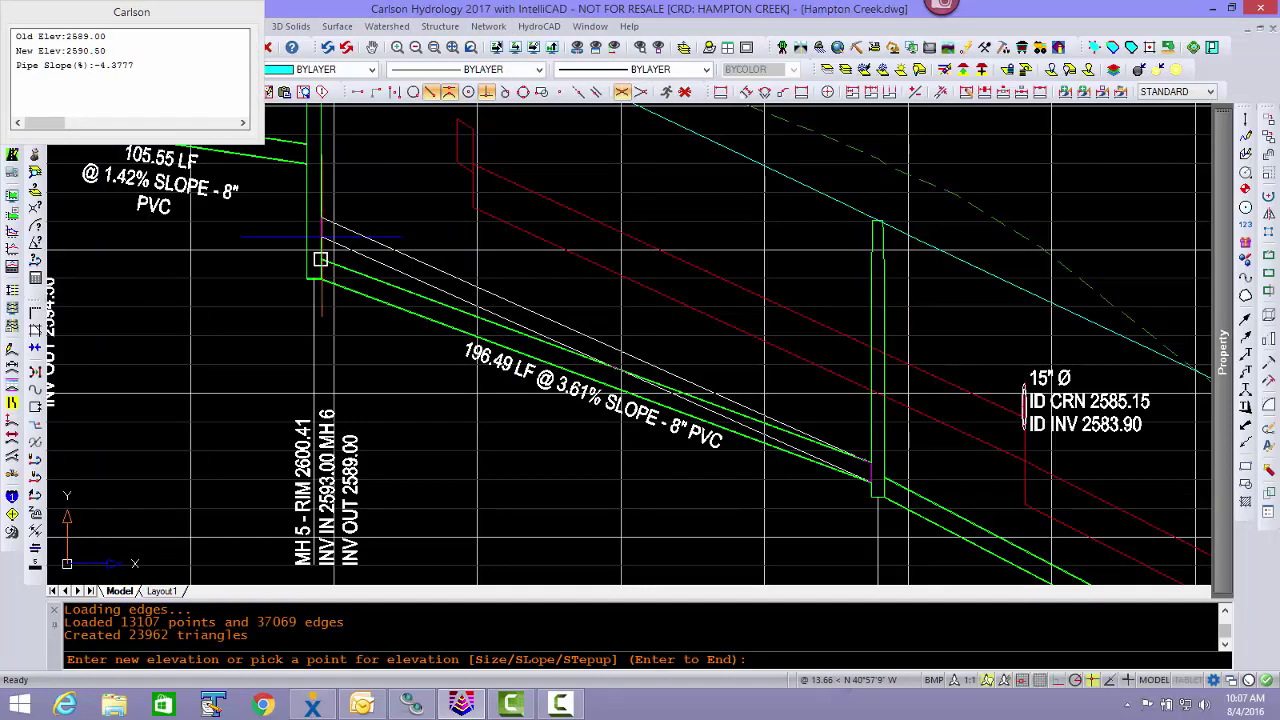
scroll(310, 253, "up", 4)
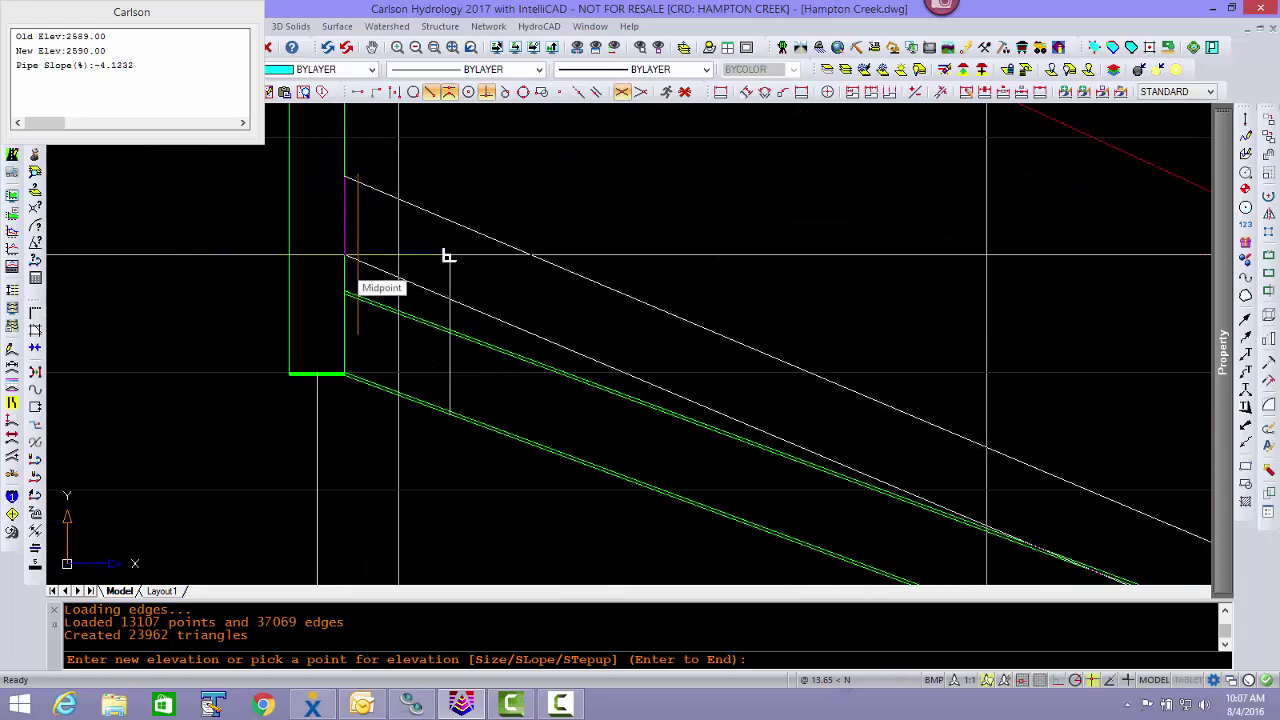
scroll(448, 257, "down", 4)
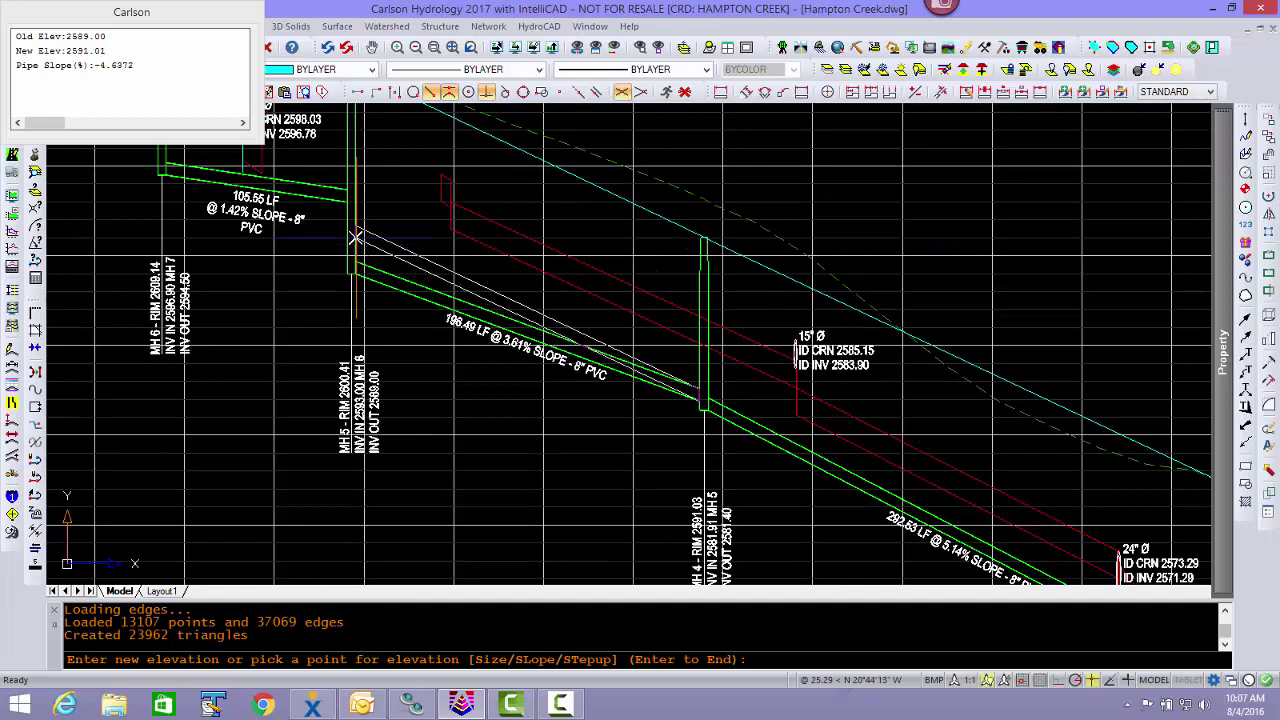
scroll(355, 237, "up", 5)
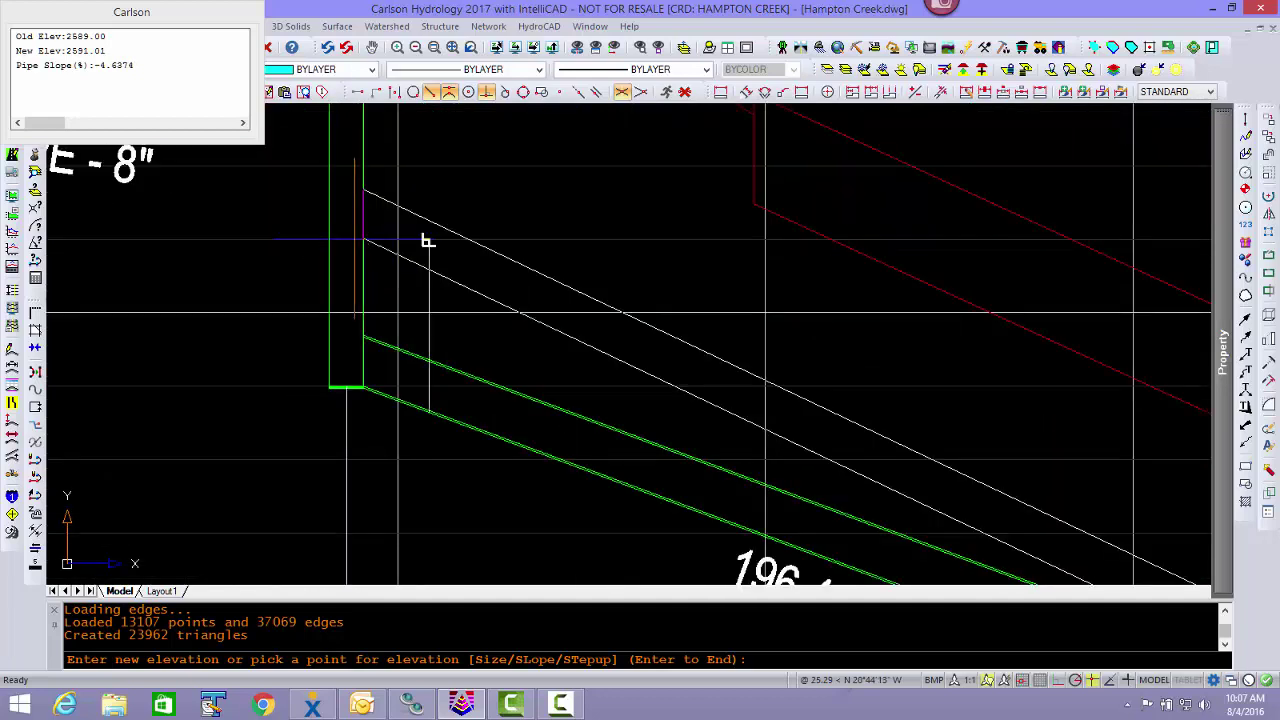
left_click(427, 241)
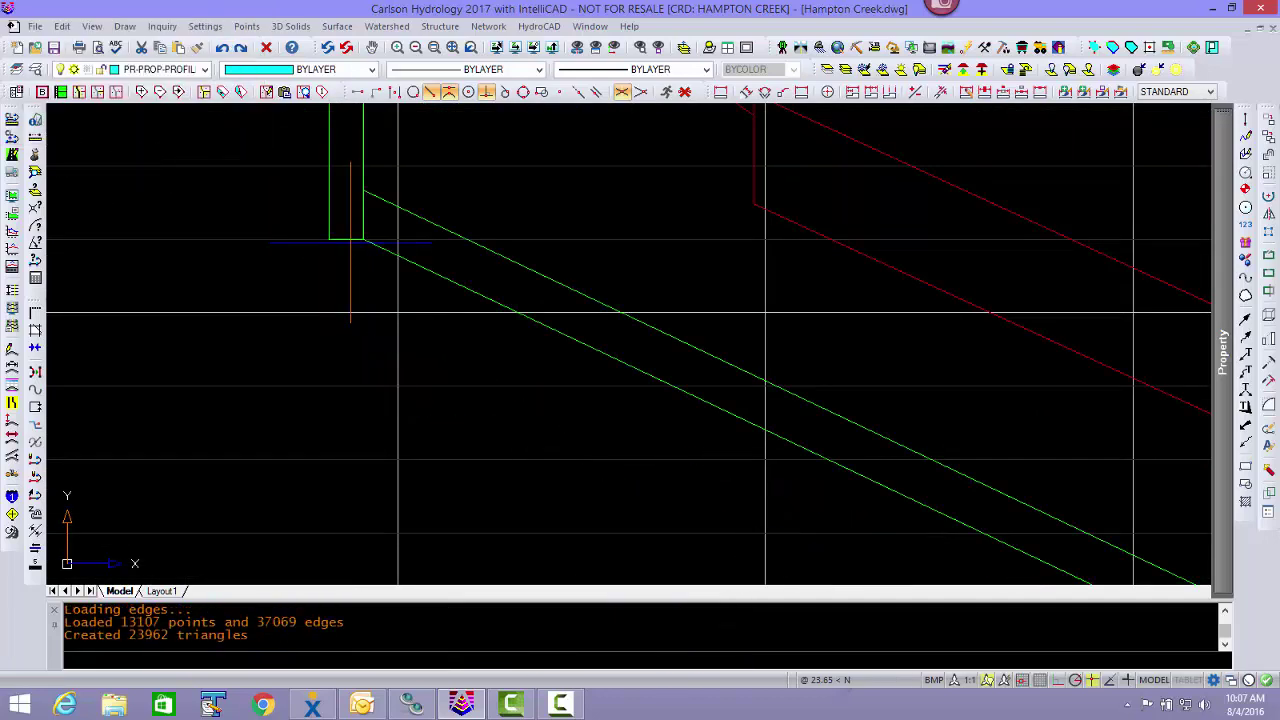
- Lower the MH 5 end of the 105.55 LF pipe from MH 6 with a pipe step-up of 2.4
scroll(350, 242, "down", 6)
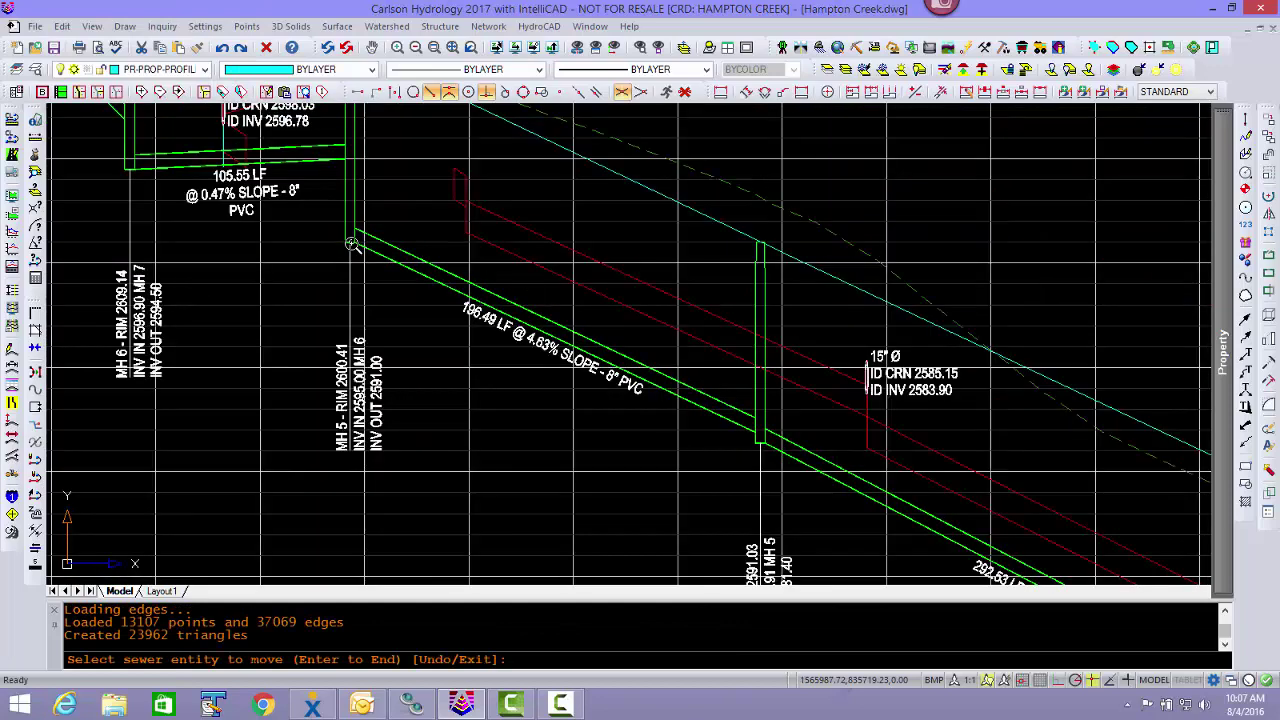
scroll(353, 248, "up", 3)
middle_click_drag(431, 482, 430, 355)
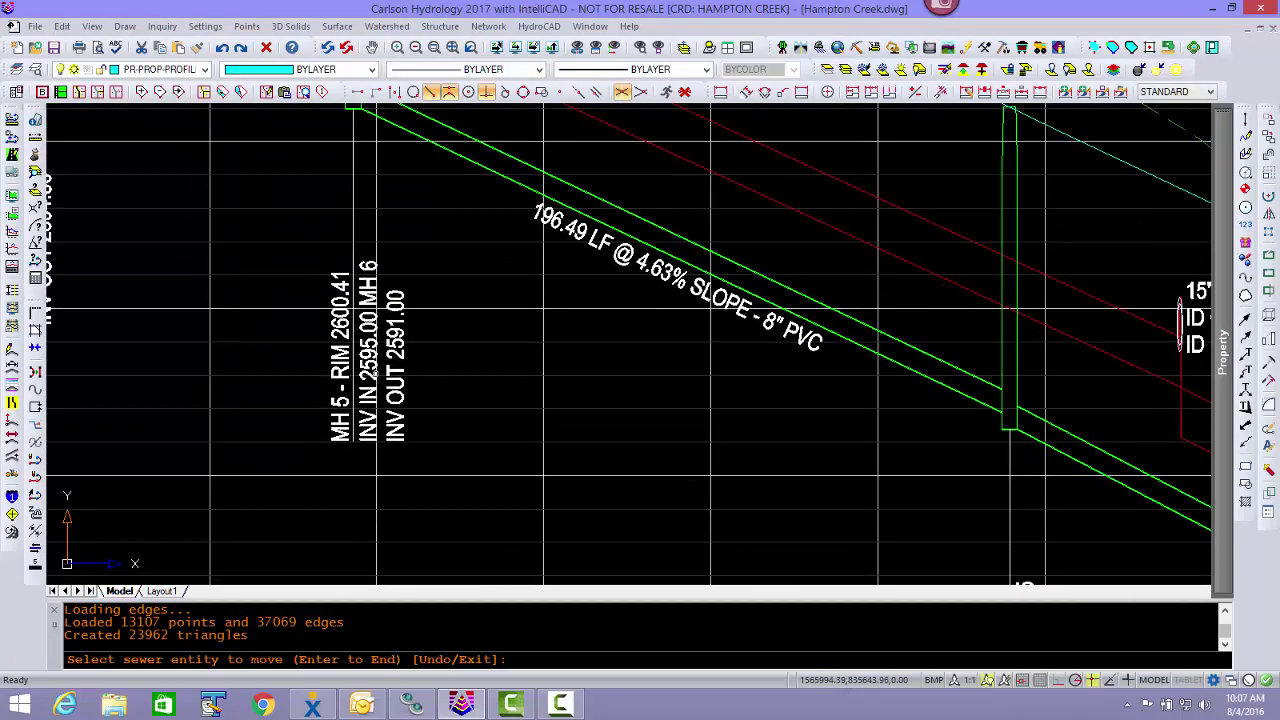
scroll(418, 221, "down", 2)
middle_click_drag(364, 162, 347, 288)
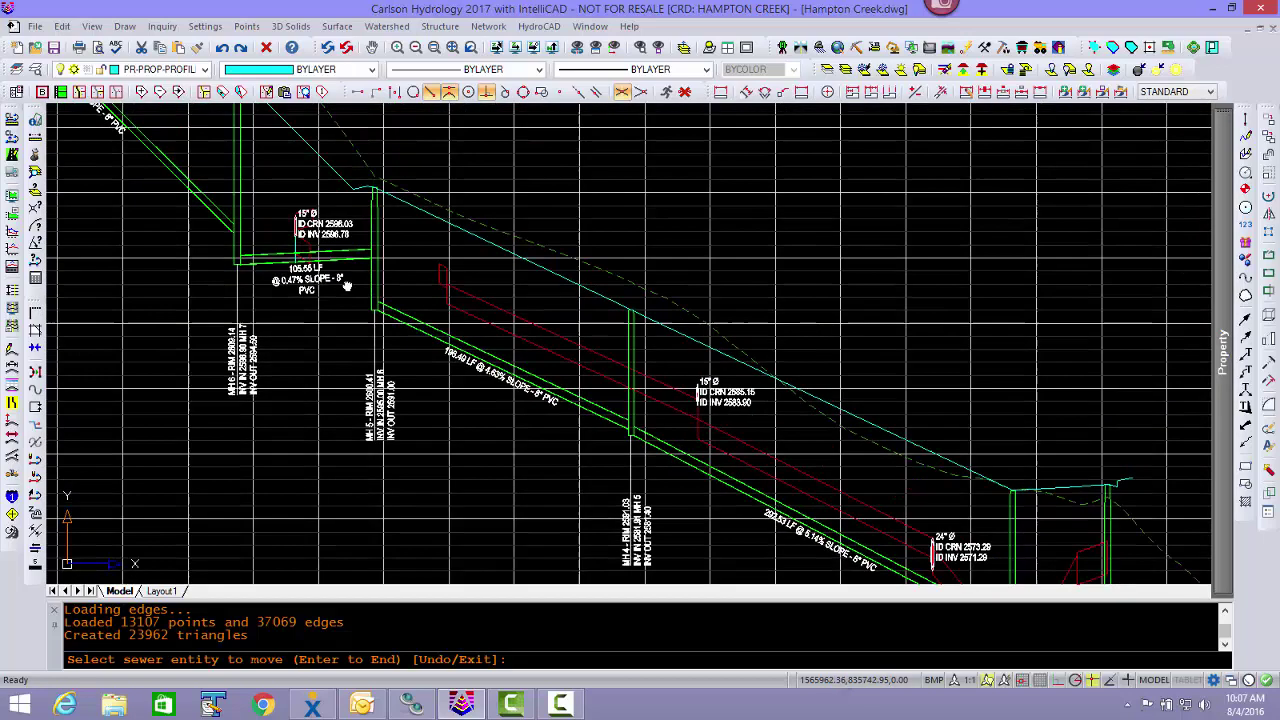
scroll(355, 248, "up", 2)
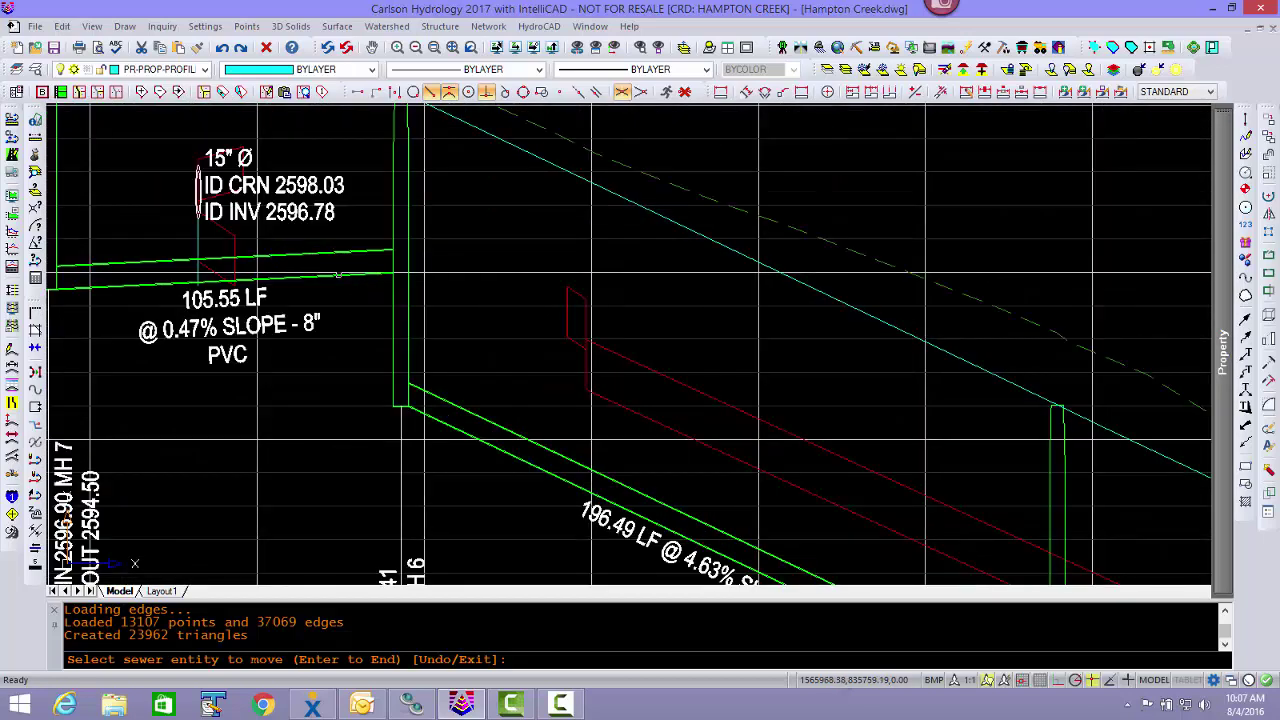
left_click(338, 274)
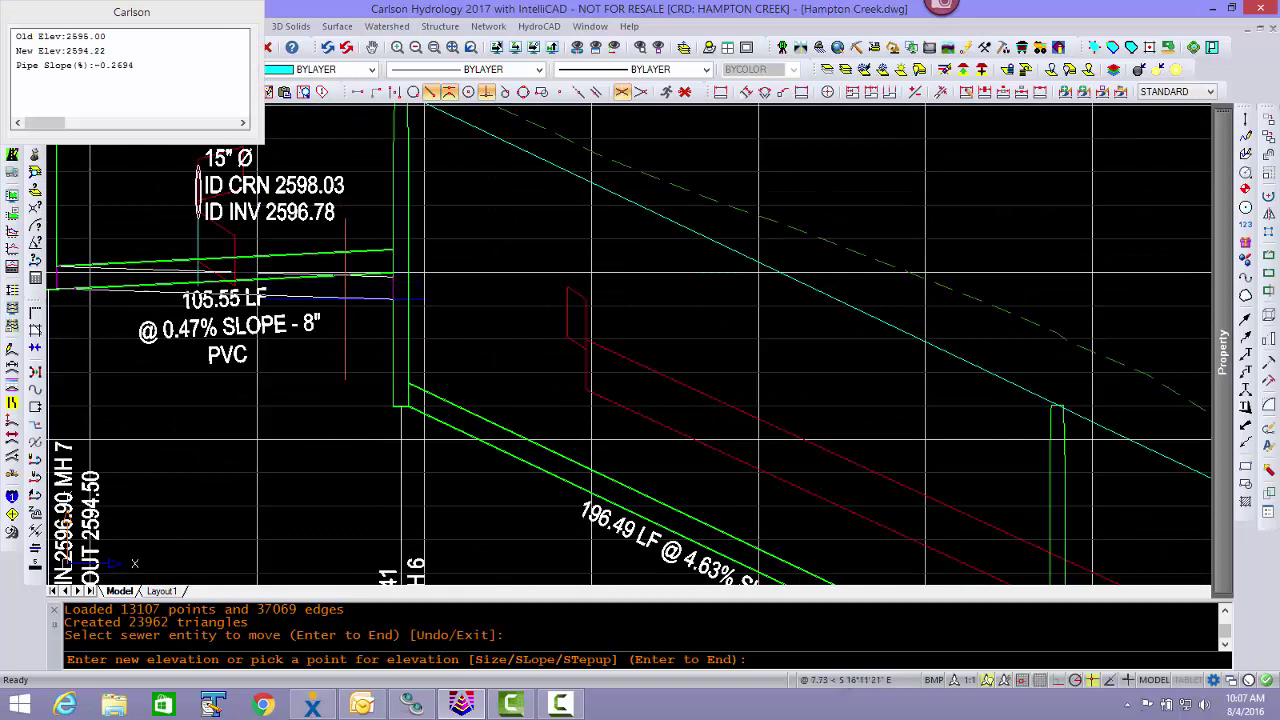
type("st")
key("Return")
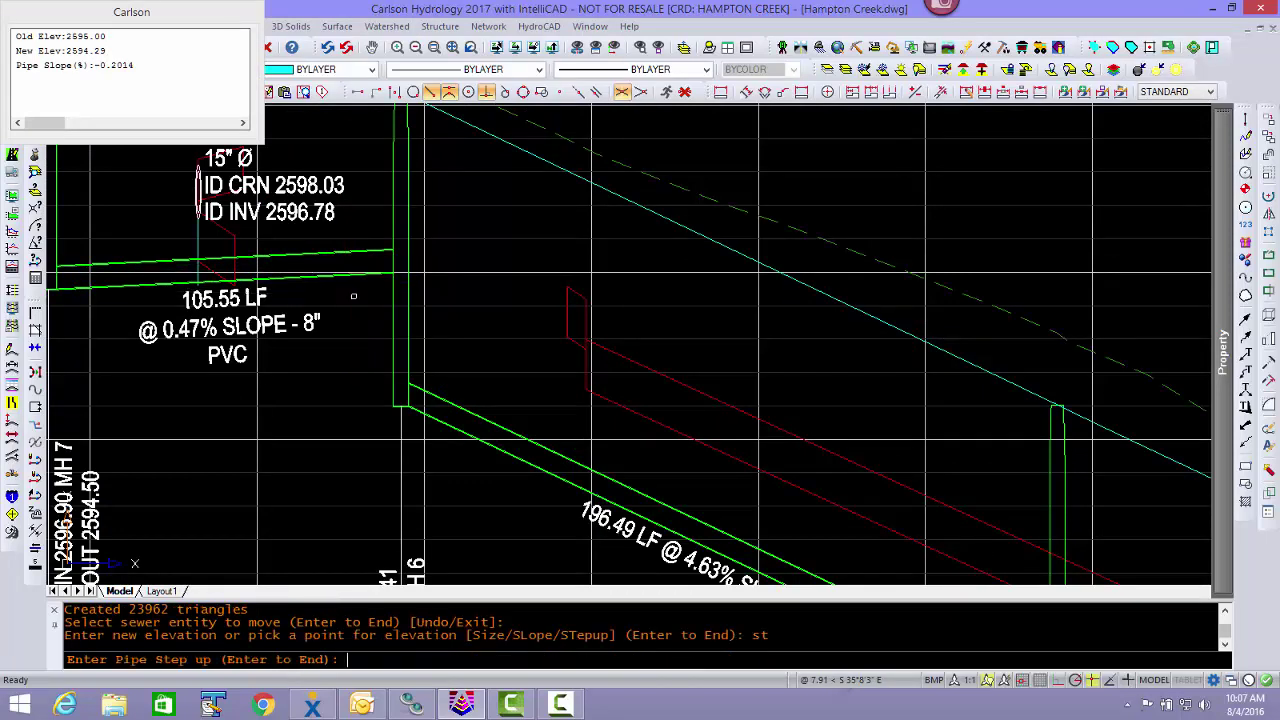
type("2.4")
key("Return")
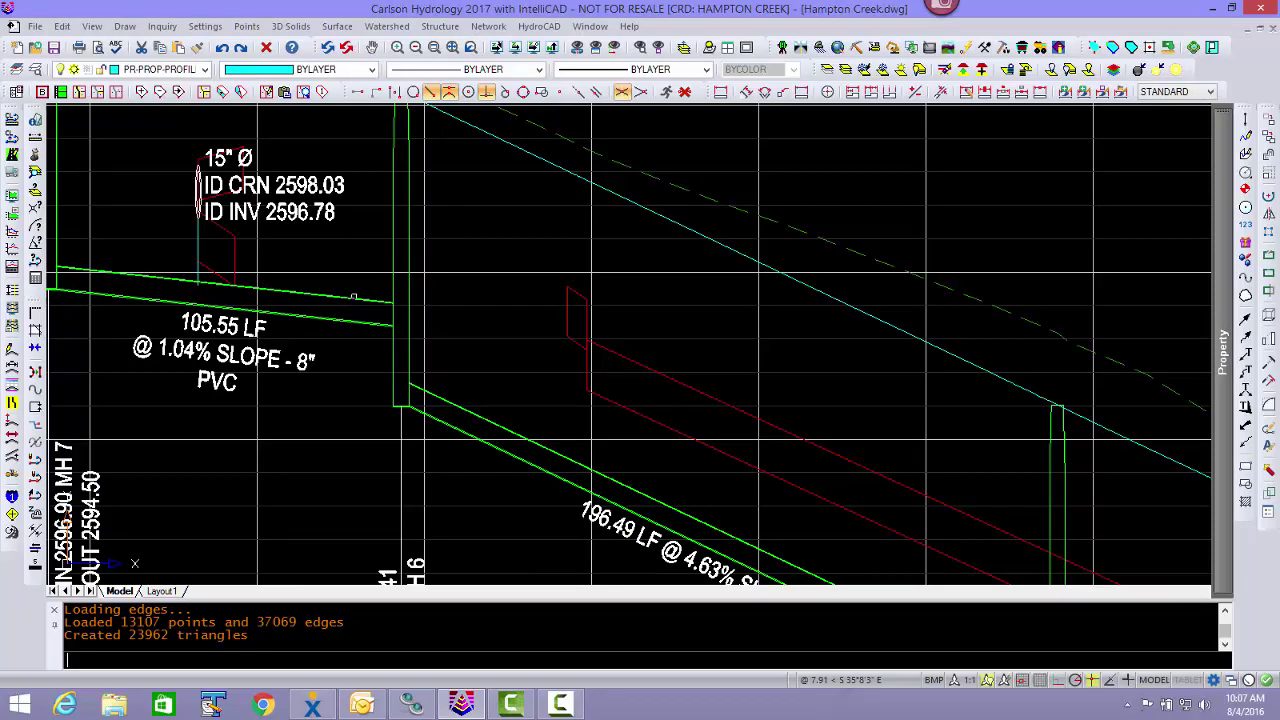
- Examine the 105.55 LF pipe between MH 6 and MH 5 against the clearance line below the 15-inch storm crossing
scroll(195, 300, "up", 1)
middle_click_drag(207, 312, 387, 279)
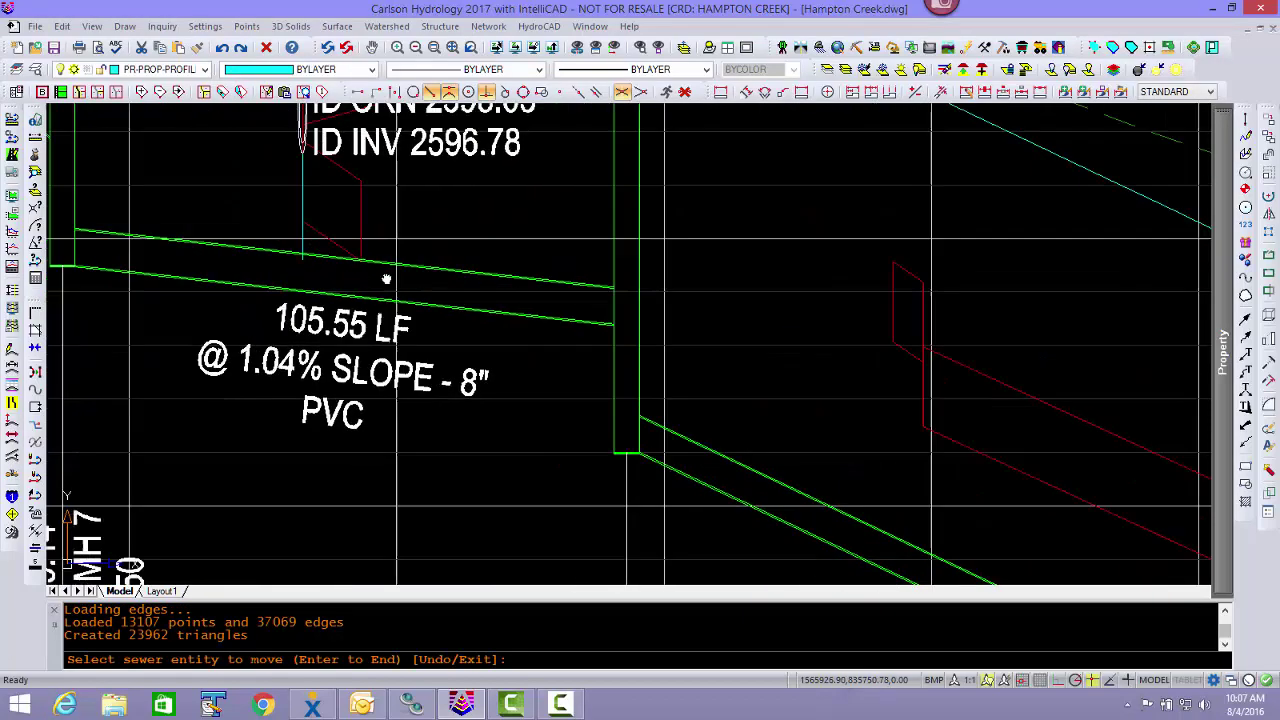
scroll(759, 428, "down", 4)
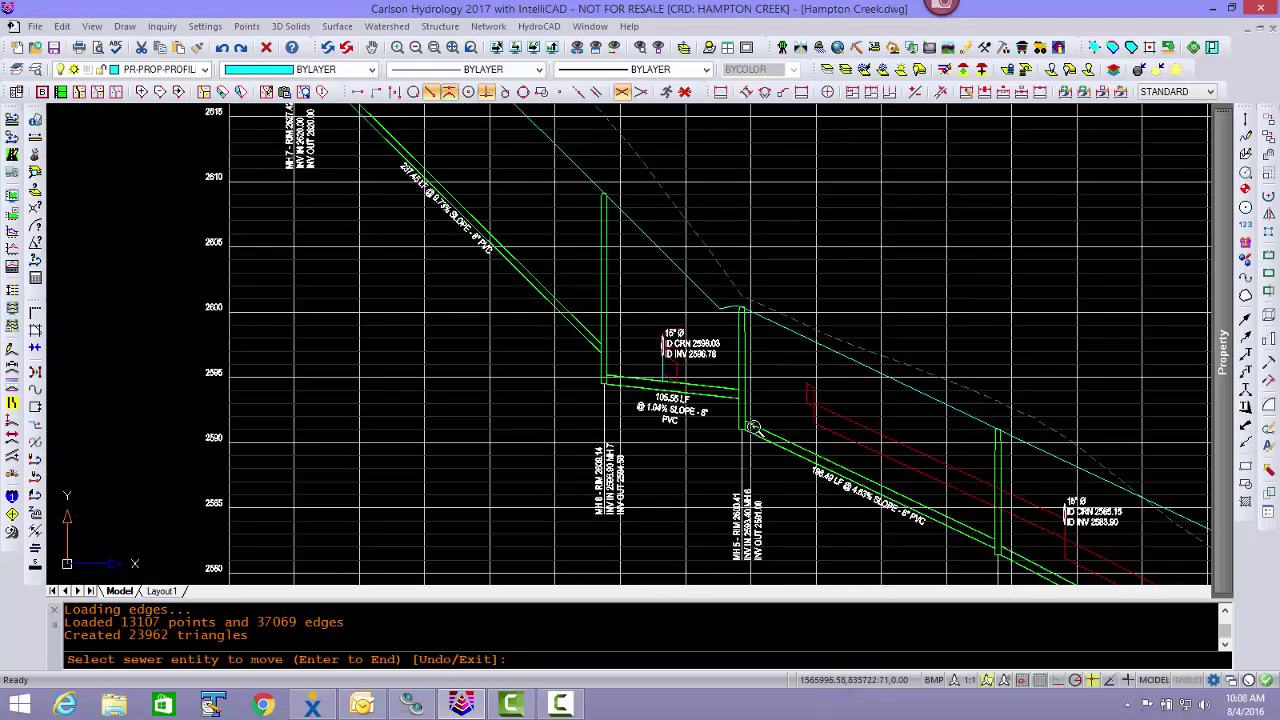
scroll(684, 376, "up", 5)
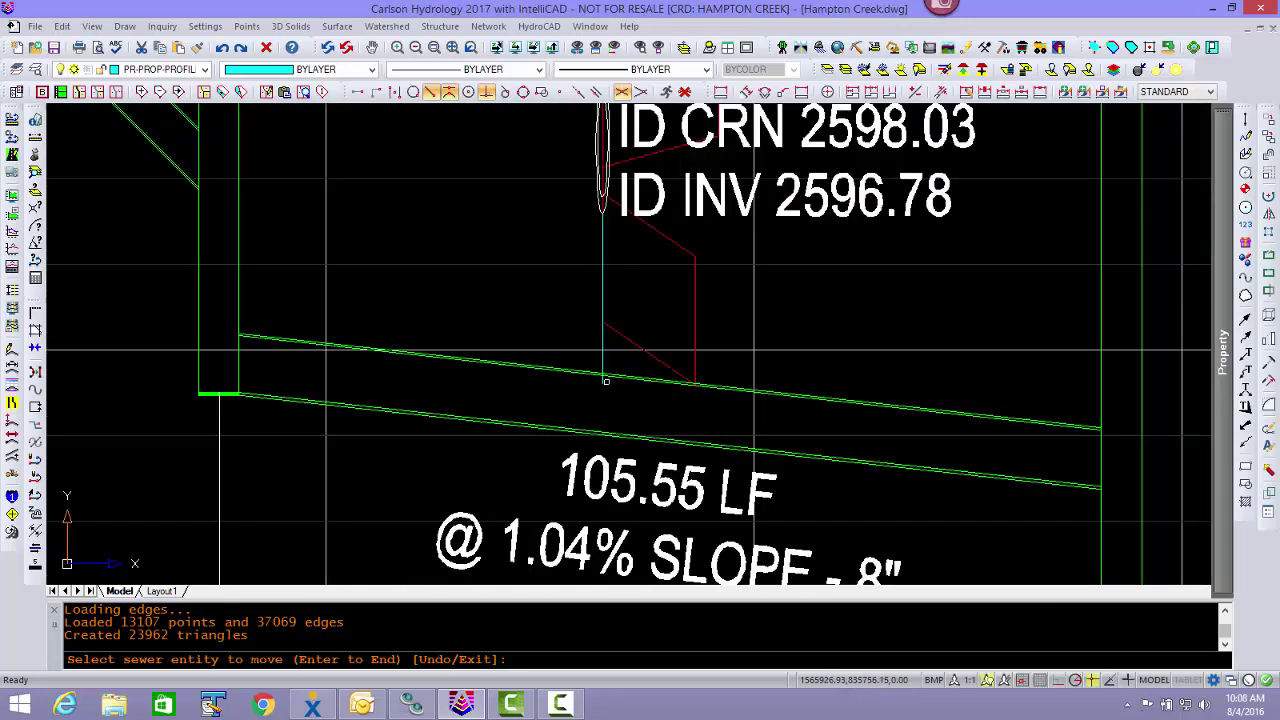
scroll(605, 381, "down", 3)
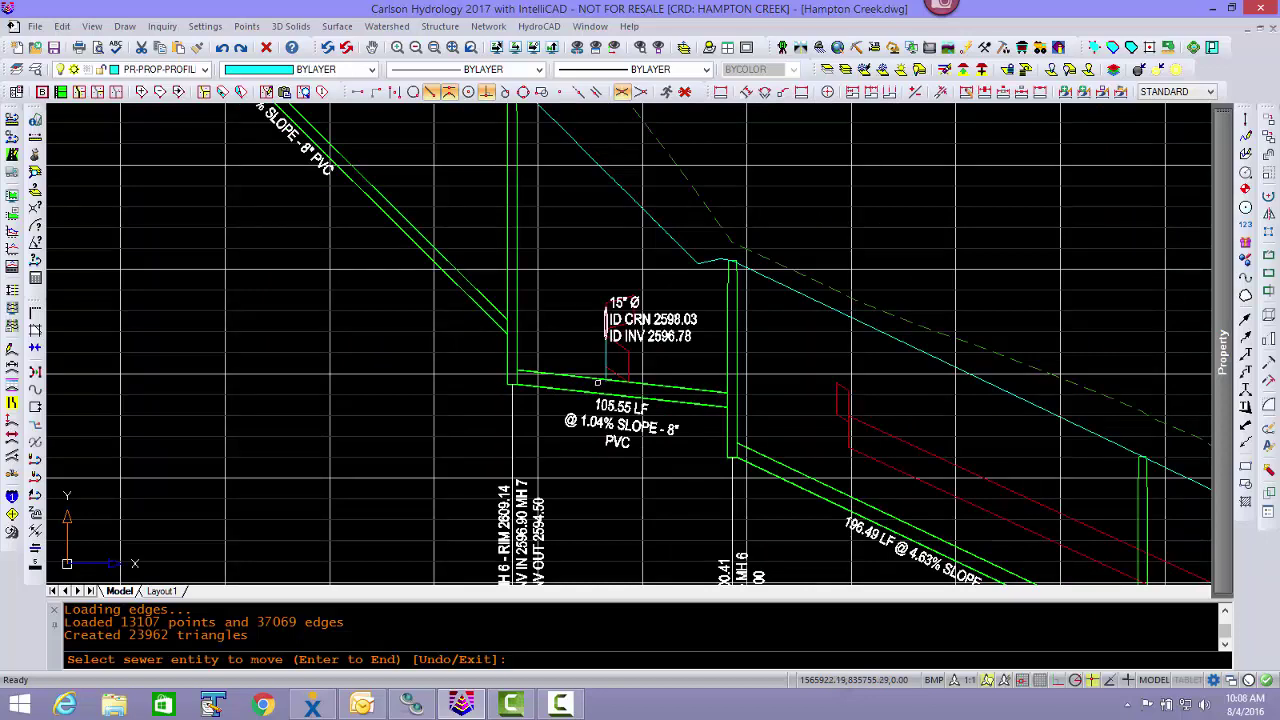
scroll(609, 372, "up", 5)
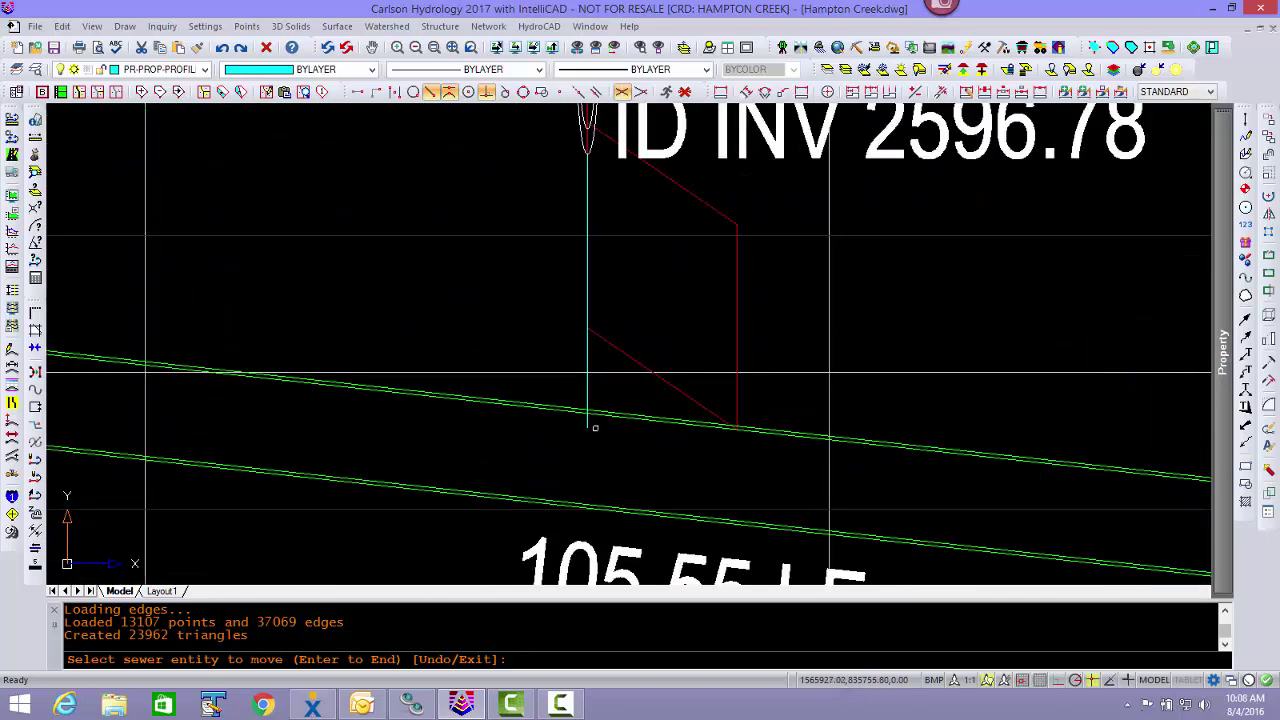
scroll(594, 427, "down", 5)
middle_click_drag(594, 427, 420, 210)
middle_click_drag(451, 291, 442, 287)
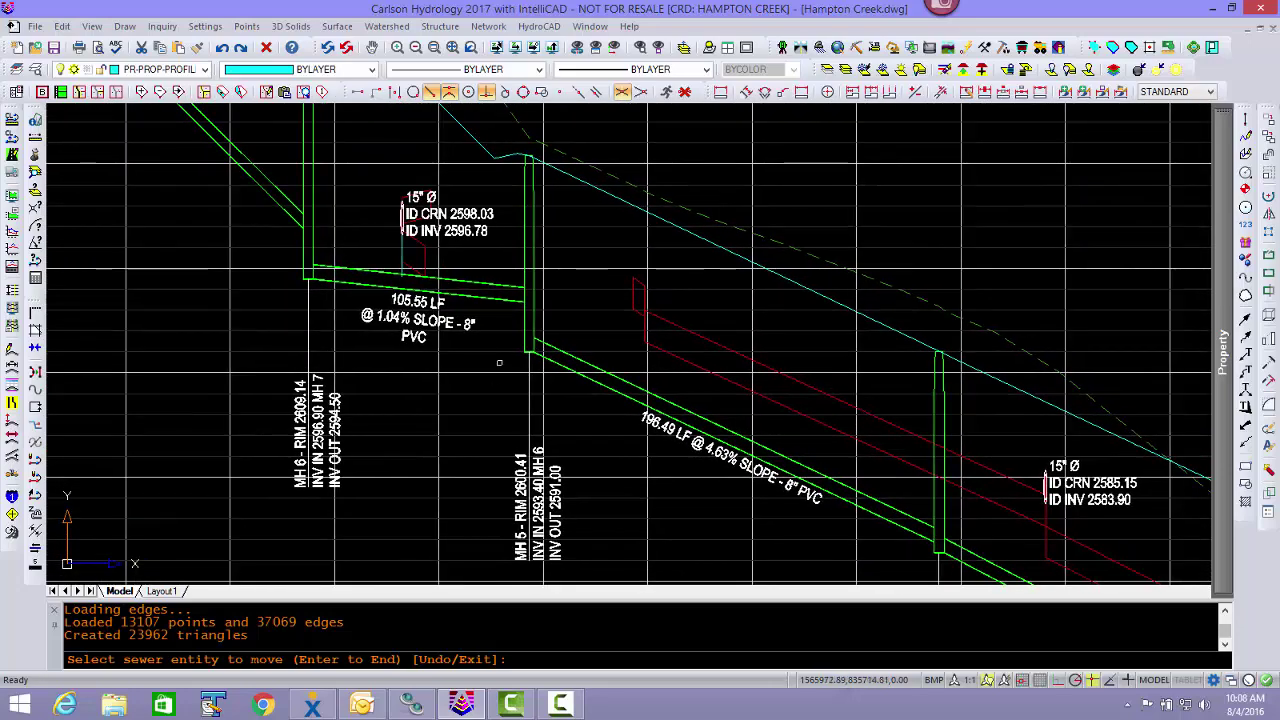
- Lower the MH 4 end of the 292.53 LF pipe to elevation 2580 in the profile
middle_click_drag(688, 476, 520, 371)
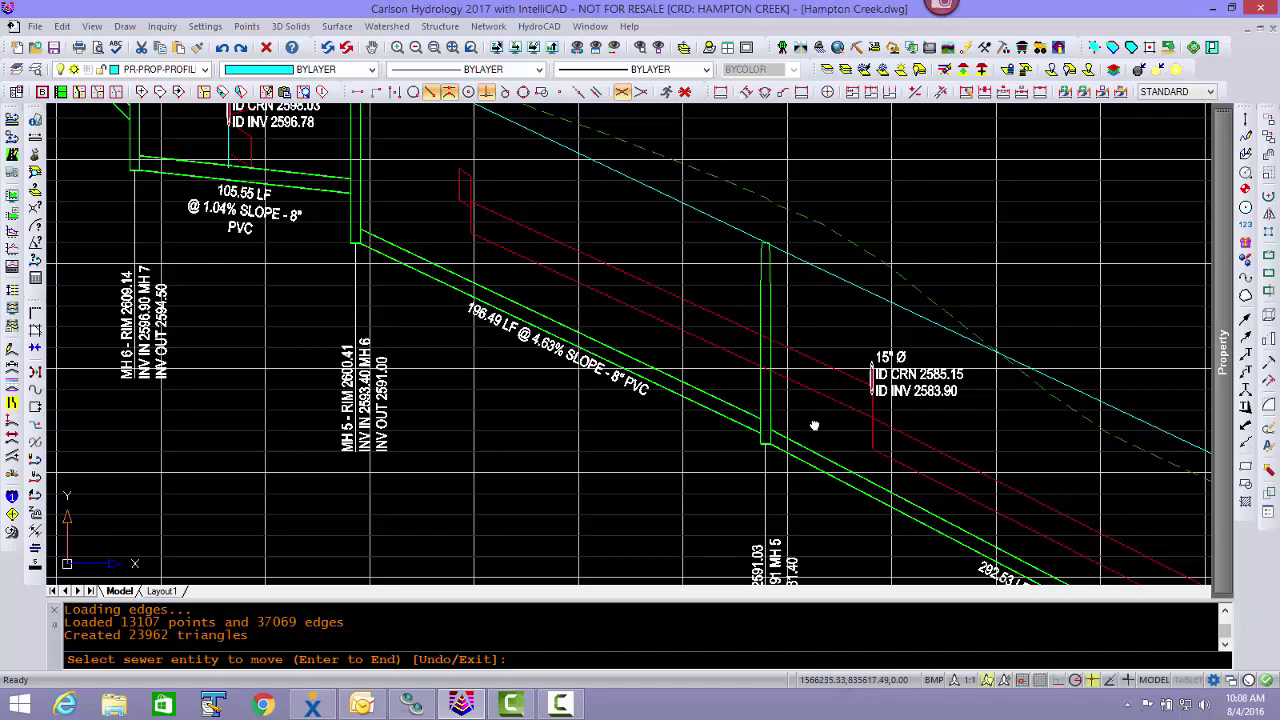
mouse_move(814, 426)
middle_mouse_down()
mouse_move(580, 323)
mouse_move(514, 266)
mouse_move(473, 271)
middle_mouse_up()
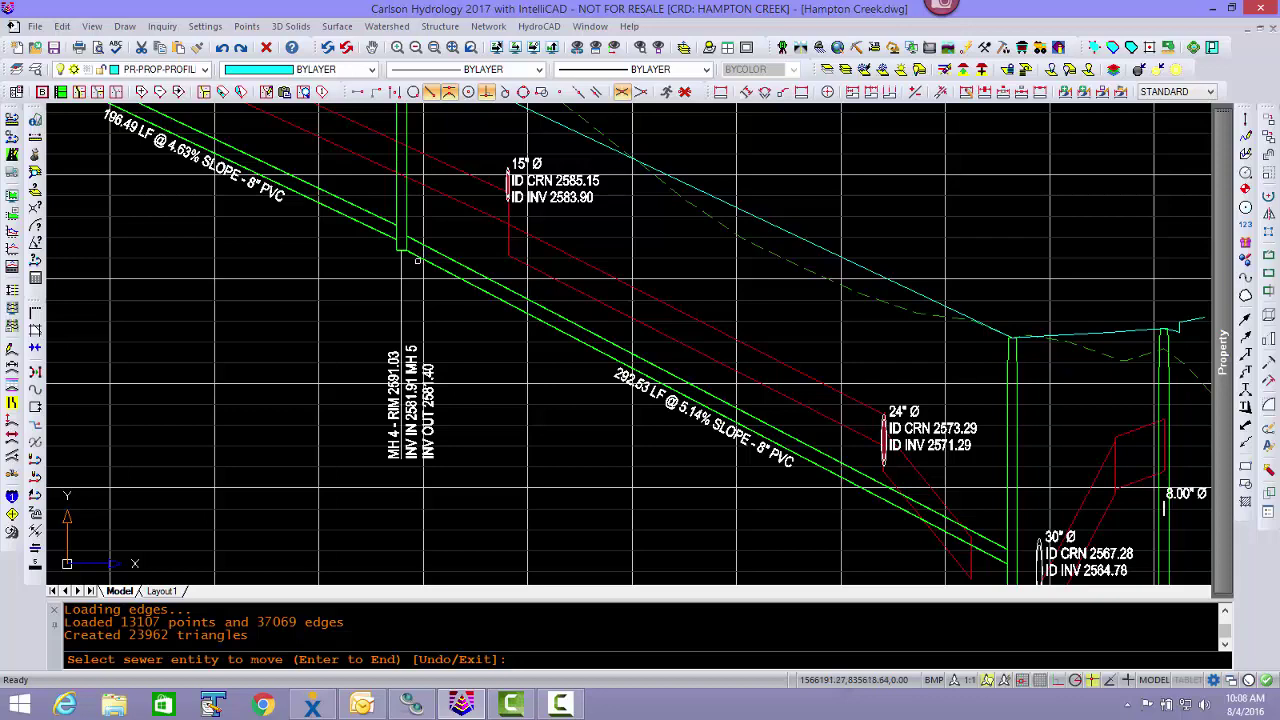
scroll(418, 260, "up", 3)
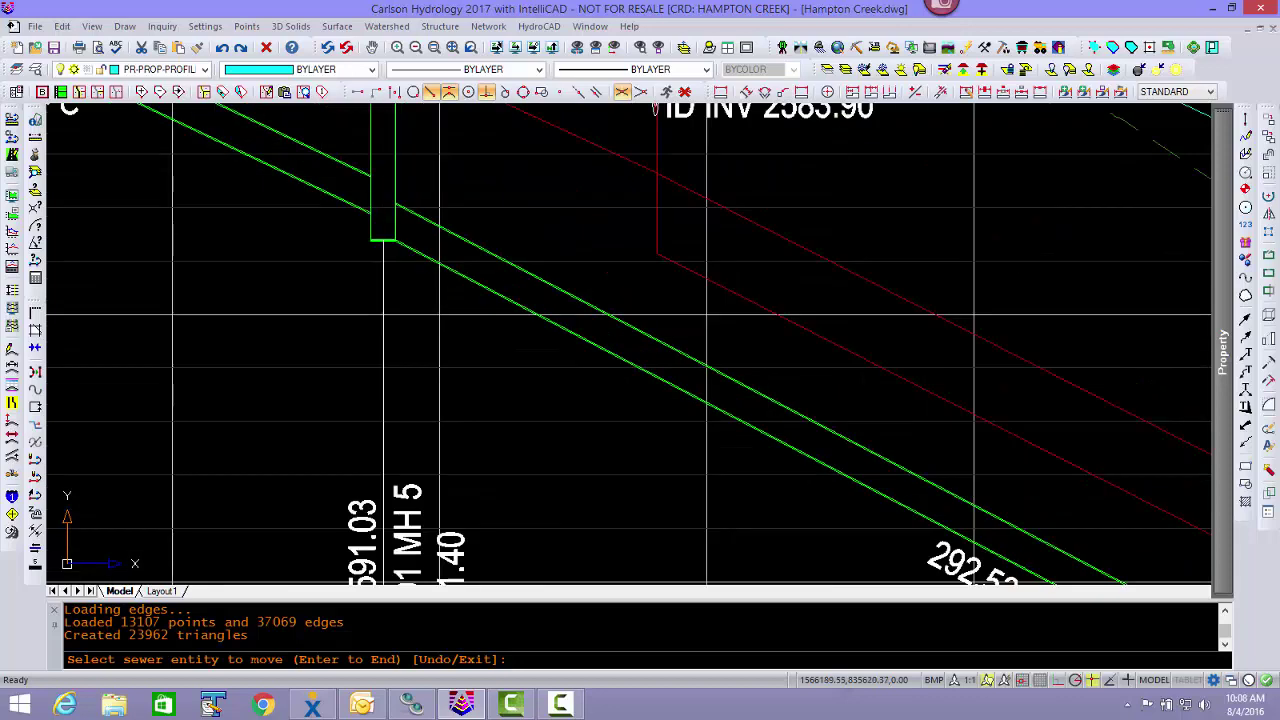
left_click(407, 243)
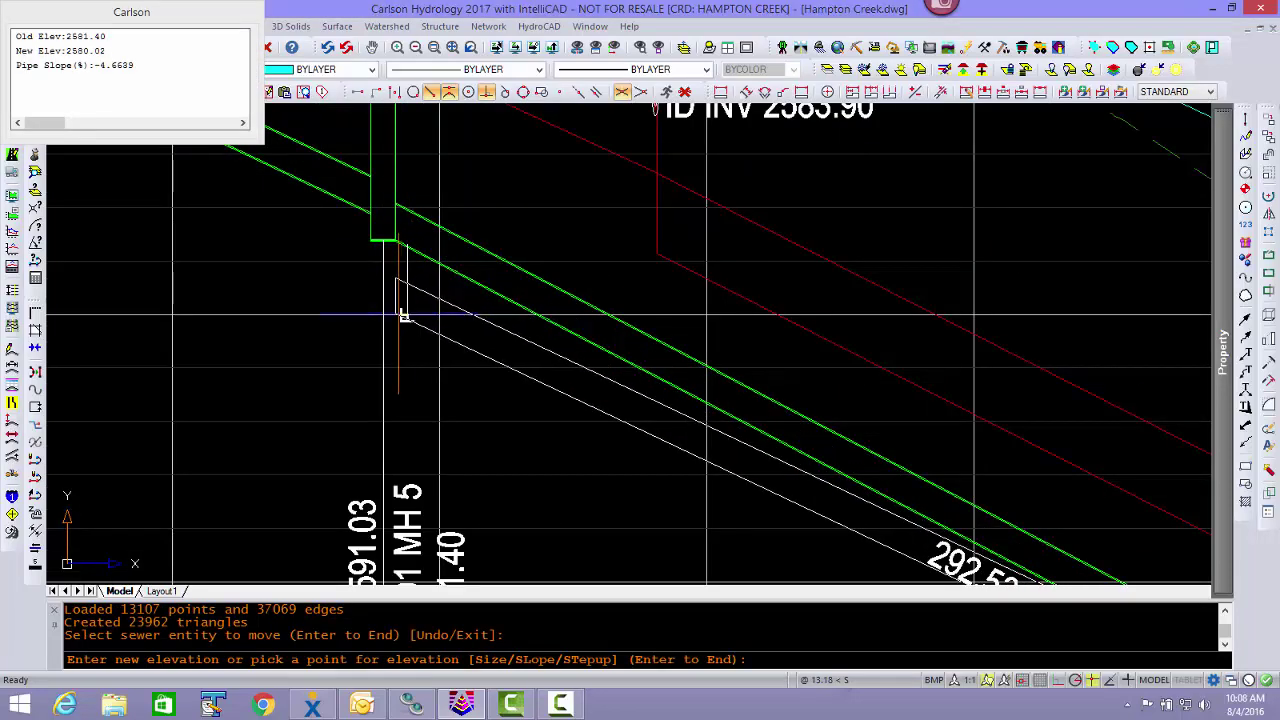
left_click(398, 314)
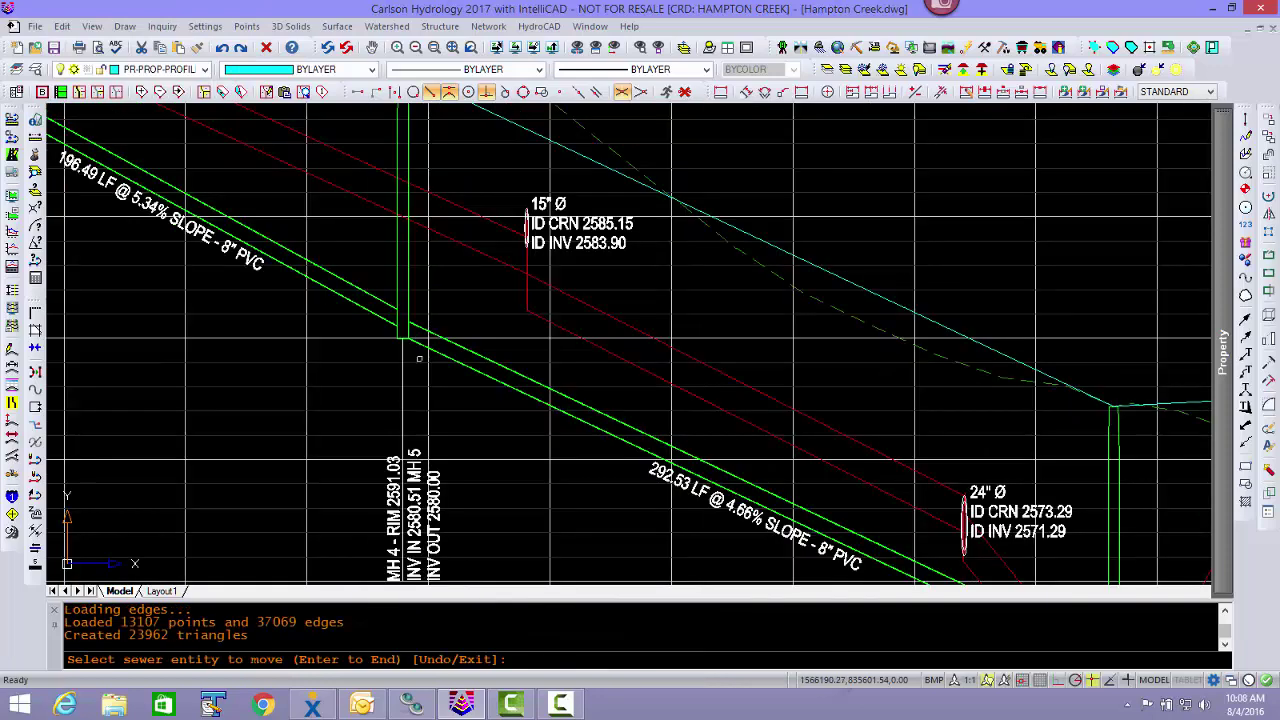
- Inspect the 24-inch storm crossing above the 292.53 LF pipe and end the sewer profile edit
middle_click_drag(658, 434, 512, 292)
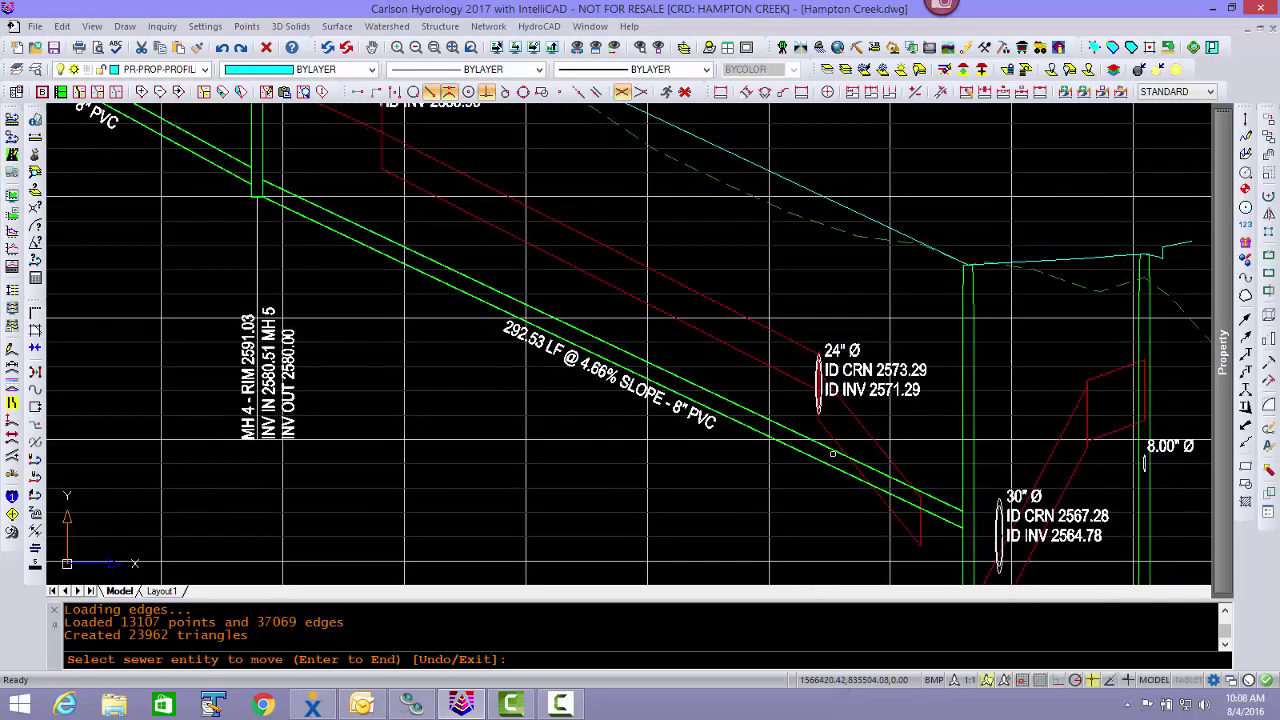
middle_click_drag(807, 414, 640, 320)
scroll(655, 308, "up", 5)
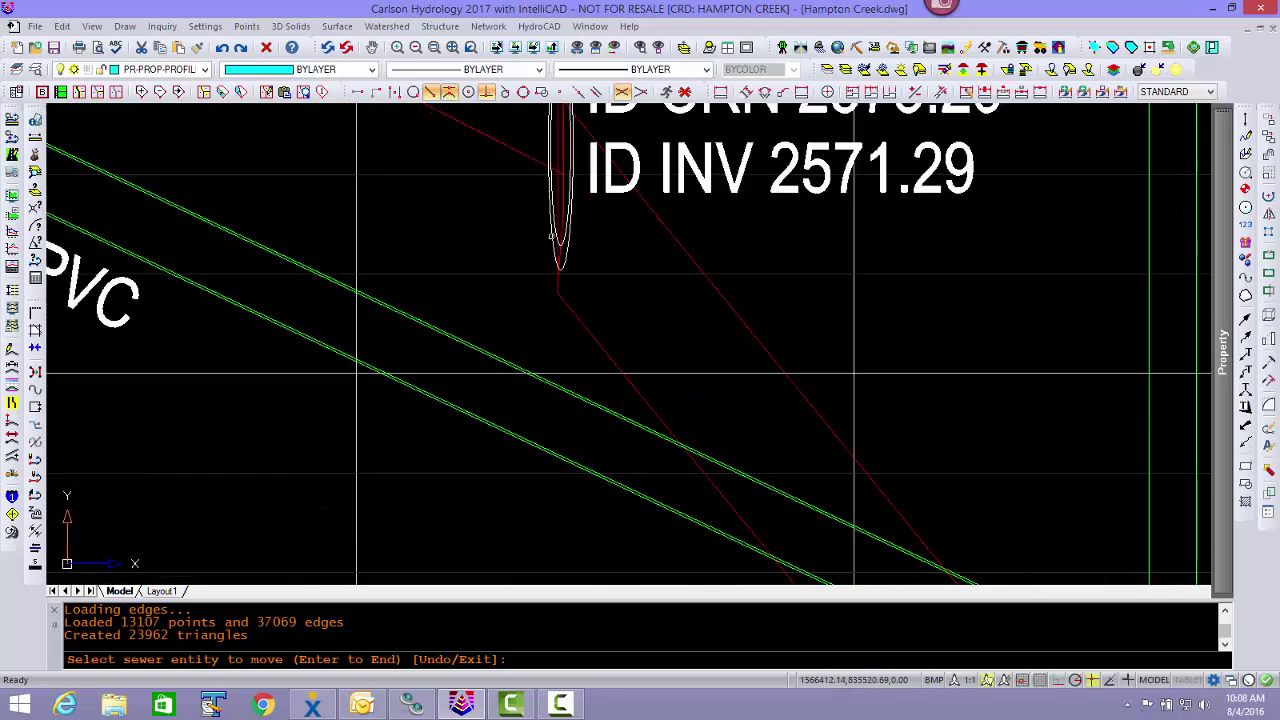
scroll(566, 256, "down", 5)
mouse_move(567, 374)
middle_mouse_down()
mouse_move(606, 437)
mouse_move(630, 431)
middle_mouse_up()
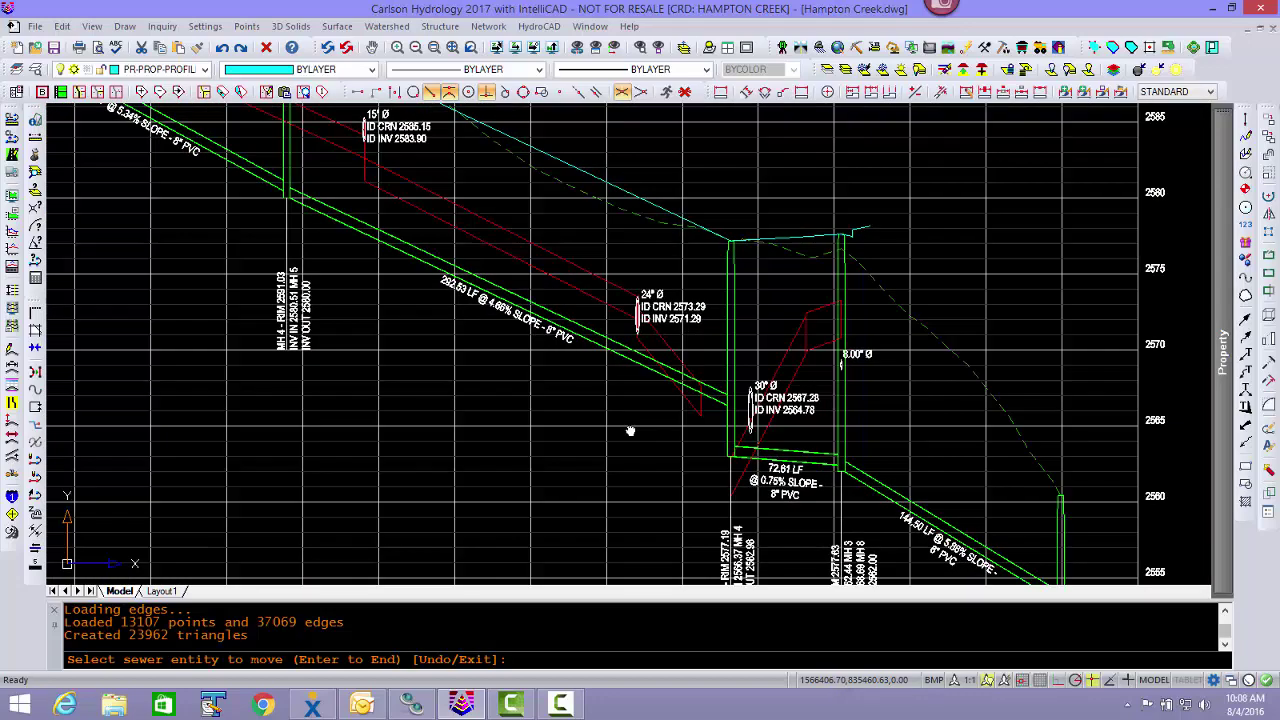
key("Escape")
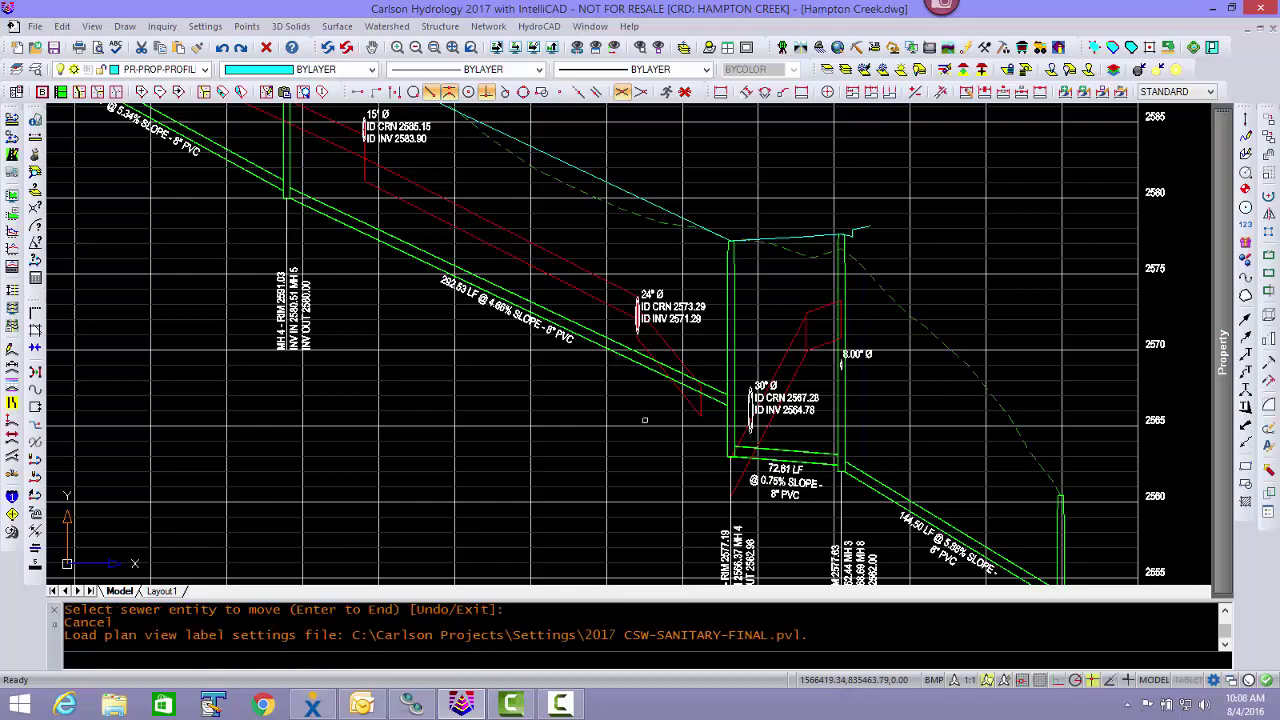
- Draw a vertical polyline 20 units long straight down from the bottom quadrant of the 24-inch storm crossing as a clearance guide
type("pl")
key("Return")
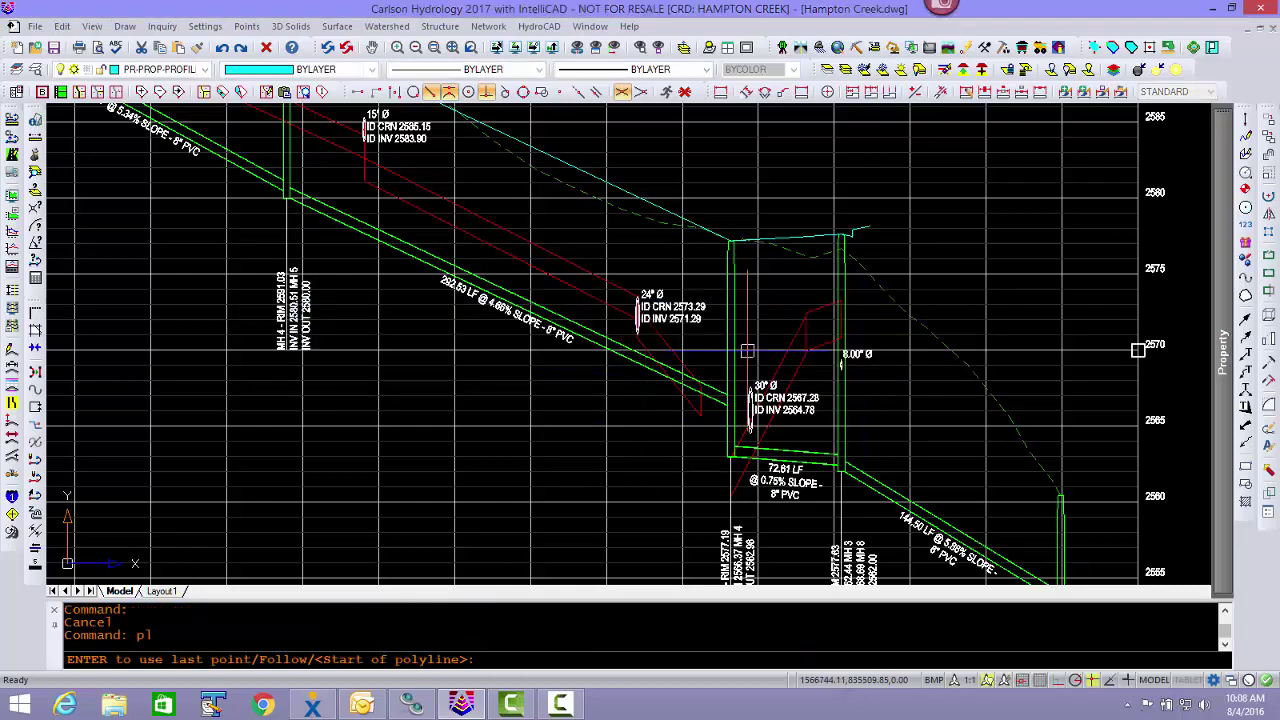
right_click(637, 338, "shift")
left_click(757, 529)
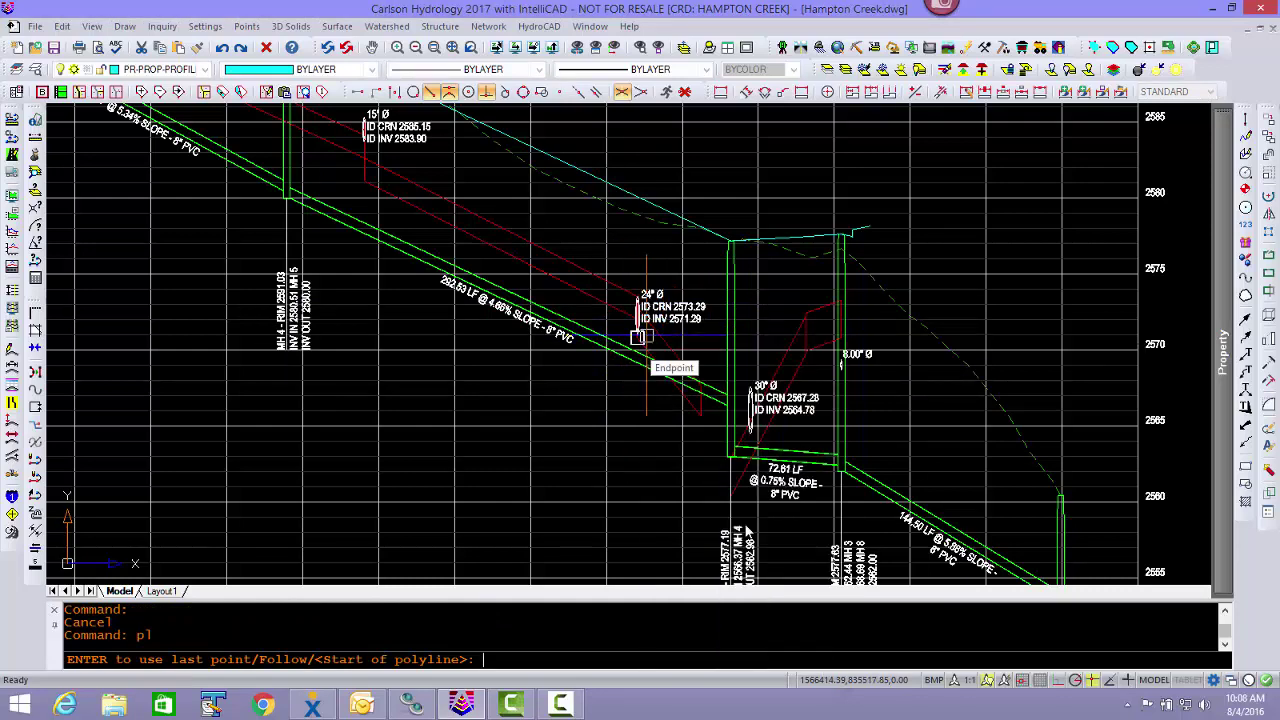
scroll(660, 403, "up", 6)
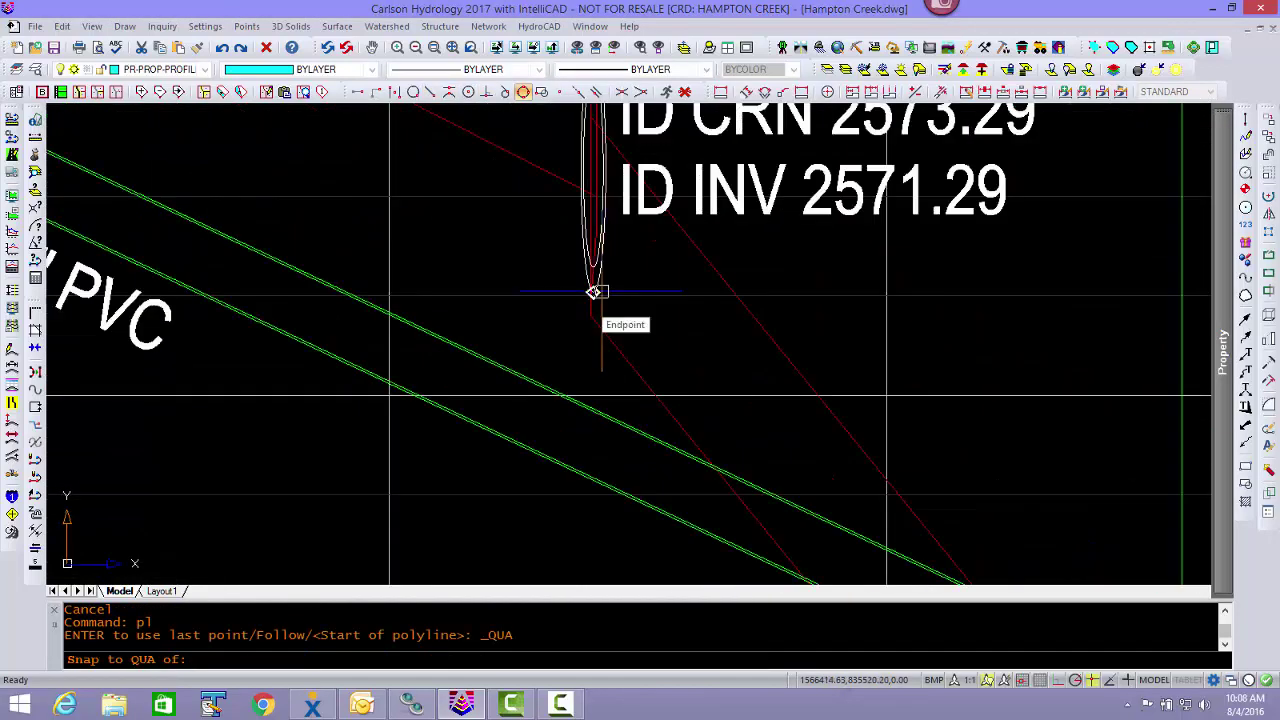
left_click(594, 289)
middle_click_drag(574, 534, 603, 280)
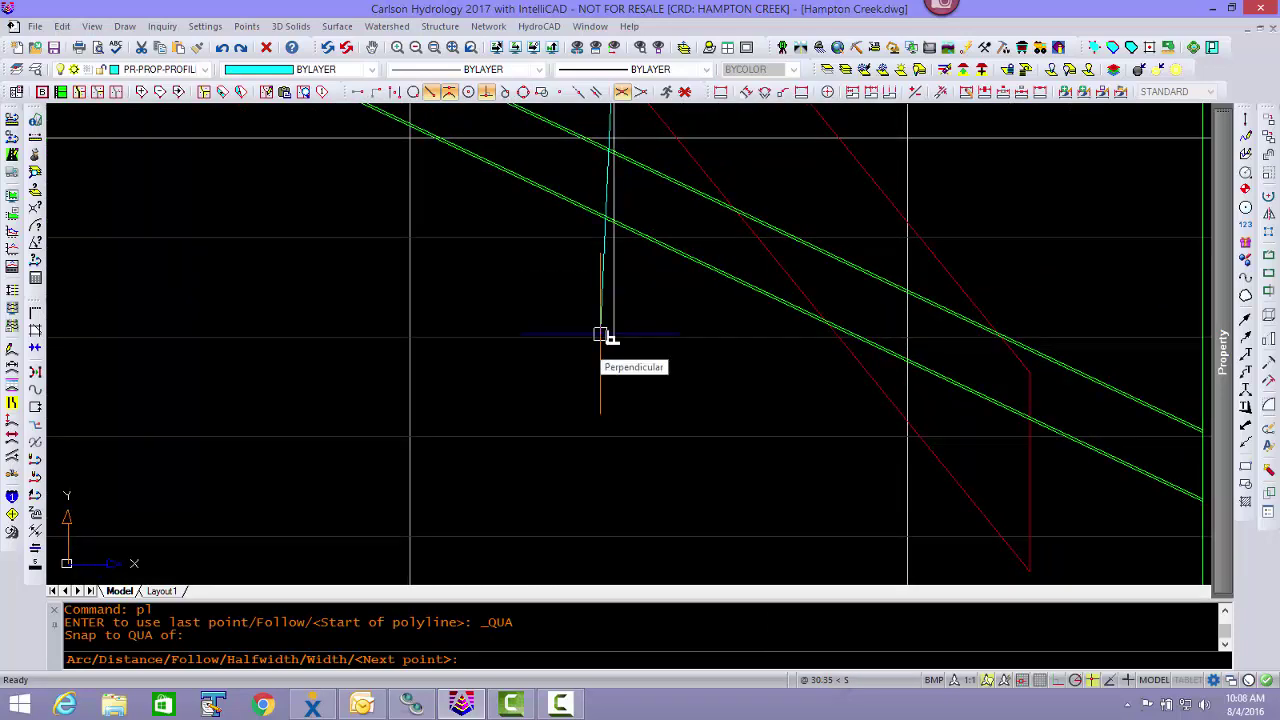
type("20")
key("Return")
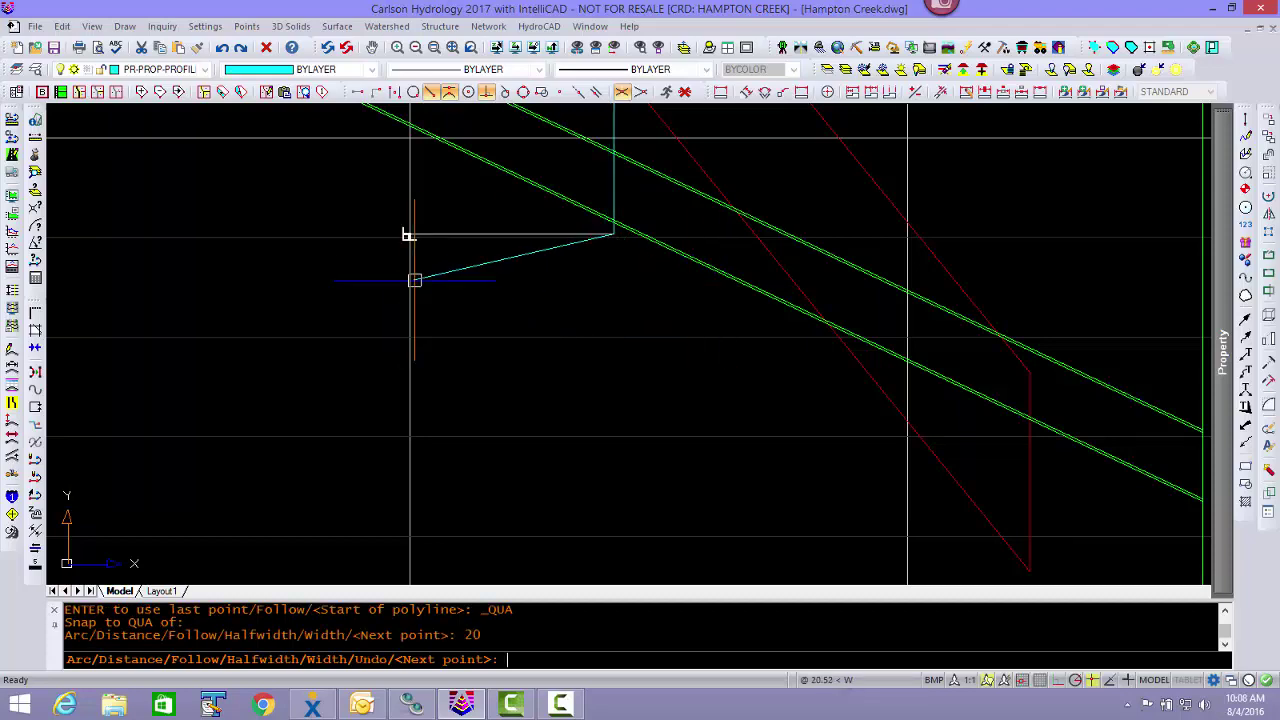
scroll(413, 280, "down", 5)
key("Escape")
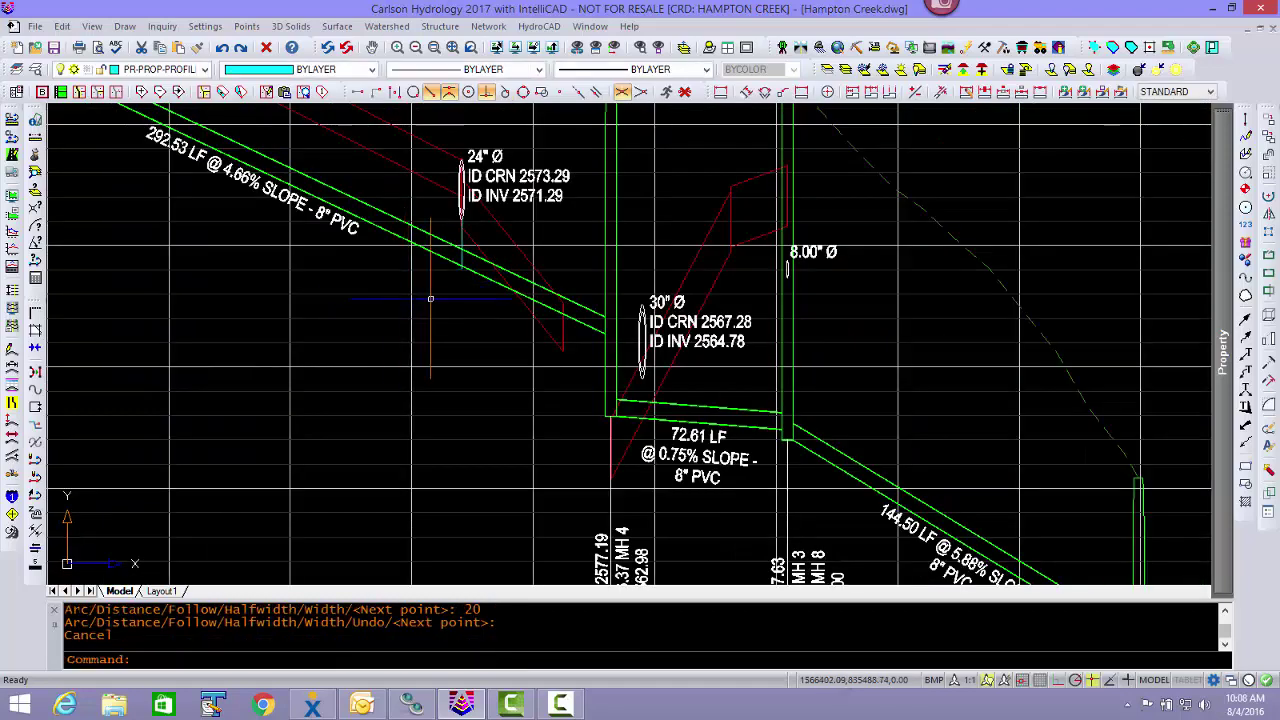
- Restart editing the sewer in profile and lower the MH 3 end of the 292.53 LF pipe to elevation 2565
middle_click_drag(404, 294, 504, 364)
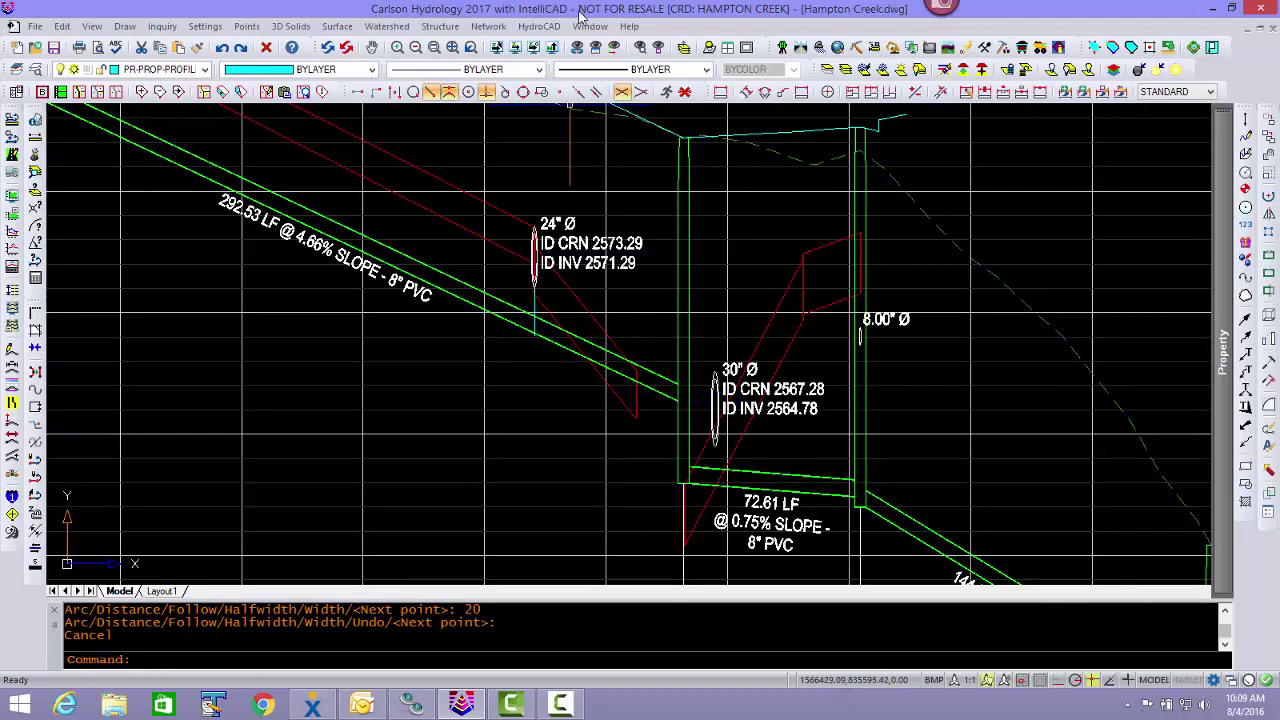
left_click(488, 26)
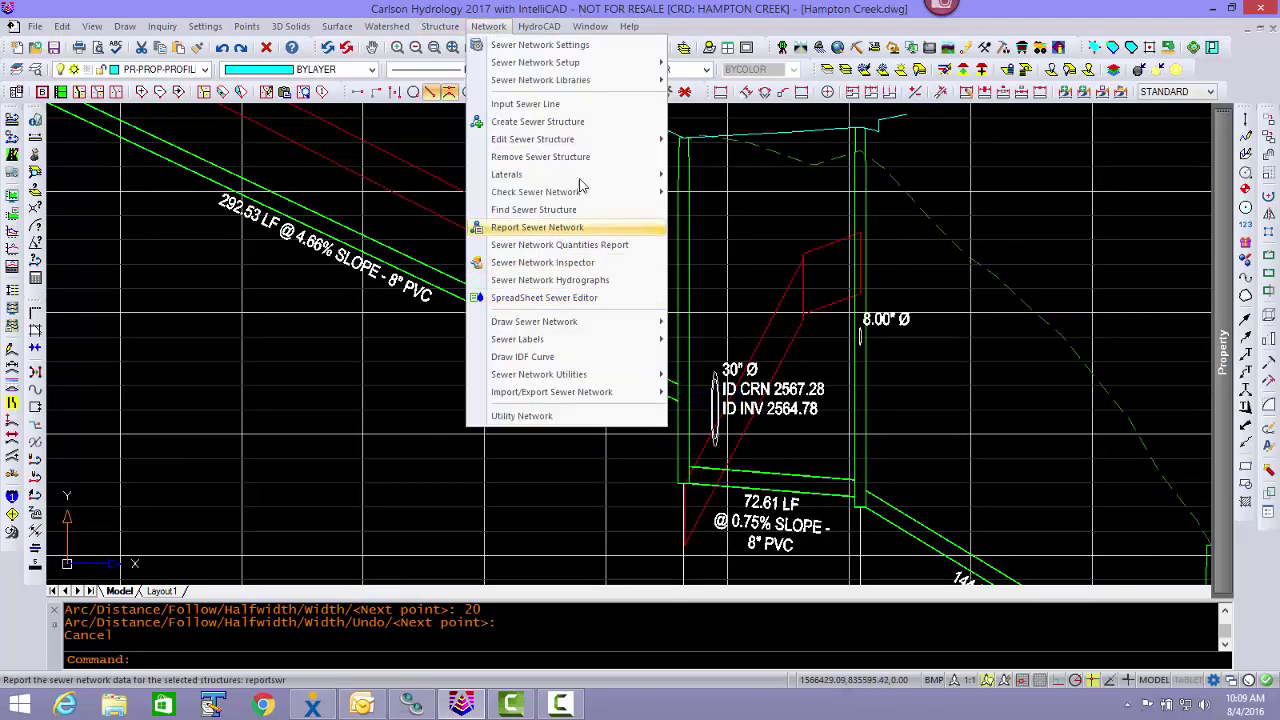
mouse_move(574, 146)
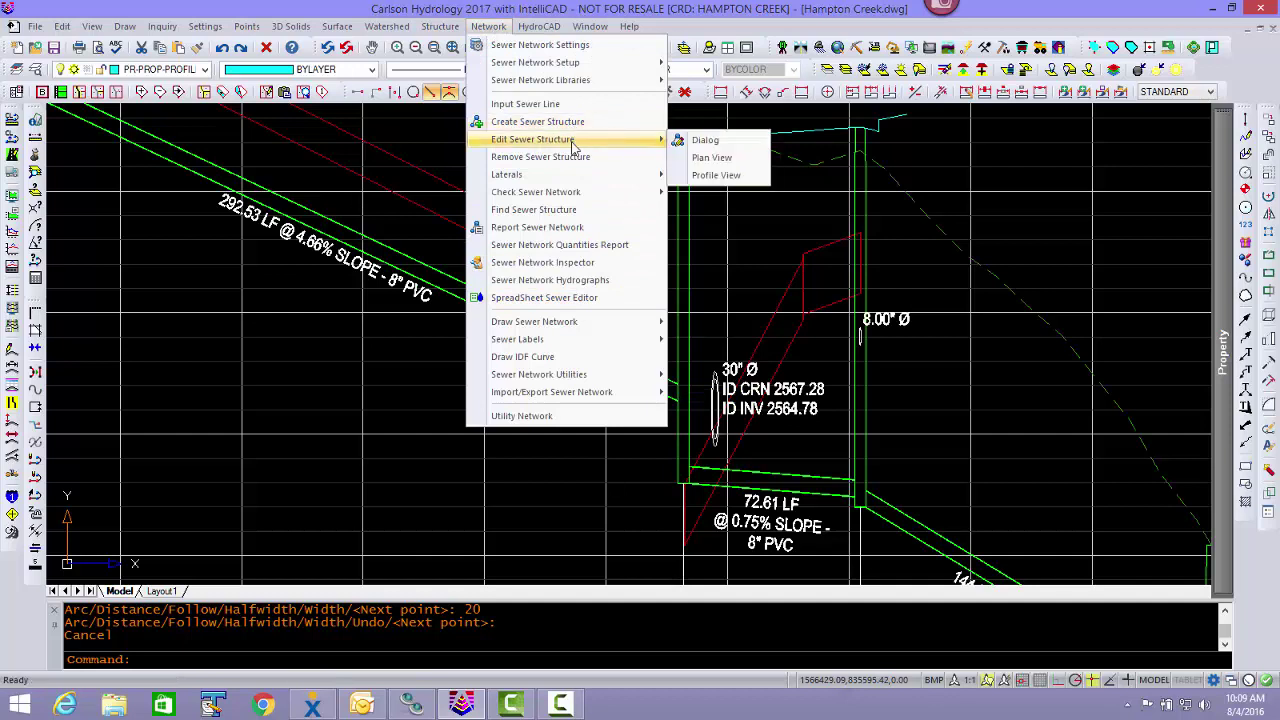
left_click(716, 175)
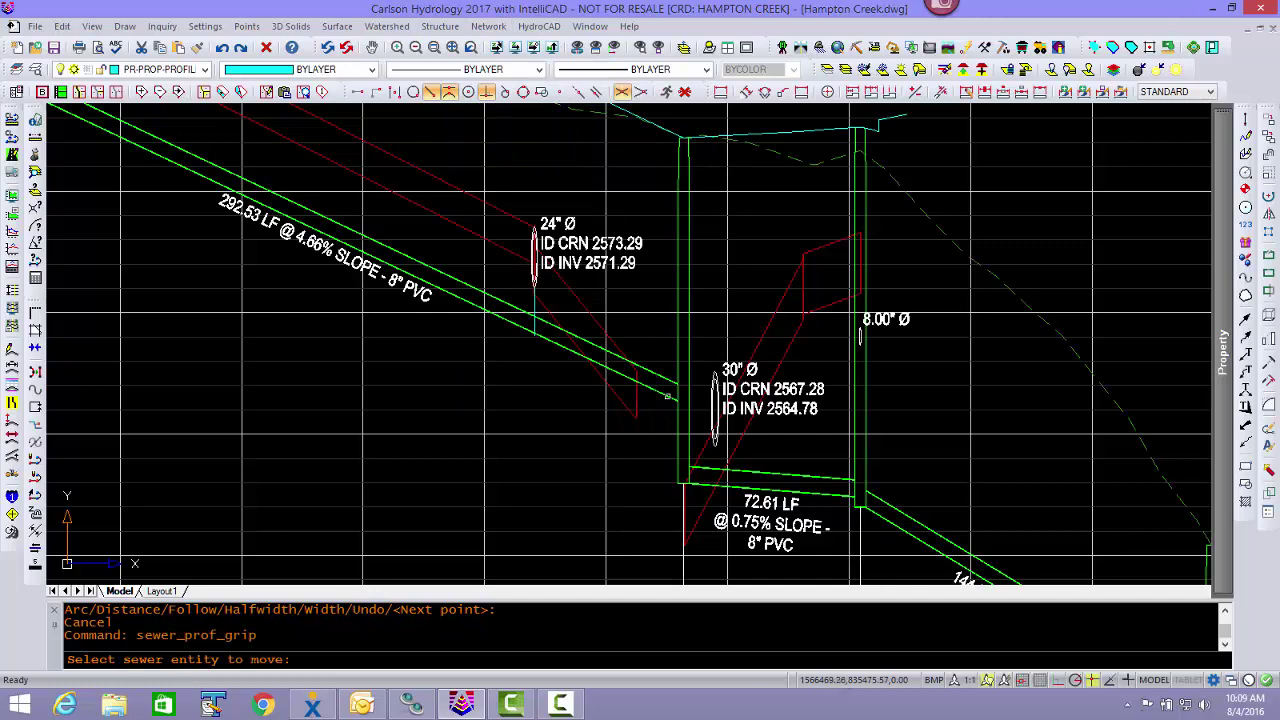
left_click(670, 397)
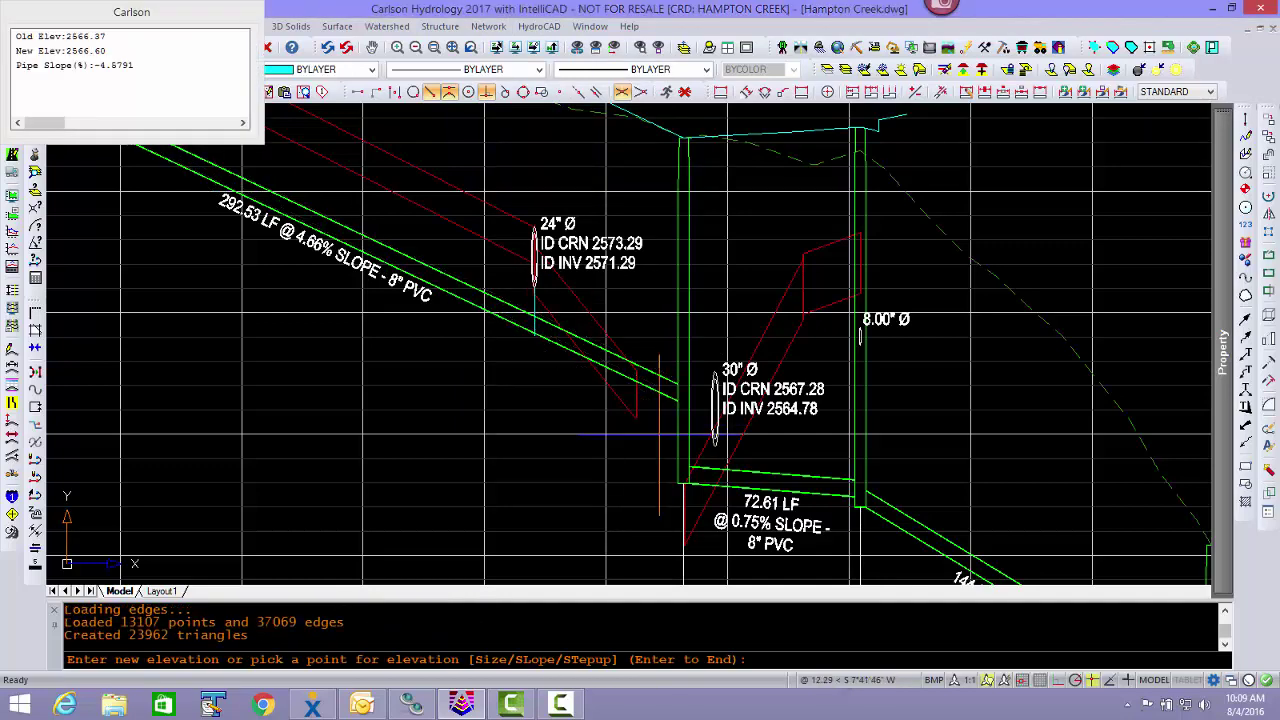
mouse_move(654, 456)
middle_mouse_down()
mouse_move(657, 443)
mouse_move(659, 463)
middle_mouse_up()
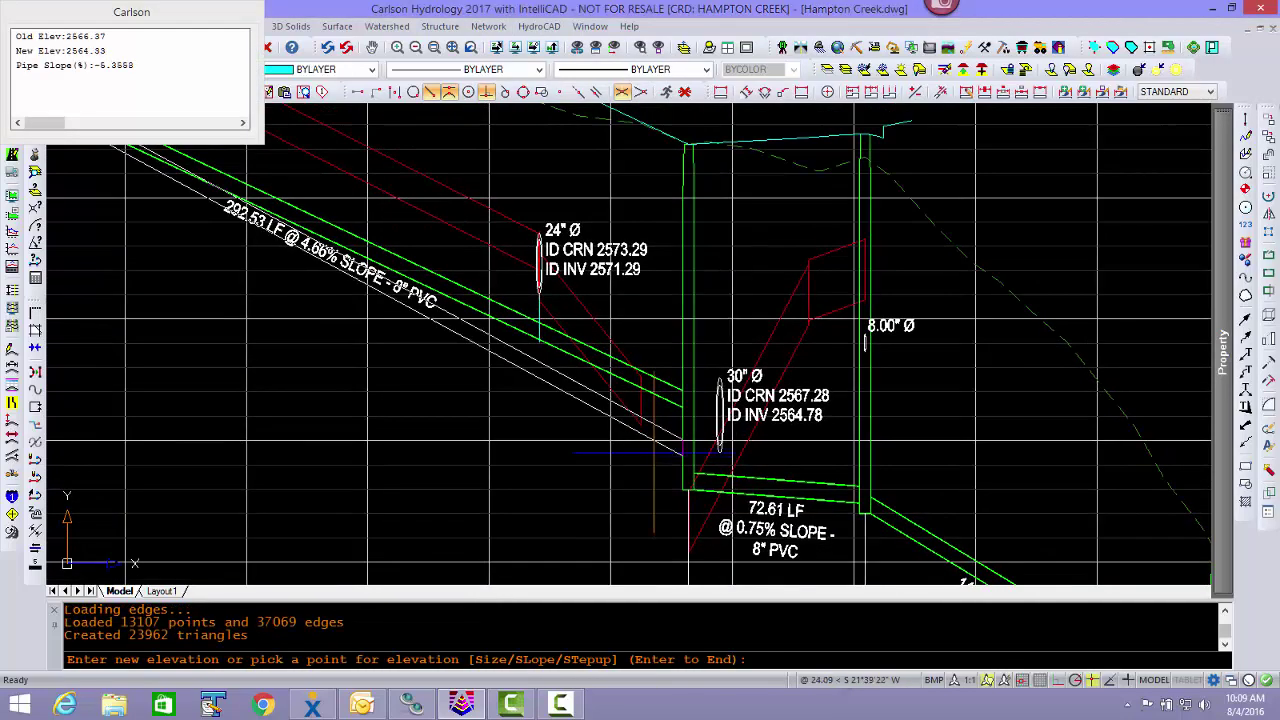
scroll(657, 455, "up", 4)
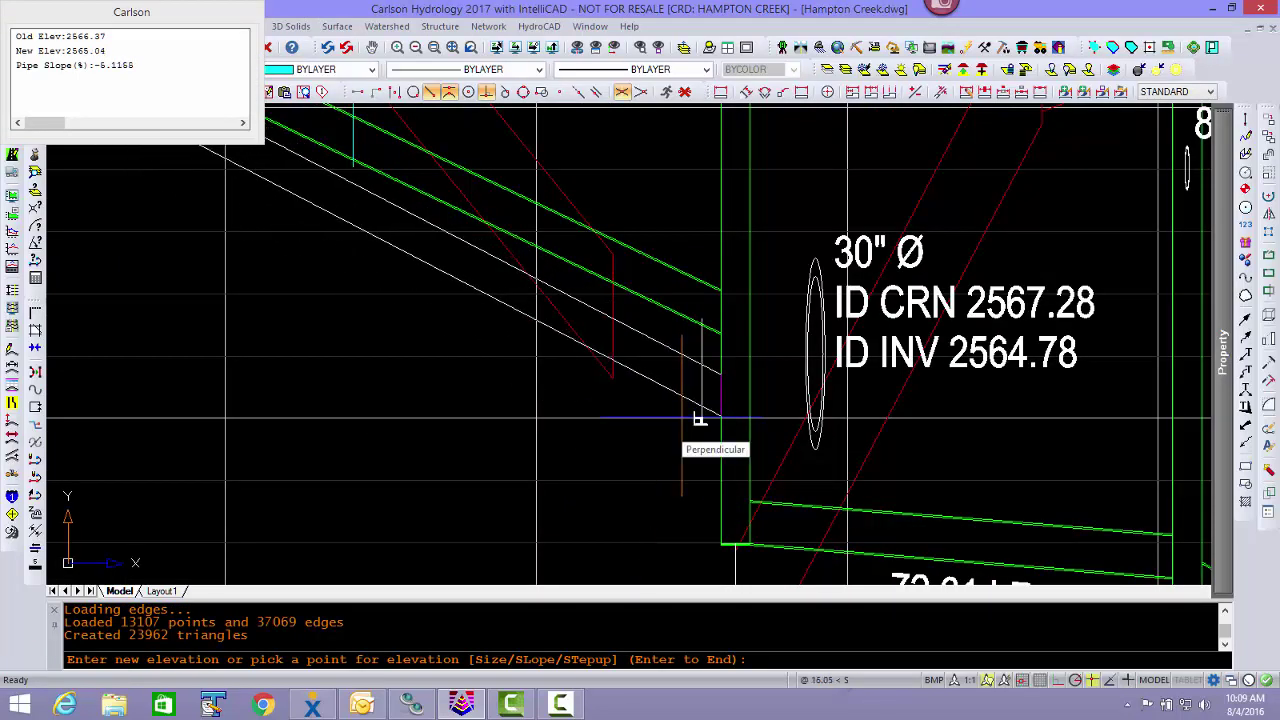
left_click(700, 418)
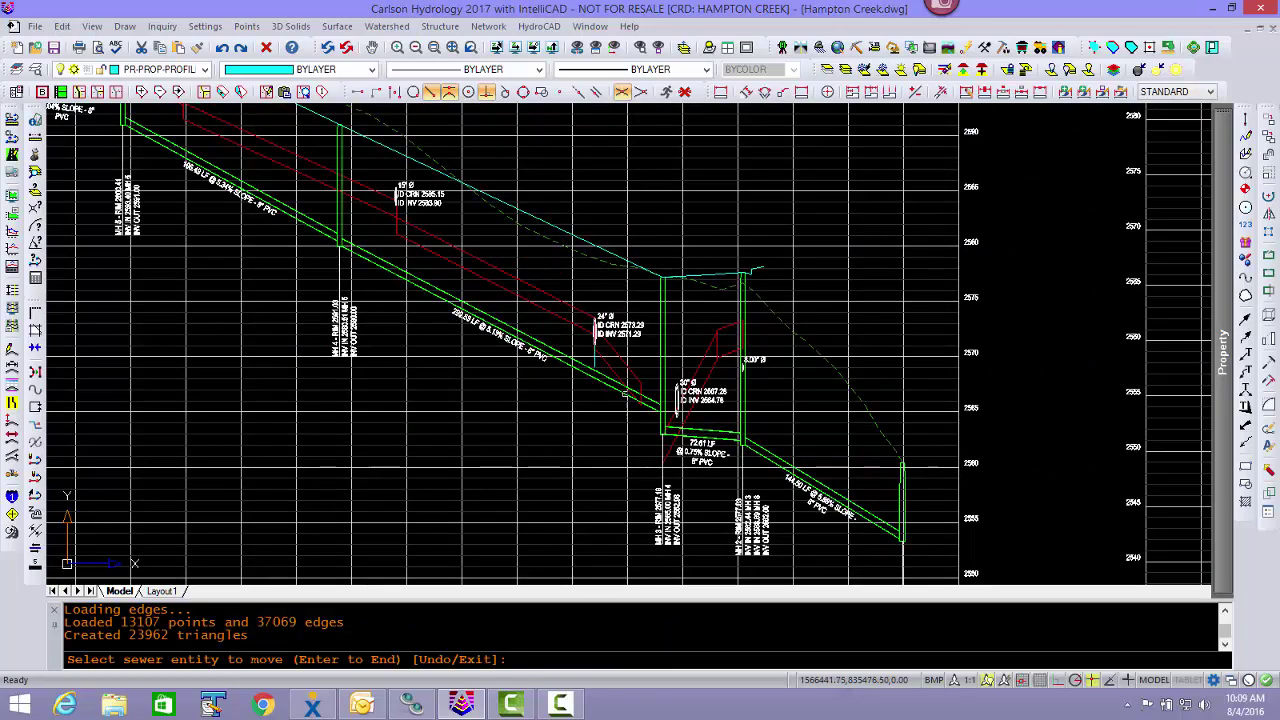
- Check the lowered 292.53 LF pipe against the clearance line at the 24-inch storm crossing and end the sewer profile edit
middle_click_drag(624, 393, 527, 343)
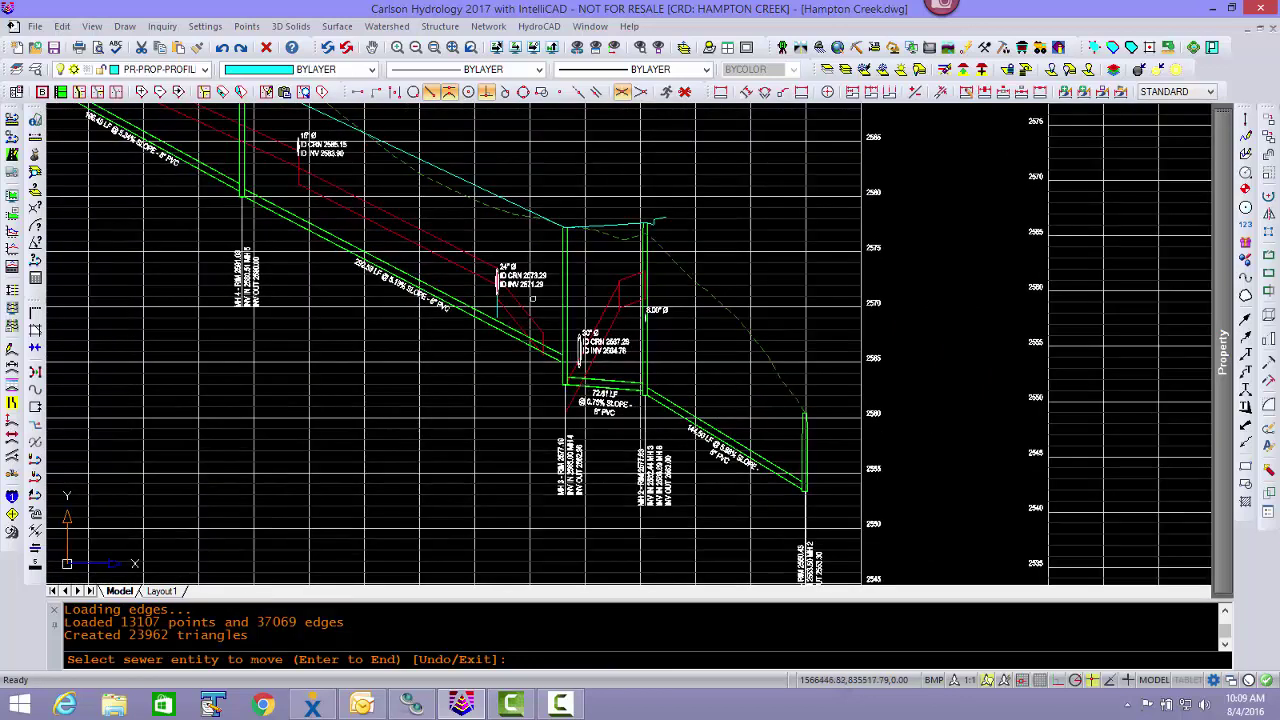
scroll(538, 344, "up", 2)
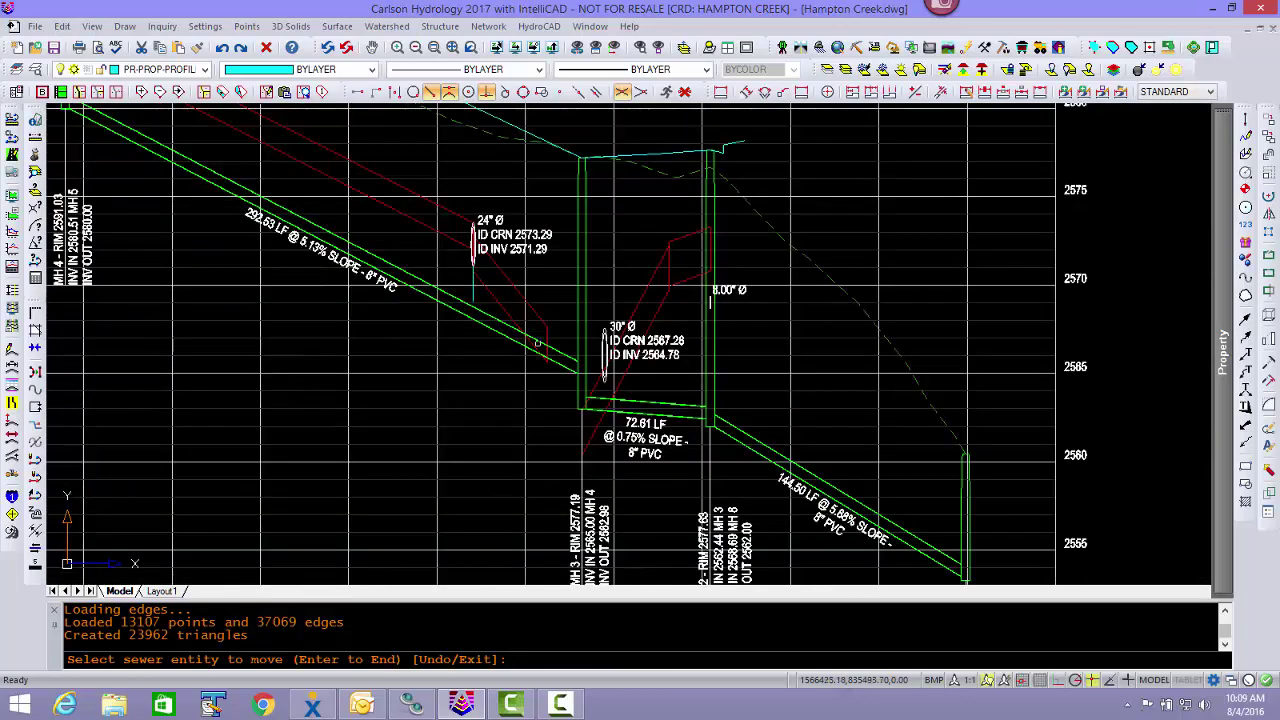
scroll(467, 307, "up", 4)
key("Escape")
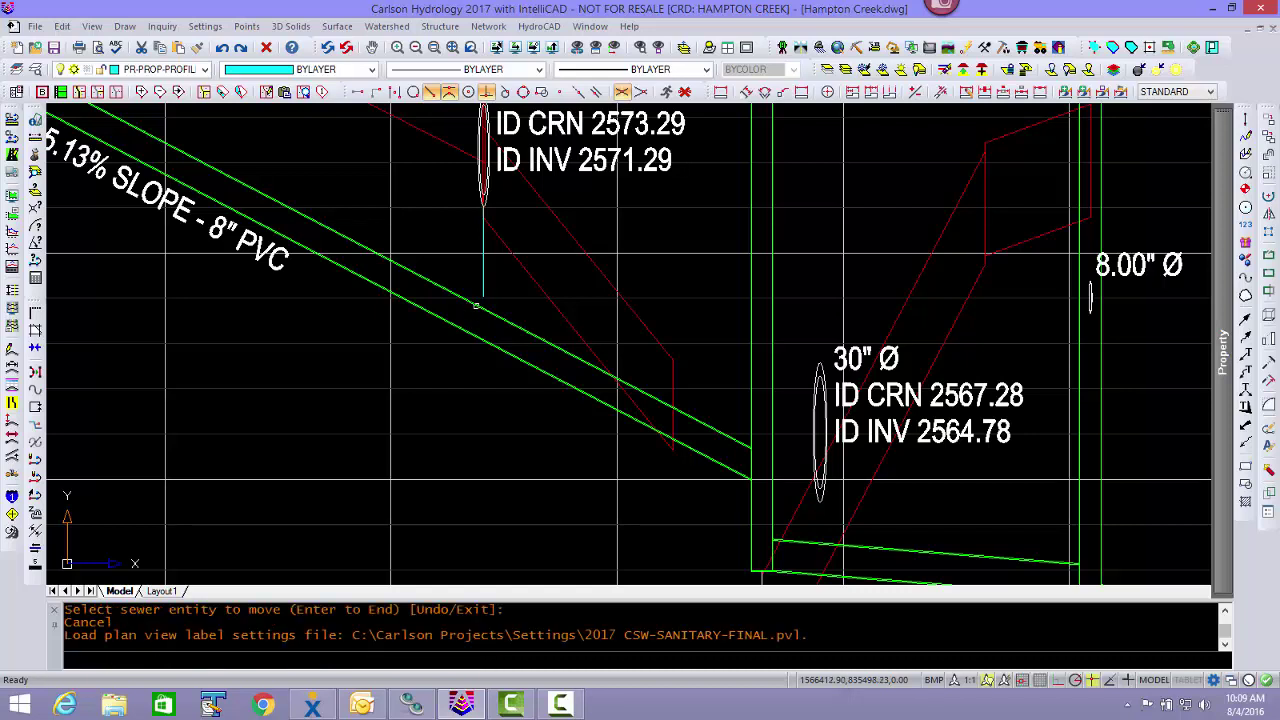
key("Escape")
key("Escape")
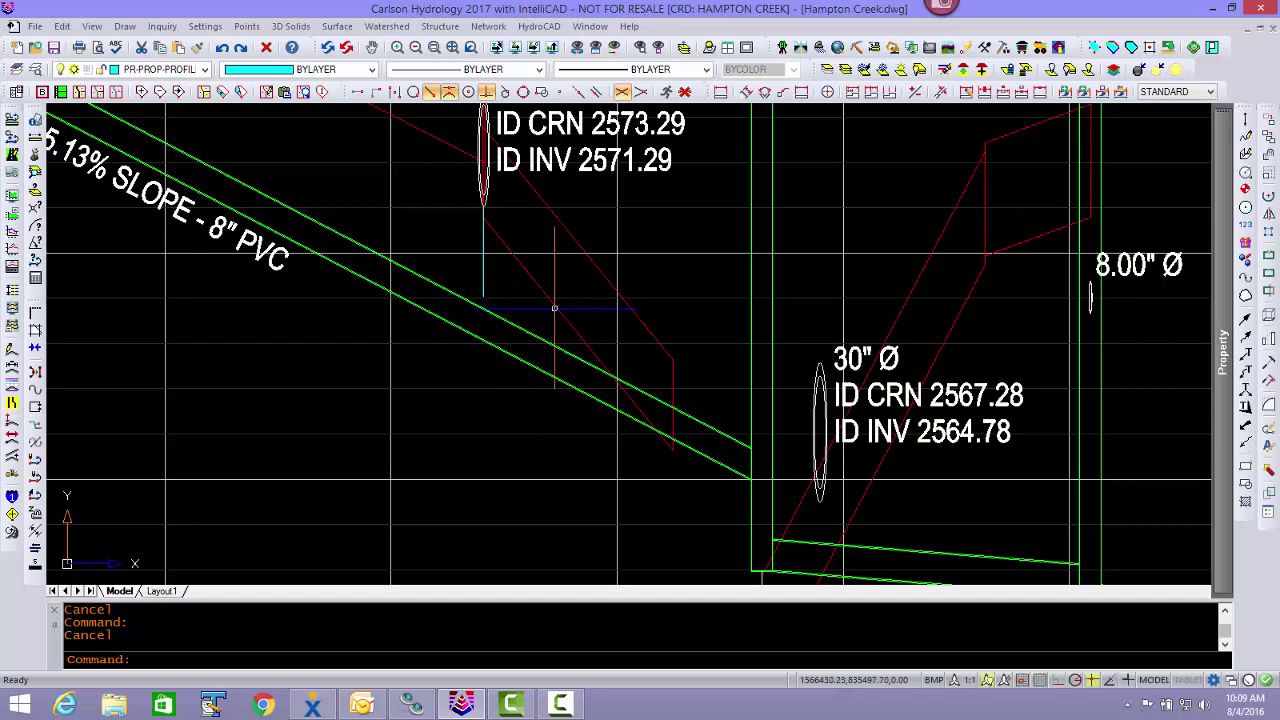
- Copy the vertical clearance line from the 24-inch storm crossing to the bottom quadrant of the 30-inch storm crossing
type("cop")
key("Return")
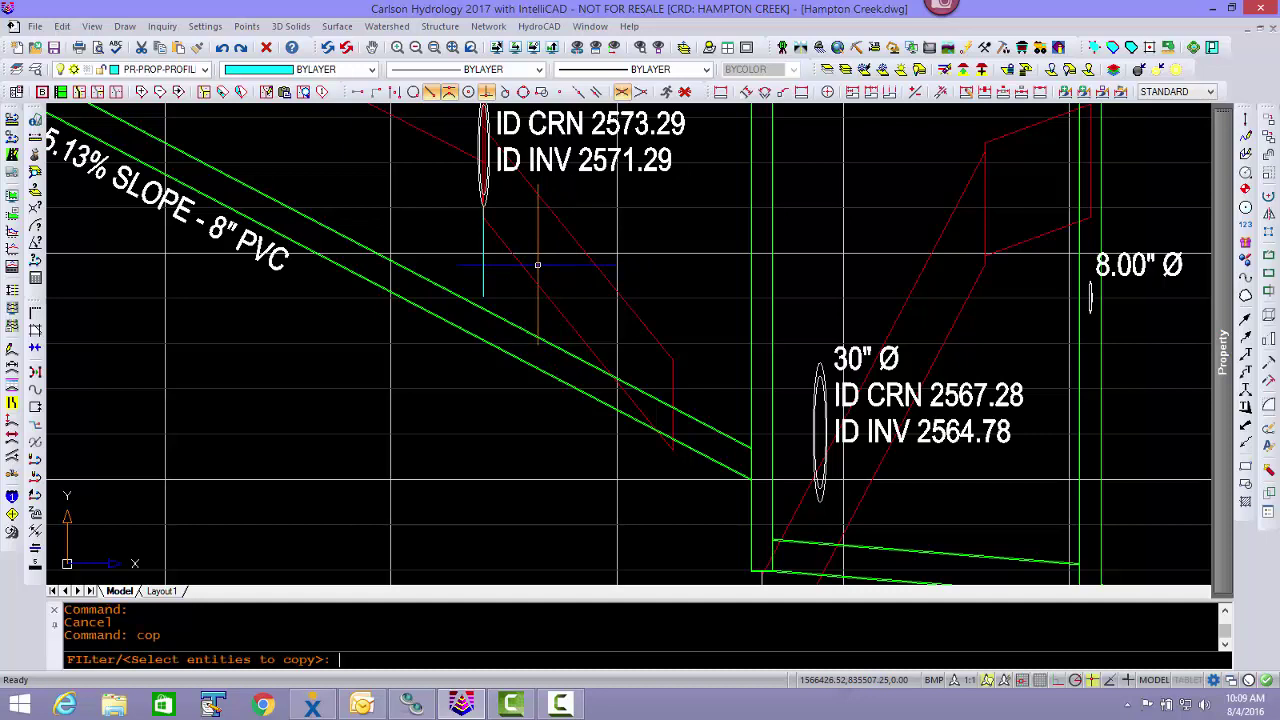
left_click(482, 268)
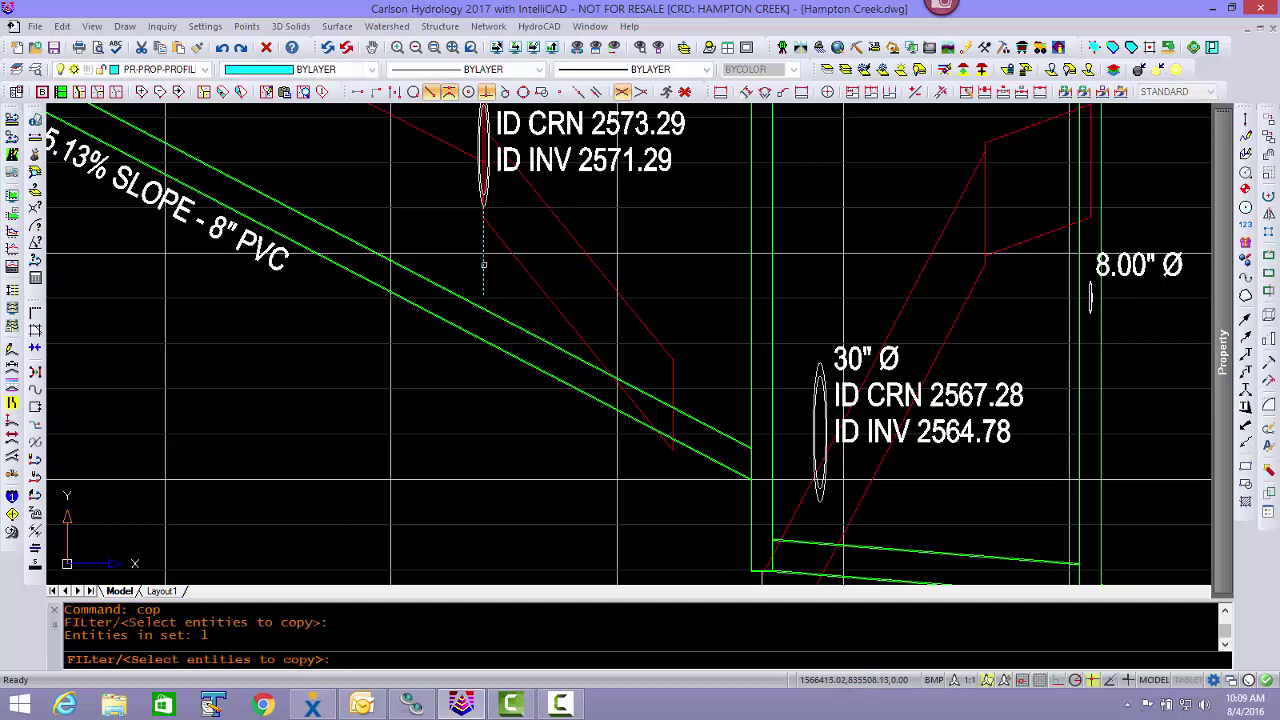
key("Return")
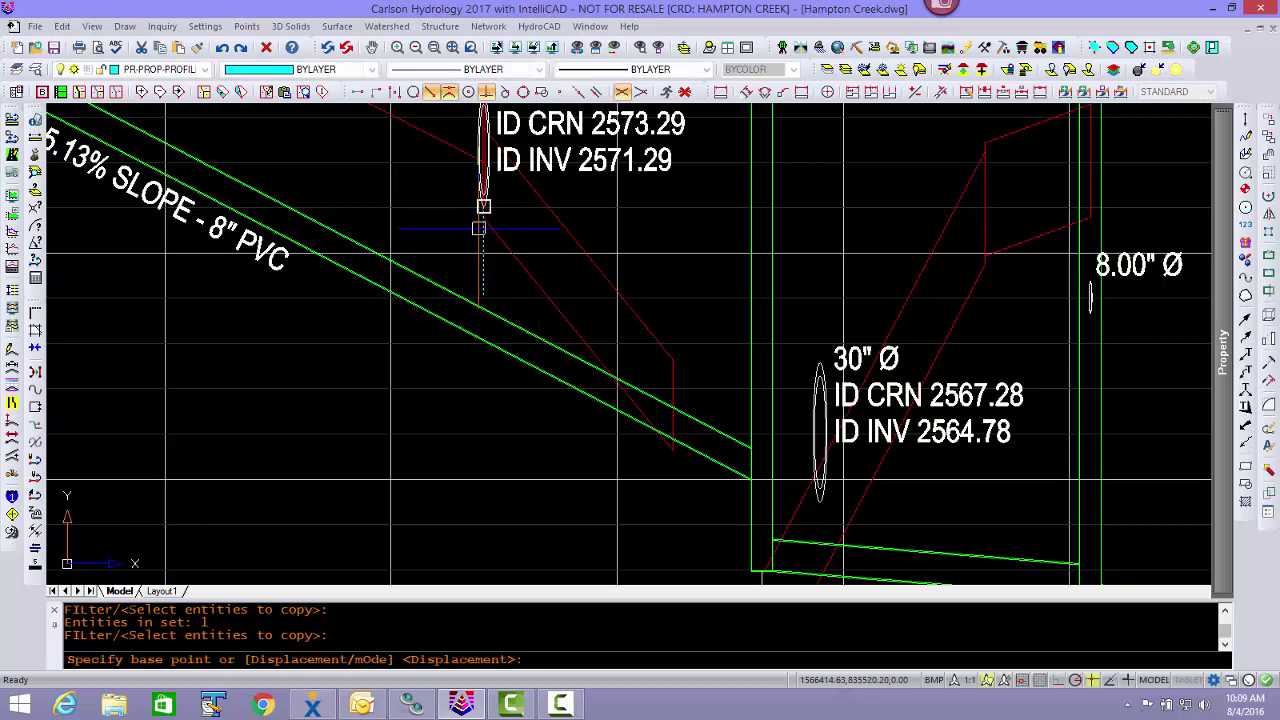
left_click(483, 207)
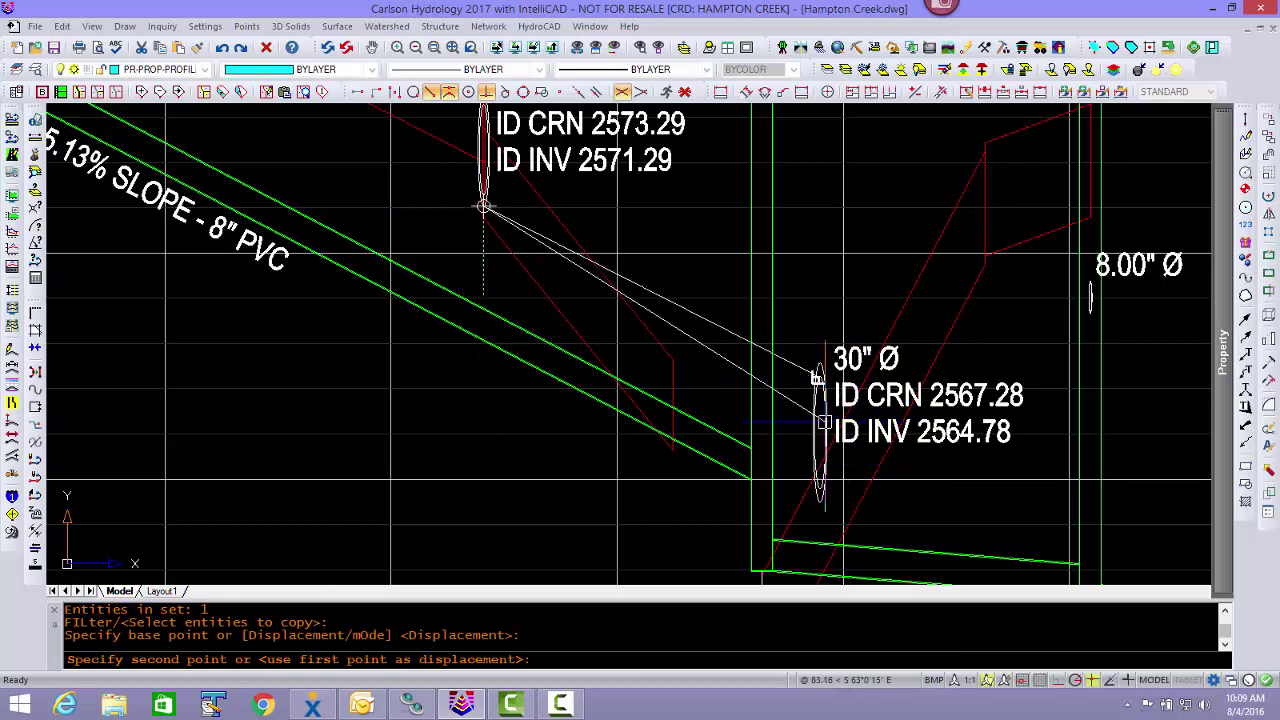
right_click(824, 424, "shift")
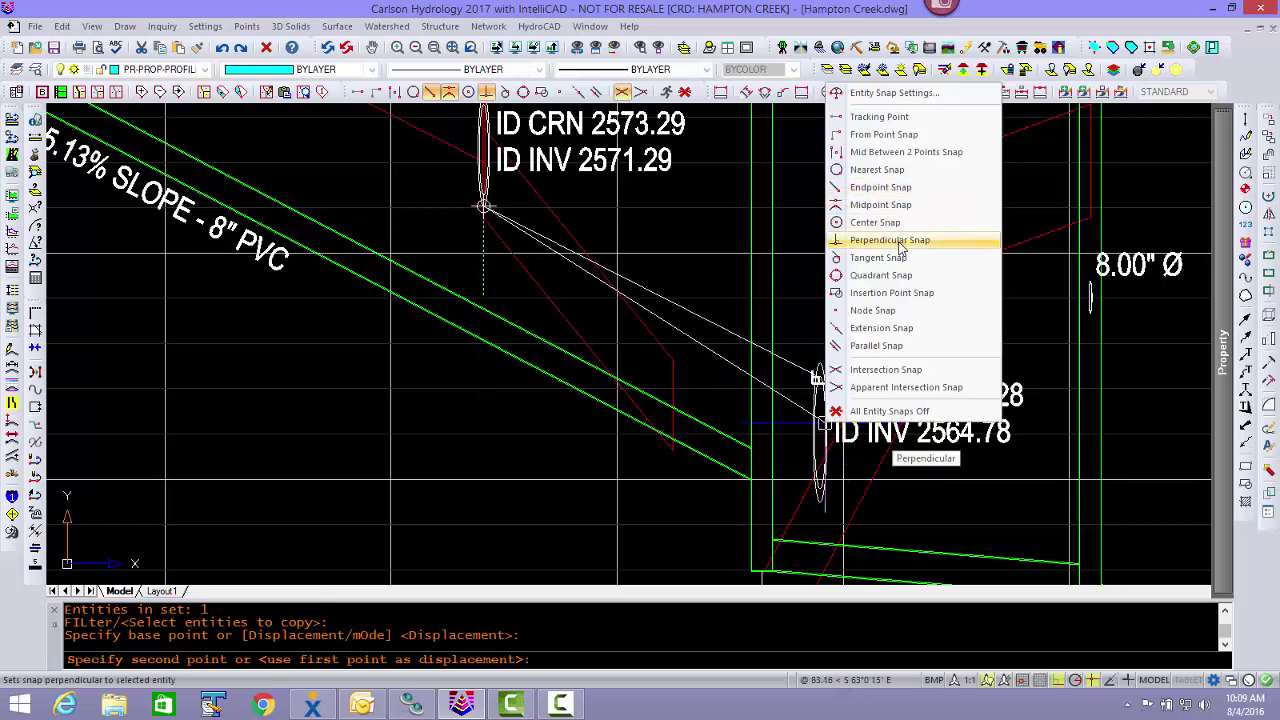
left_click(881, 275)
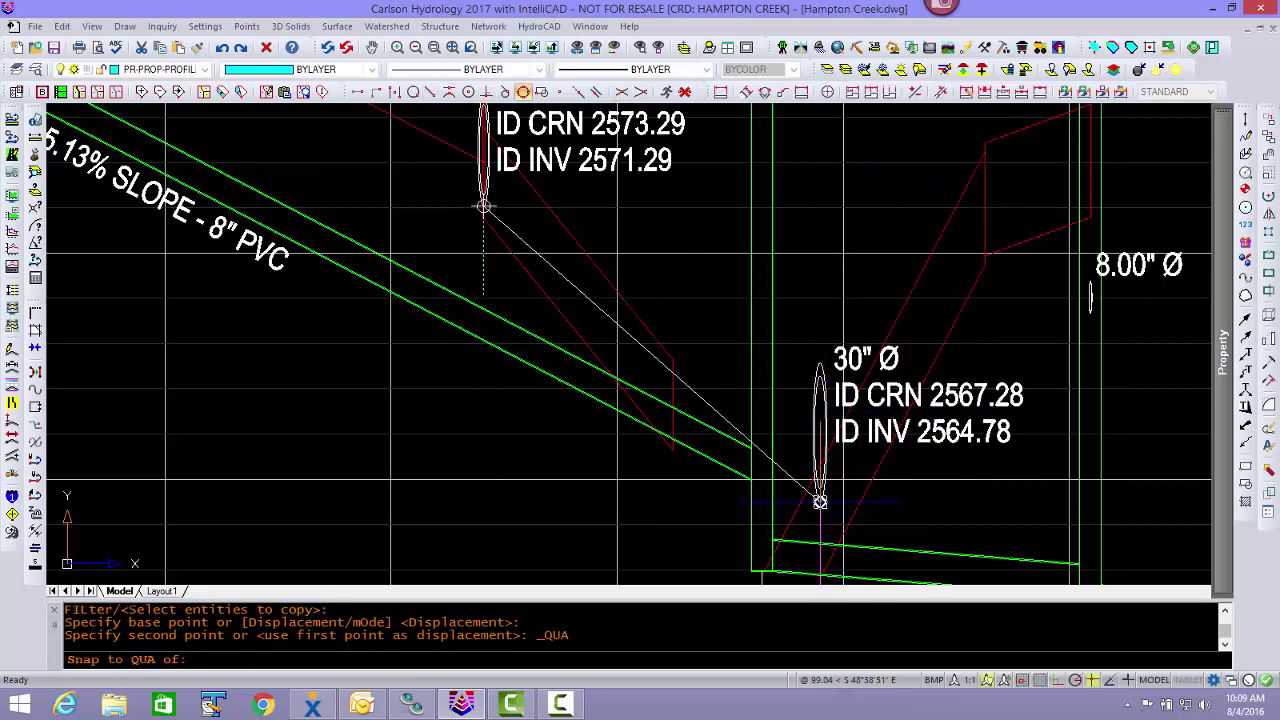
left_click(820, 503)
middle_click_drag(804, 577, 511, 327)
key("Escape")
key("Escape")
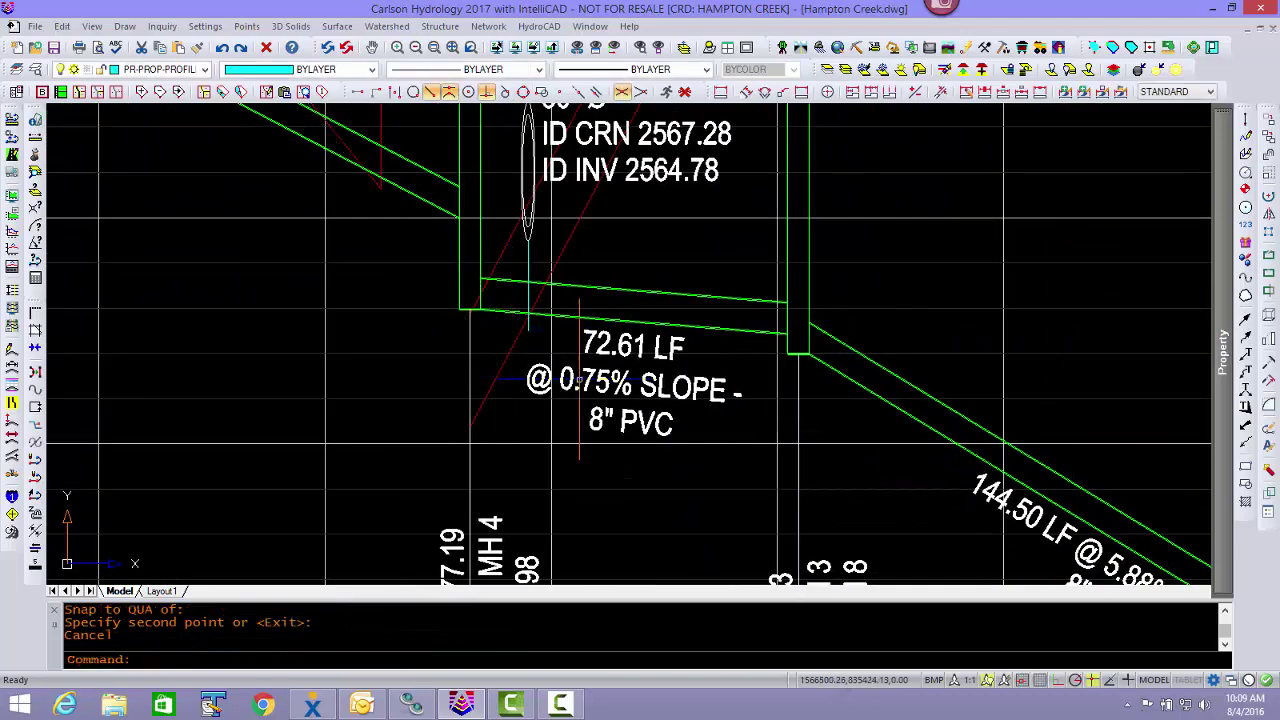
- Edit the sewer in profile and lower the whole 72.61 LF pipe below the 30-inch crossing to elevation 2561.28
scroll(585, 365, "up", 2)
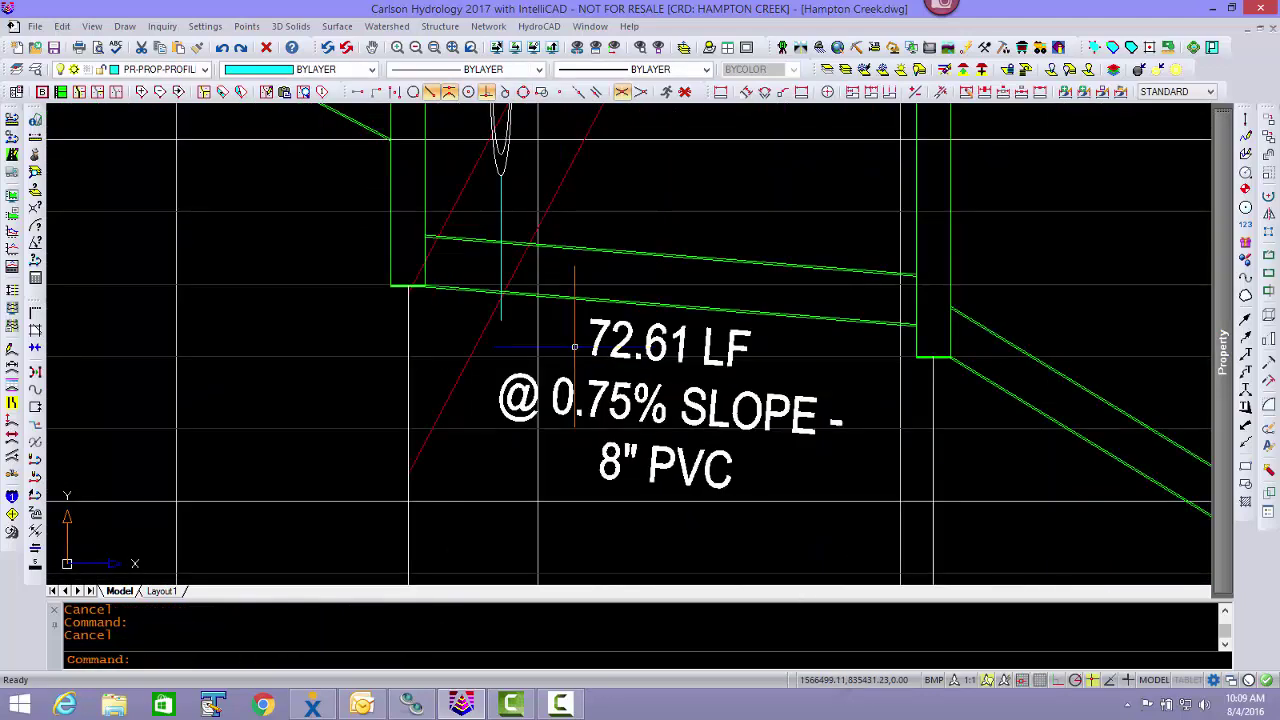
middle_click_drag(628, 300, 632, 350)
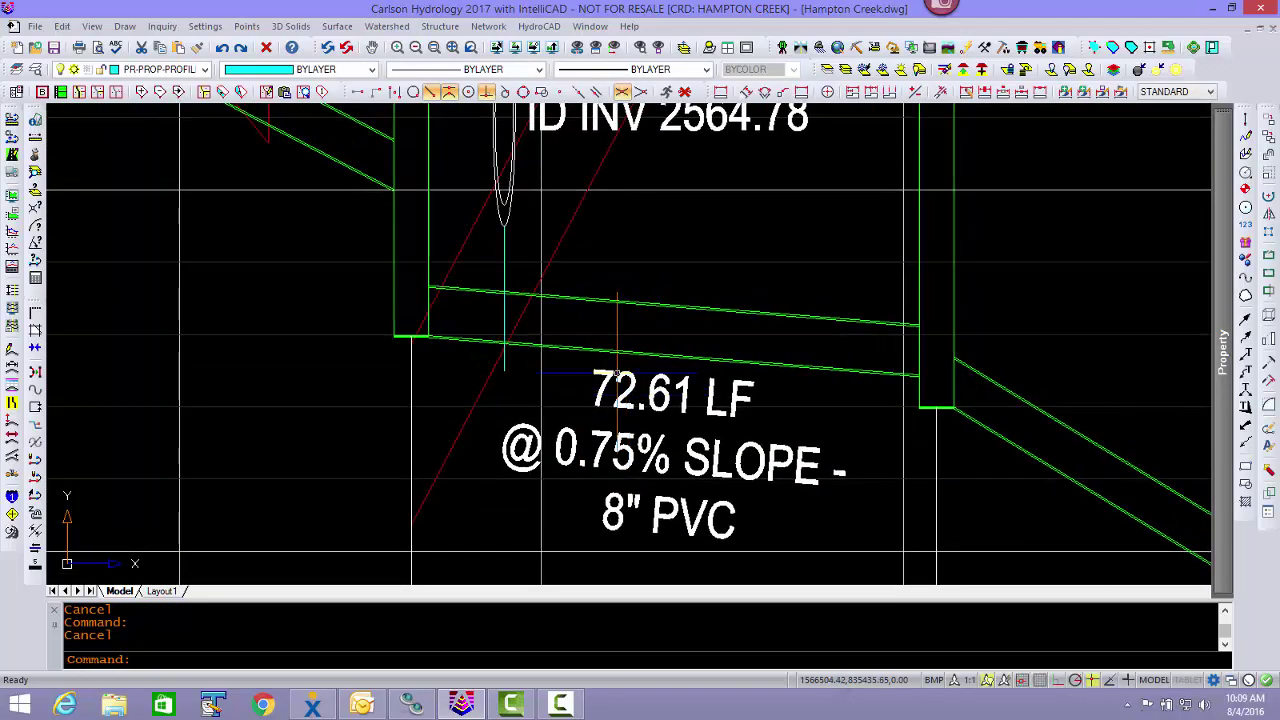
left_click(488, 26)
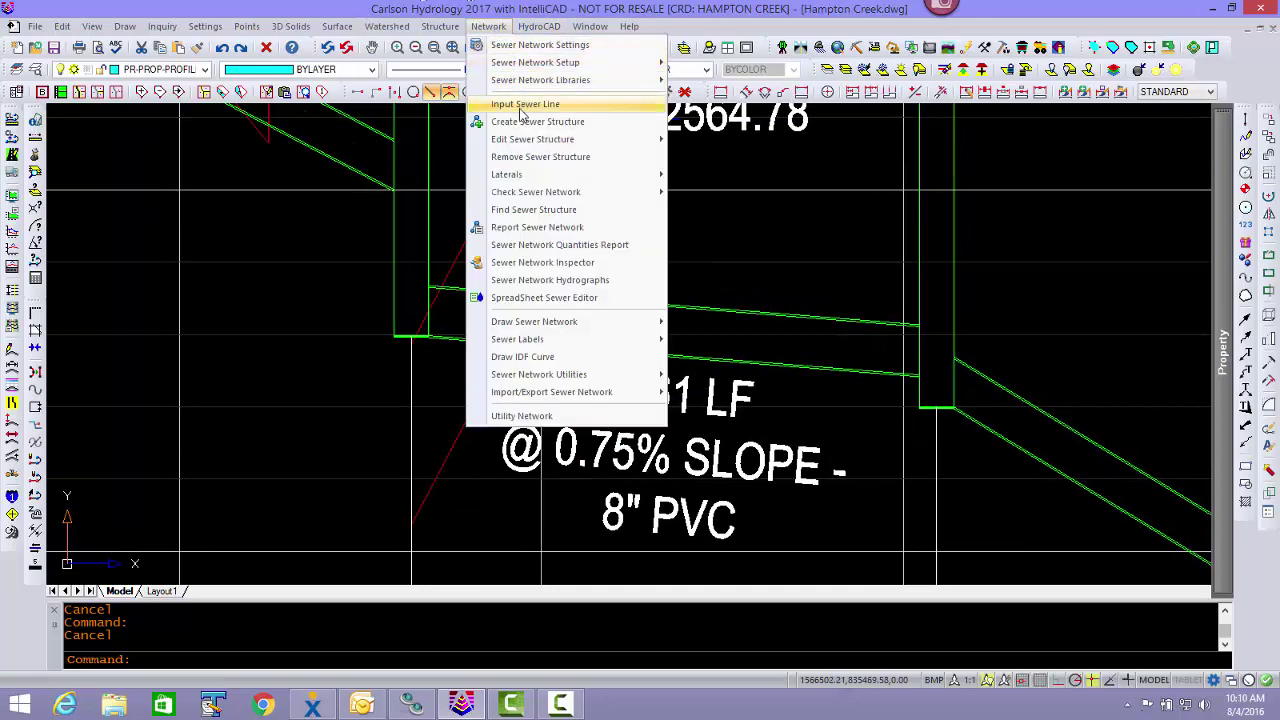
mouse_move(520, 145)
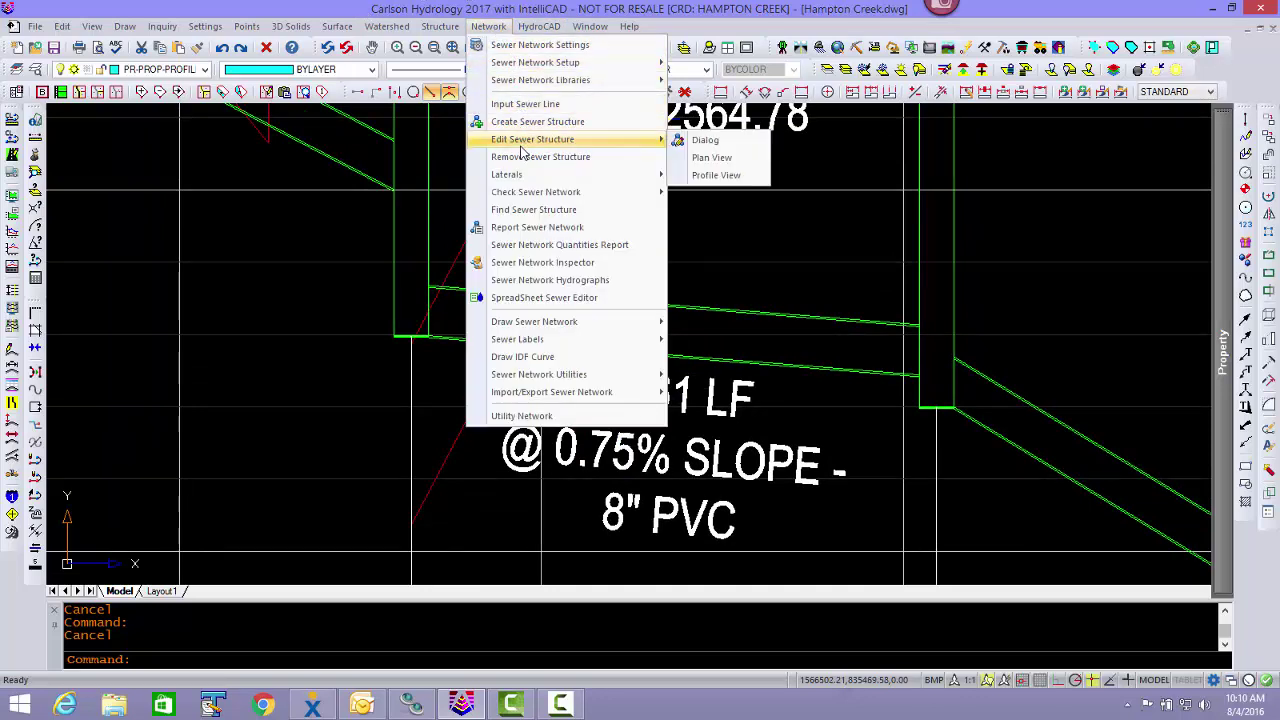
left_click(733, 175)
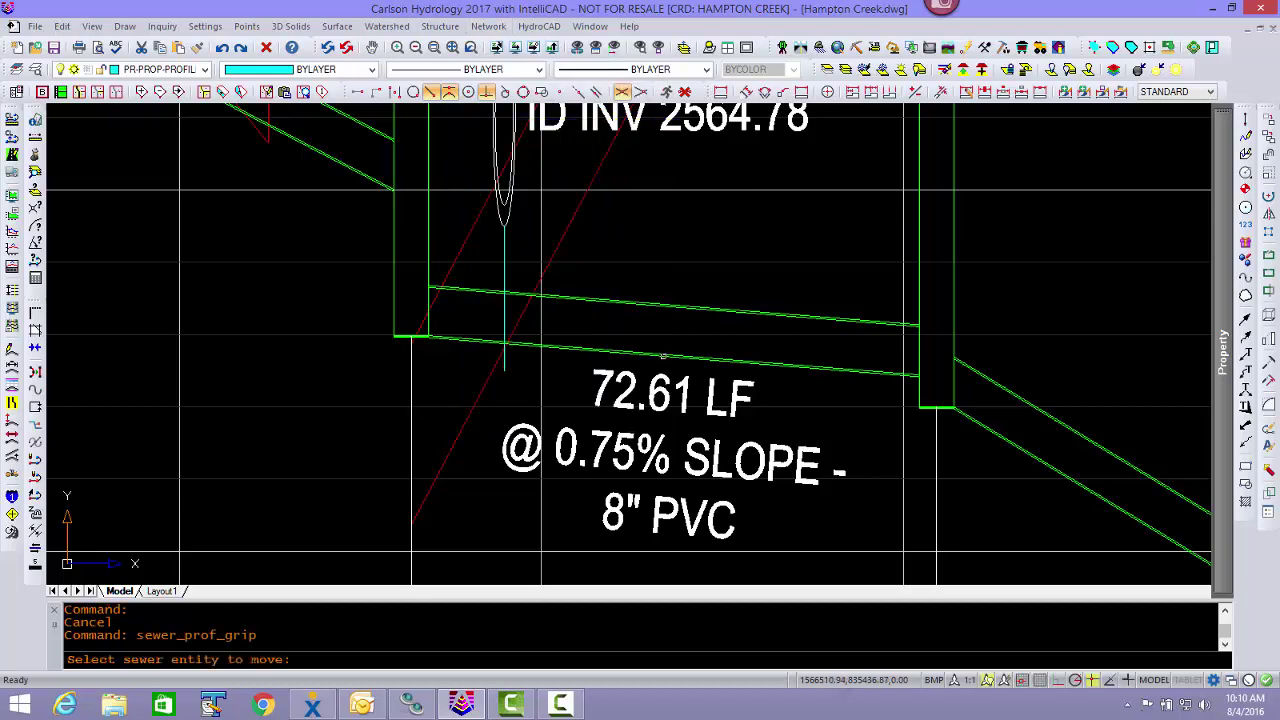
left_click(664, 354)
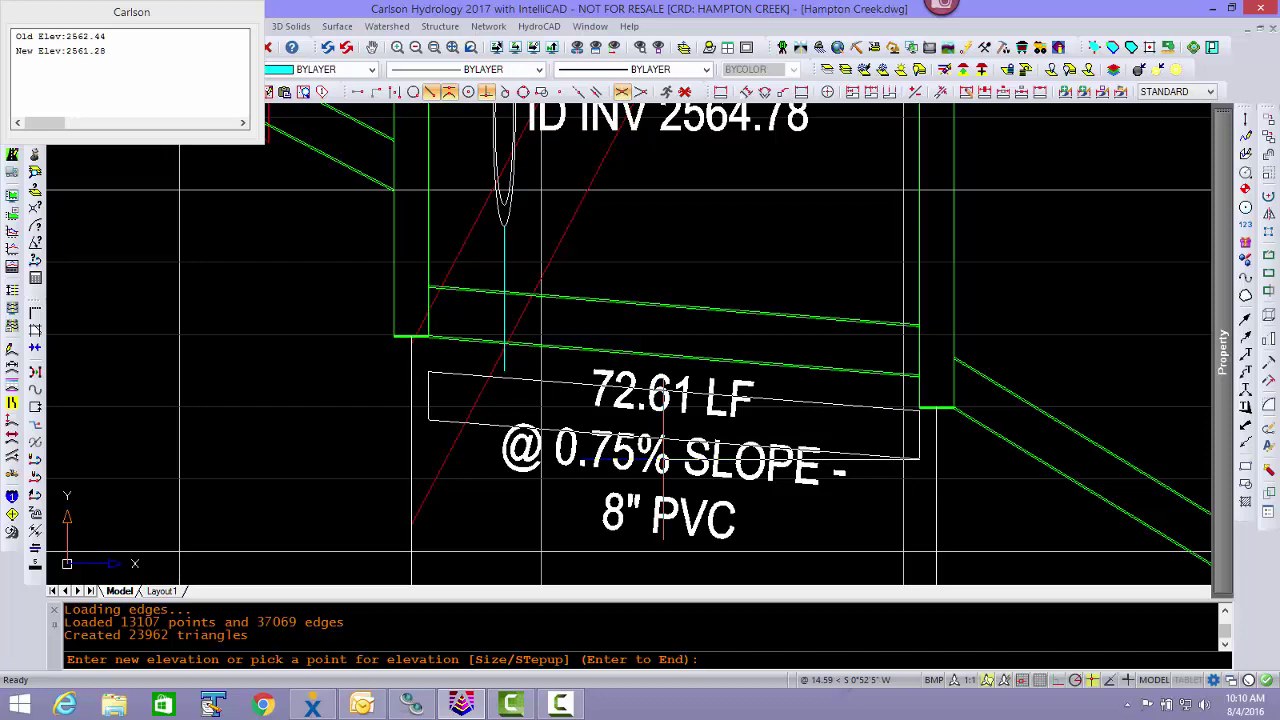
left_click(663, 458)
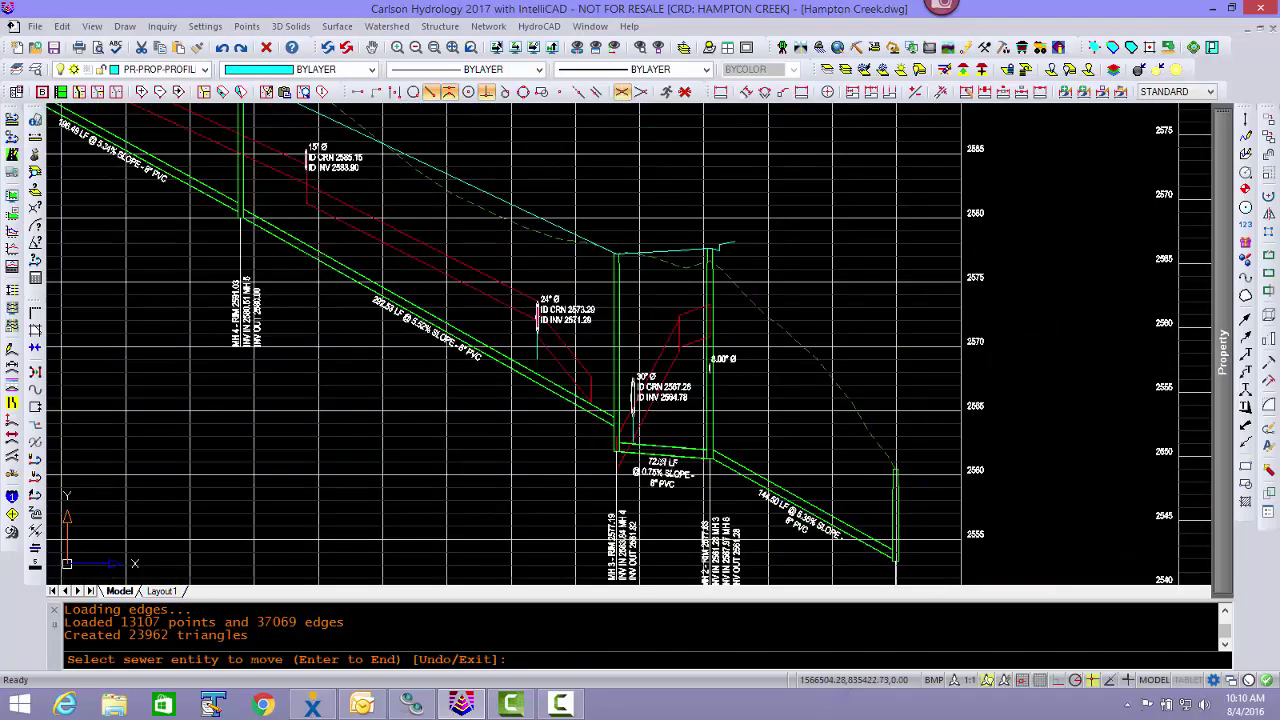
- Check the inverts at MH 3 and MH 2, and lower the MH 2 end of the 144.50 LF pipe to elevation 2561
middle_click_drag(619, 434, 466, 288)
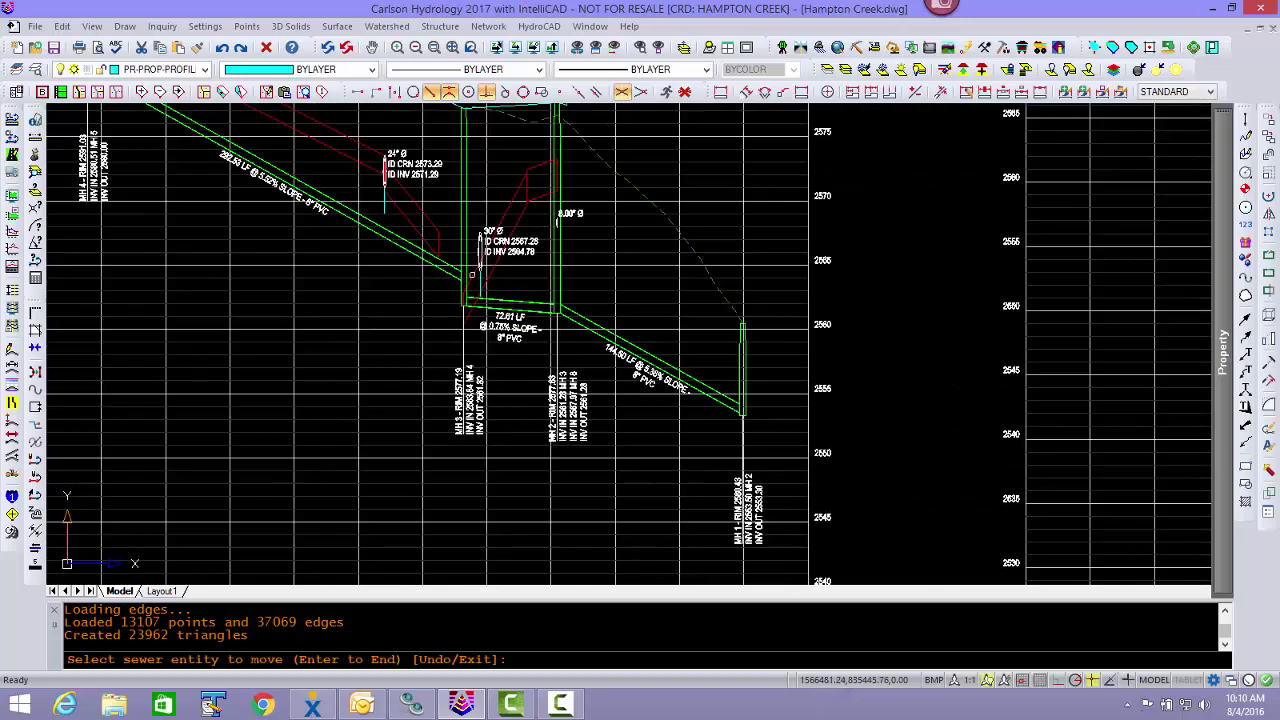
scroll(458, 277, "up", 5)
middle_click_drag(564, 440, 595, 208)
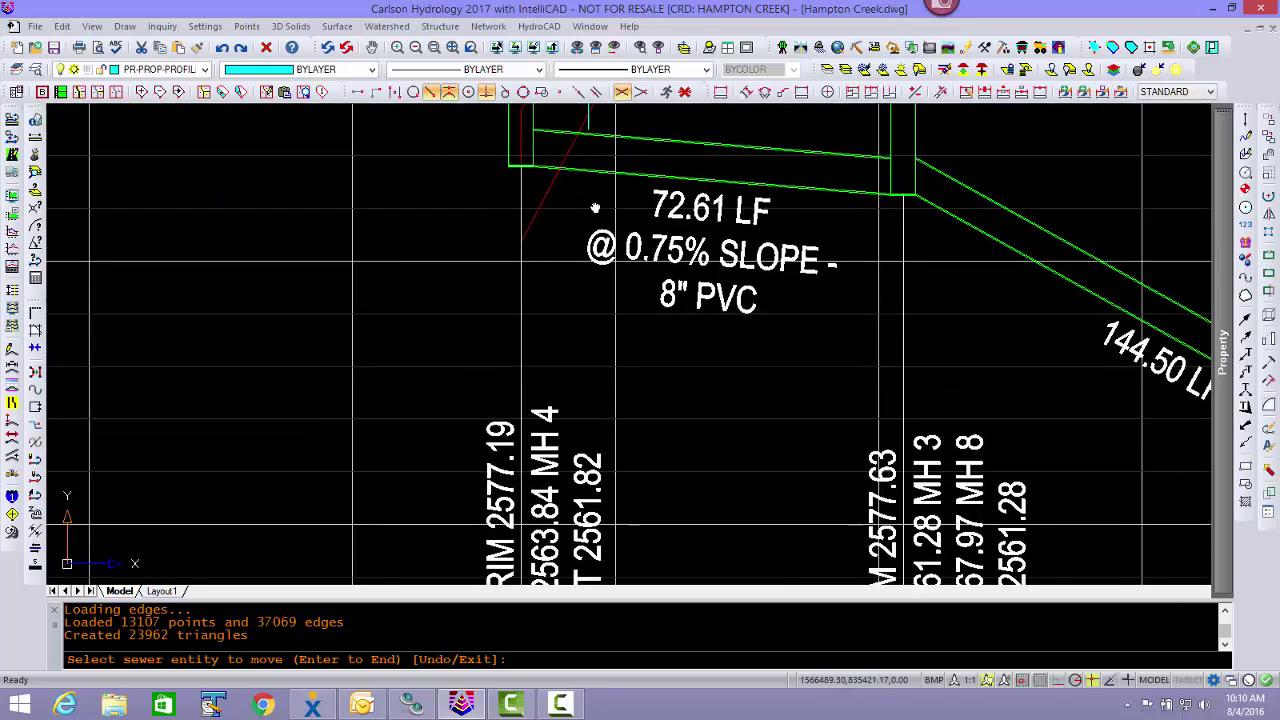
middle_click_drag(597, 293, 562, 216)
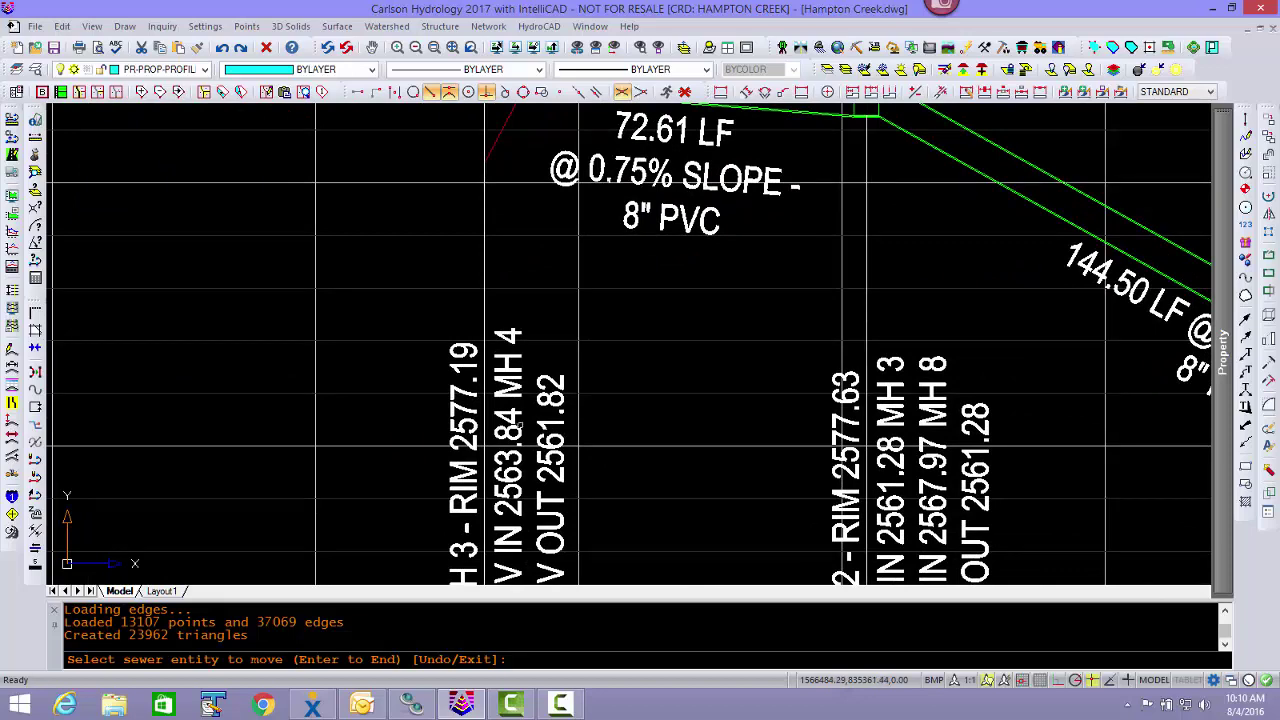
scroll(541, 418, "down", 2)
middle_click_drag(557, 393, 476, 325)
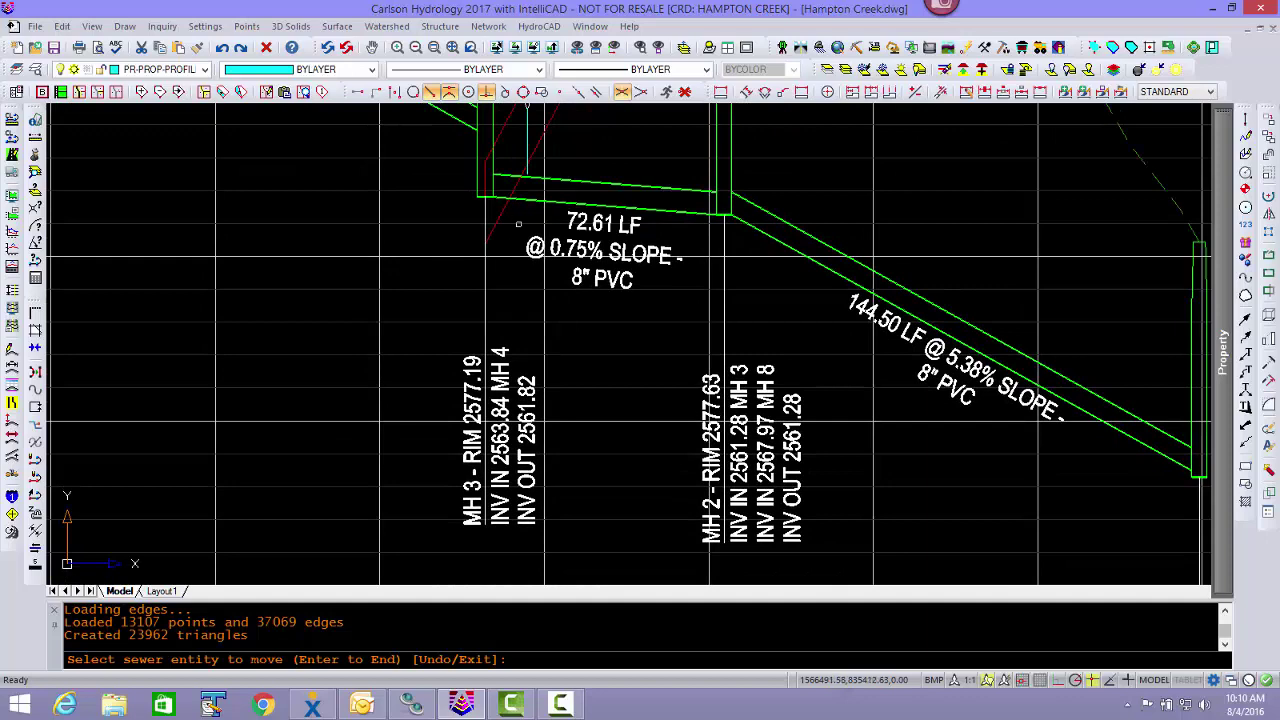
middle_click_drag(584, 368, 297, 362)
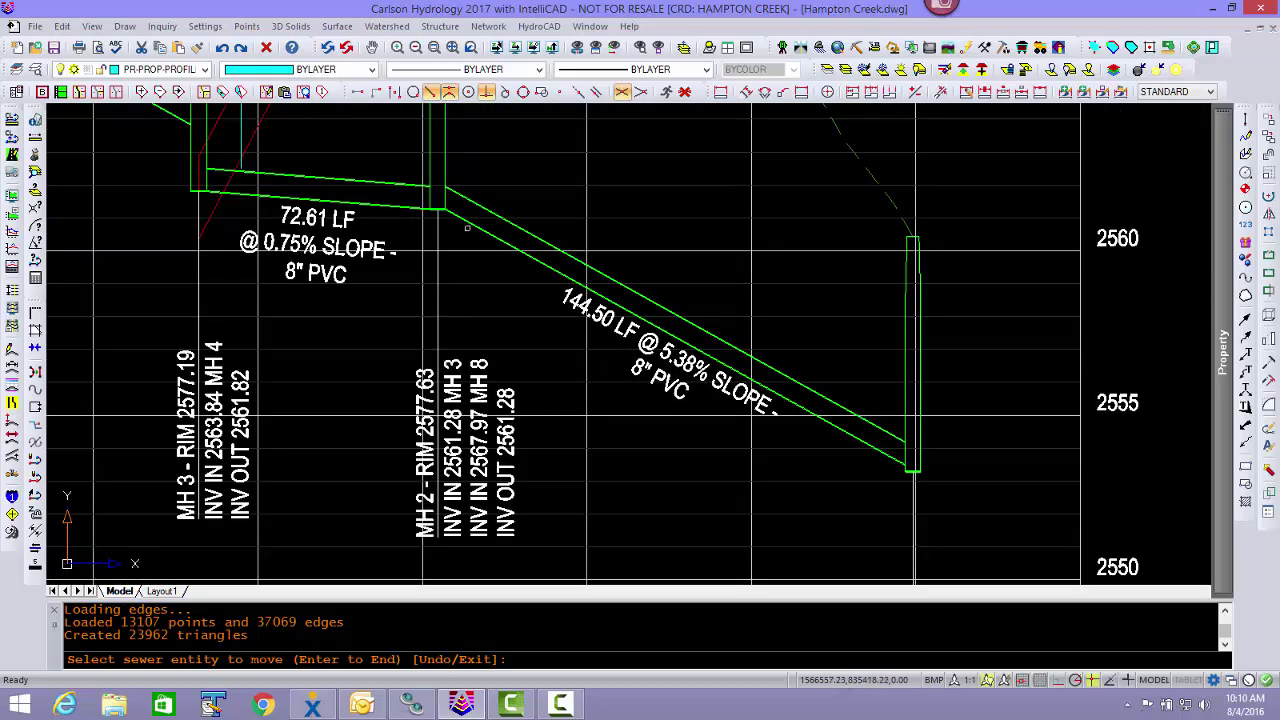
scroll(466, 228, "up", 4)
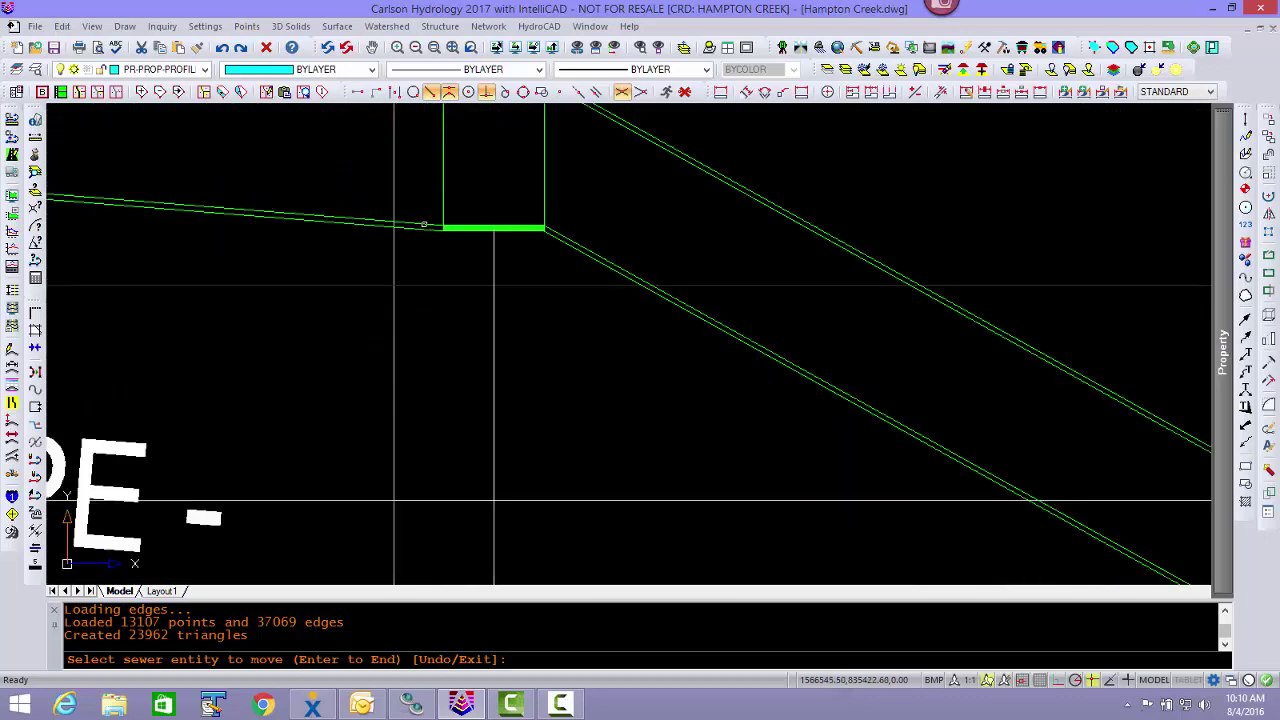
left_click(576, 244)
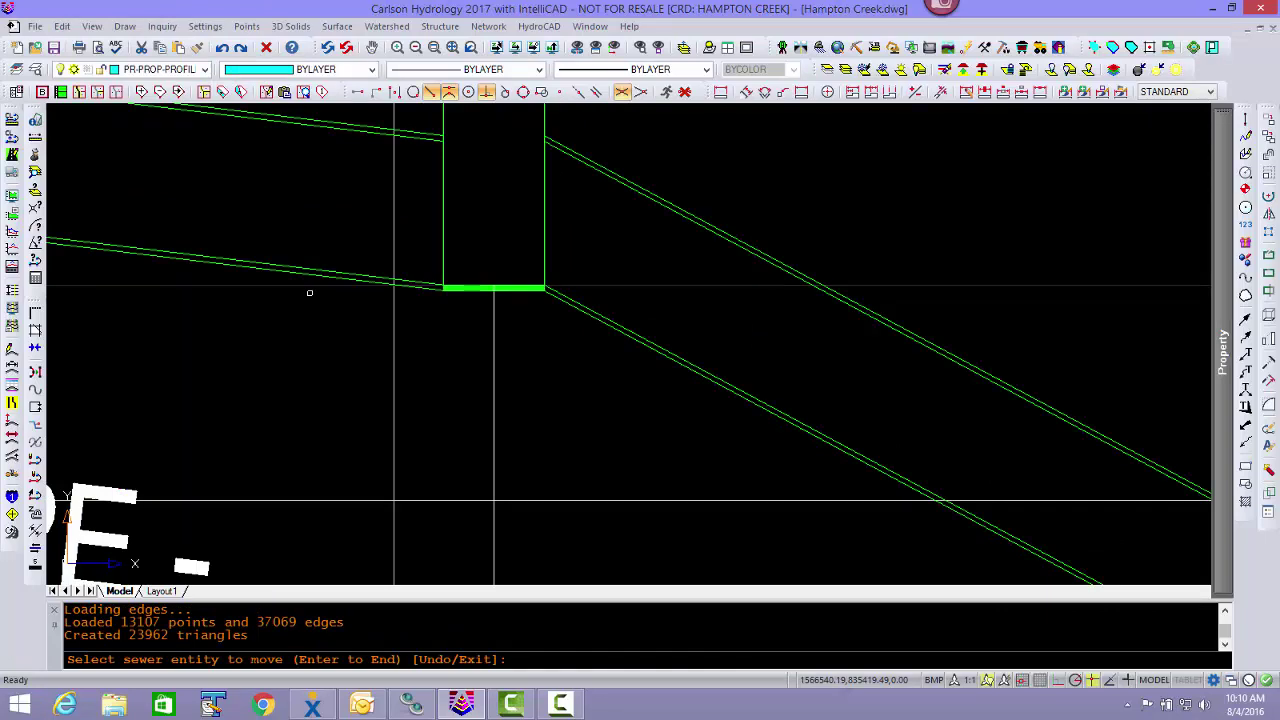
- Set a pipe step up of 0.2 at the MH 2 end of the 72.61 LF pipe
left_click(366, 276)
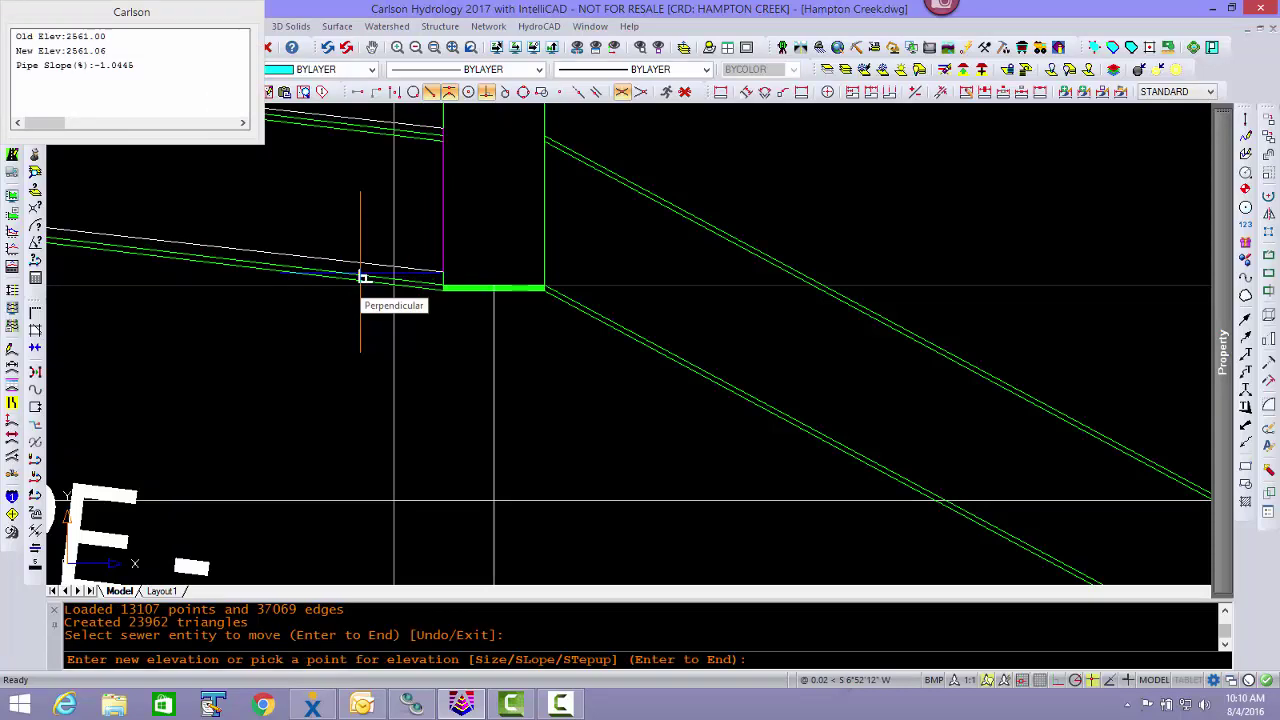
type("st")
key("Return")
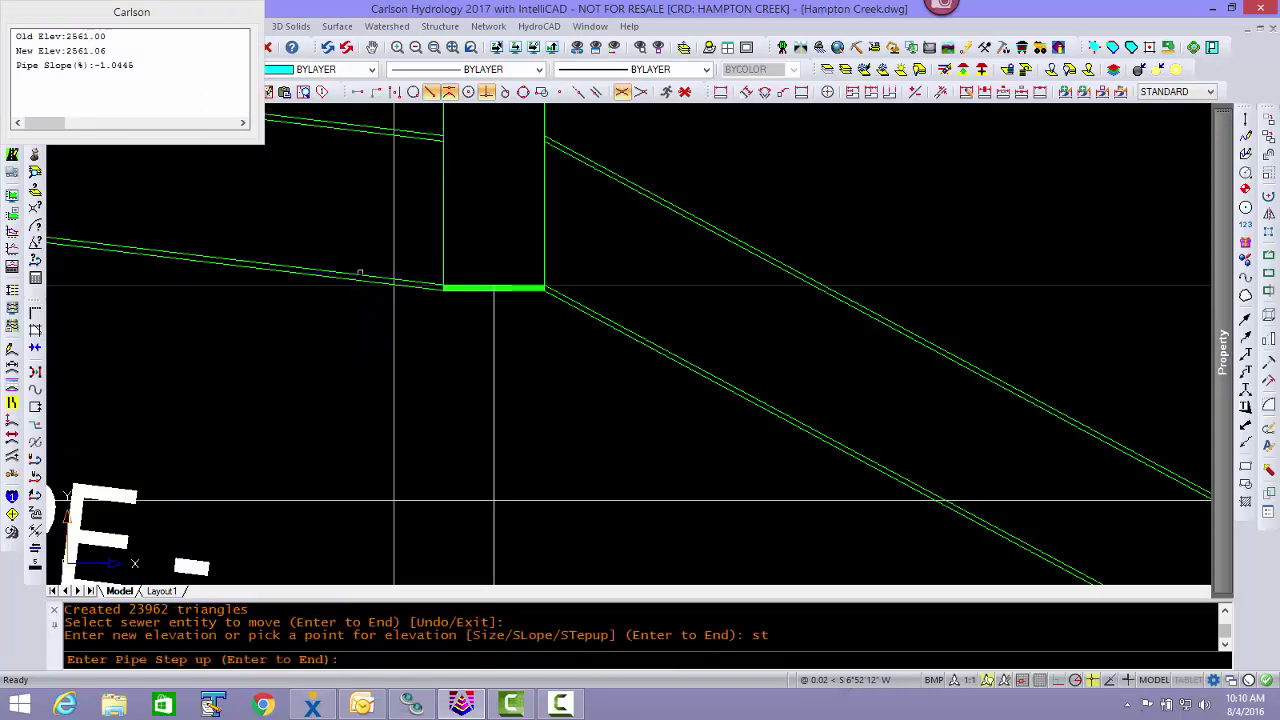
type(".2")
key("Return")
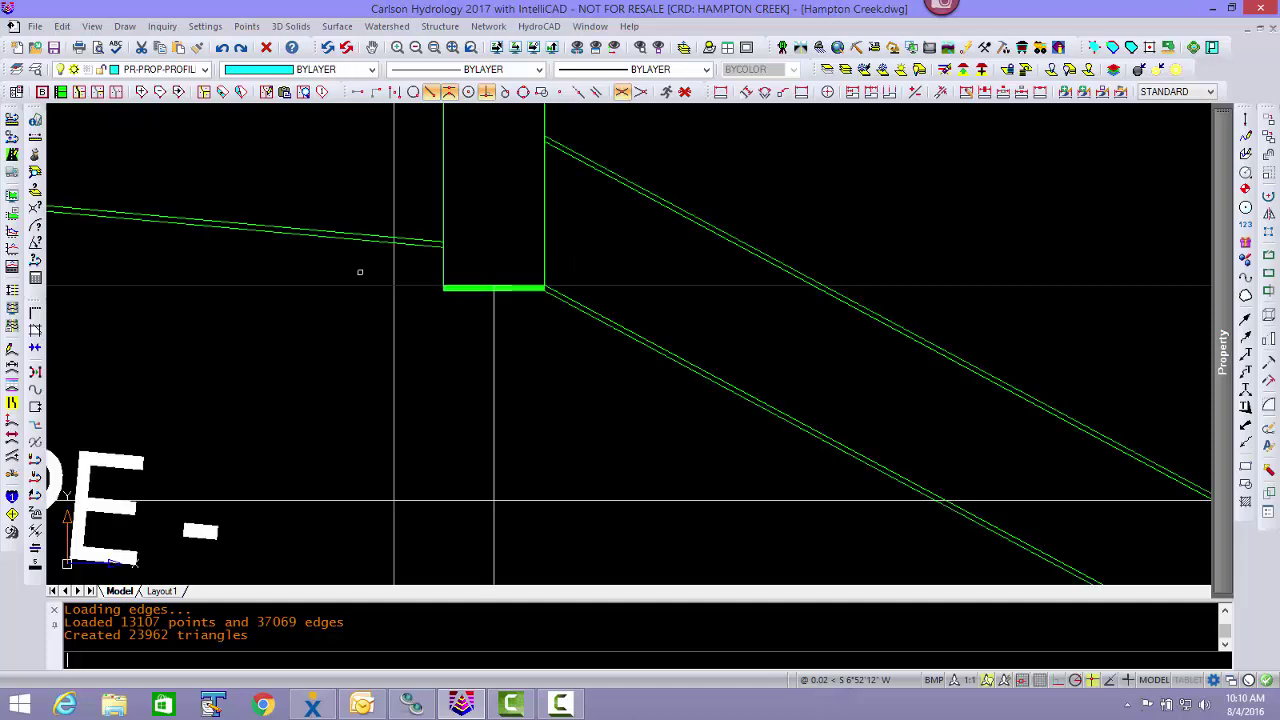
- Examine the clearance at the 30-inch crossing, the 8-inch pipe entering MH 2, and the neighbouring sewer profiles
scroll(510, 265, "down", 5)
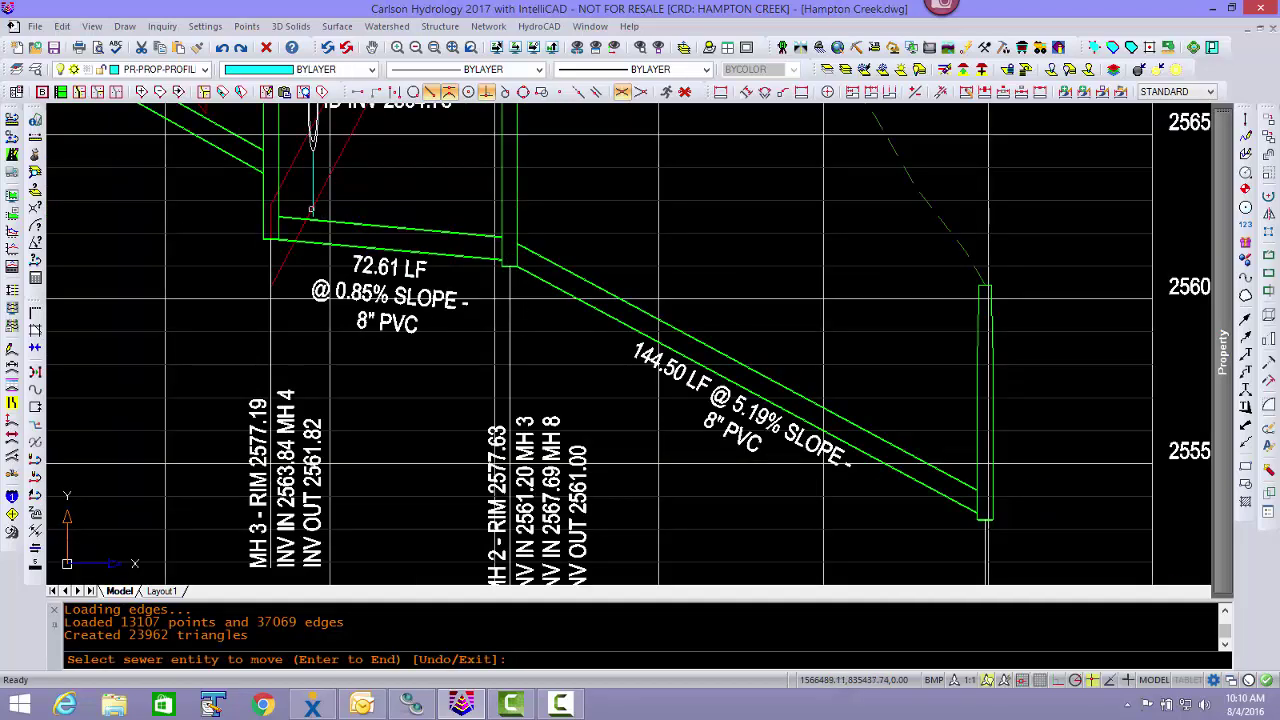
scroll(635, 288, "down", 4)
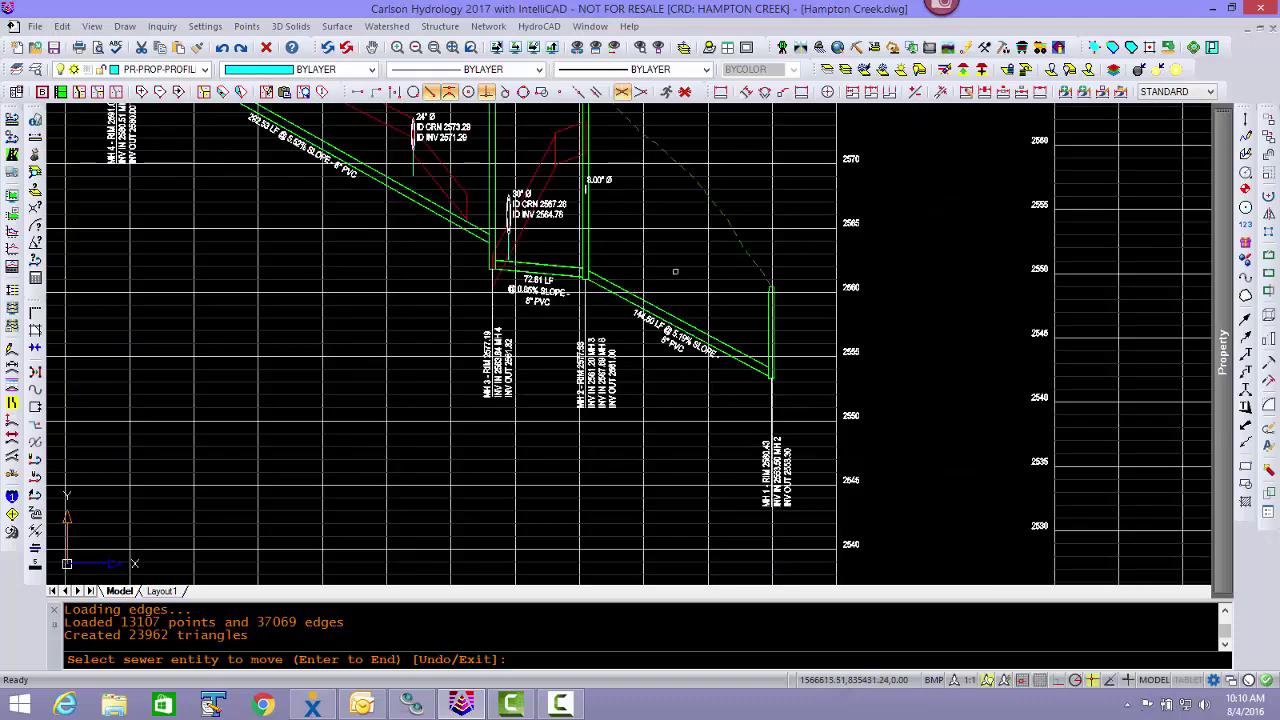
middle_click_drag(627, 261, 792, 421)
middle_click_drag(756, 357, 487, 268)
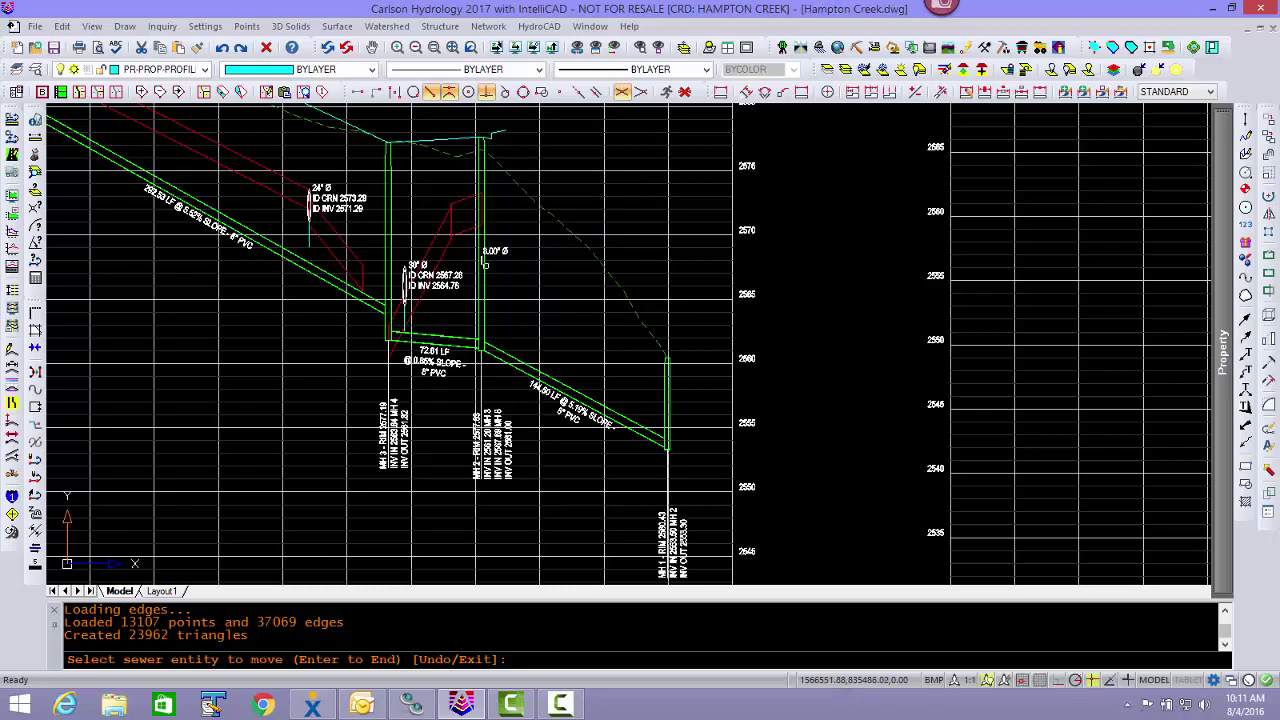
scroll(481, 258, "up", 8)
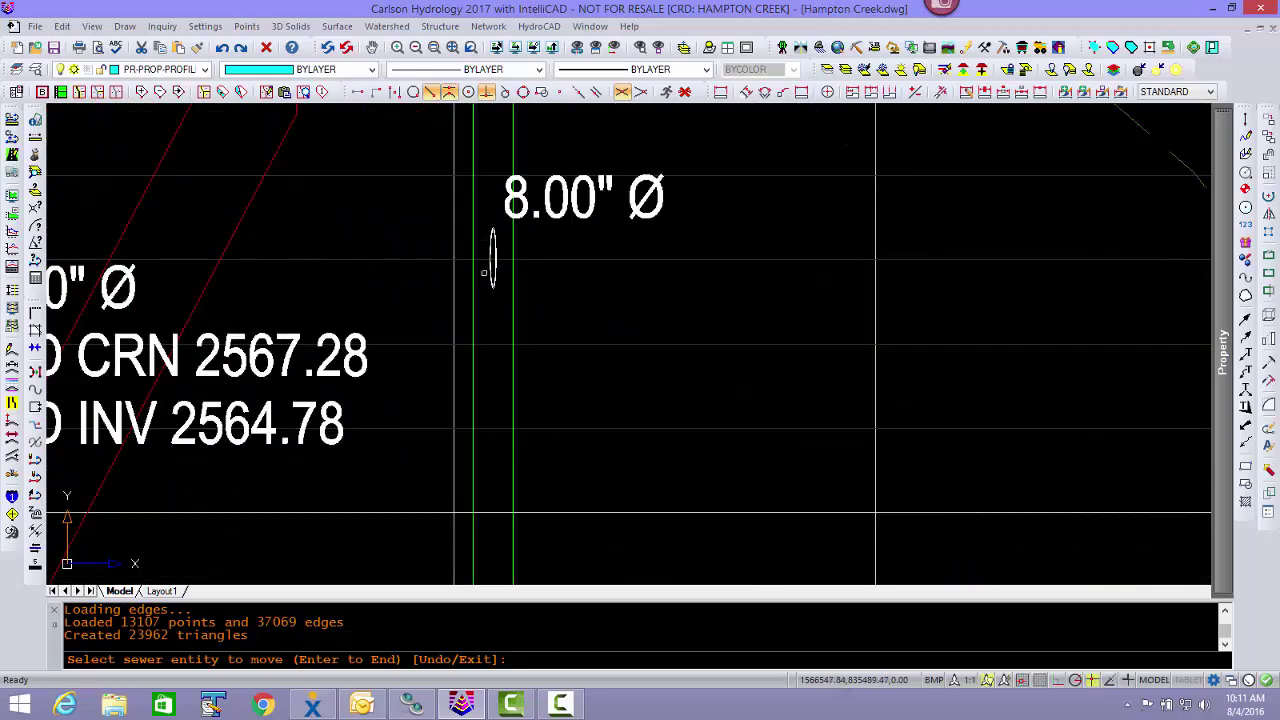
scroll(484, 258, "down", 8)
middle_click_drag(947, 240, 777, 379)
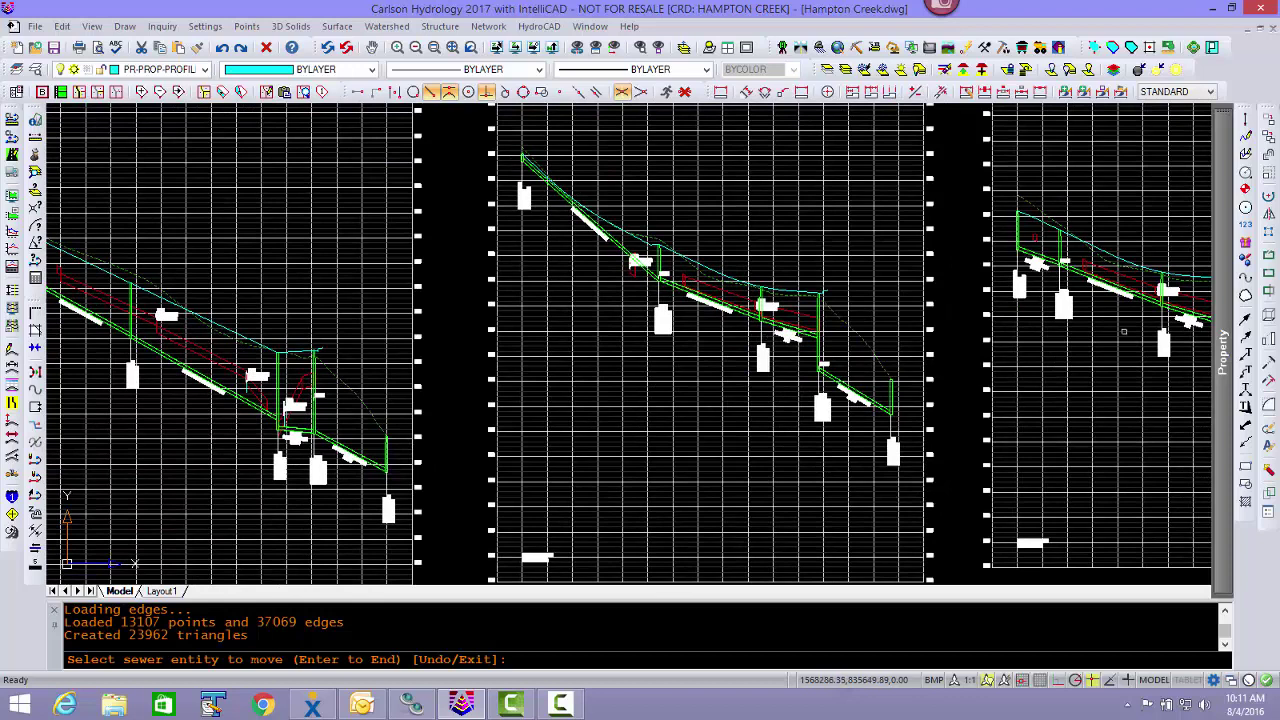
mouse_move(1222, 350)
scroll(314, 405, "up", 6)
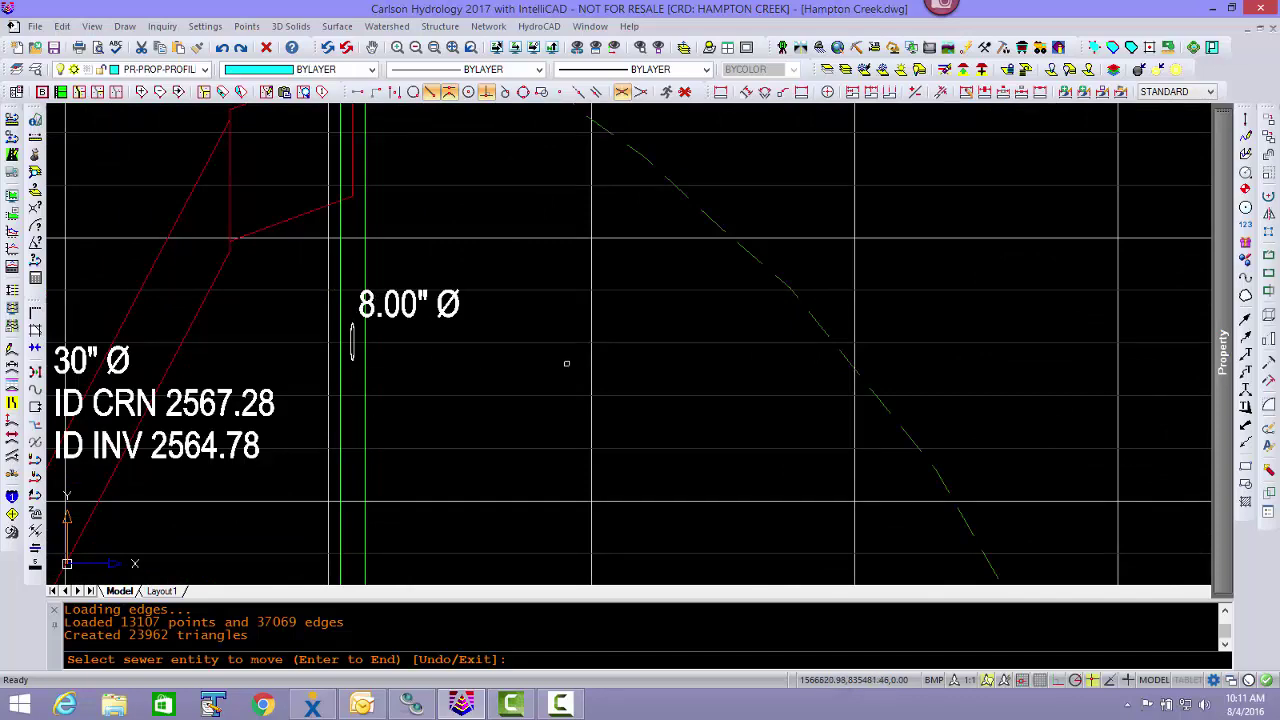
scroll(657, 397, "down", 5)
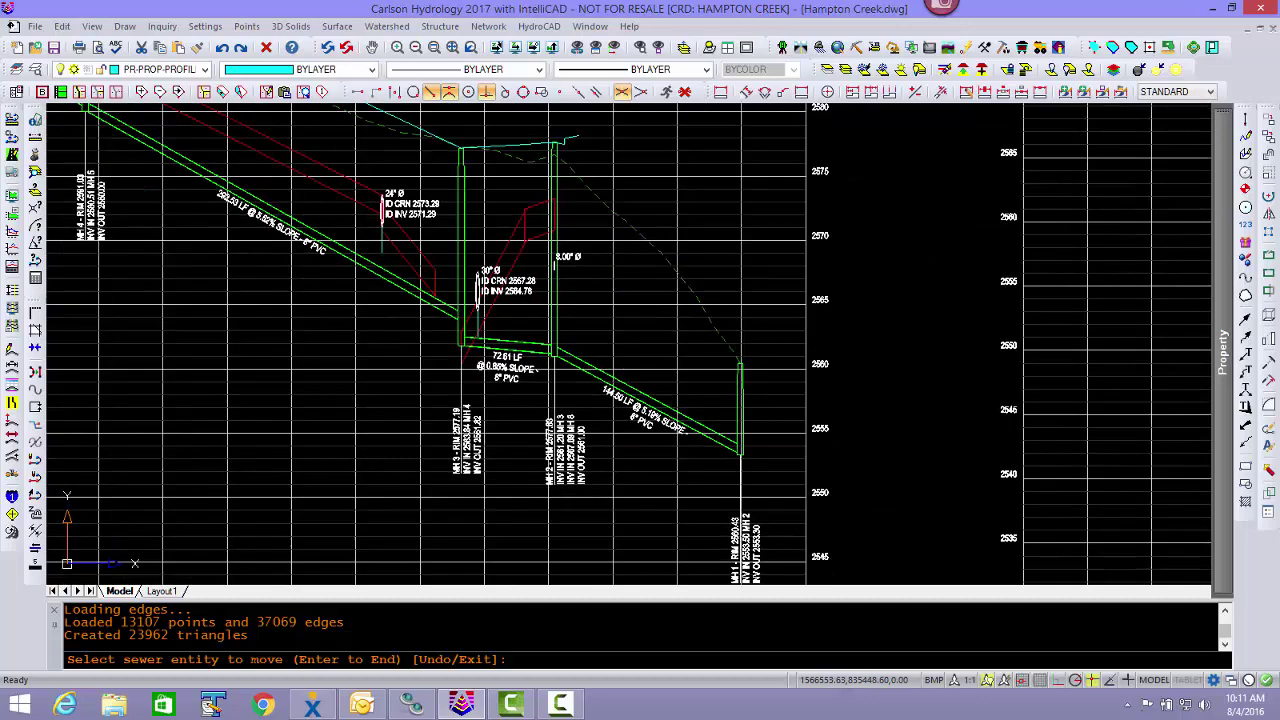
- Restart sewer editing in the profile view and update all linked sewer network profiles
left_click(488, 26)
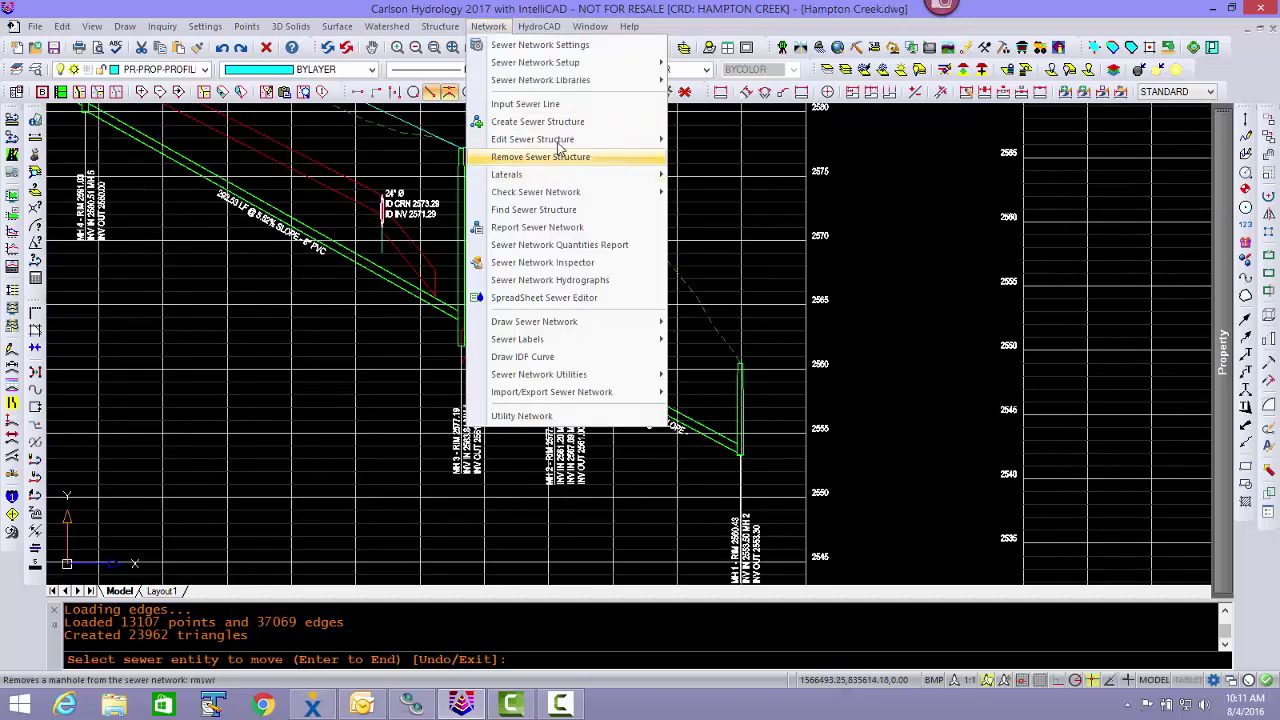
mouse_move(558, 146)
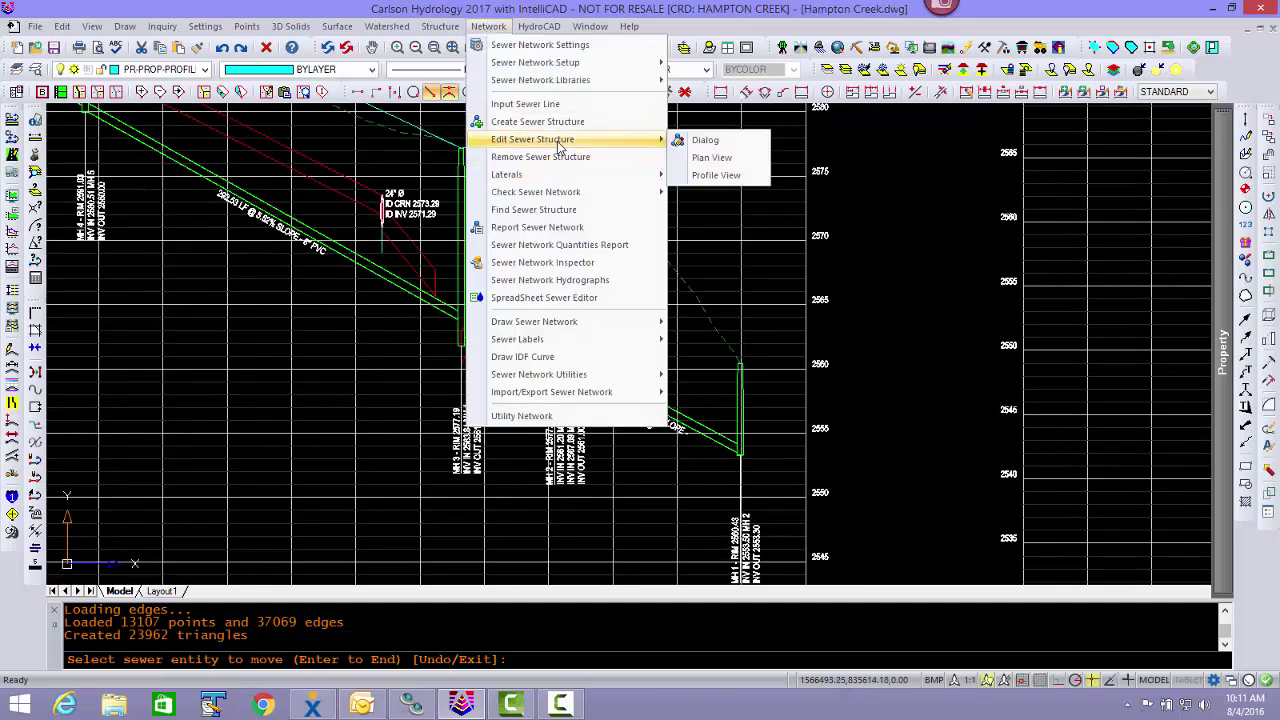
left_click(730, 176)
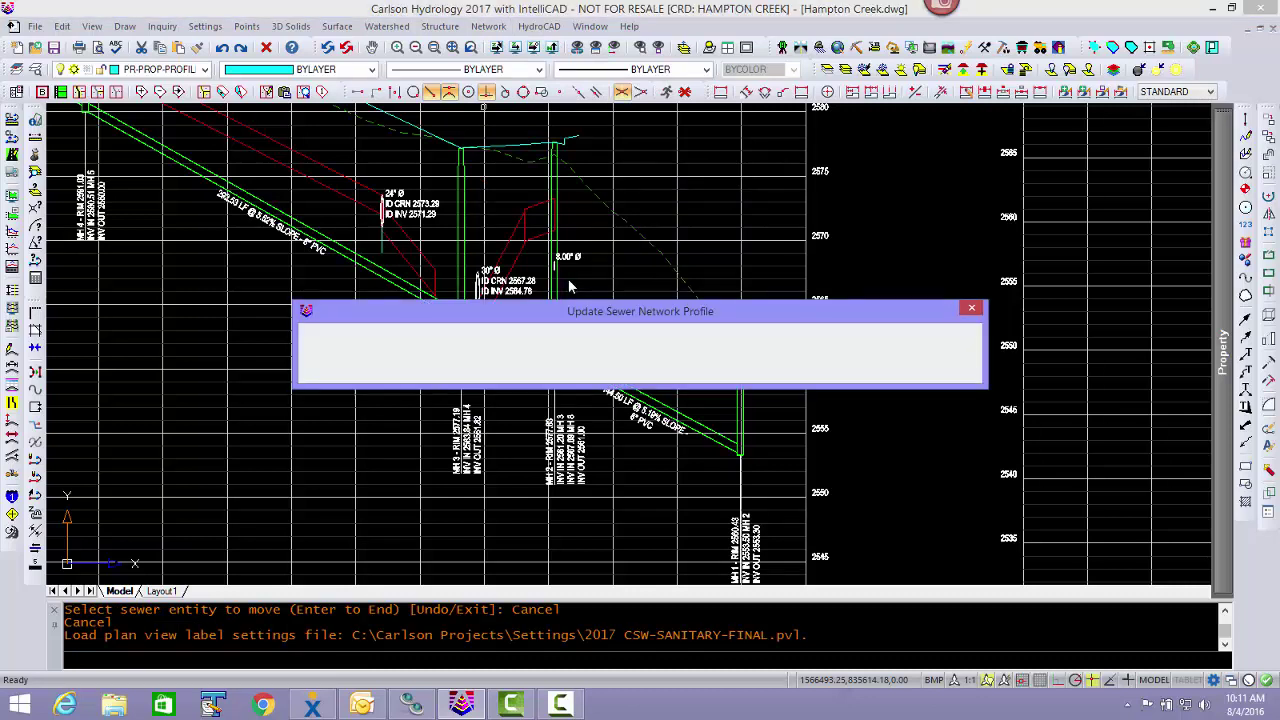
left_click(566, 367)
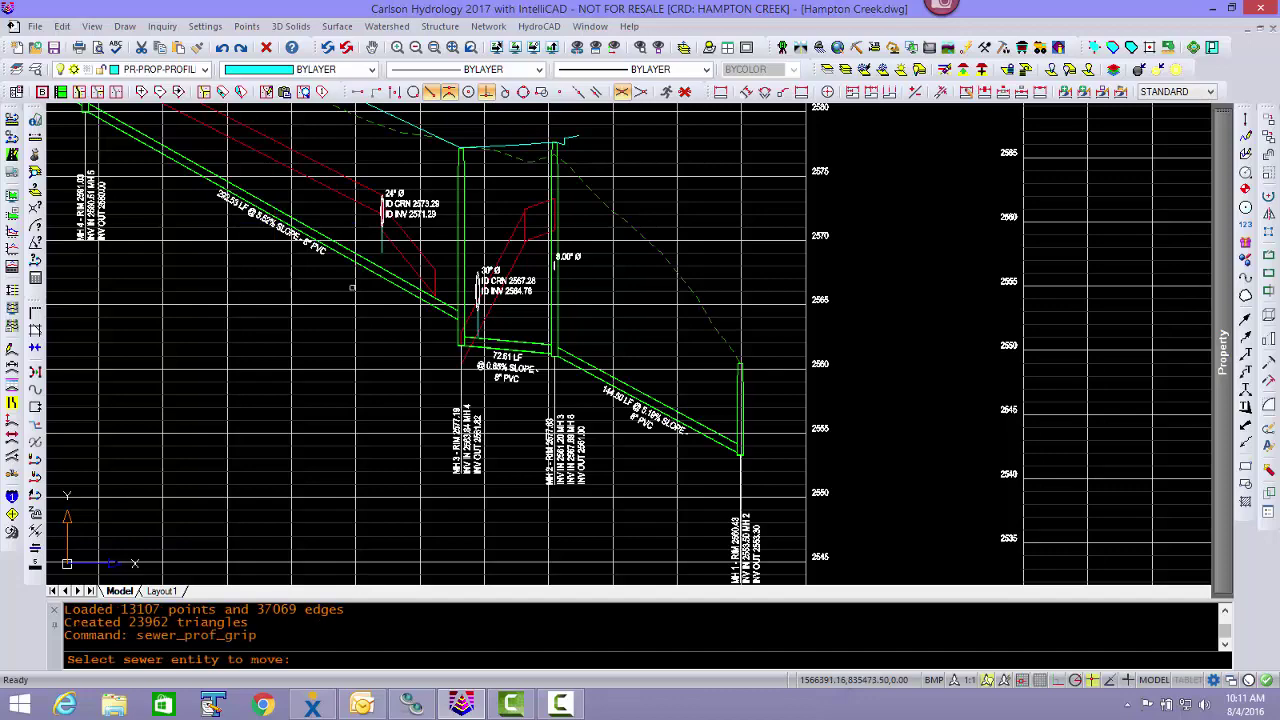
- Lower the 8-inch pipe entering MH 2 from MH 8 to elevation 2565
middle_click_drag(737, 400, 240, 267)
scroll(860, 354, "down", 5)
middle_click_drag(848, 363, 623, 378)
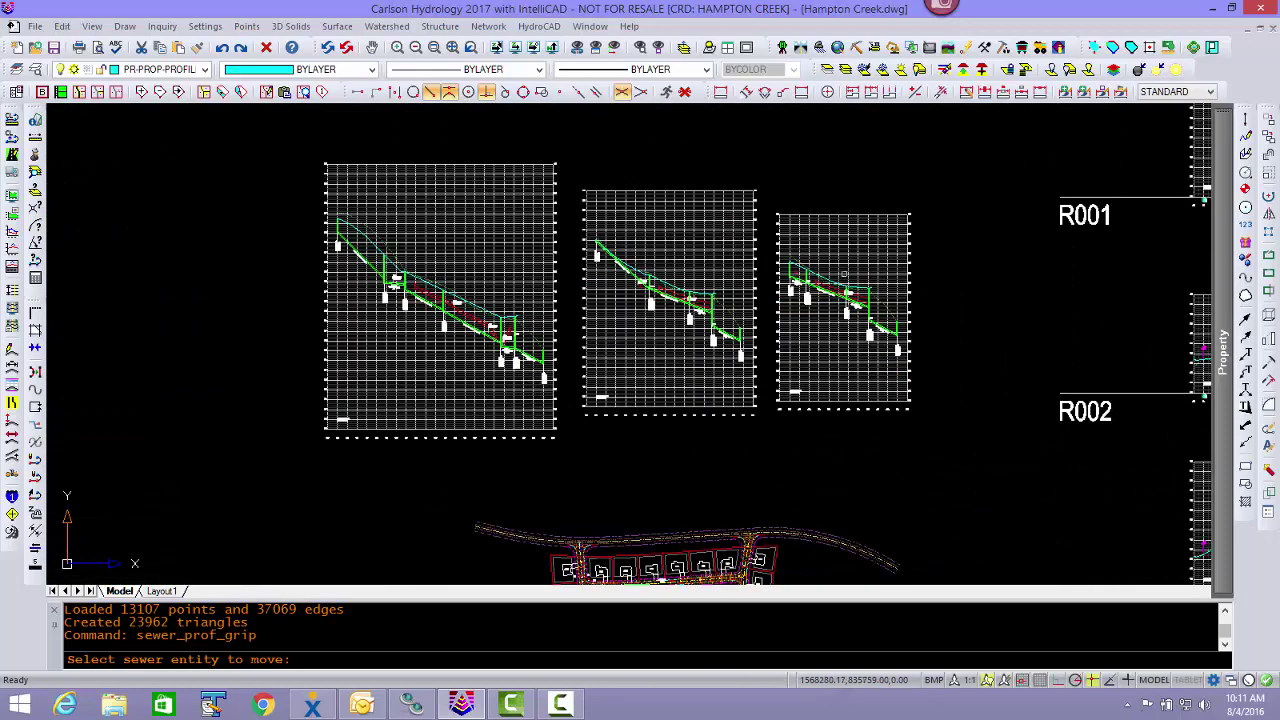
scroll(438, 315, "up", 5)
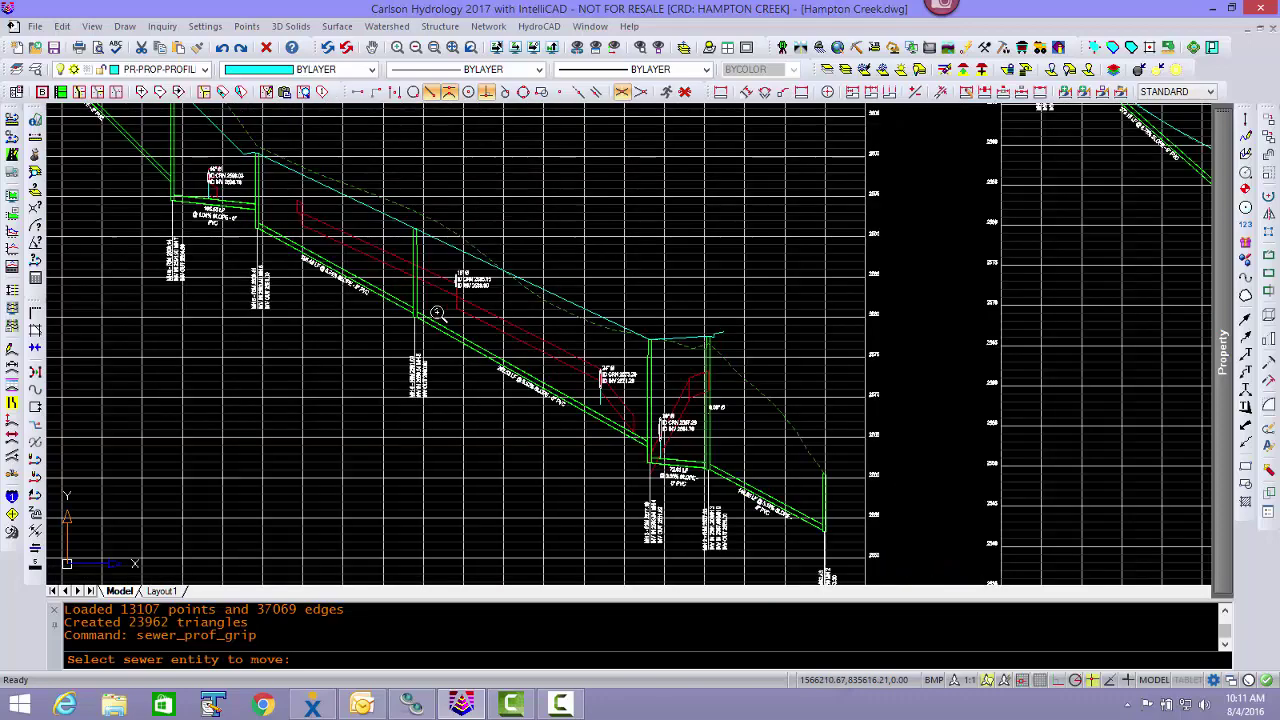
middle_click_drag(654, 412, 297, 205)
middle_click_drag(591, 380, 407, 289)
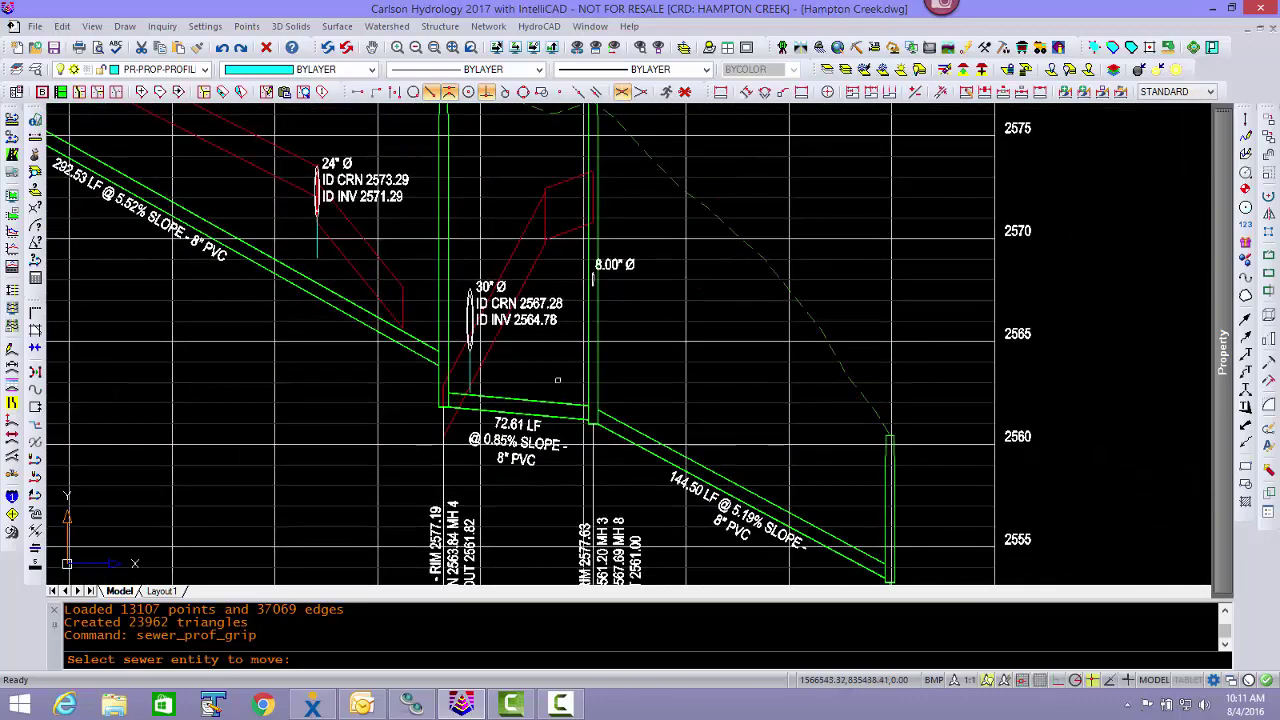
middle_click_drag(616, 393, 588, 387)
scroll(554, 294, "up", 5)
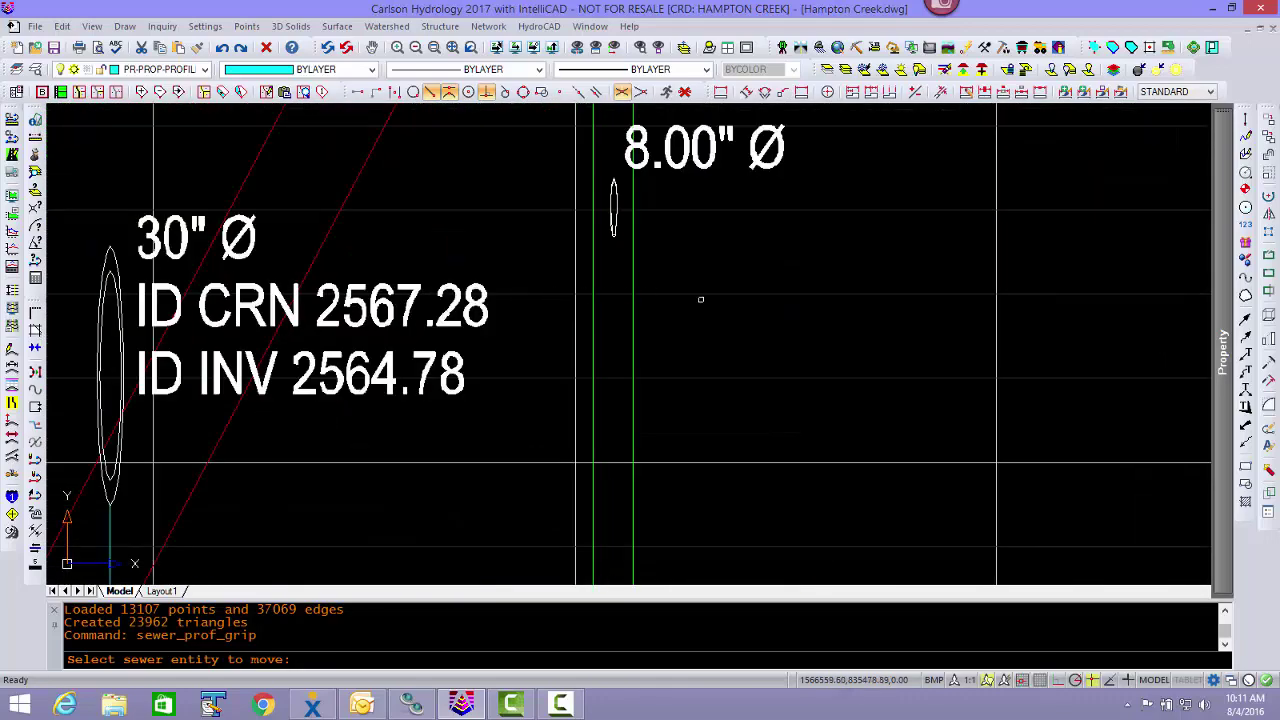
scroll(700, 290, "down", 2)
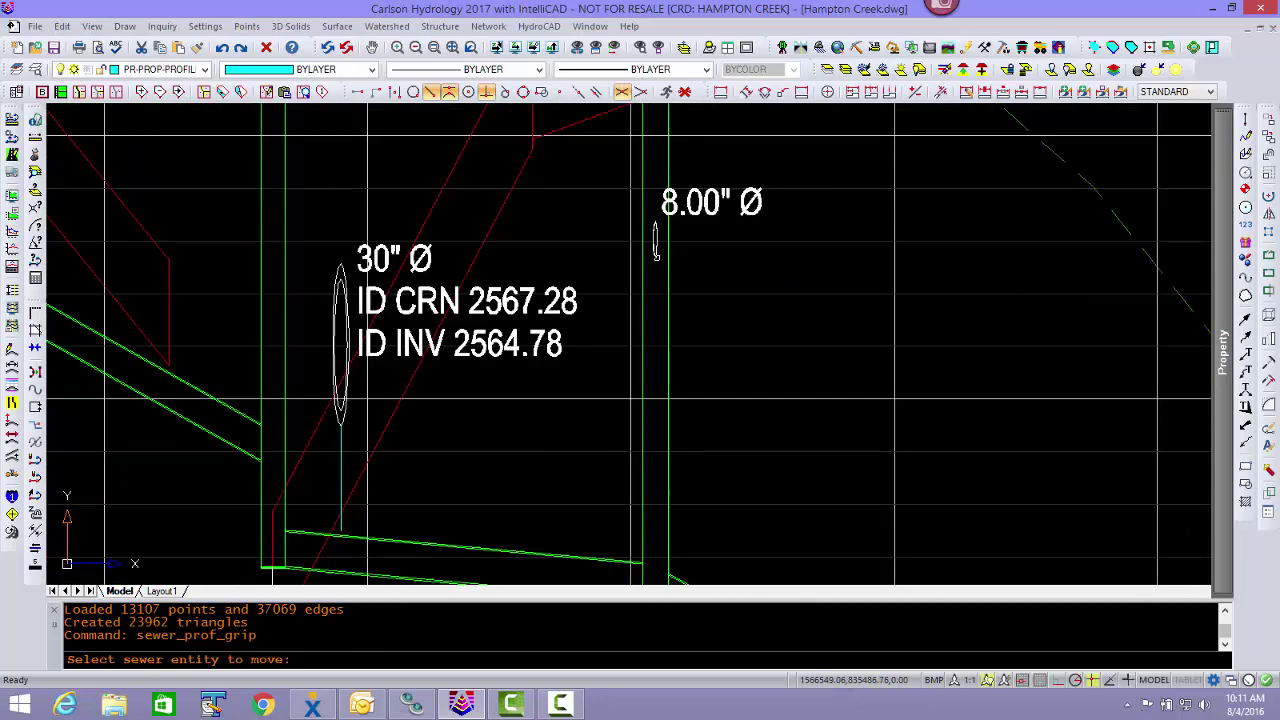
left_click(655, 245)
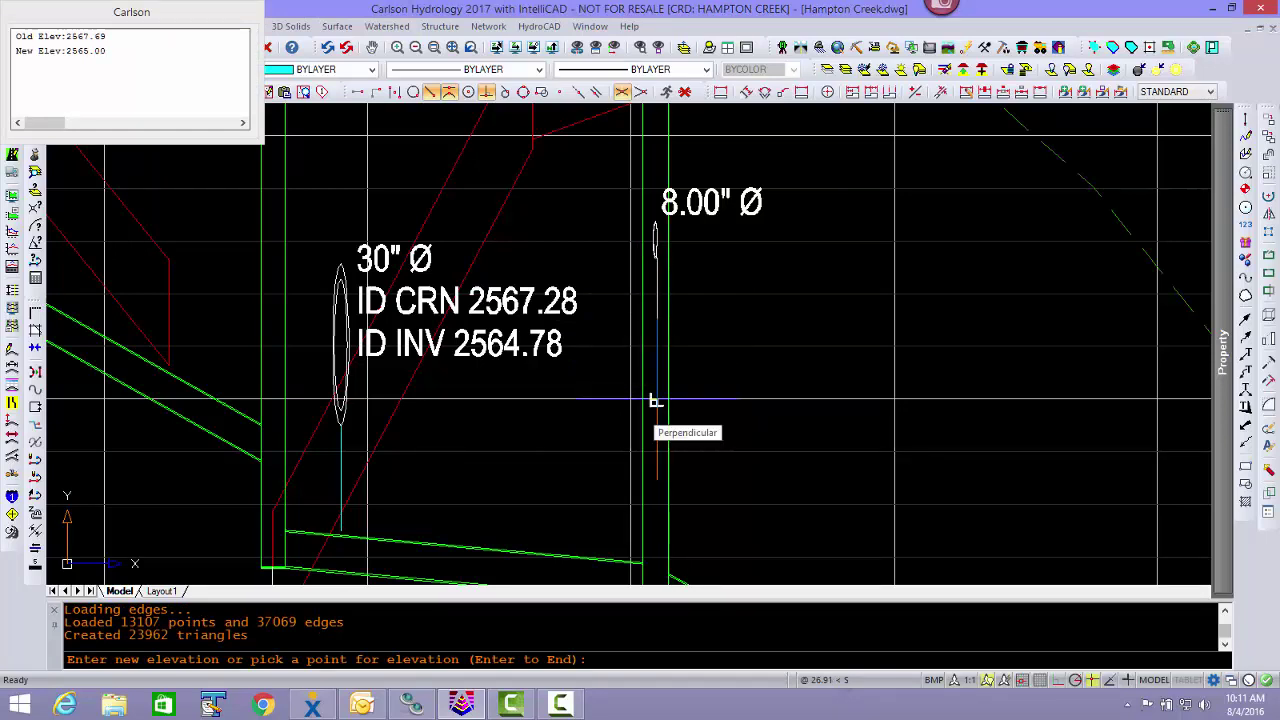
left_click(655, 400)
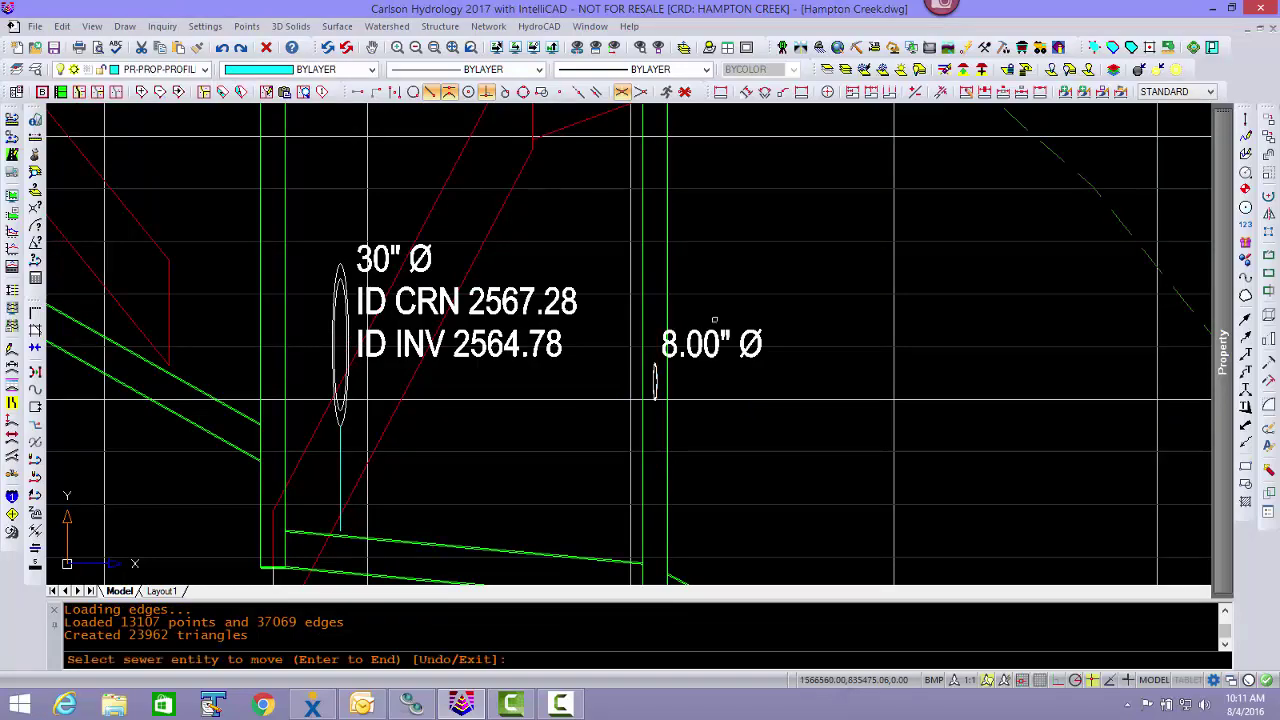
- End the profile edit and apply the changed MH 2 invert to all linked profiles
scroll(742, 347, "down", 6)
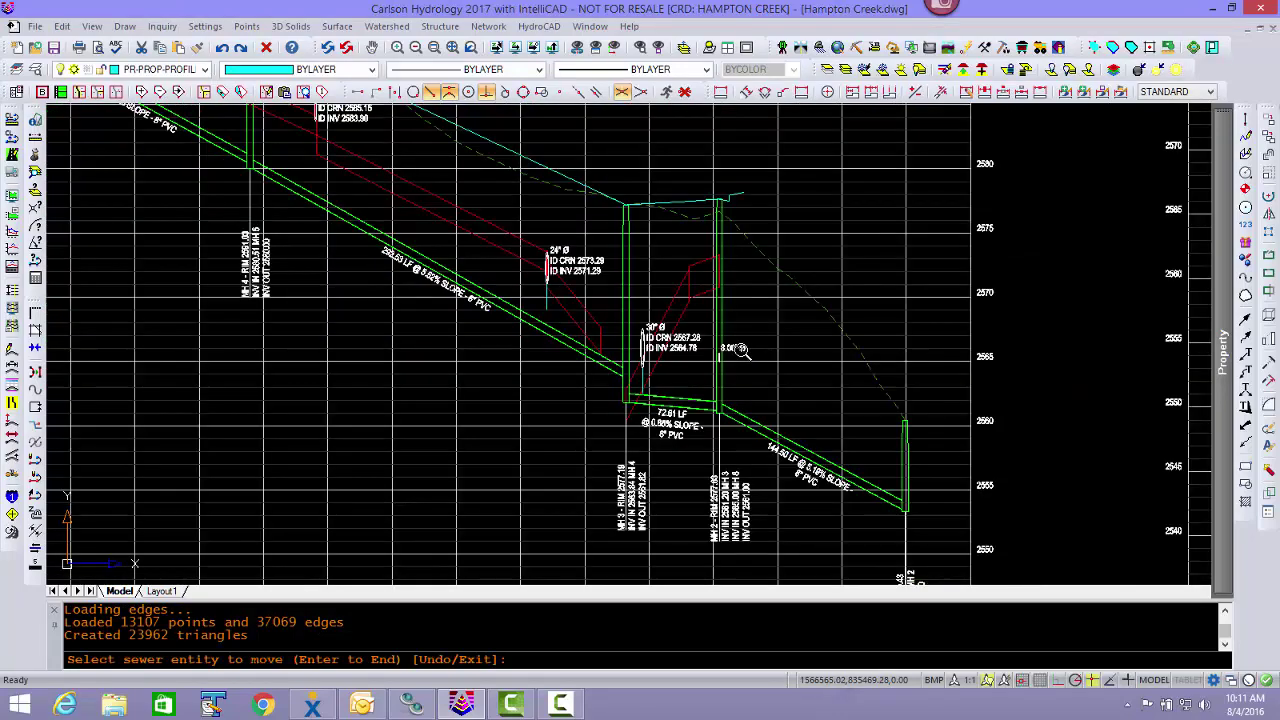
middle_click_drag(944, 377, 771, 370)
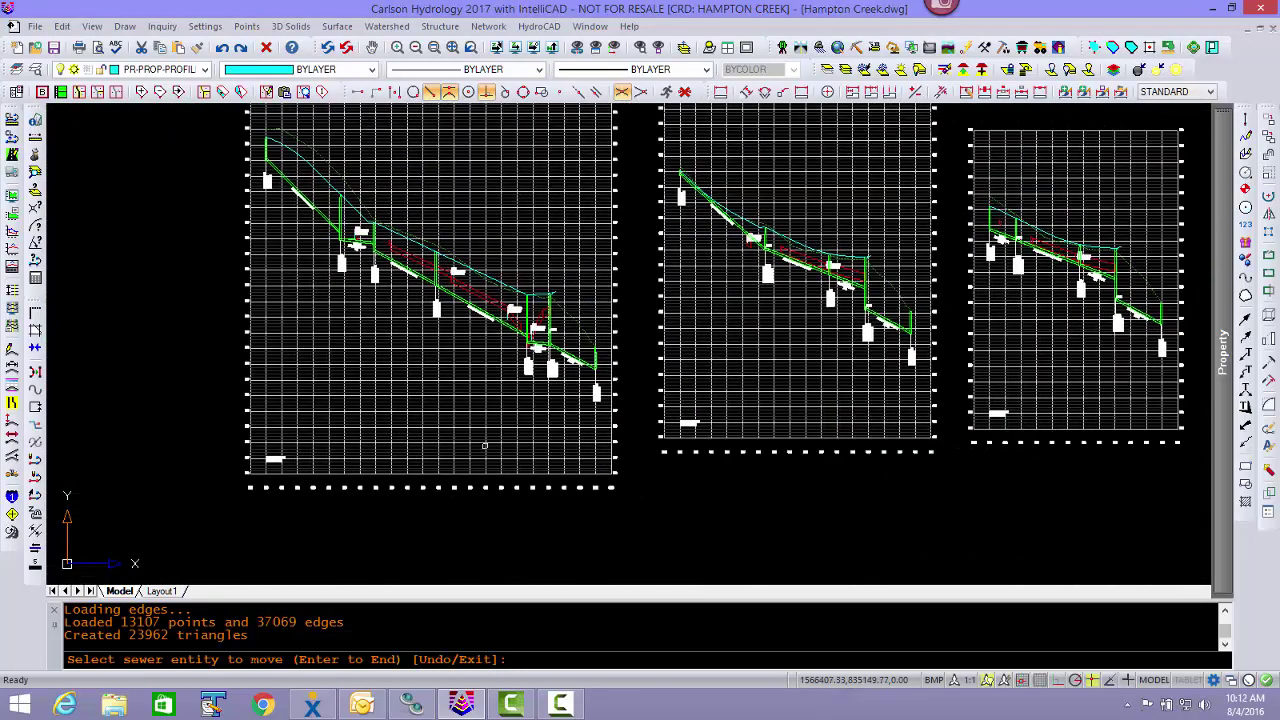
key("Return")
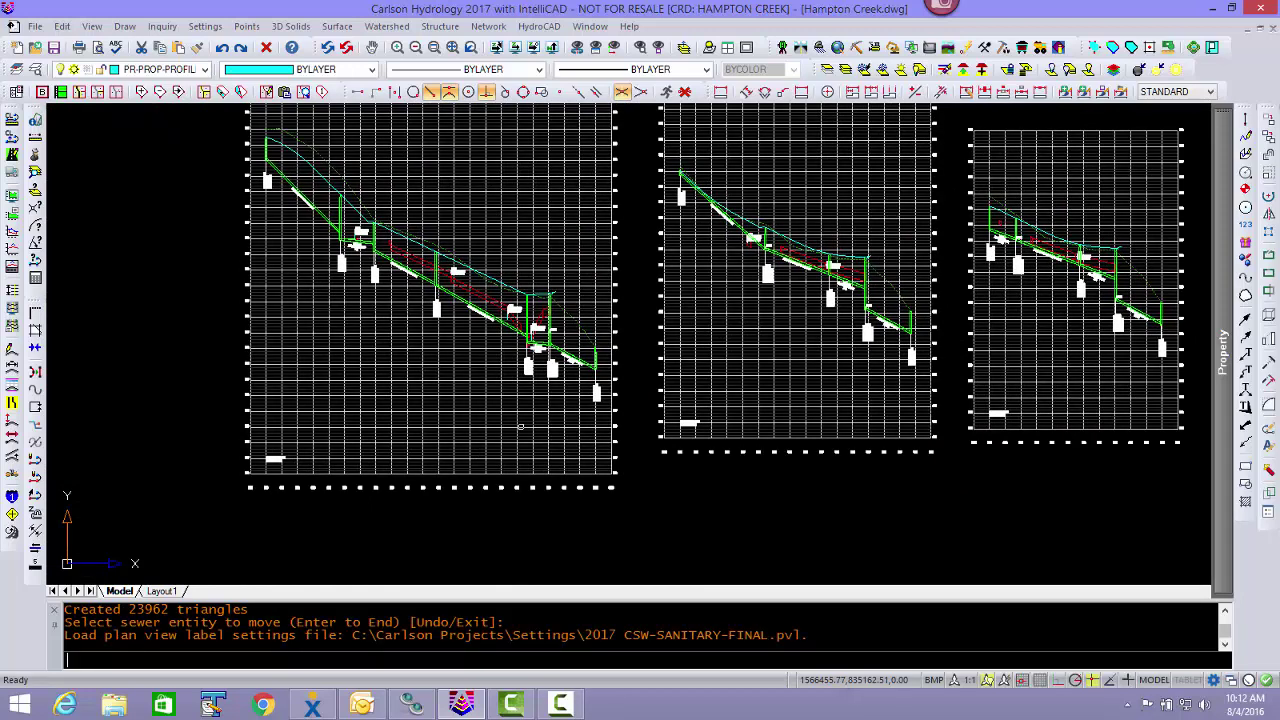
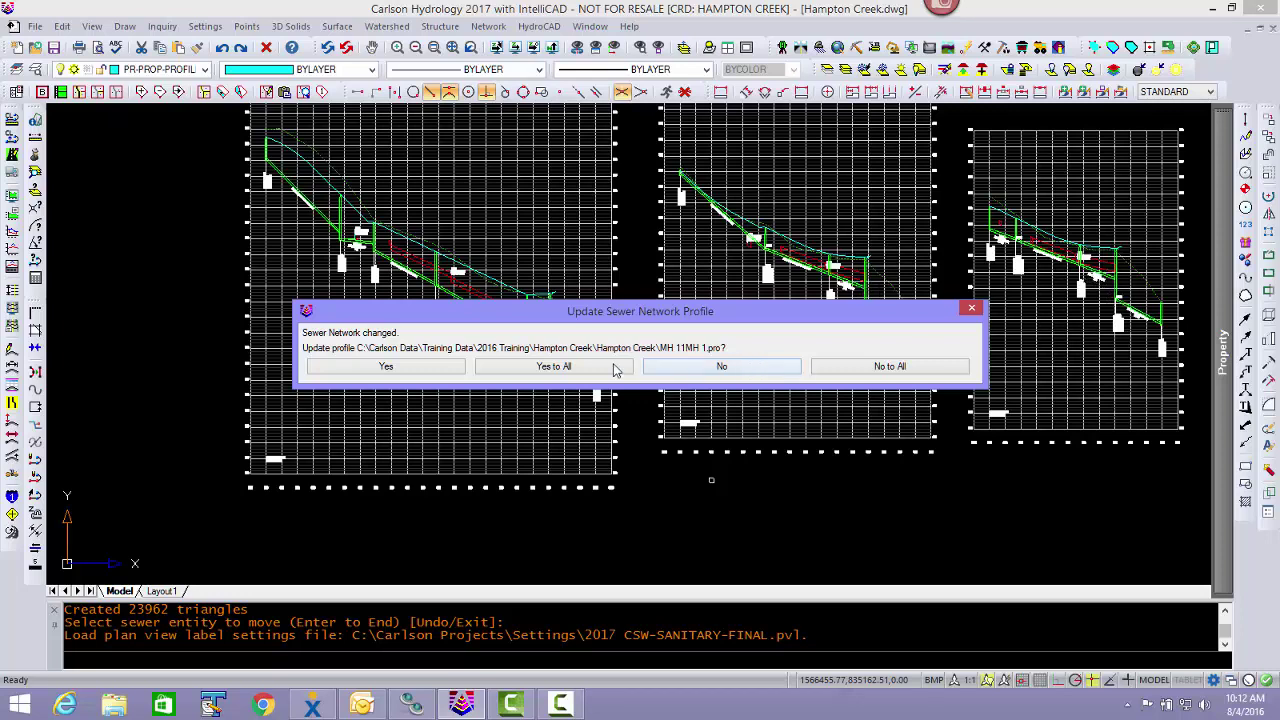
left_click(554, 367)
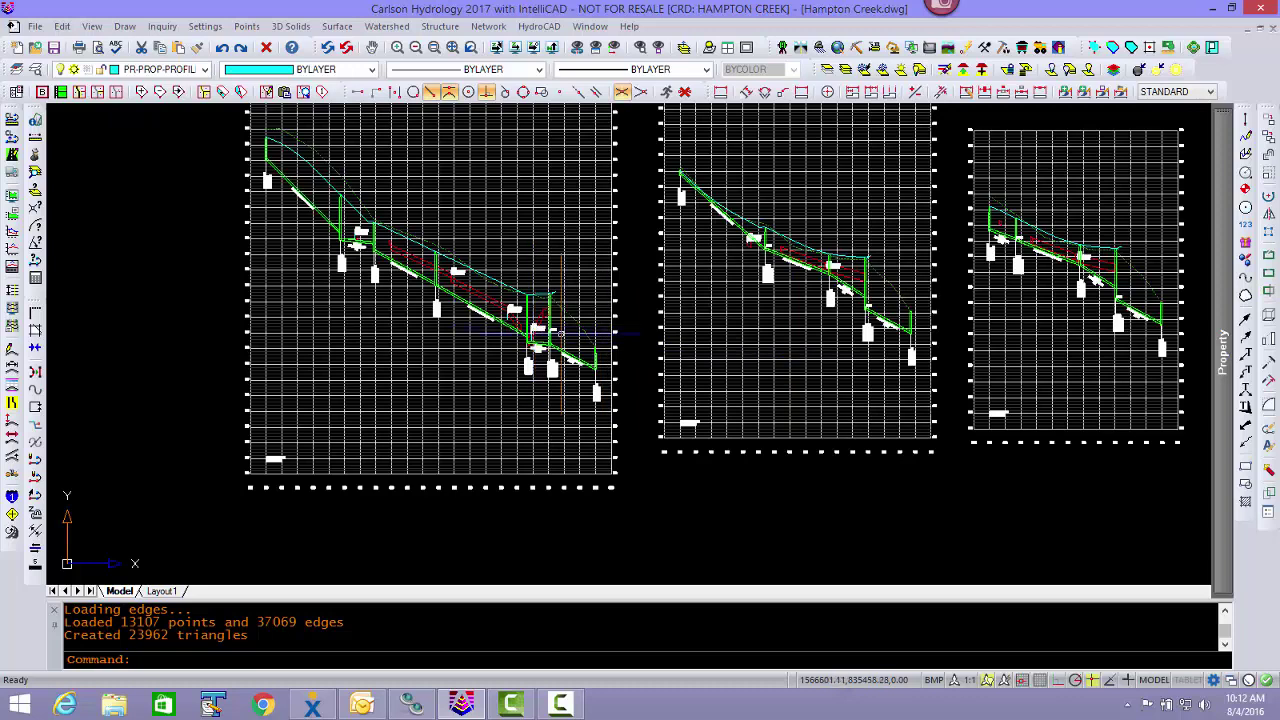
- Examine the 8-inch pipe at MH 2 and the pipes and crossings in the neighbouring sewer profiles
scroll(561, 333, "up", 6)
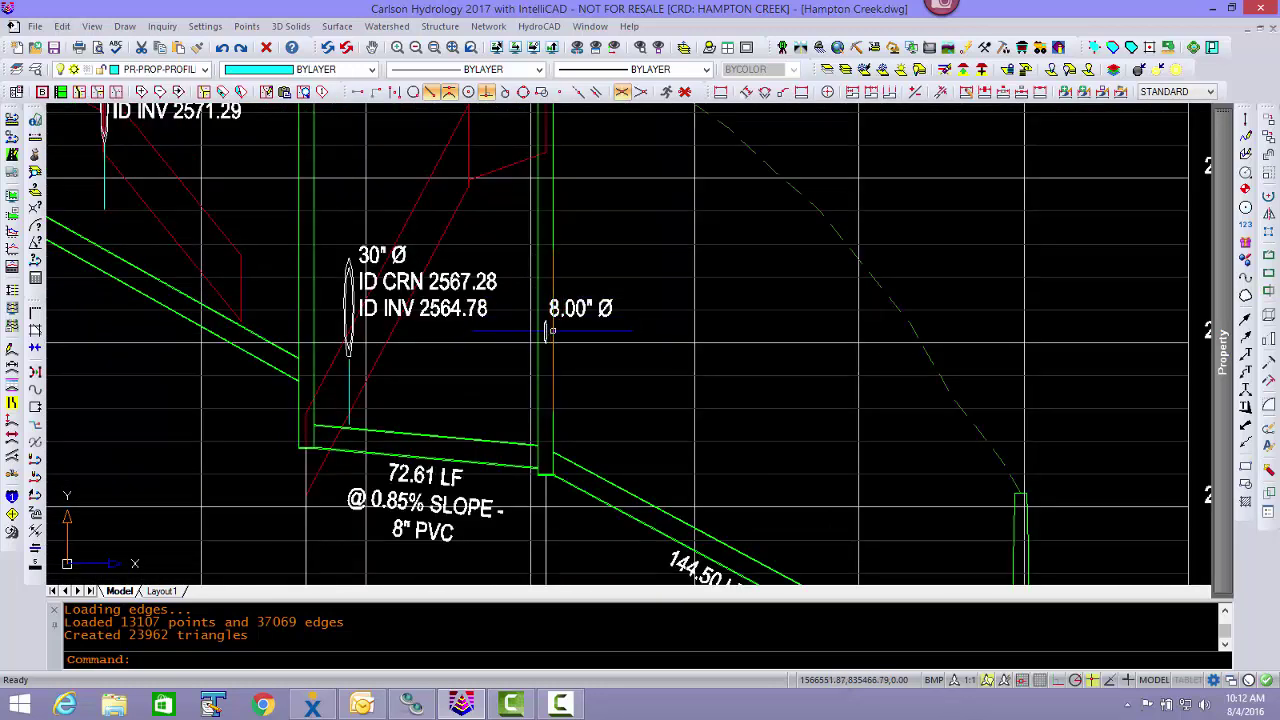
scroll(548, 332, "down", 3)
scroll(549, 331, "down", 4)
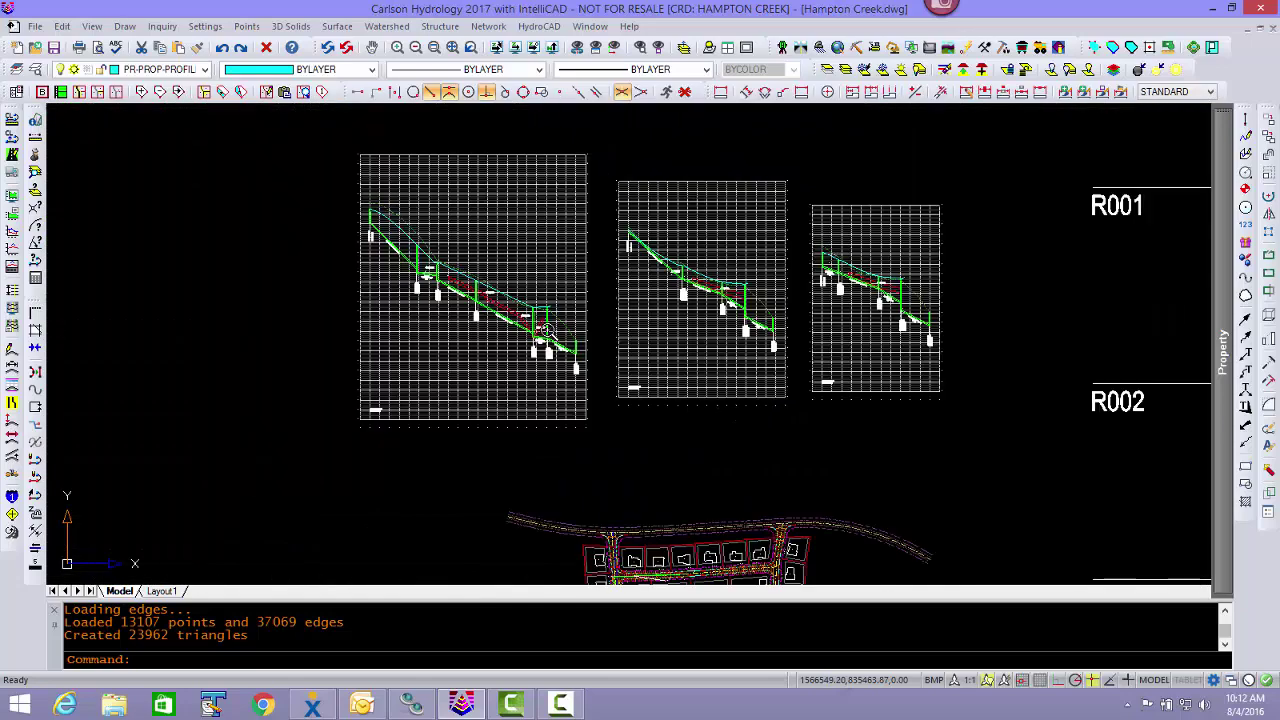
middle_click_drag(733, 332, 628, 330)
scroll(634, 291, "up", 4)
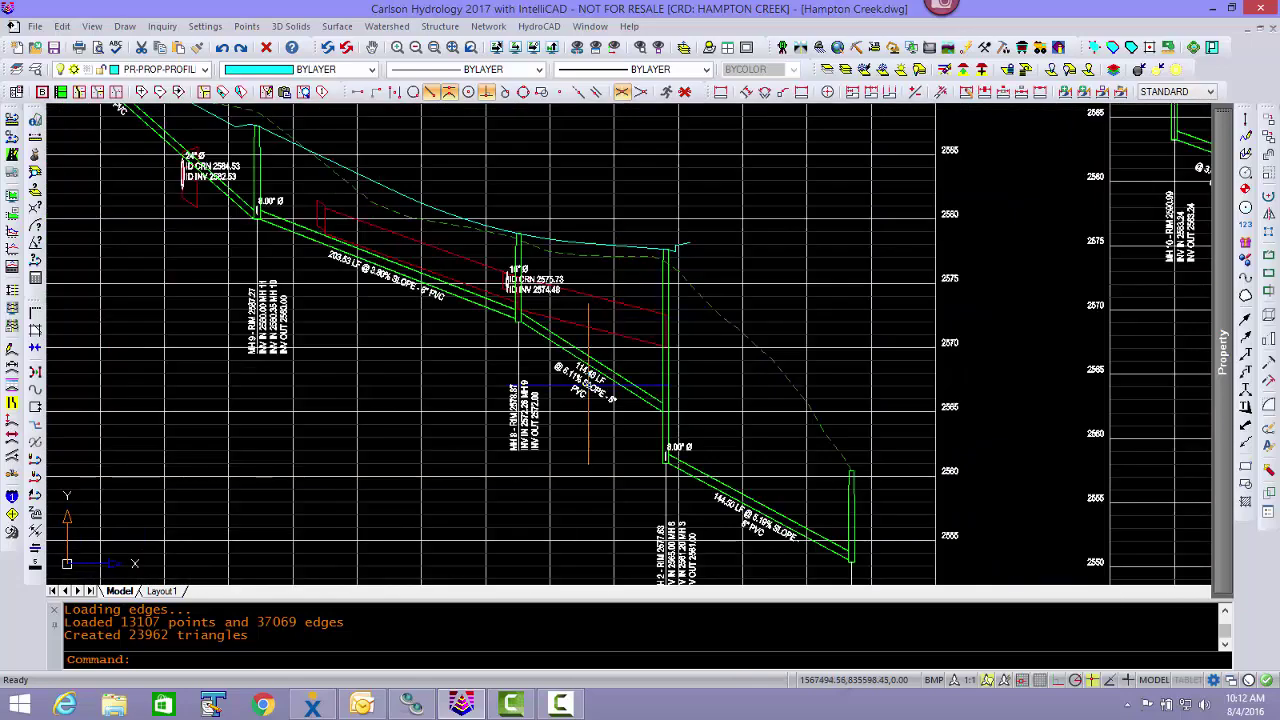
scroll(590, 385, "up", 5)
scroll(590, 380, "down", 3)
scroll(591, 380, "down", 4)
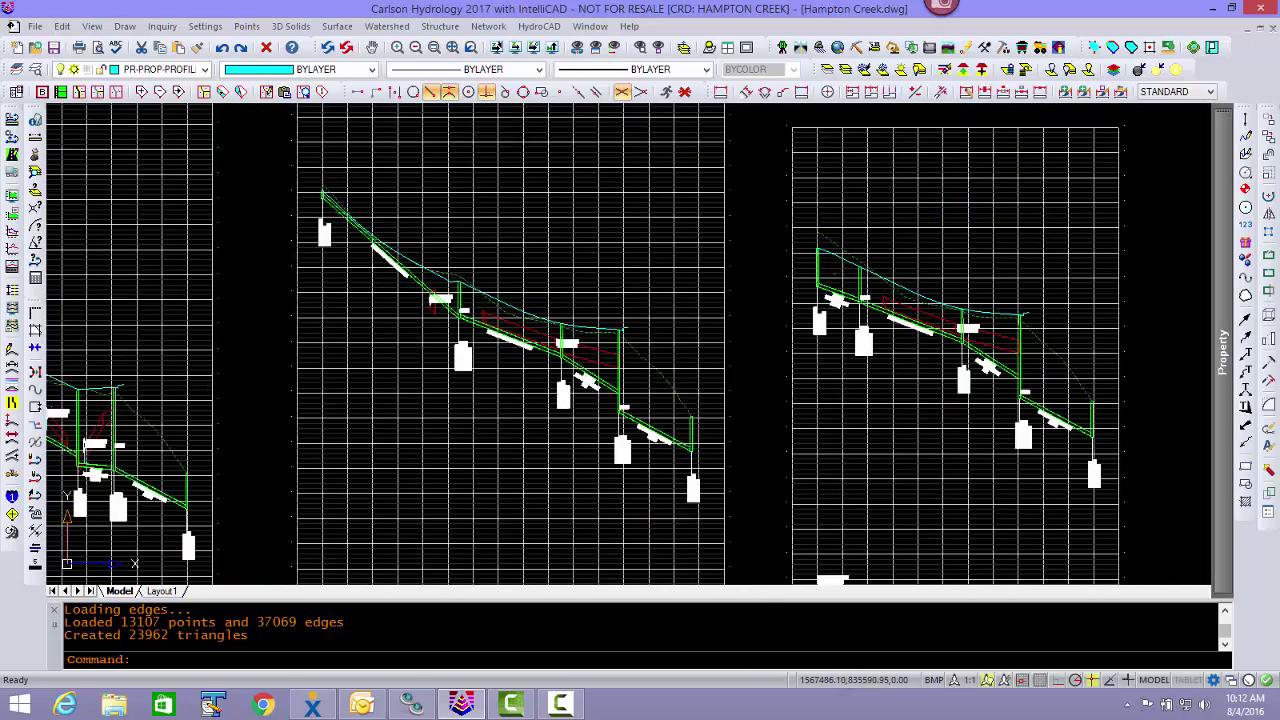
middle_click_drag(513, 416, 682, 404)
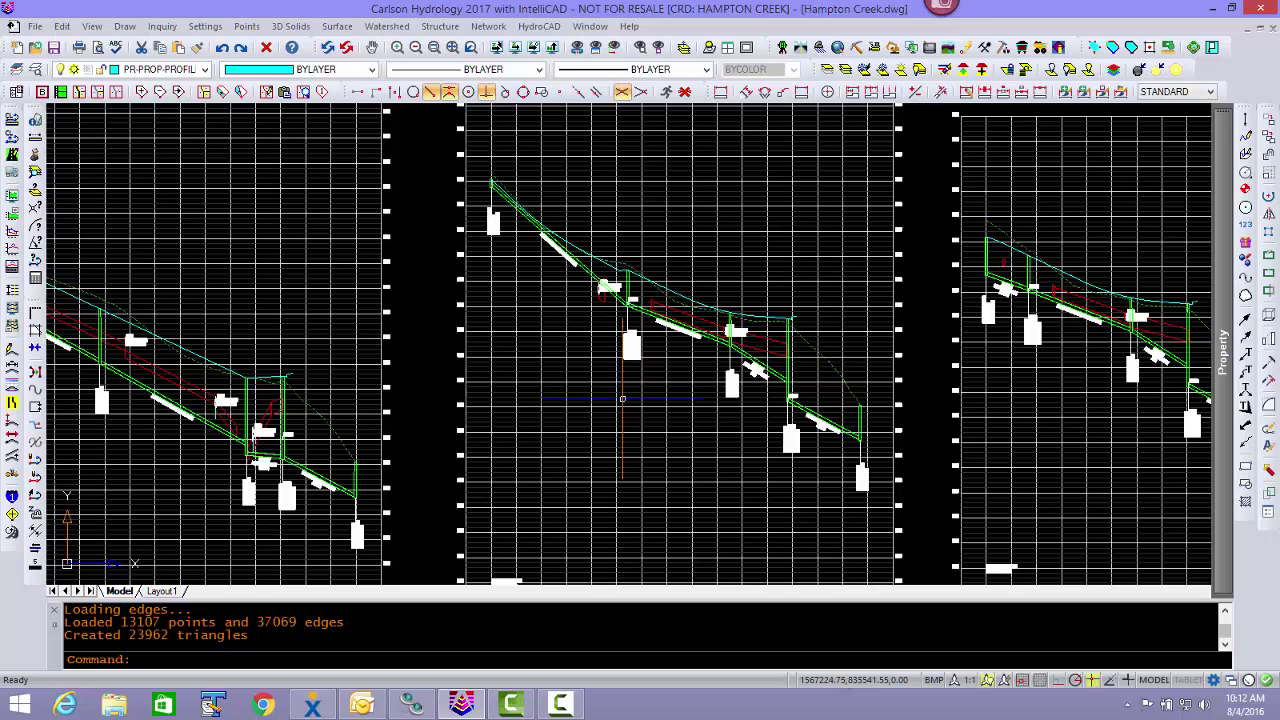
- Edit the middle sewer profile and lower the MH 11 end of the pipe running to MH 9 to elevation 2598
scroll(622, 399, "up", 8)
middle_click_drag(623, 173, 487, 327)
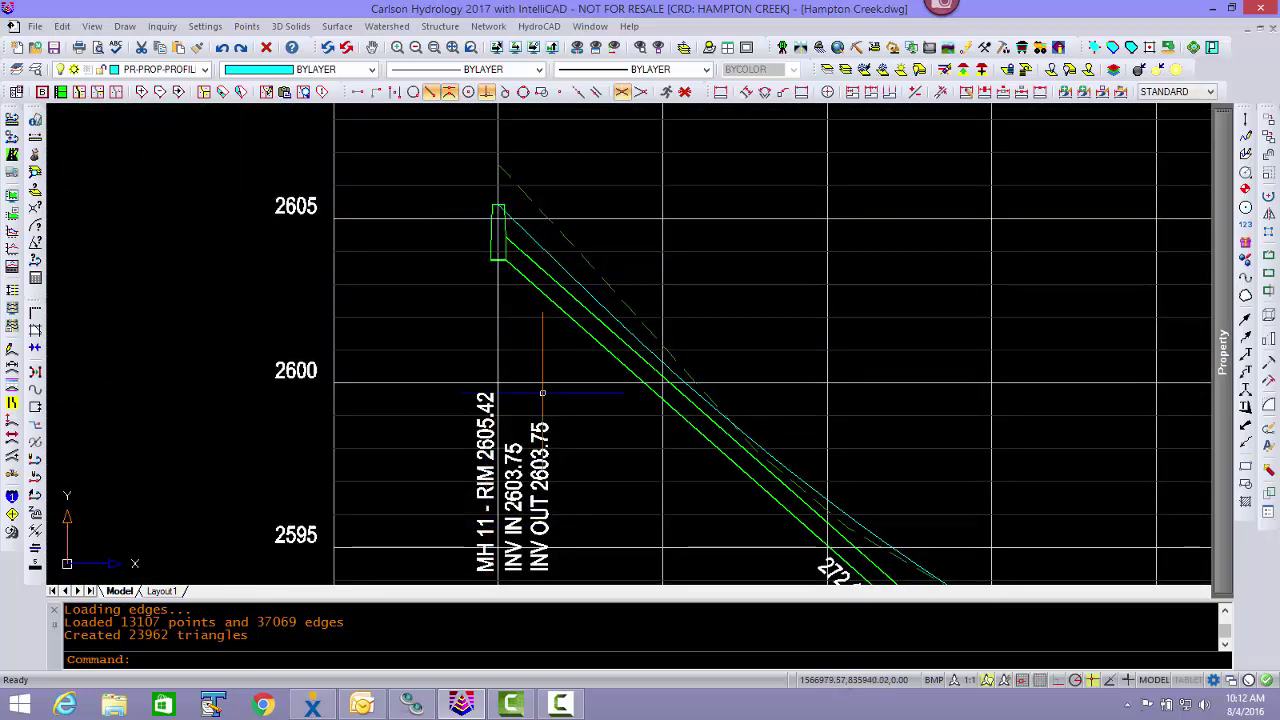
left_click(497, 28)
mouse_move(541, 176)
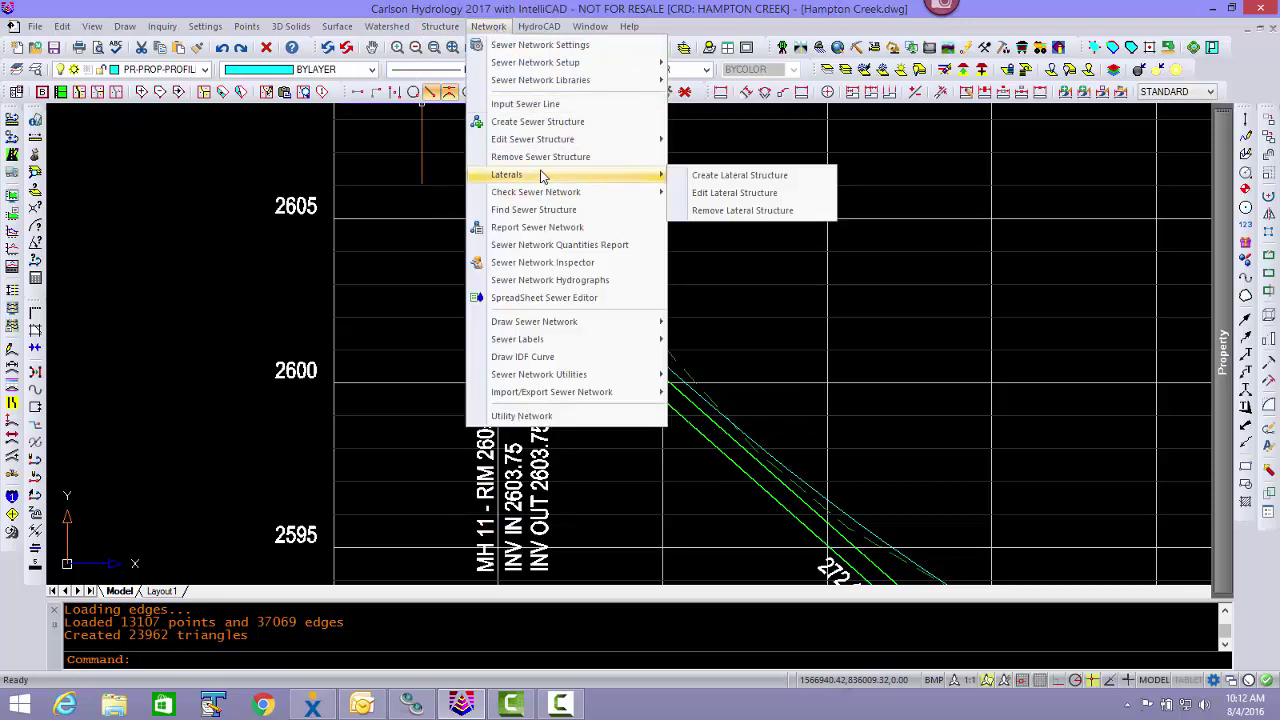
mouse_move(560, 140)
left_click(695, 180)
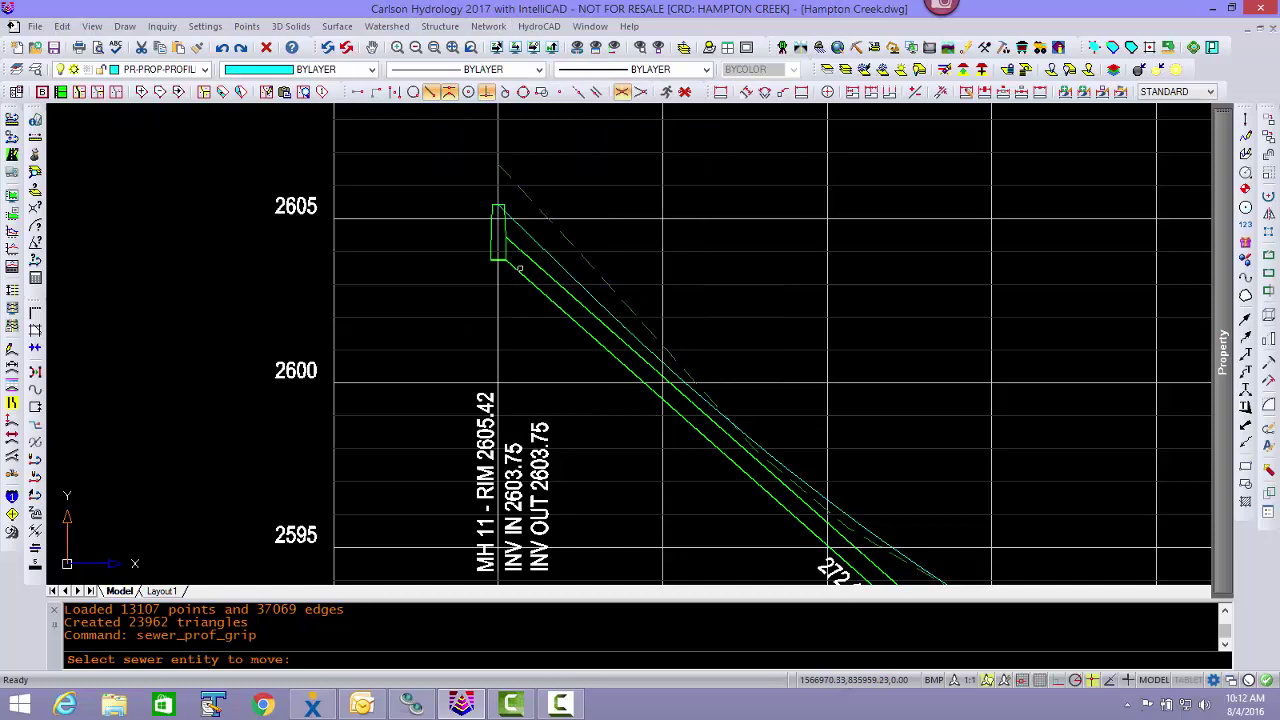
left_click(519, 268)
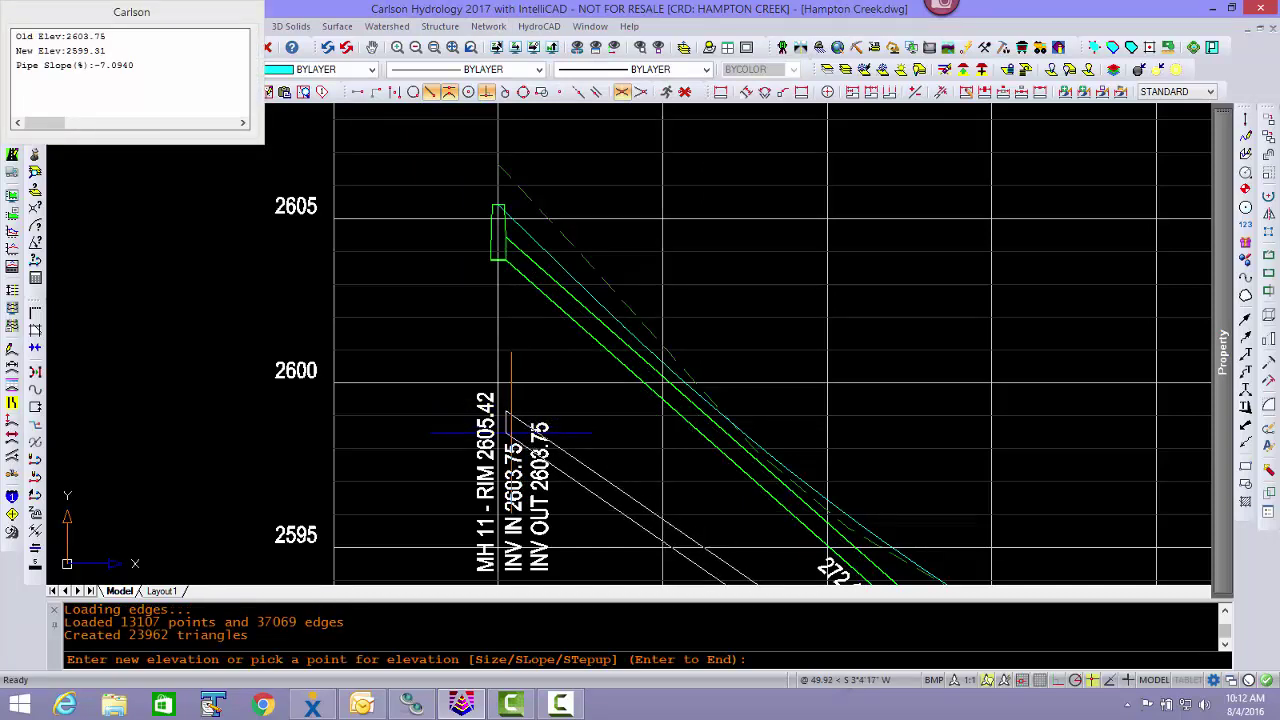
left_click(497, 448)
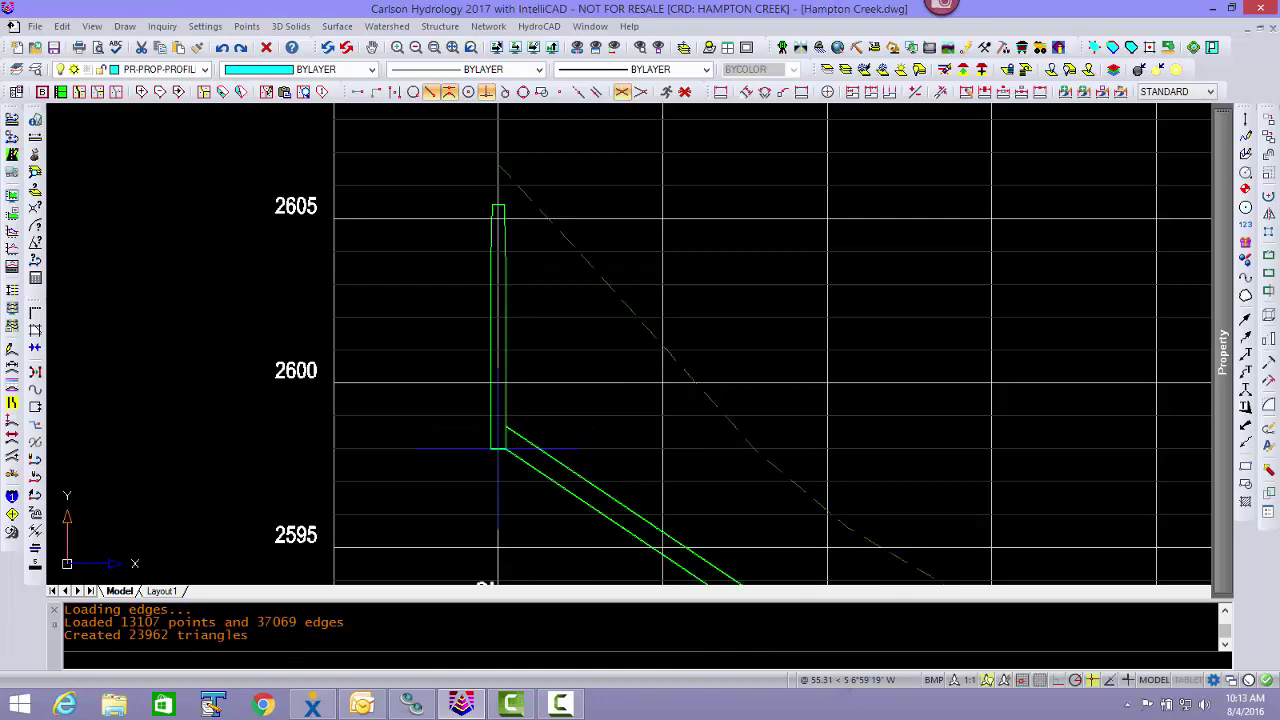
- End the profile edit and draw a 20-unit polyline straight down from the bottom quadrant of the 24-inch storm crossing near MH 9
scroll(554, 424, "down", 3)
scroll(554, 424, "down", 2)
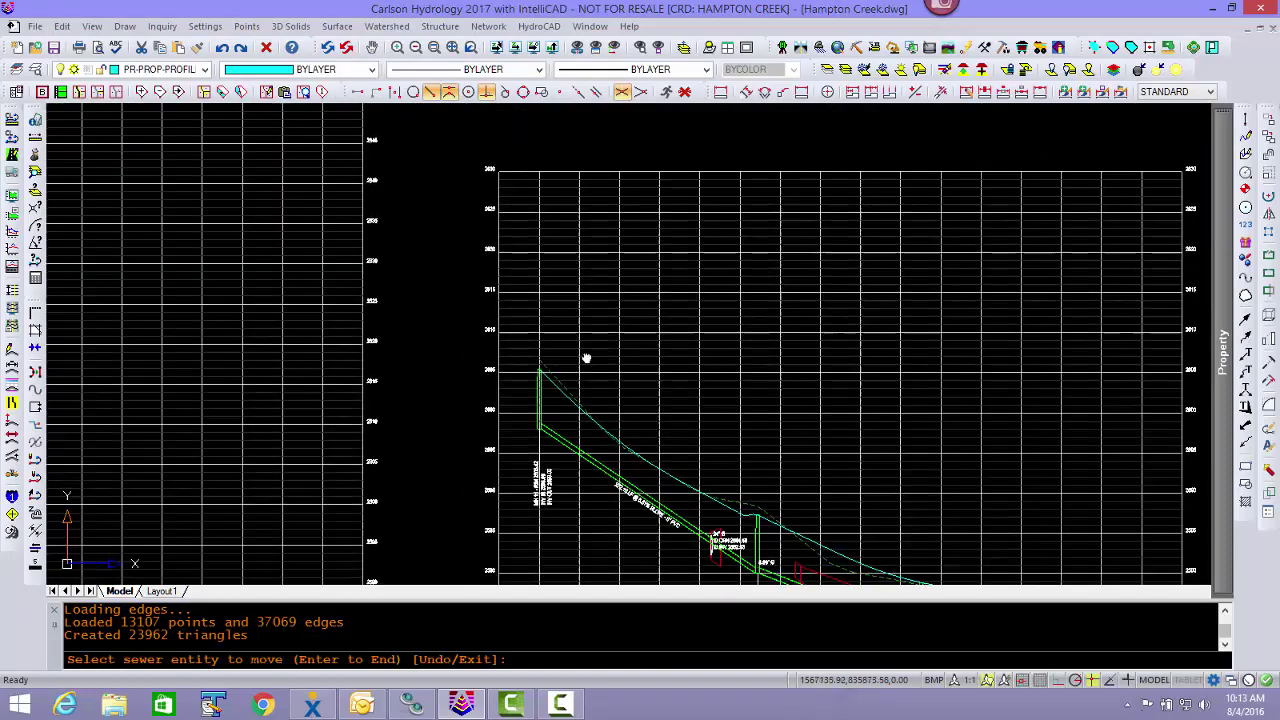
middle_click_drag(588, 357, 407, 164)
scroll(588, 380, "up", 5)
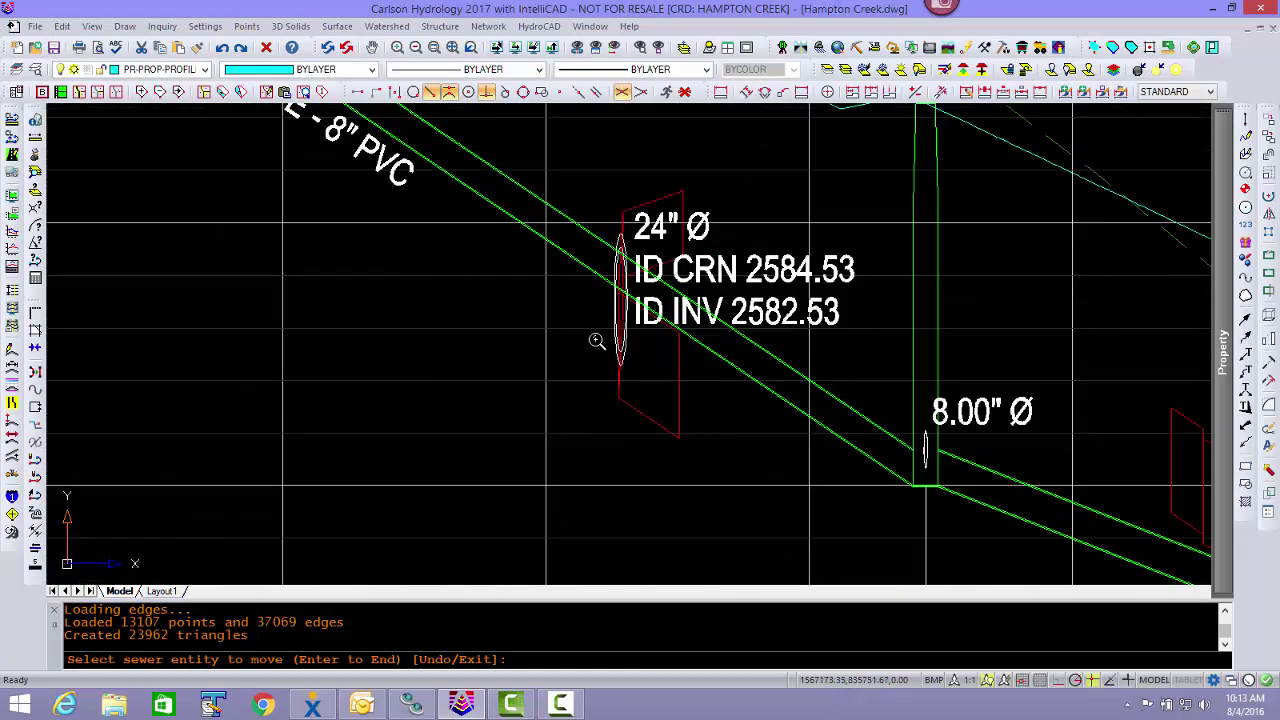
key("Escape")
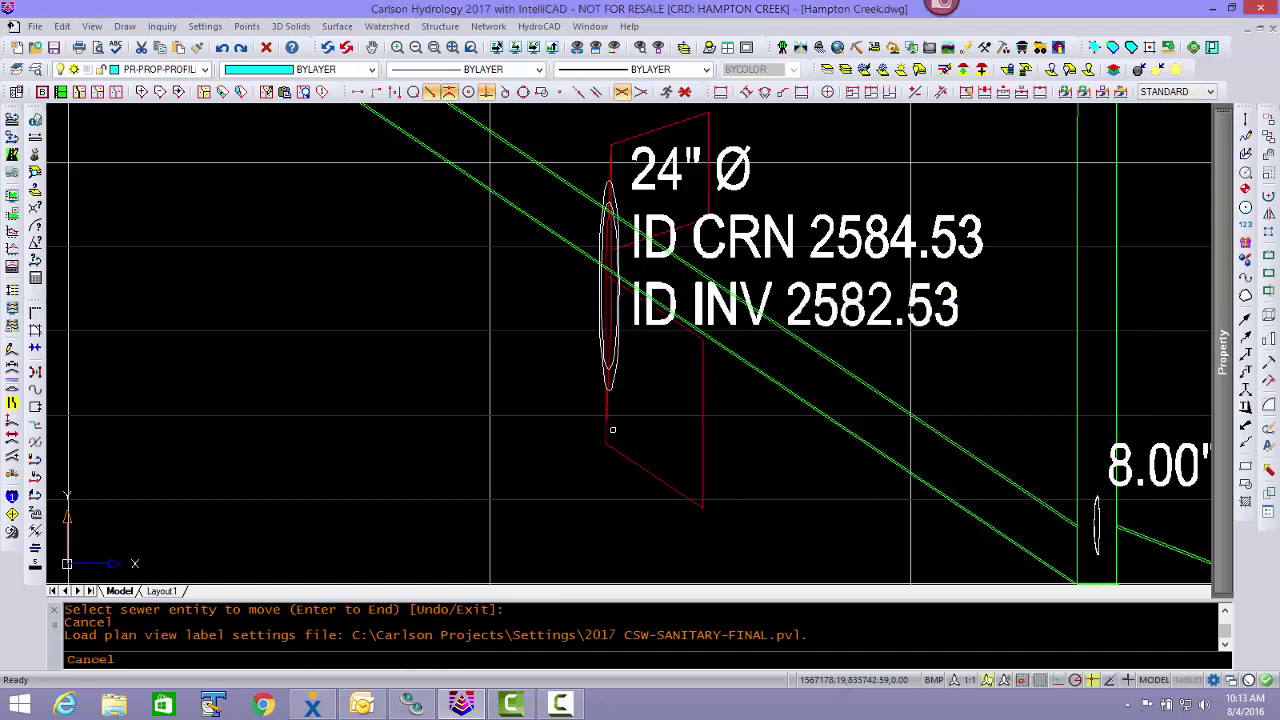
type("pl")
key("Return")
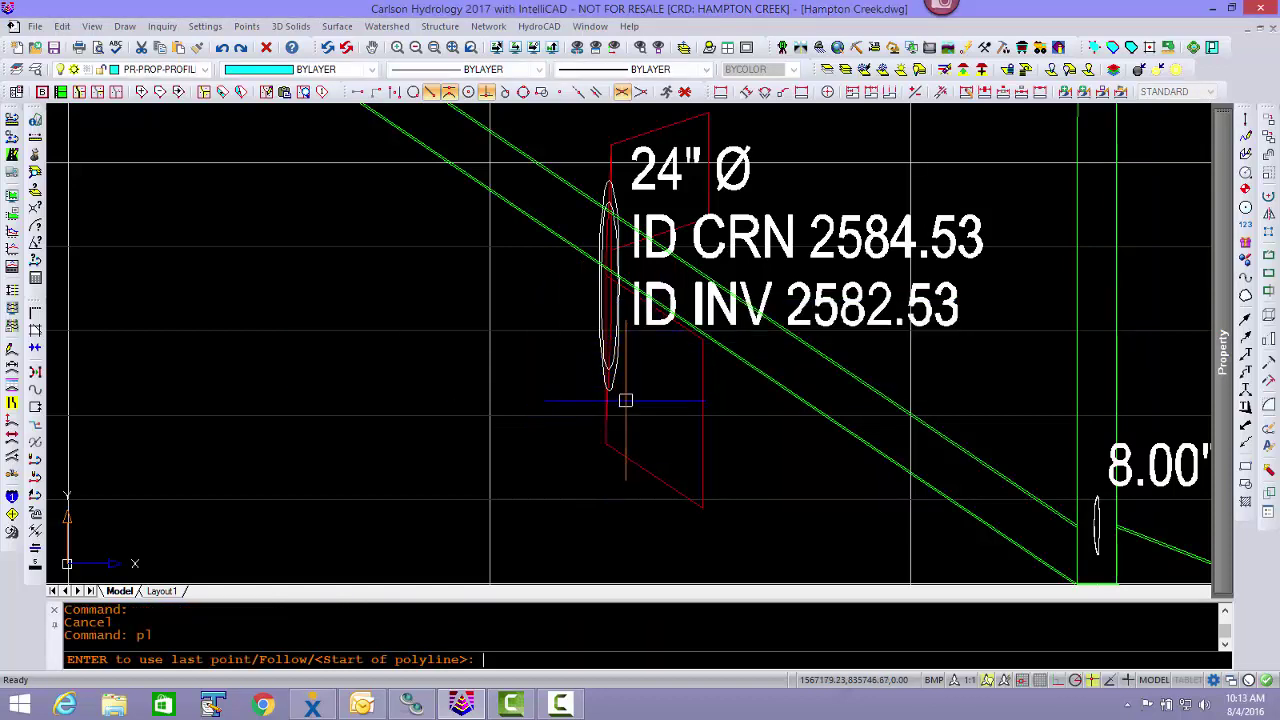
right_click(625, 386, "shift")
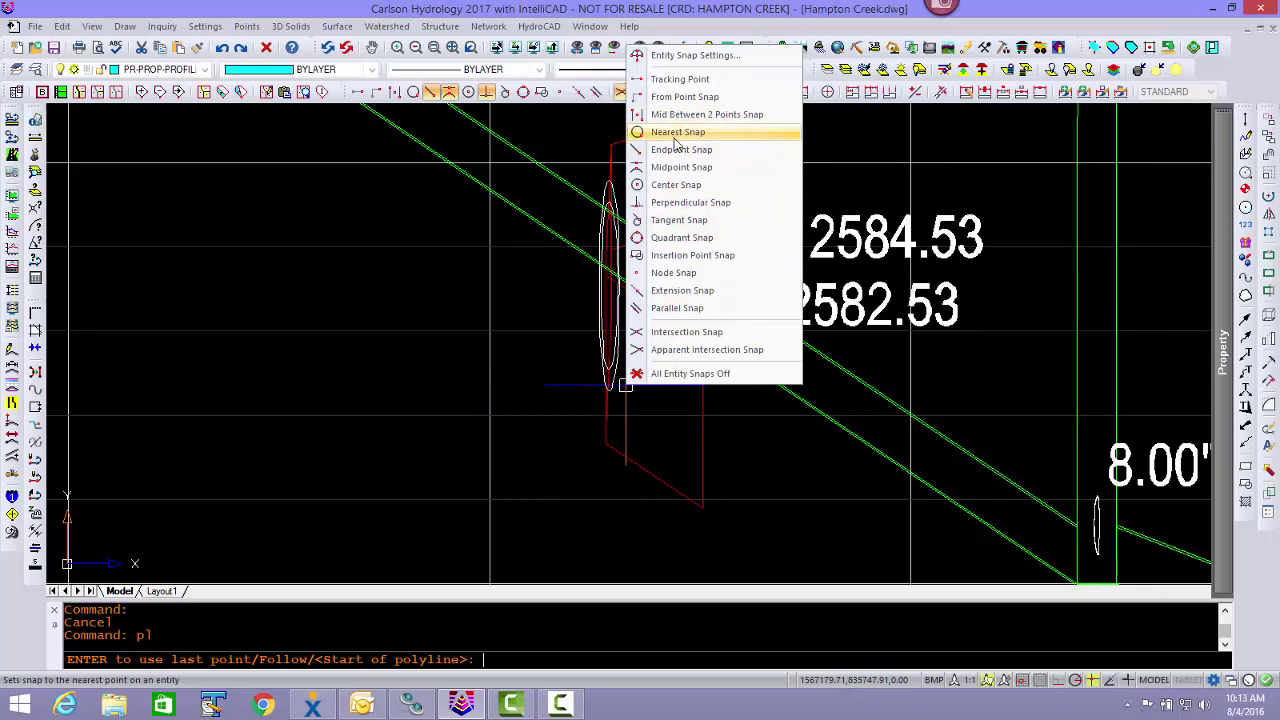
left_click(706, 238)
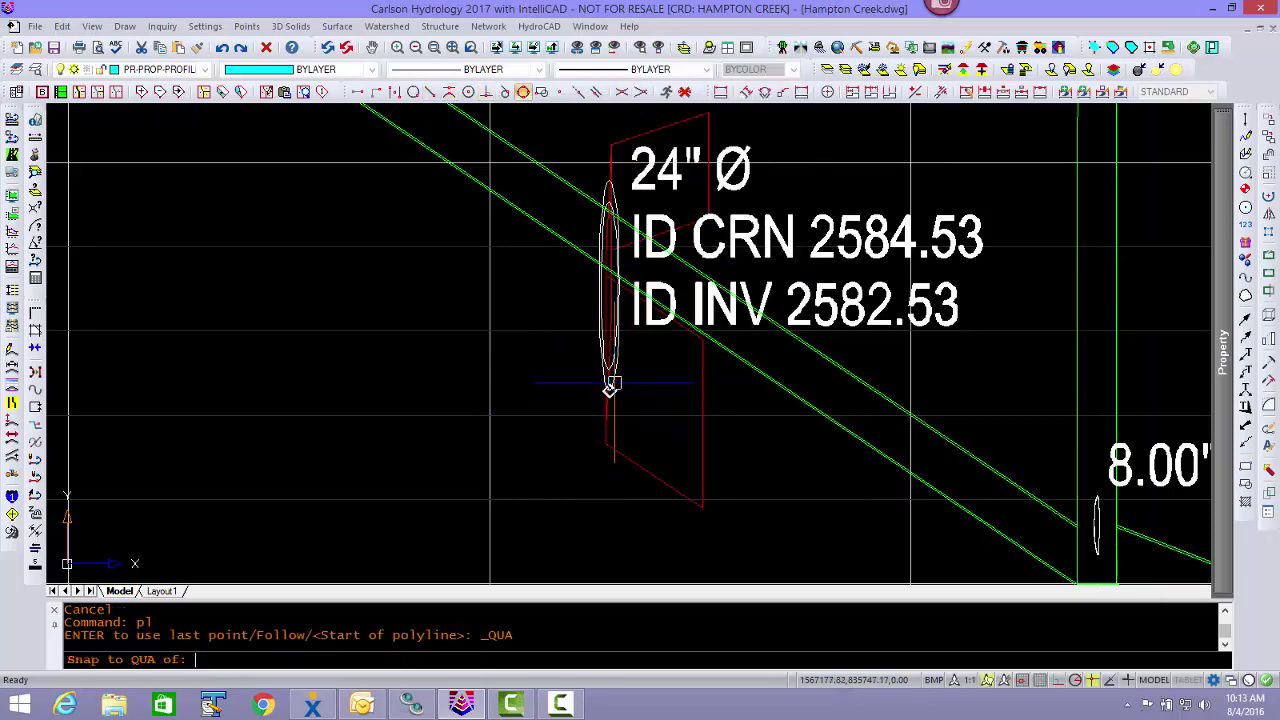
left_click(609, 386)
scroll(575, 515, "up", 3)
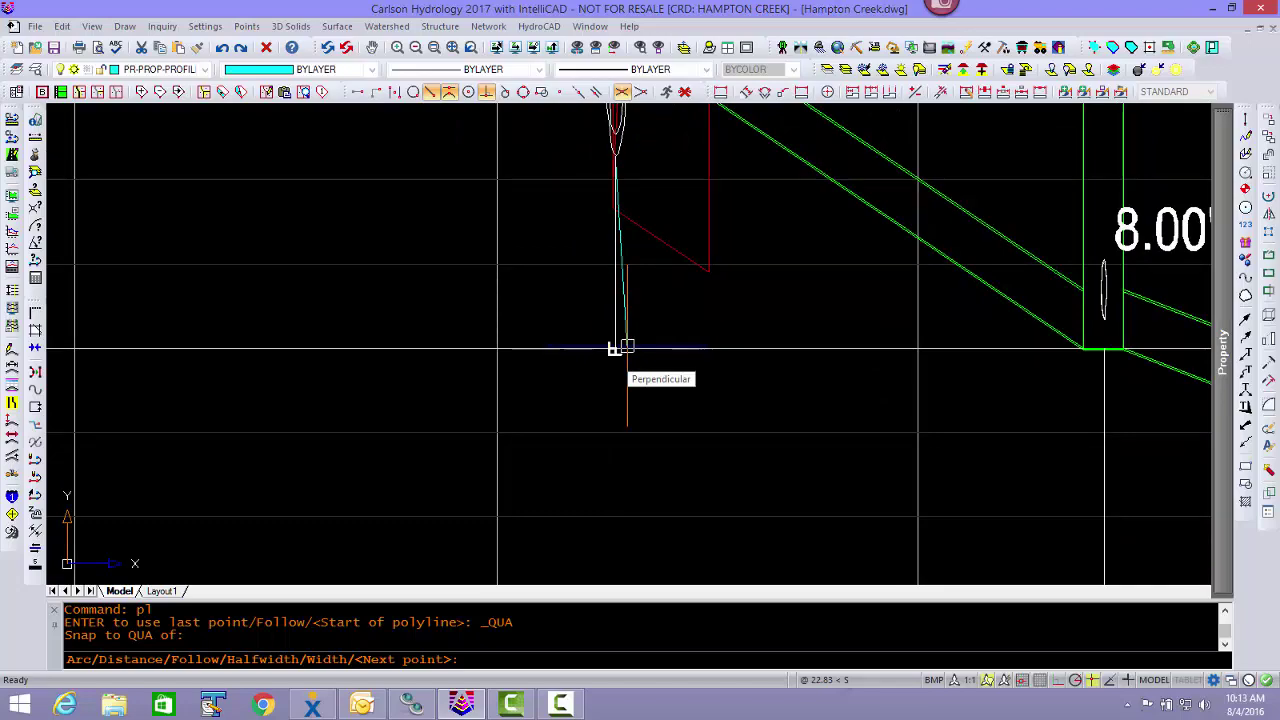
type("20")
key("Return")
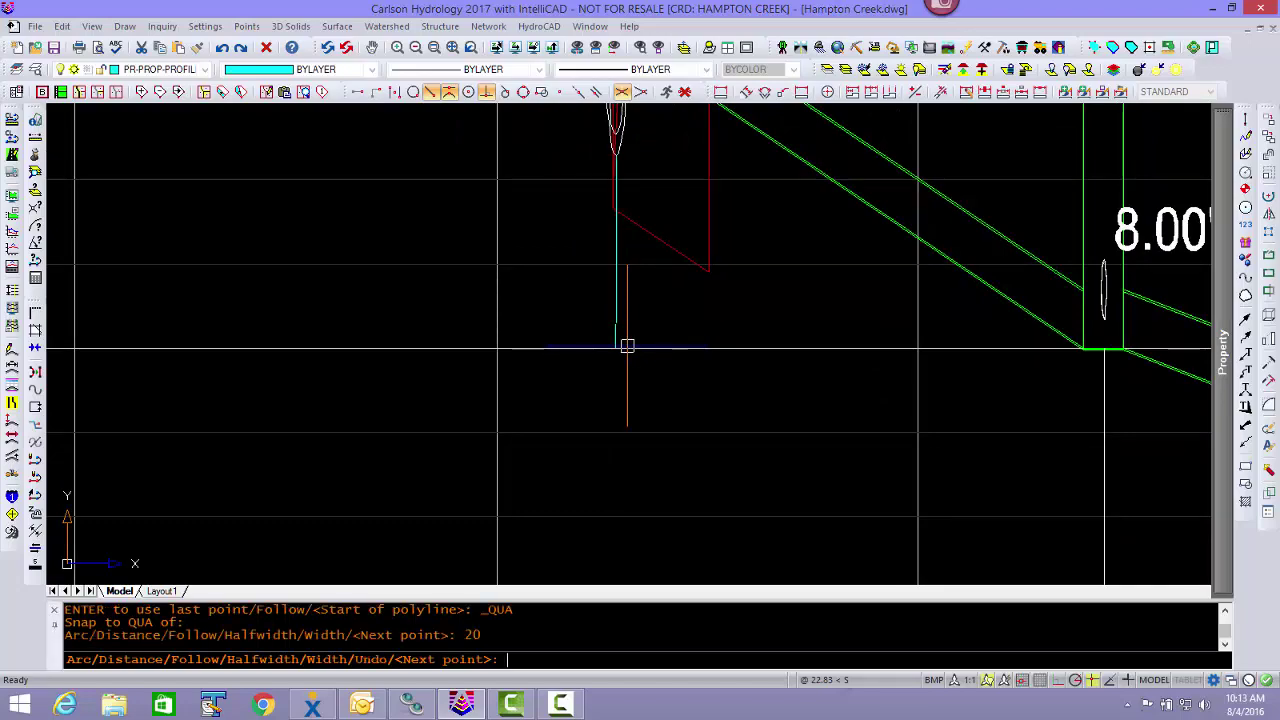
key("Escape")
scroll(508, 406, "down", 5)
scroll(505, 404, "up", 4)
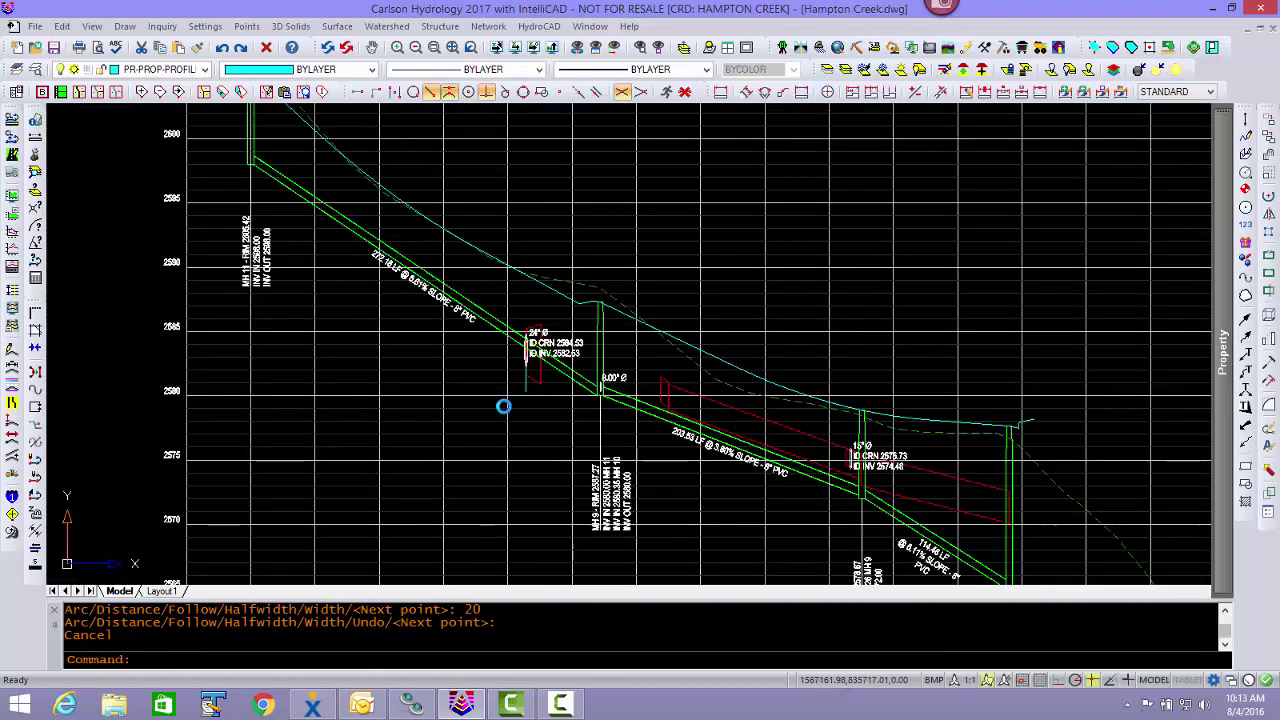
- Edit the middle sewer profile and lower the MH 9 end of the pipe from MH 11 to elevation 2576
scroll(609, 440, "up", 2)
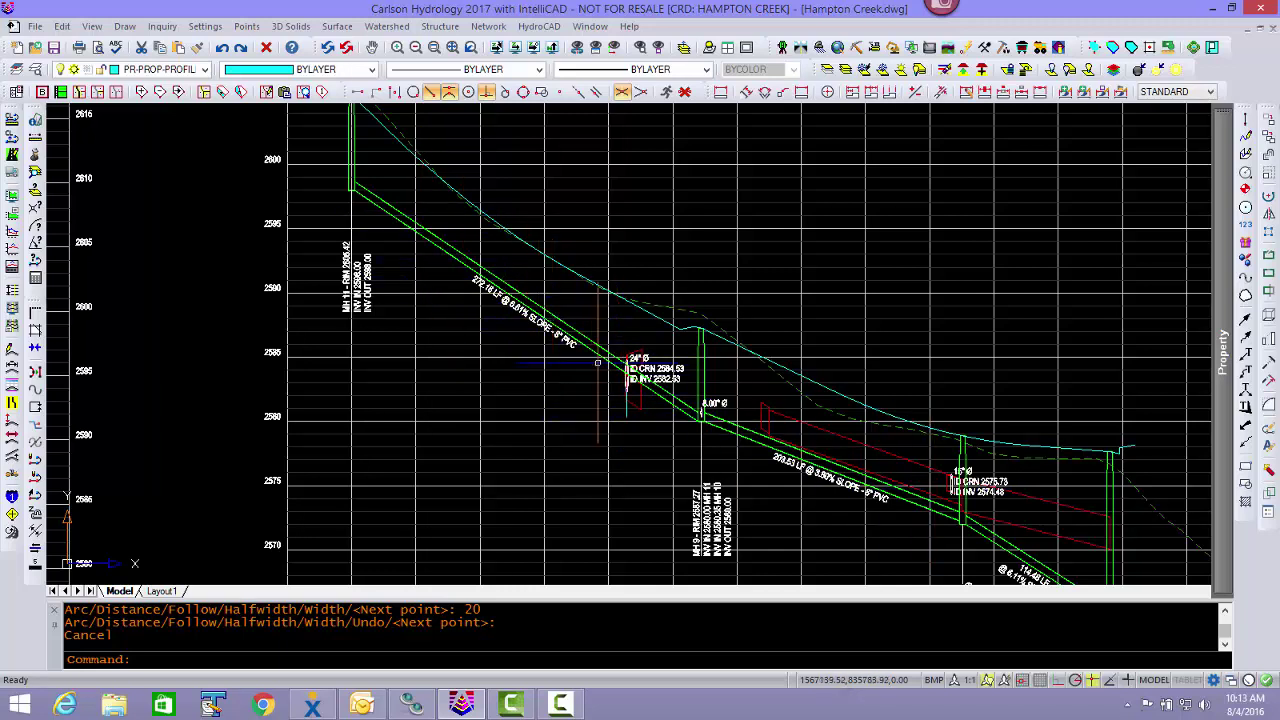
scroll(590, 349, "up", 2)
scroll(583, 353, "up", 1)
middle_click_drag(669, 400, 623, 310)
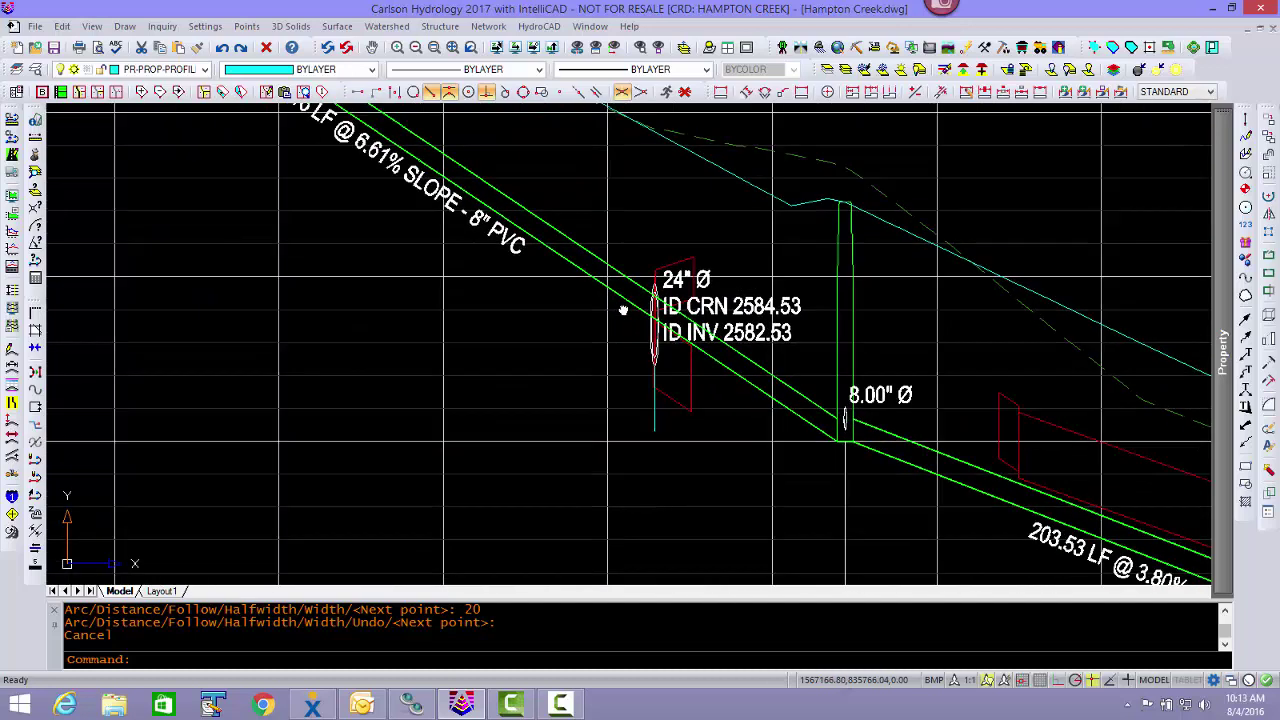
left_click(488, 26)
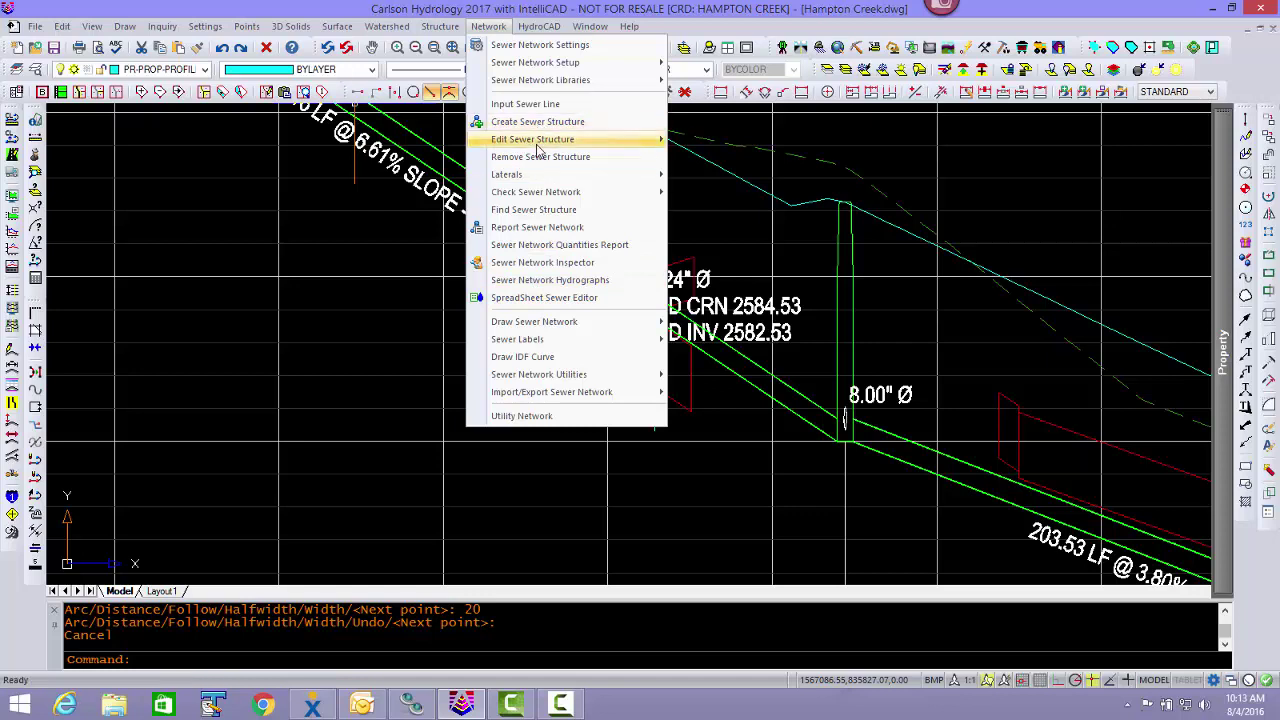
mouse_move(540, 146)
left_click(717, 176)
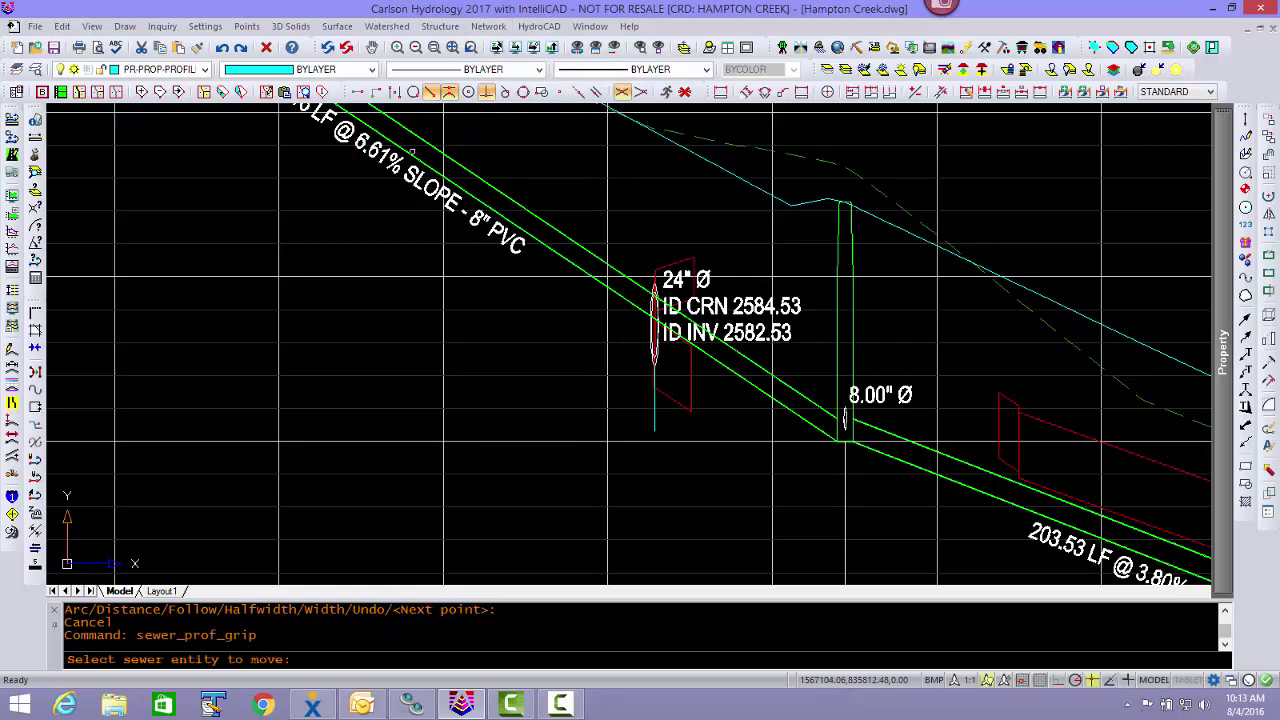
left_click(409, 153)
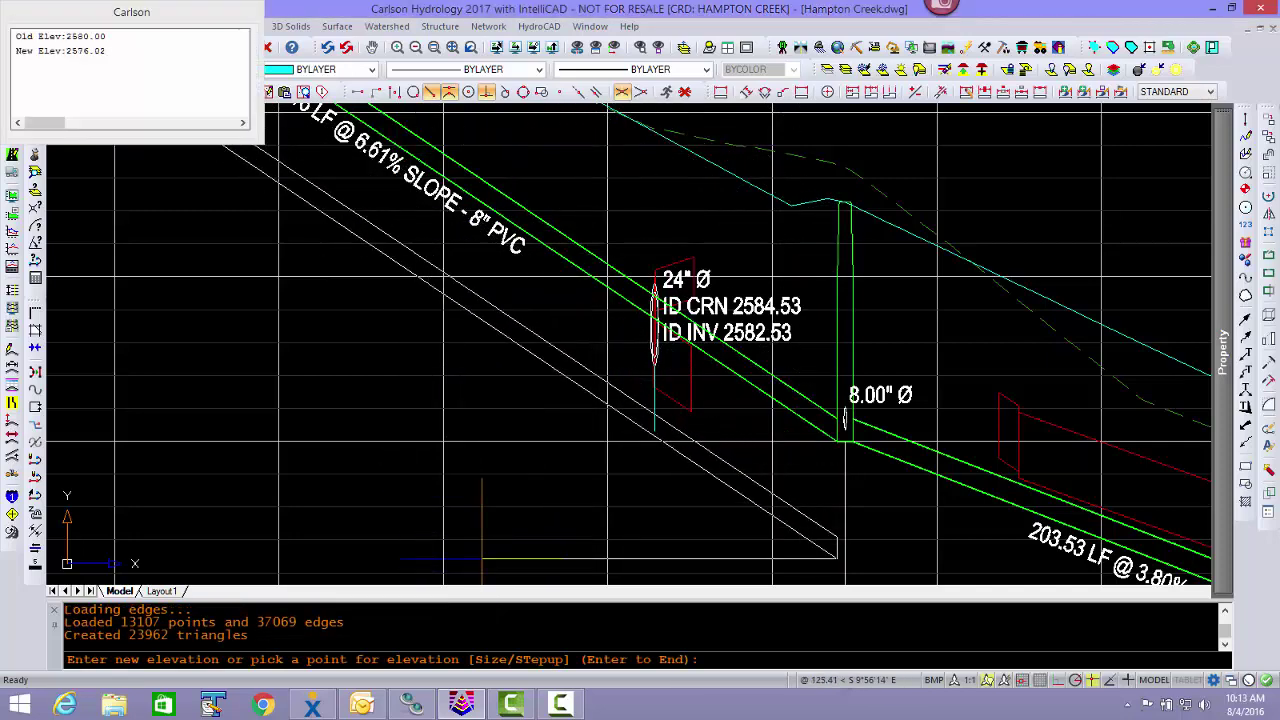
middle_click_drag(480, 562, 510, 382)
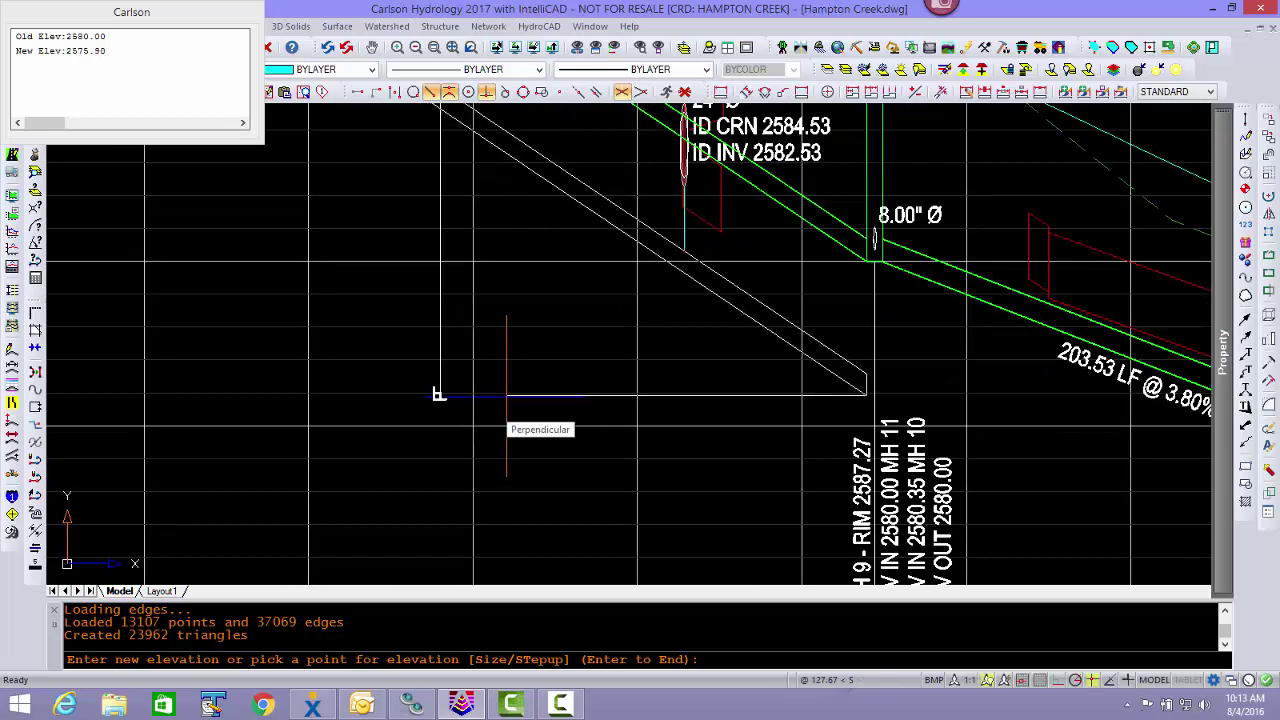
left_click(506, 396)
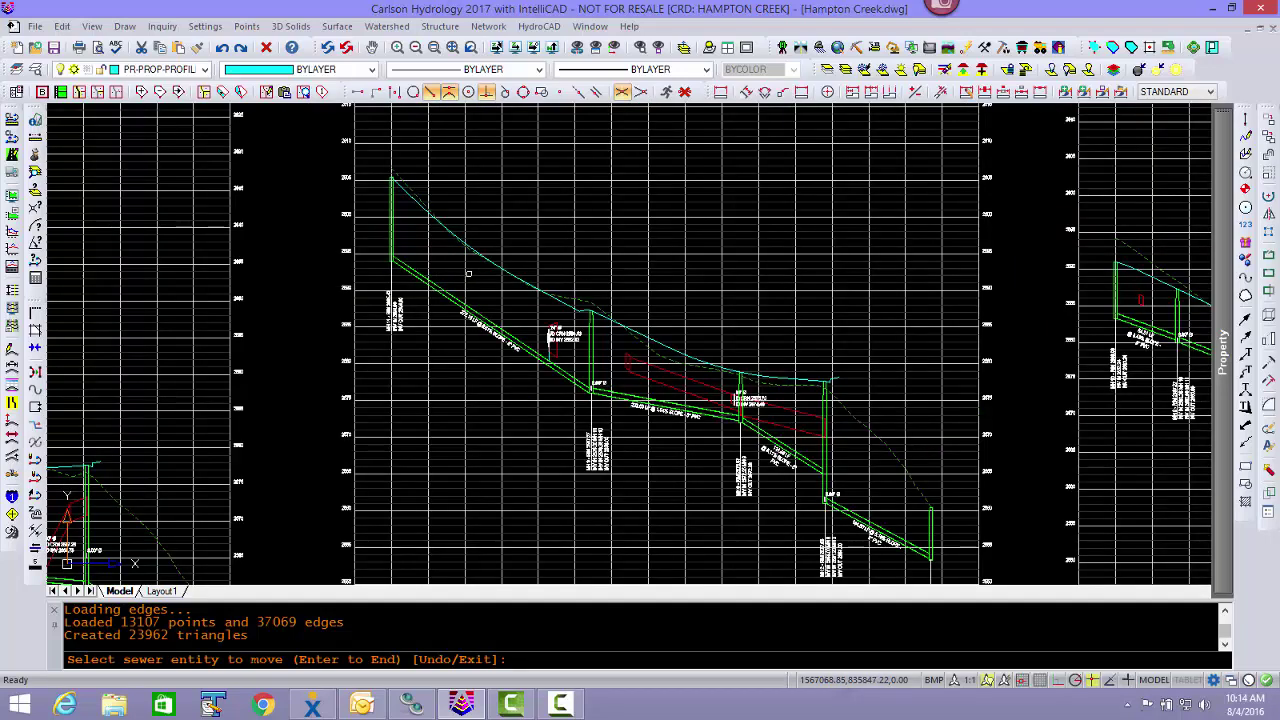
- Examine the clearance between the lowered 8-inch pipe and the reference line below the 24-inch storm crossing near MH 9
scroll(512, 390, "up", 5)
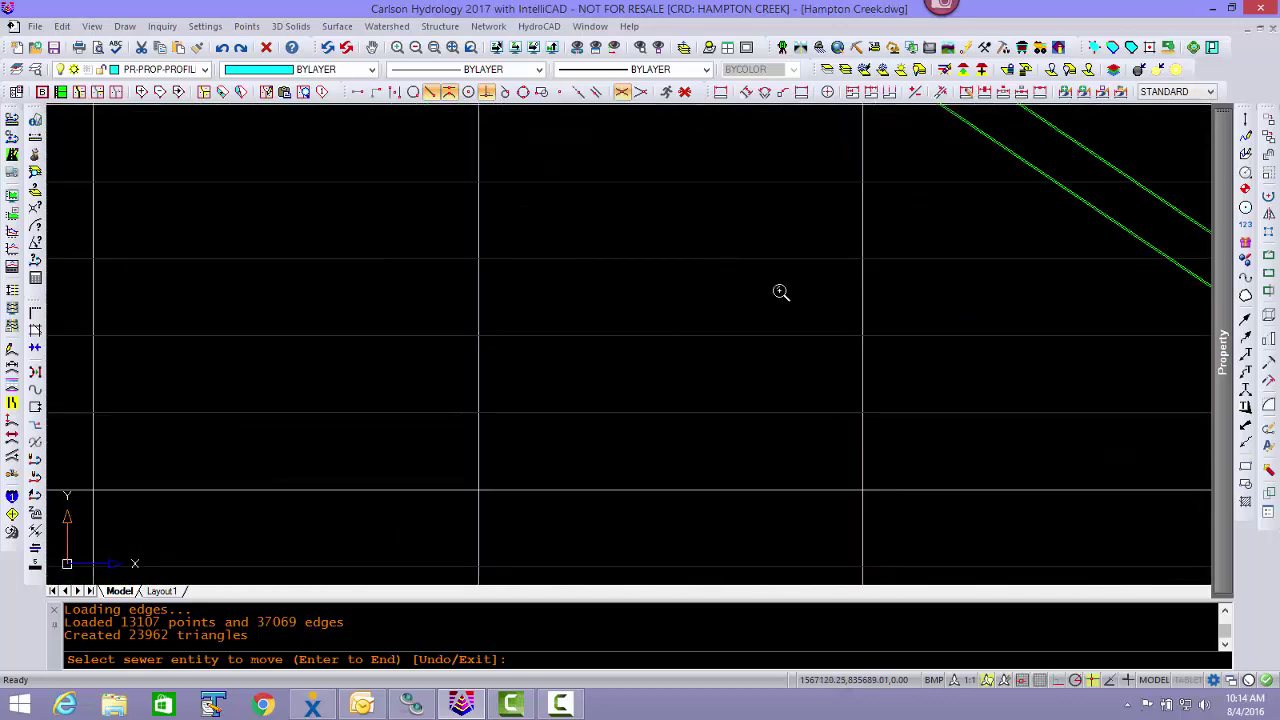
scroll(540, 511, "up", 1)
middle_click_drag(540, 511, 449, 529)
scroll(457, 500, "down", 2)
middle_click_drag(509, 377, 260, 483)
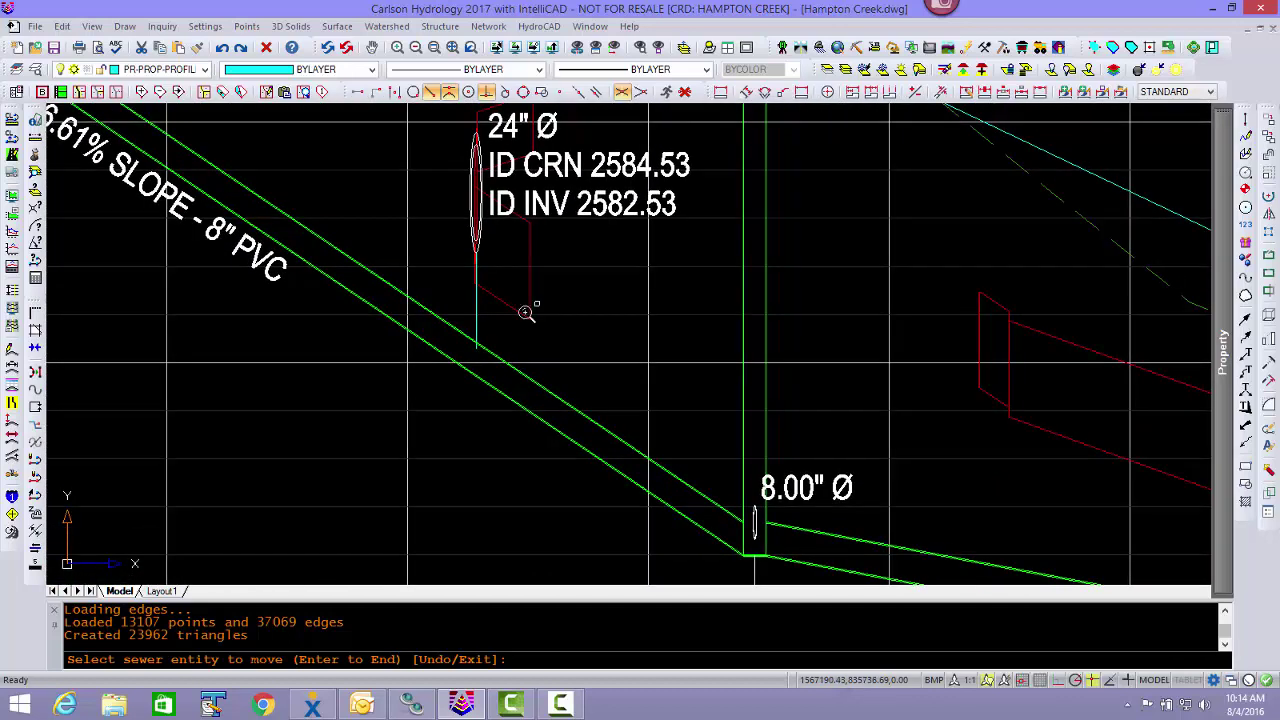
scroll(524, 310, "up", 4)
scroll(276, 491, "down", 5)
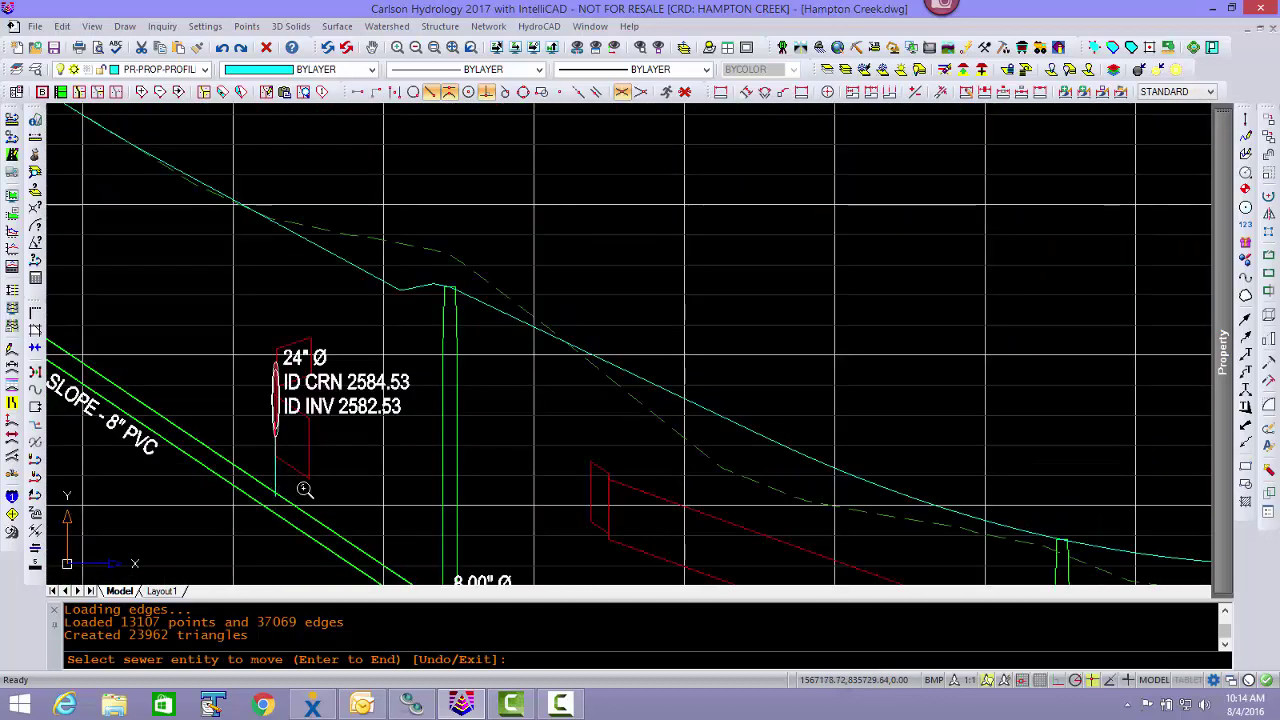
middle_click_drag(410, 423, 721, 333)
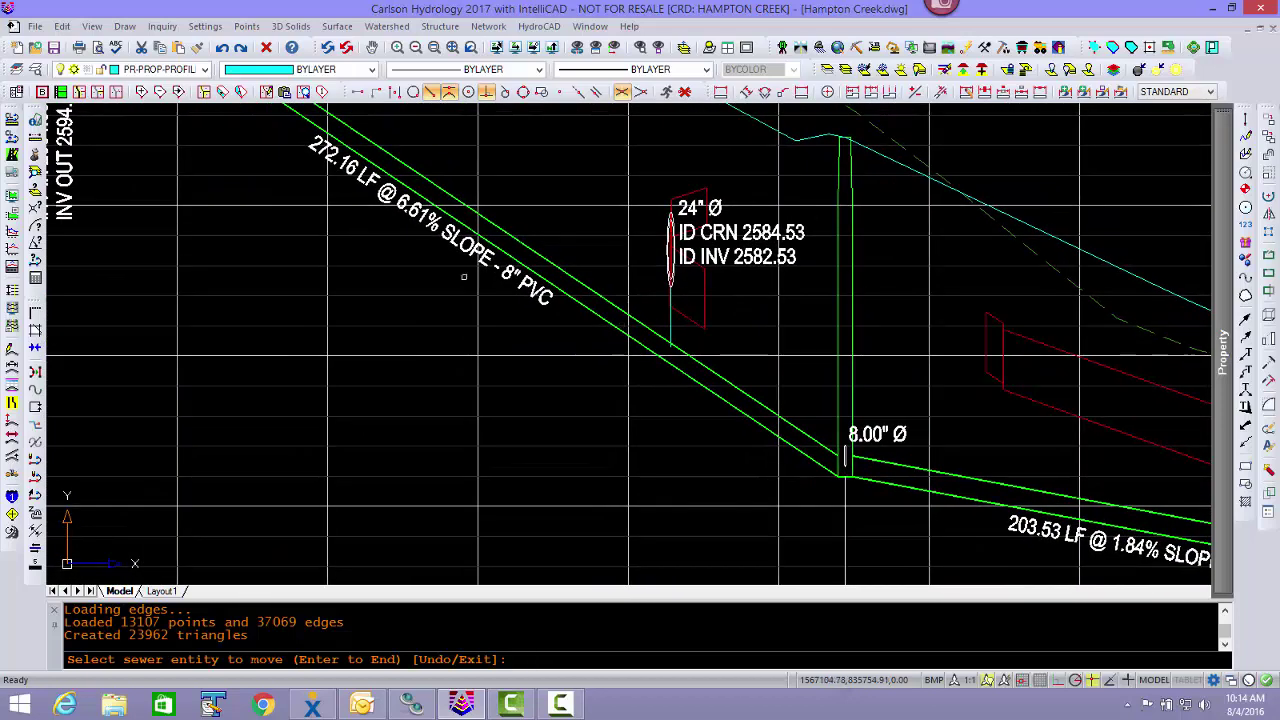
- Lower the MH 9 end of the pipe from MH 11 to elevation 2575.5
left_click(409, 188)
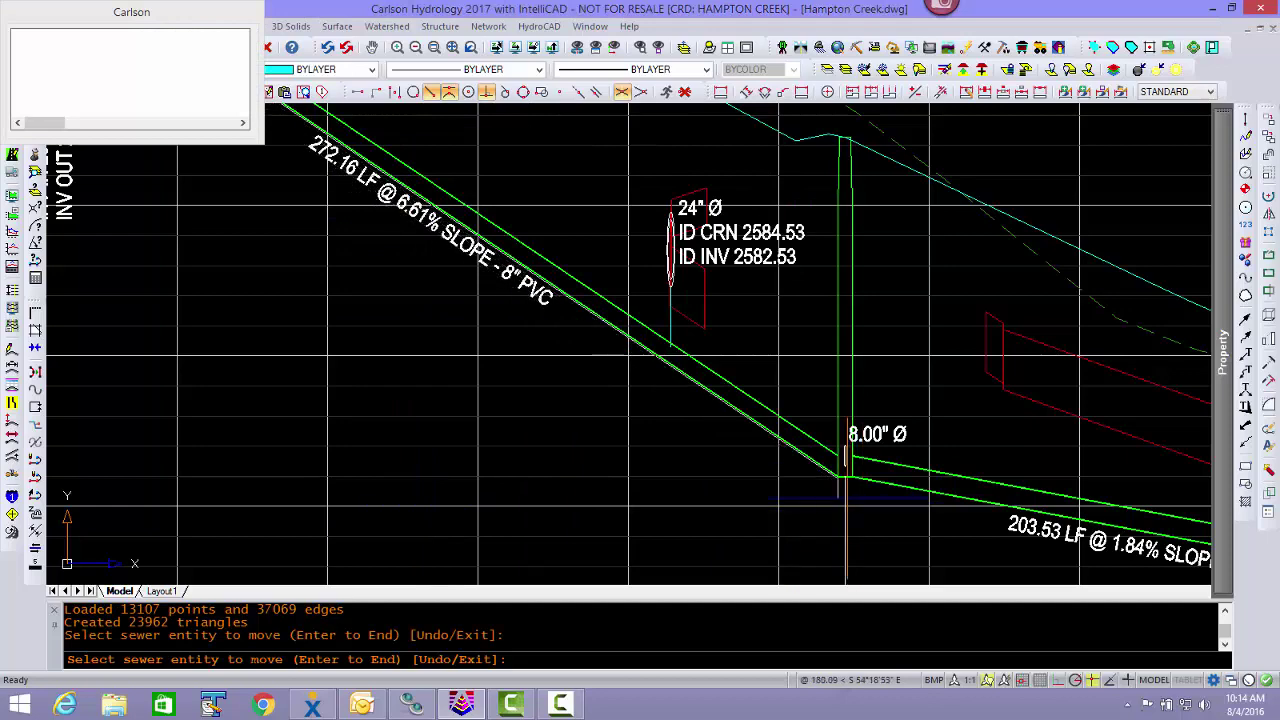
left_click(836, 488)
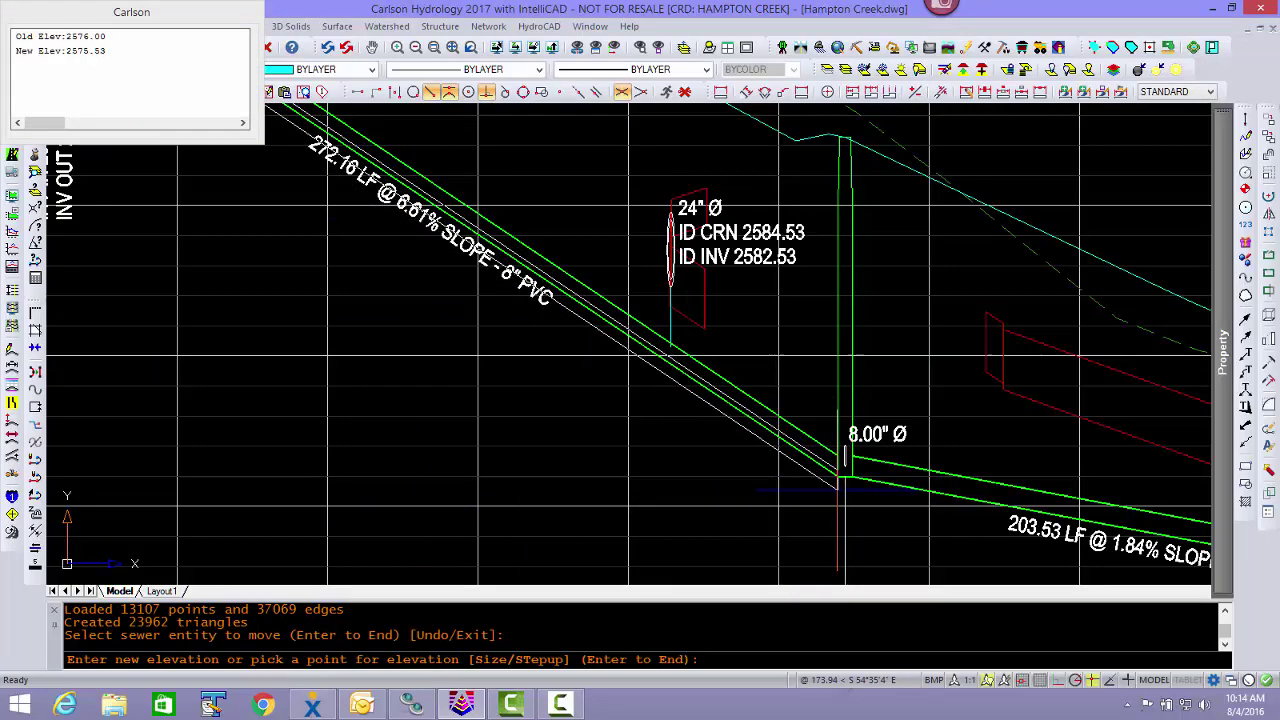
scroll(838, 490, "up", 4)
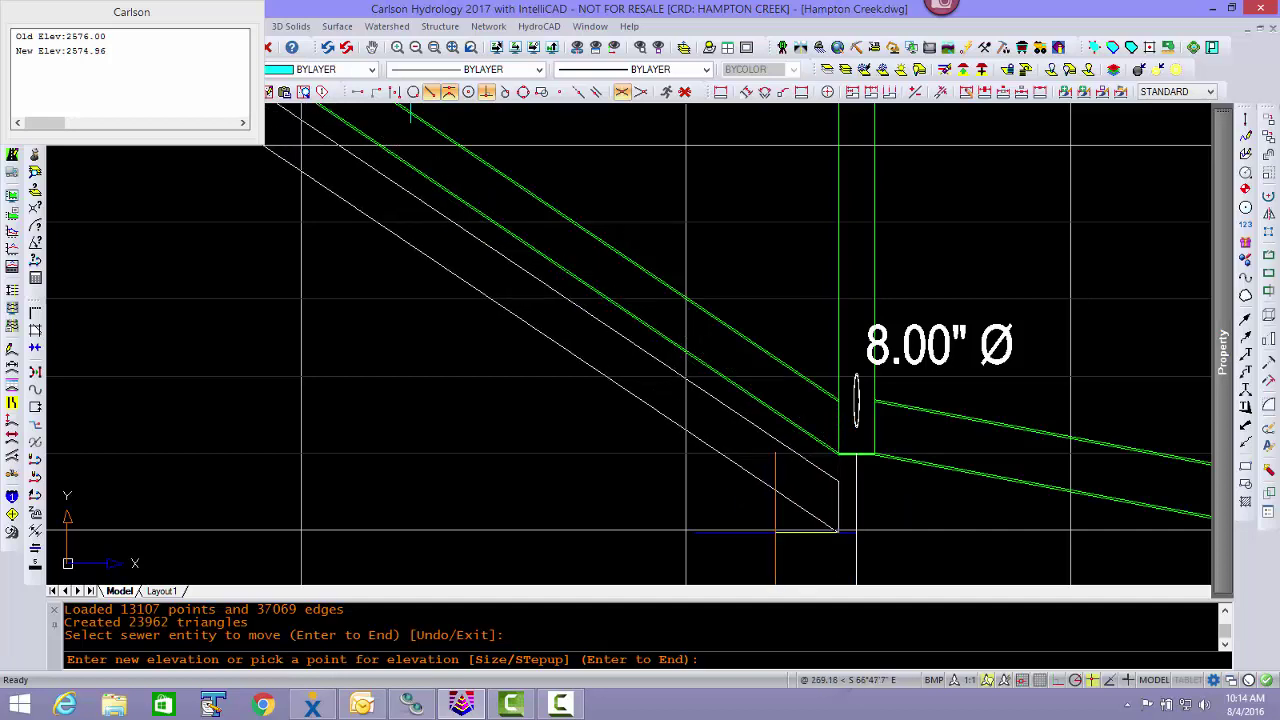
type("5")
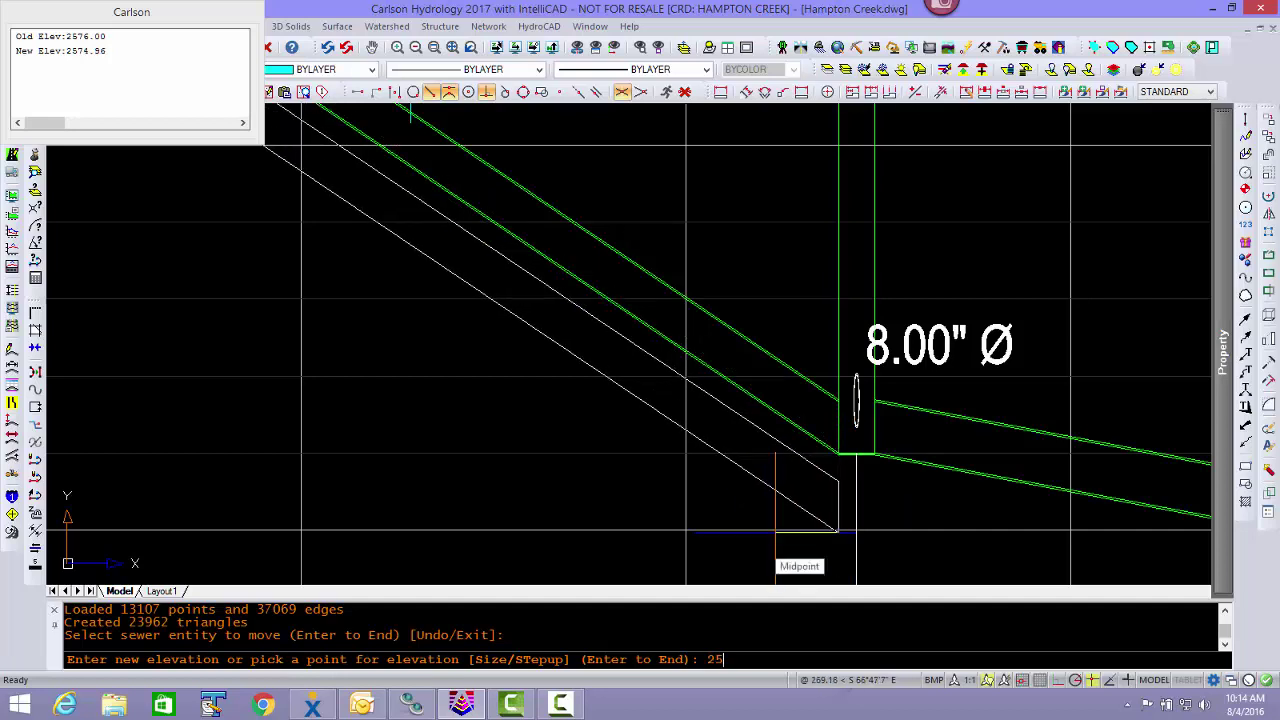
type("75.5")
key("Return")
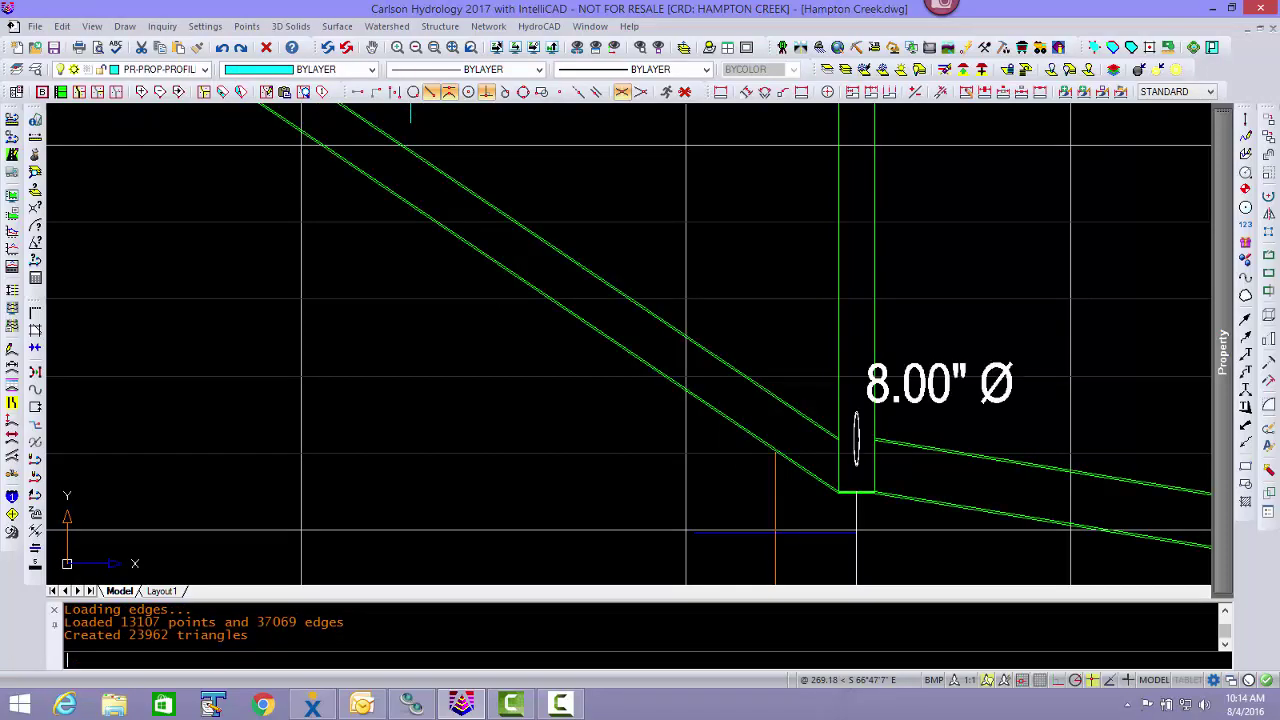
- Give the pipe from MH 11 a 0.2 step-up where it enters MH 9
left_click(824, 484)
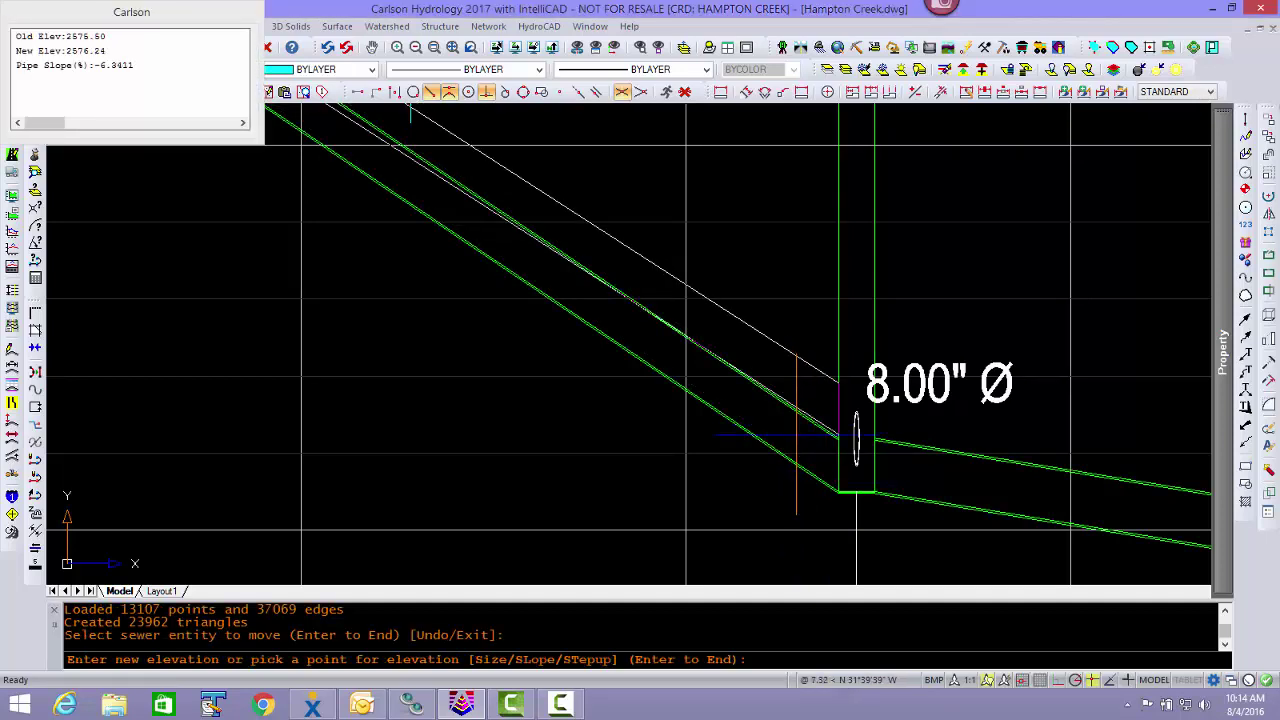
type("st")
key("Return")
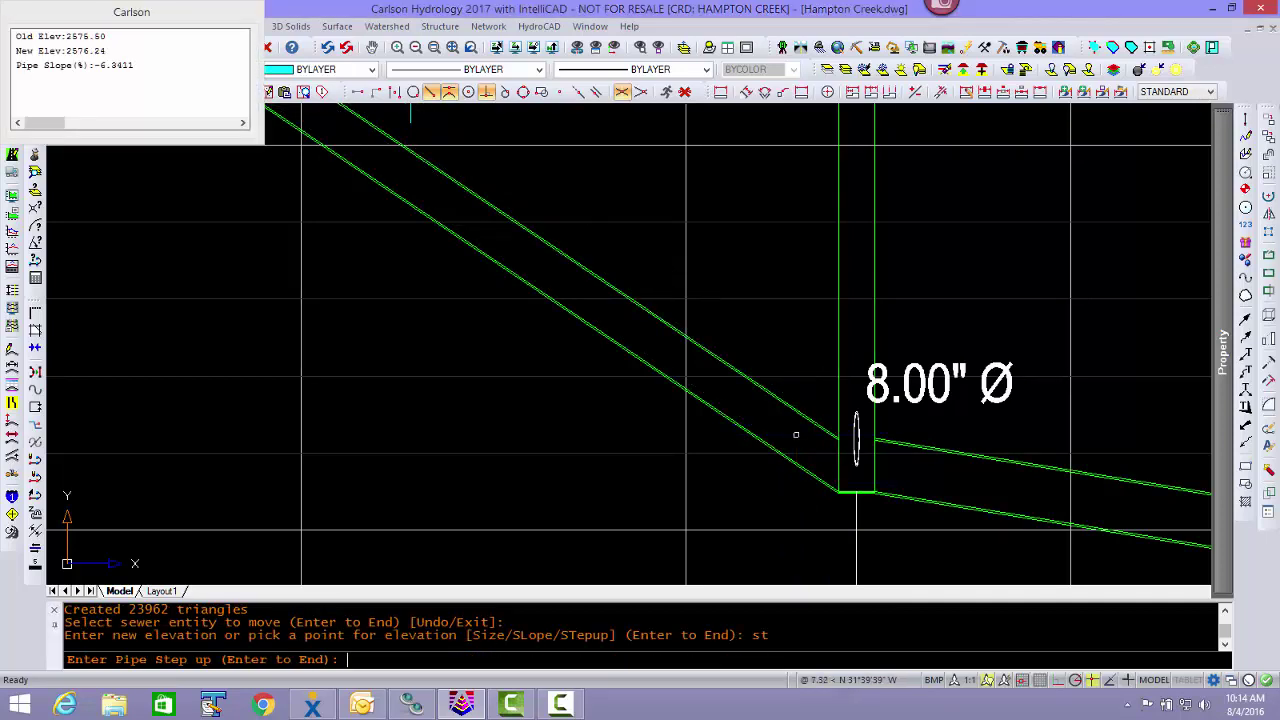
type(".3")
key("Return")
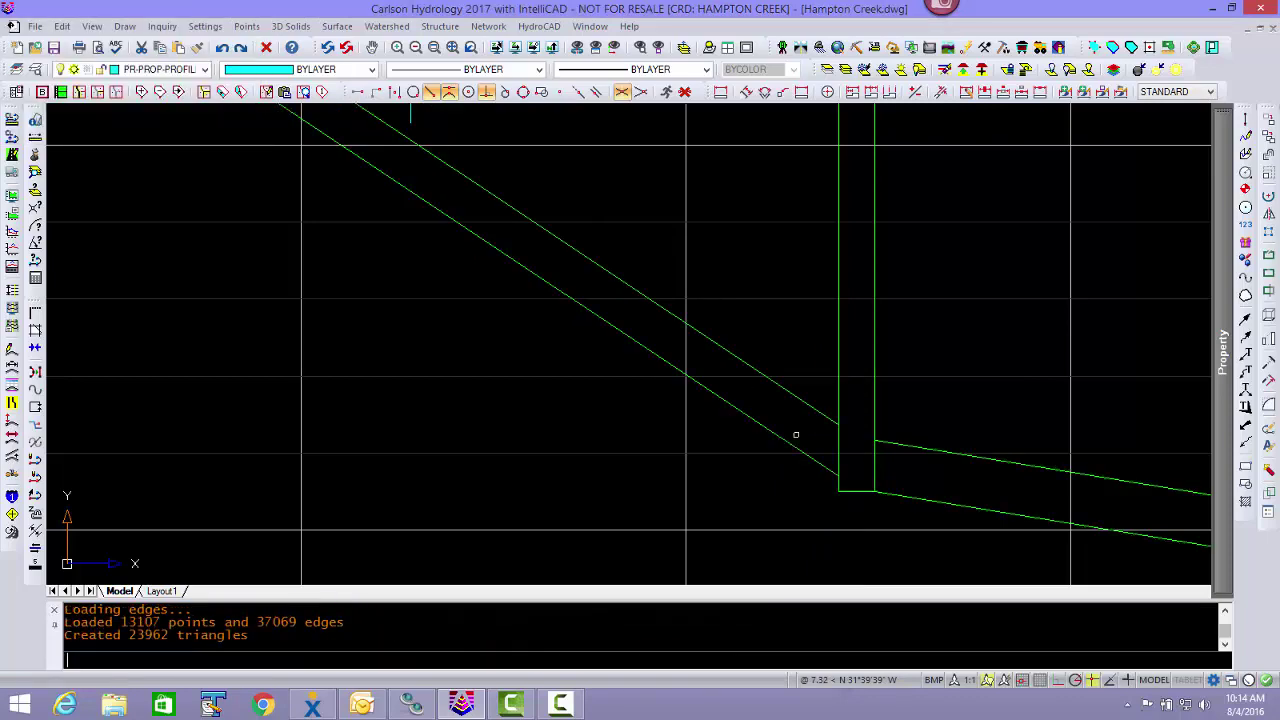
- Check the MH 9 label for the inverts of the incoming MH 11 and MH 10 pipes and the outgoing pipe
scroll(762, 444, "down", 2)
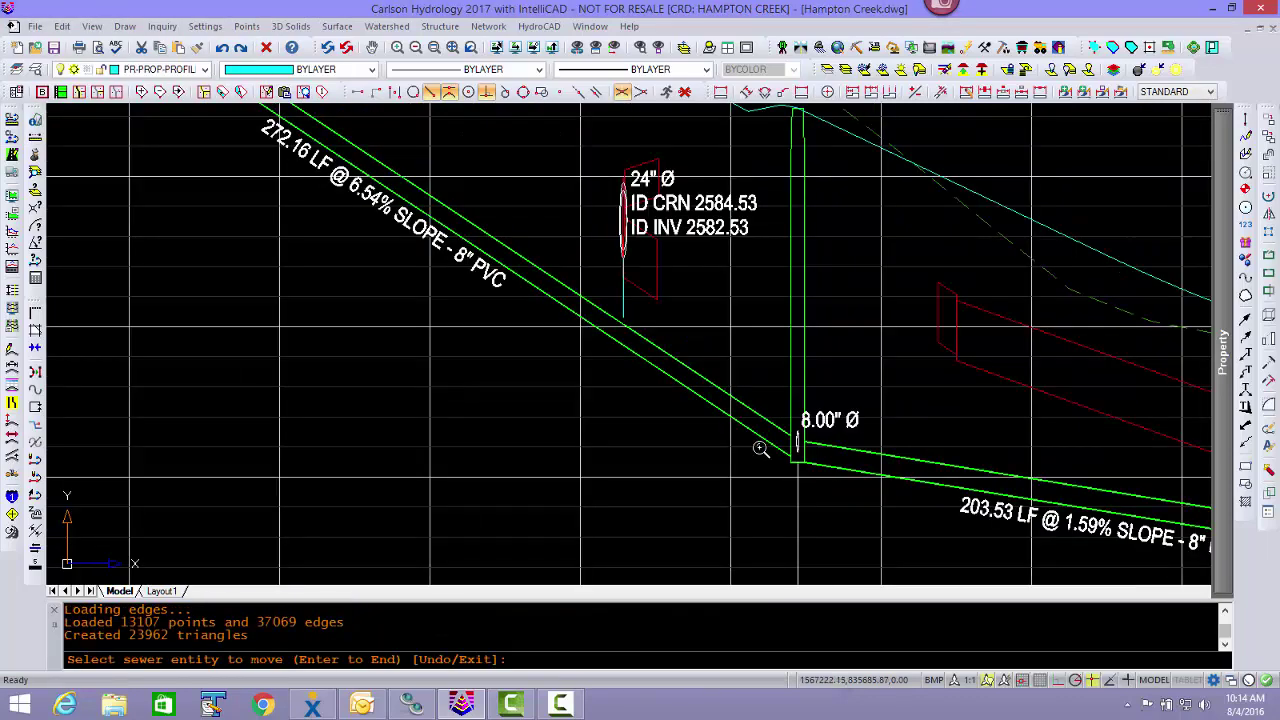
middle_click_drag(858, 466, 686, 435)
scroll(638, 426, "up", 3)
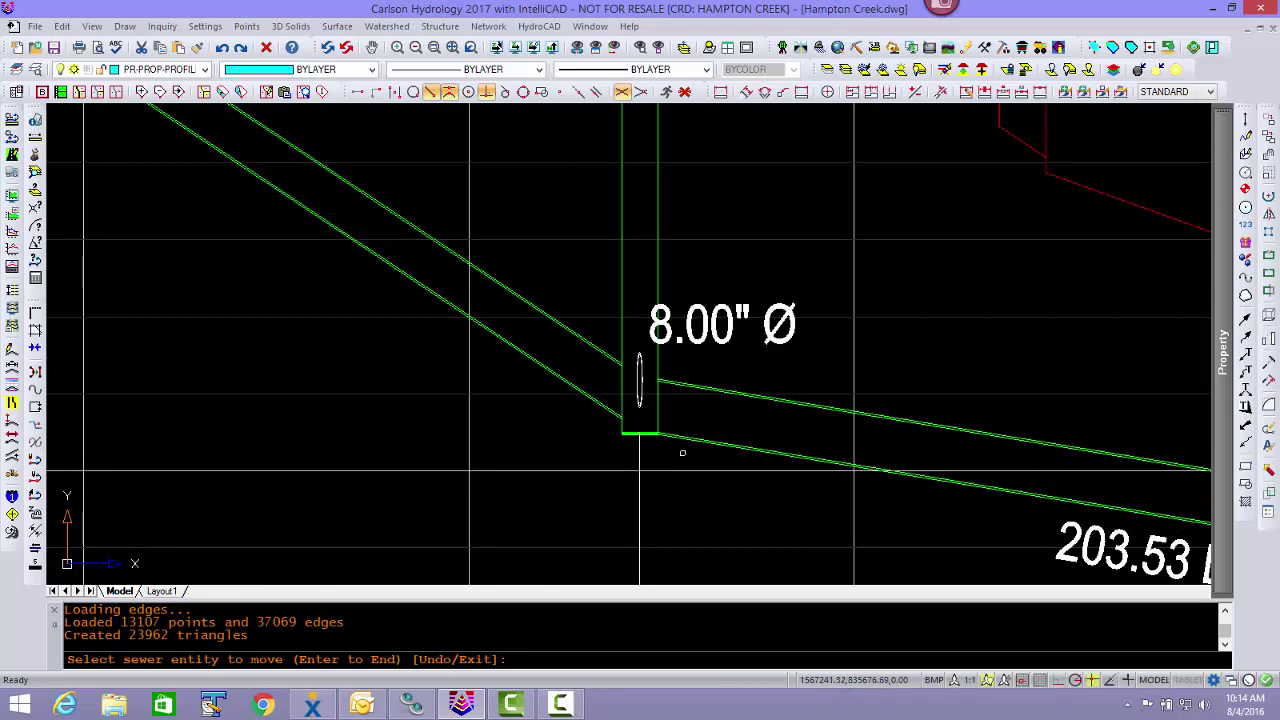
scroll(638, 426, "down", 3)
middle_click_drag(645, 485, 663, 298)
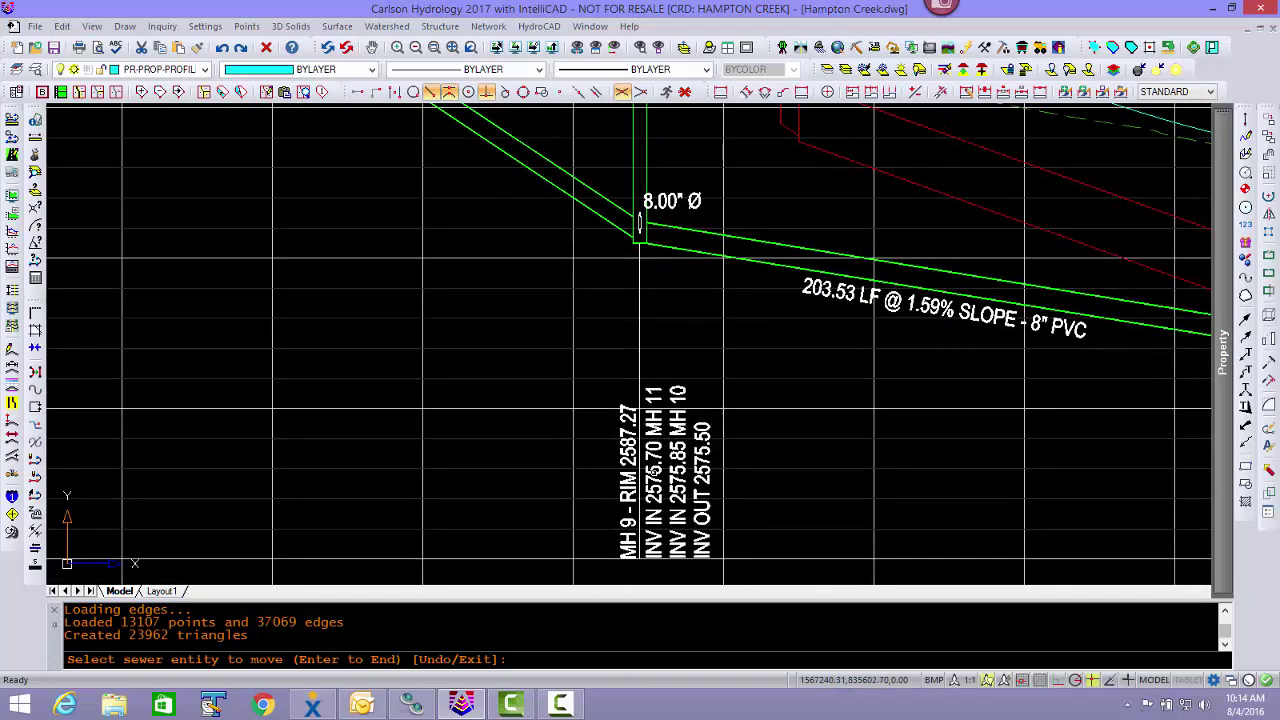
scroll(654, 472, "up", 2)
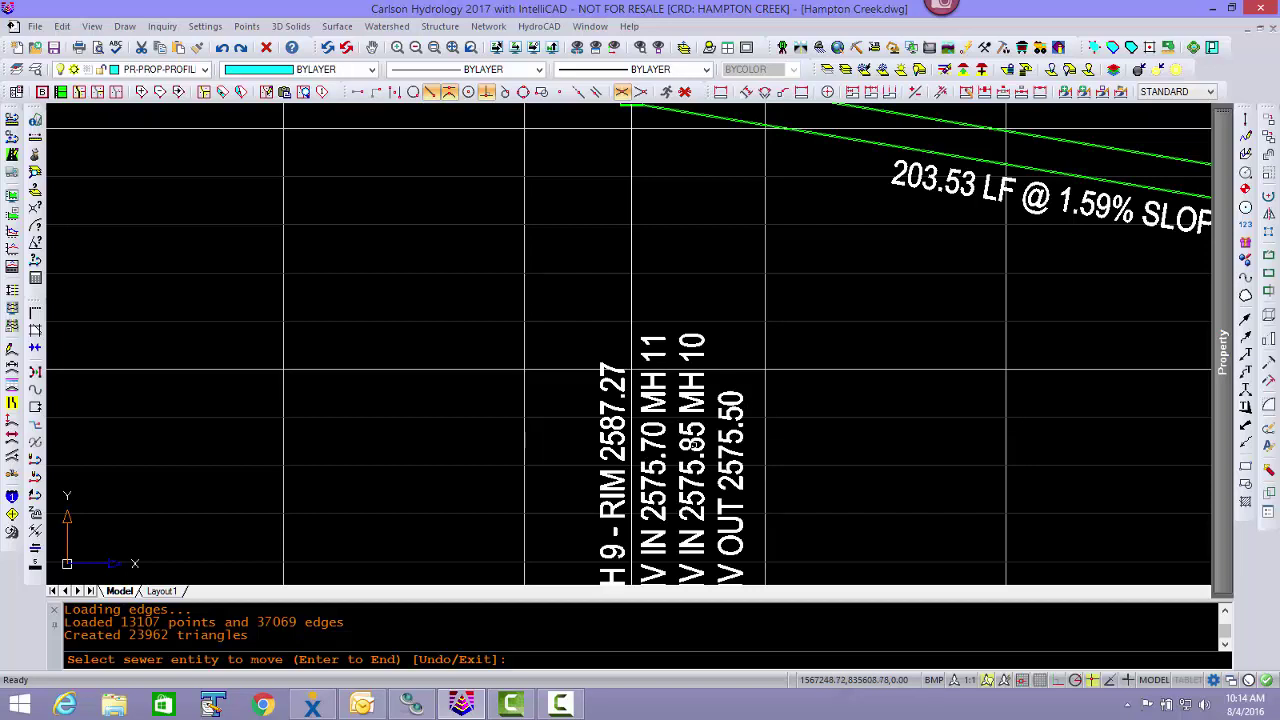
mouse_move(680, 188)
middle_mouse_down()
mouse_move(654, 363)
mouse_move(652, 191)
middle_mouse_up()
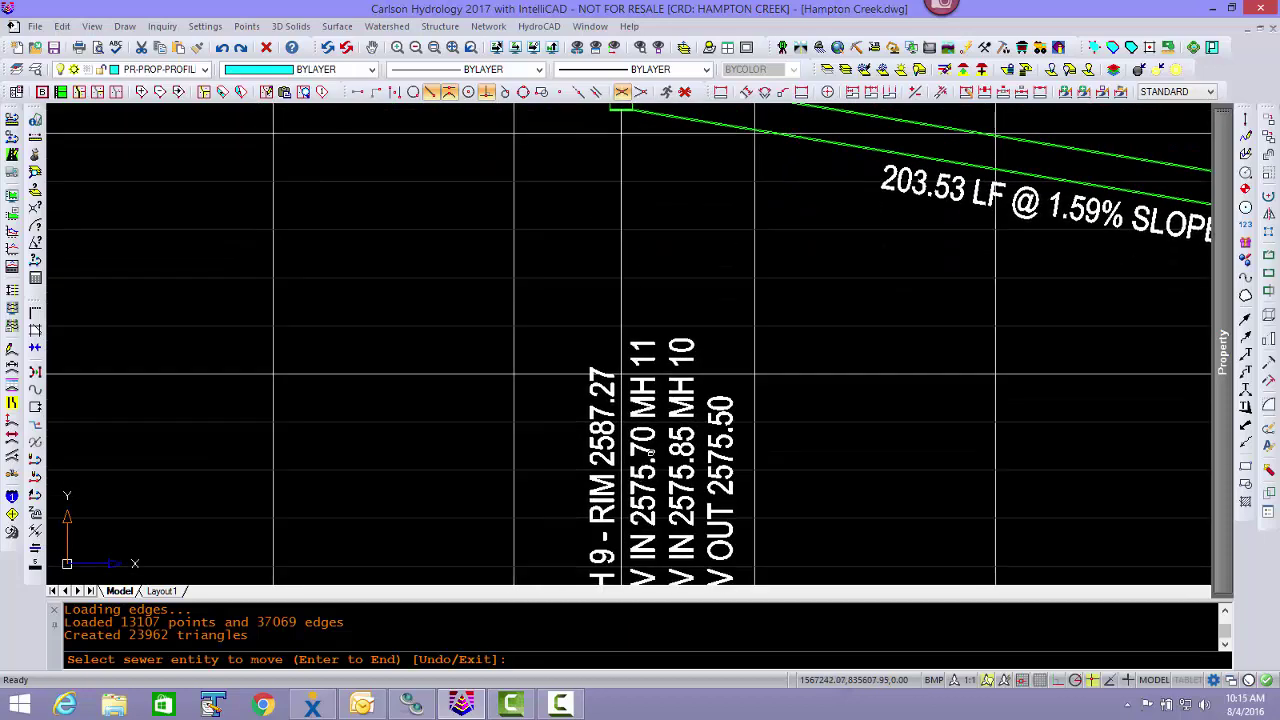
- Set the 8-inch pipe from MH 10 at MH 9 to elevation 2575.7, then end the edit and update the linked profiles
middle_click_drag(669, 266, 658, 498)
scroll(615, 314, "up", 3)
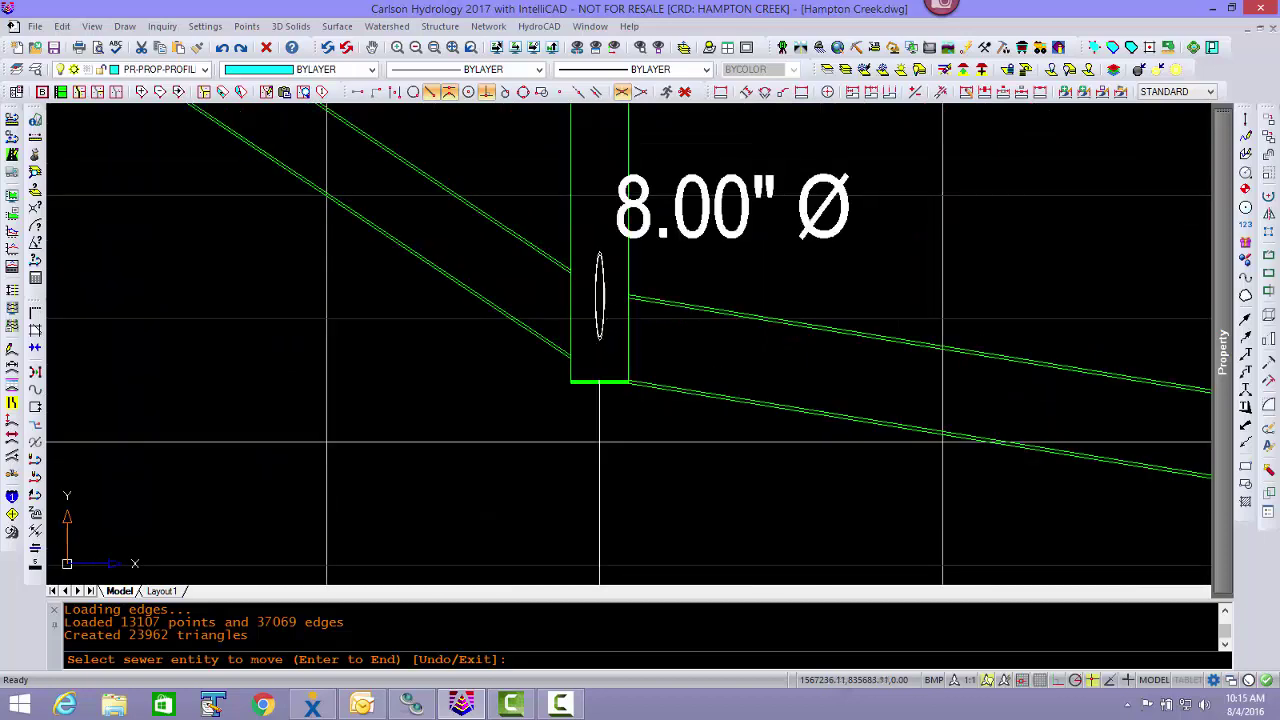
scroll(606, 330, "up", 1)
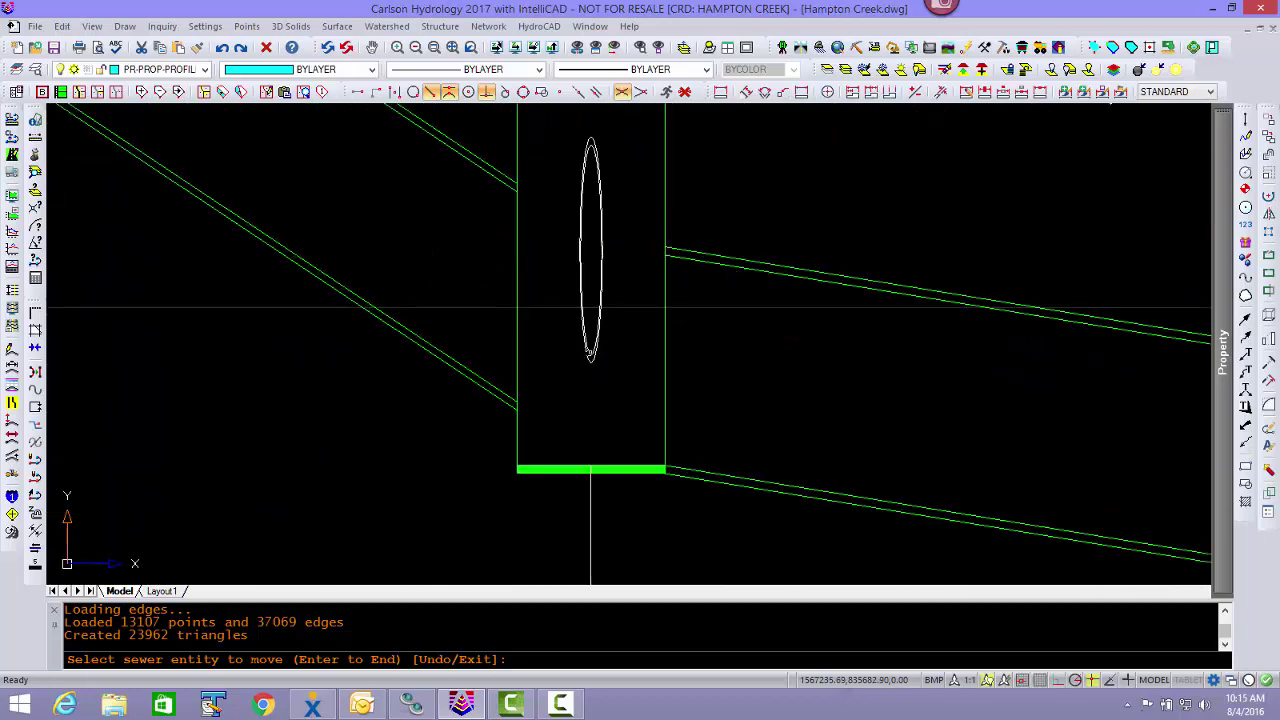
left_click(590, 352)
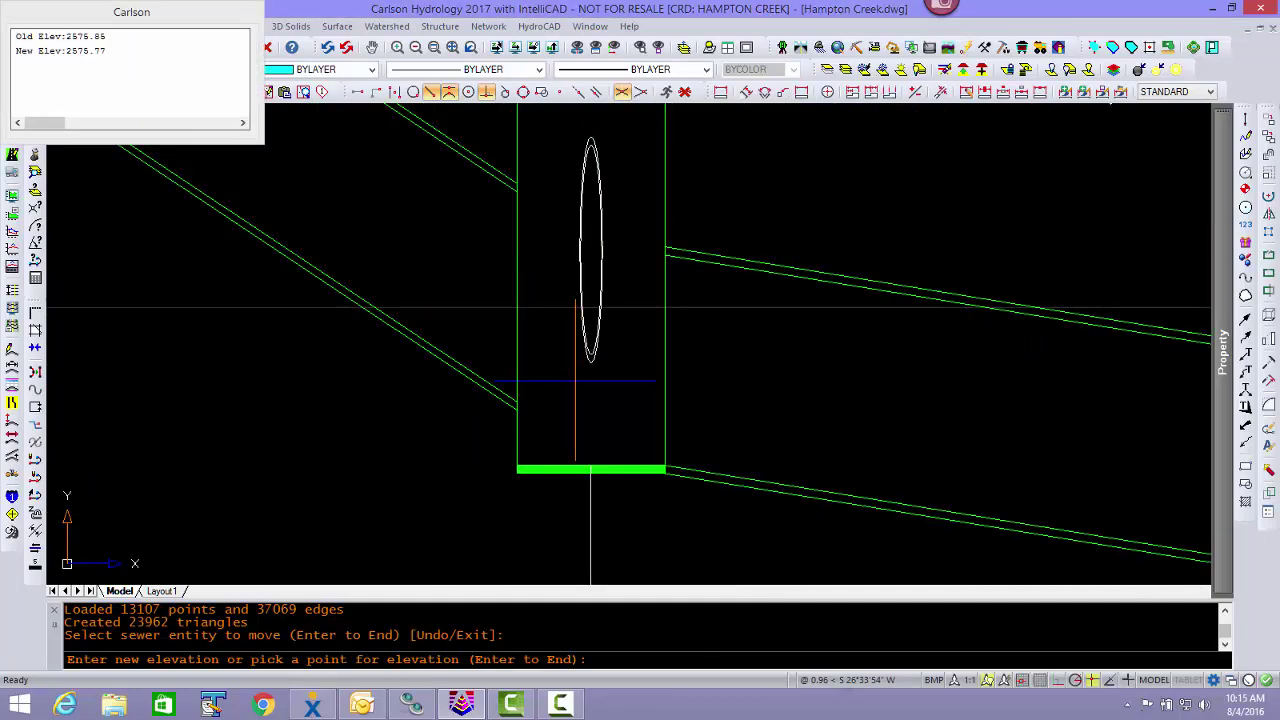
type("2575.7")
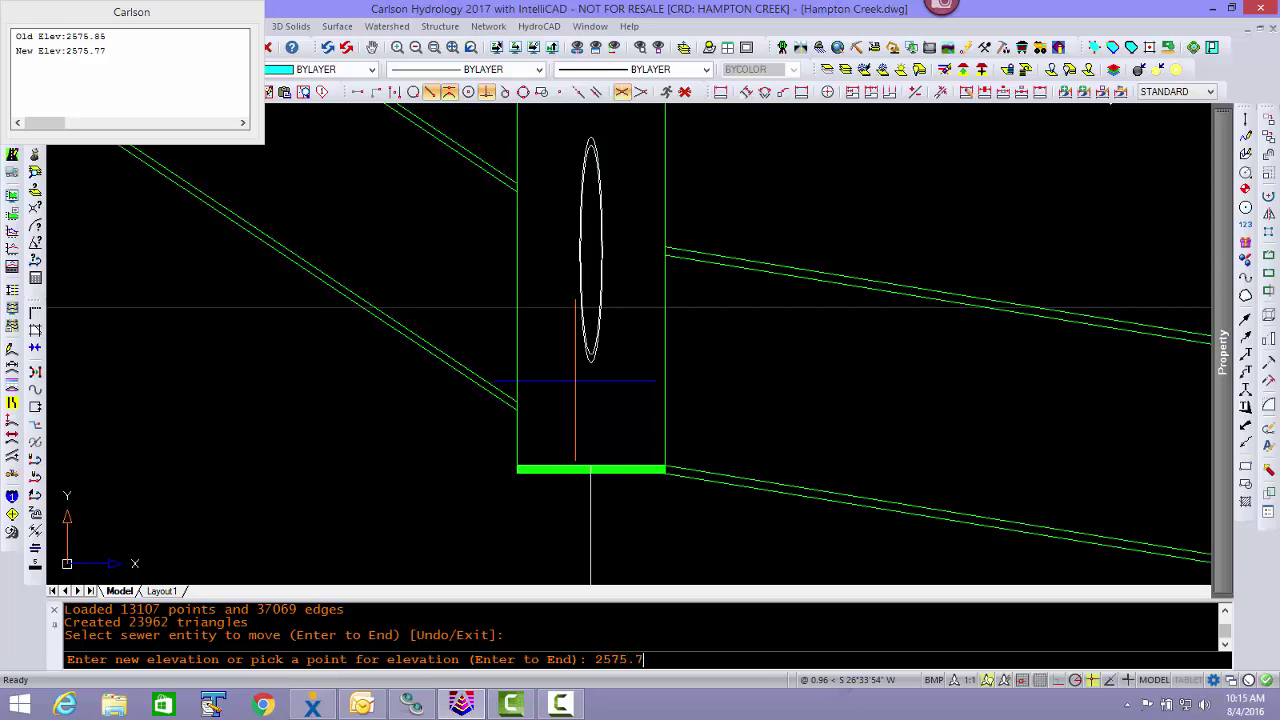
key("Return")
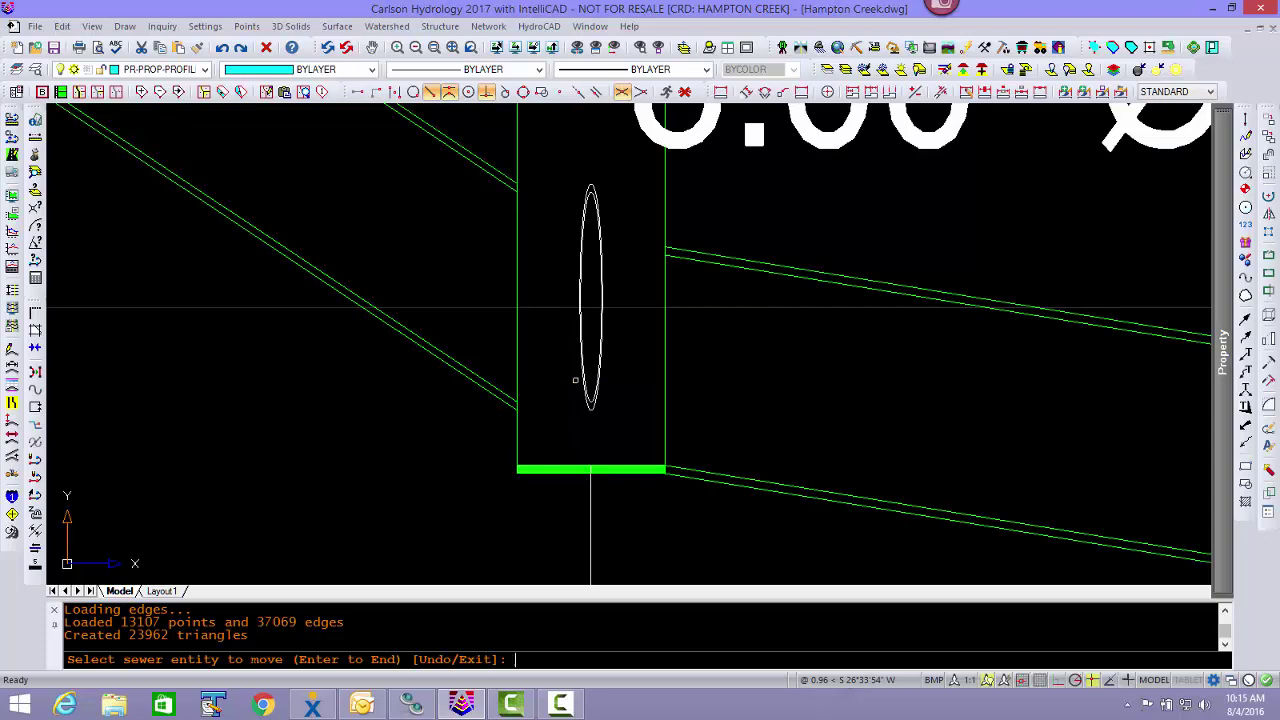
key("Return")
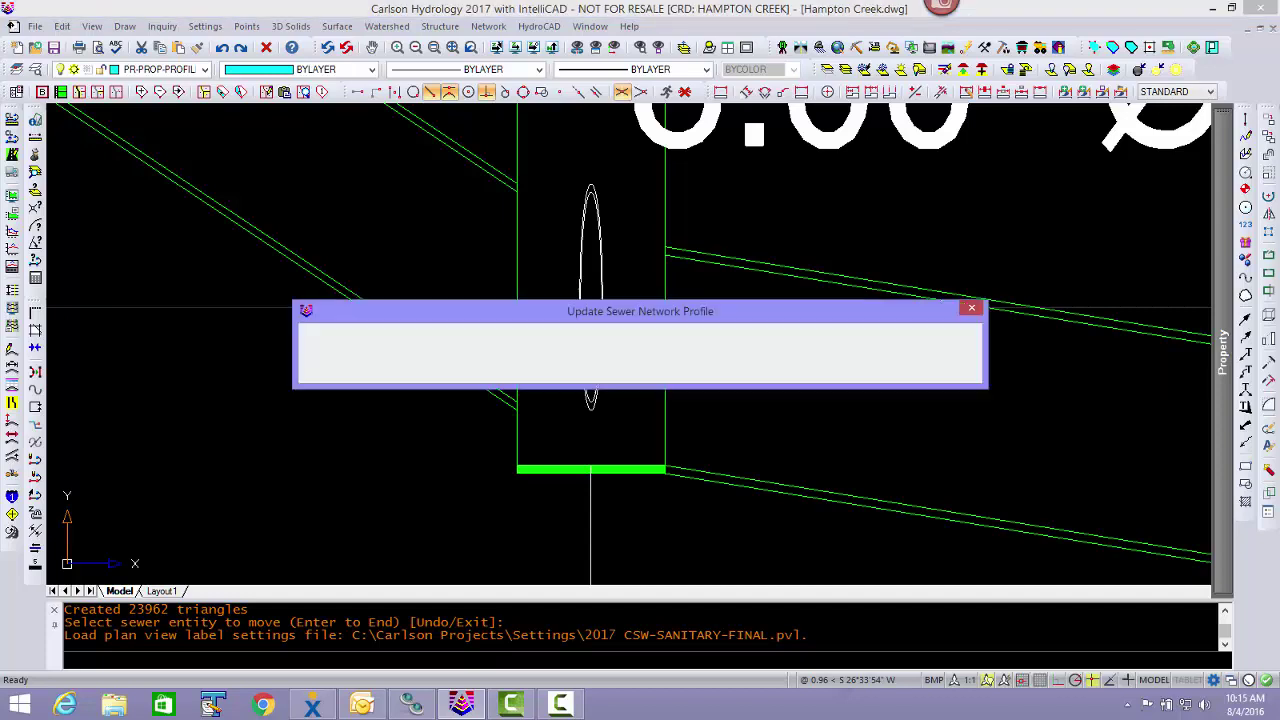
left_click(559, 369)
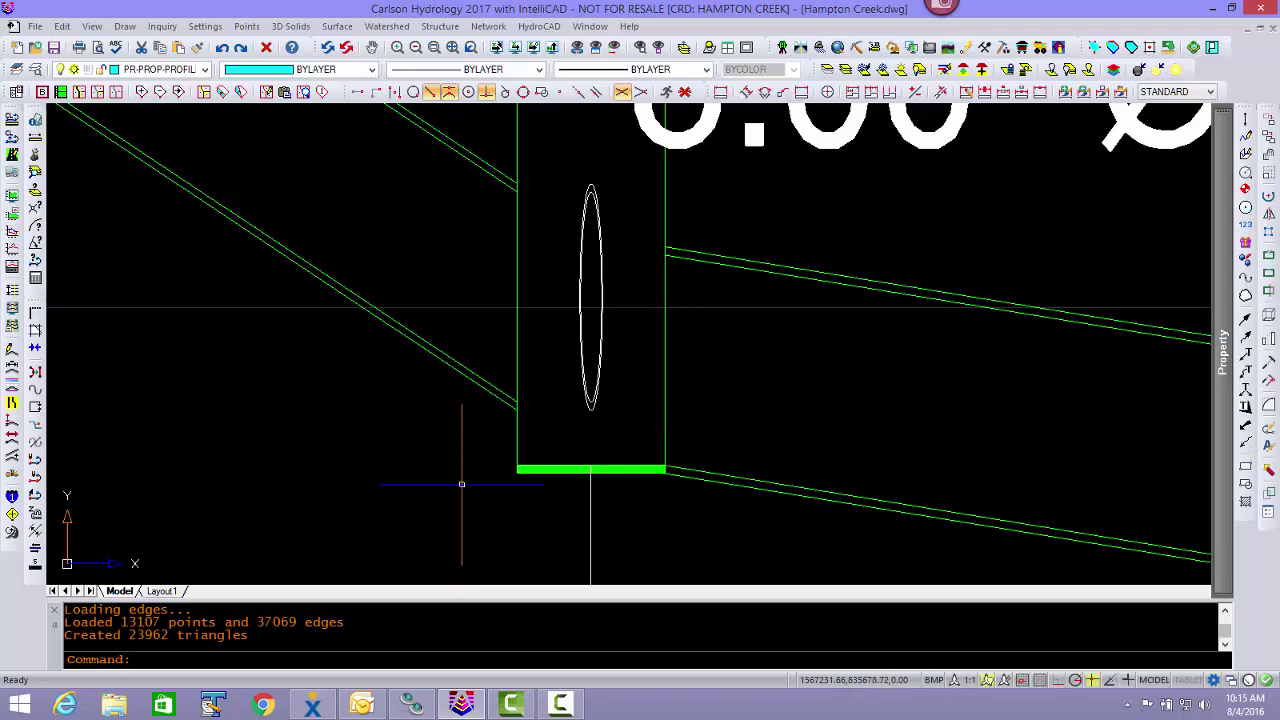
- Draw a 20-unit polyline straight down from the outer bottom quadrant of the 15-inch storm crossing beside MH 8
scroll(462, 484, "down", 10)
middle_click_drag(574, 512, 491, 325)
middle_click_drag(640, 366, 617, 399)
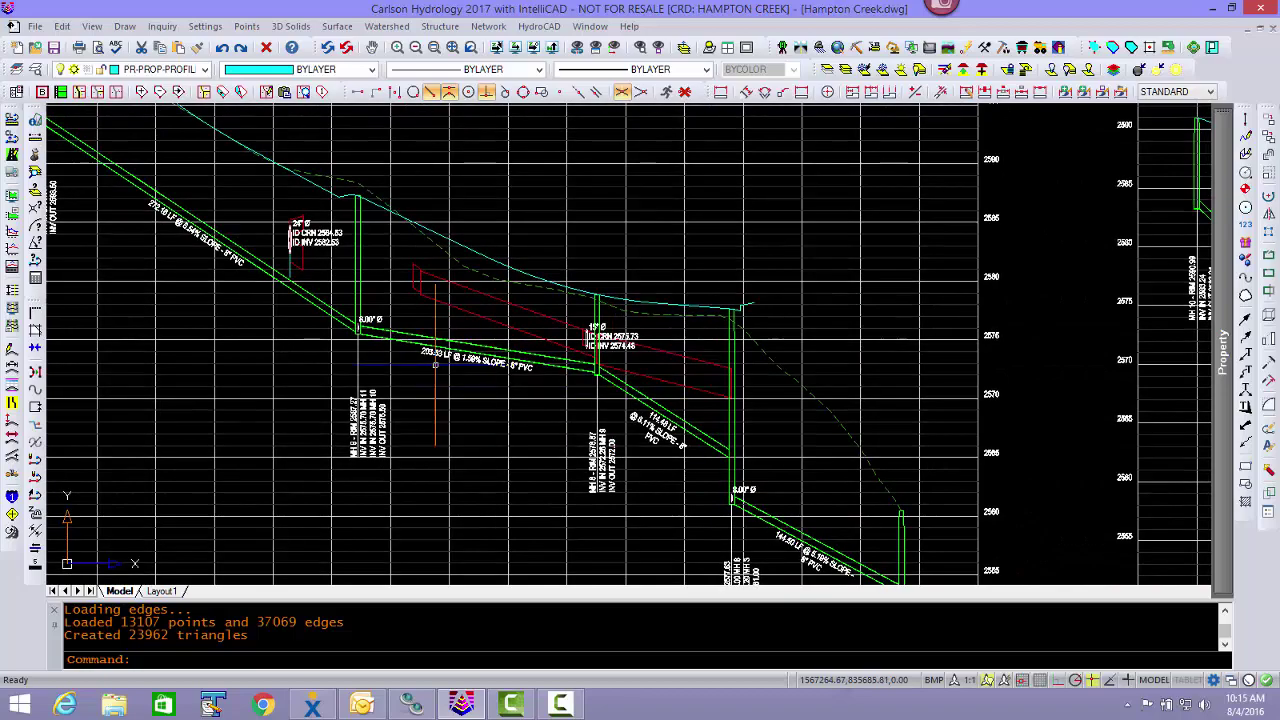
mouse_move(320, 285)
middle_mouse_down()
mouse_move(436, 428)
mouse_move(312, 296)
middle_mouse_up()
scroll(491, 325, "up", 6)
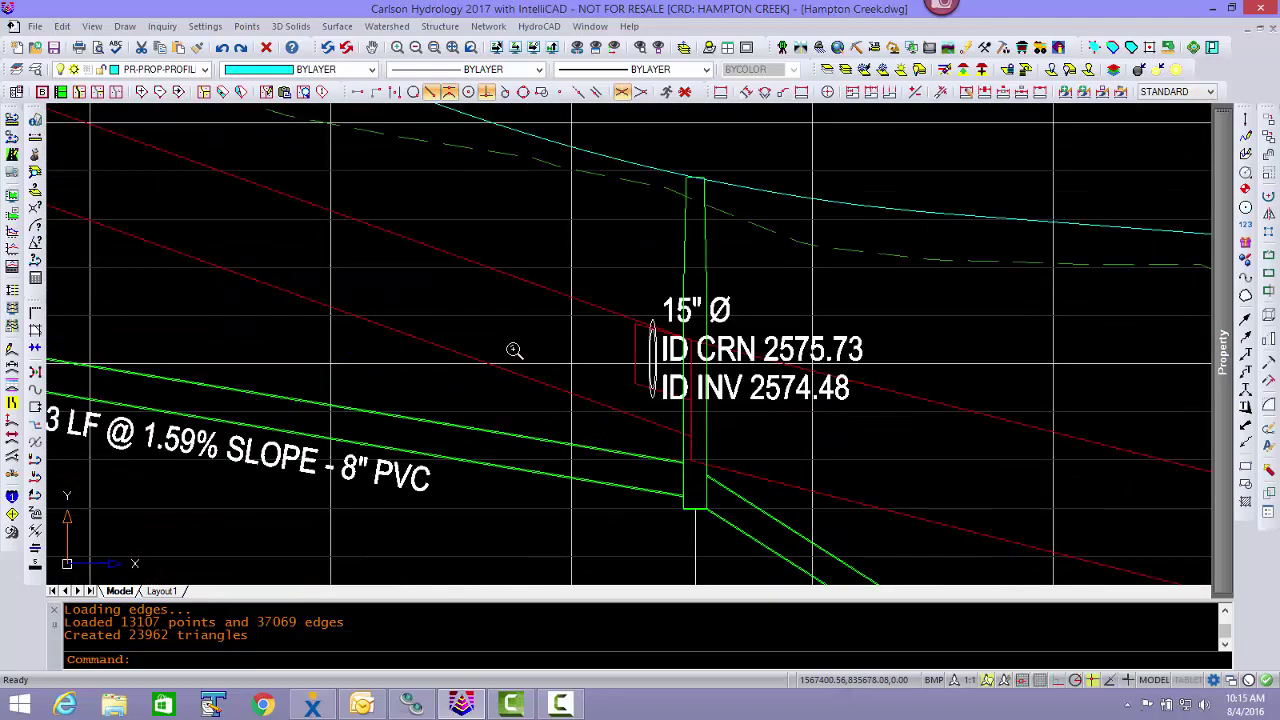
middle_click_drag(629, 384, 609, 370)
scroll(609, 370, "up", 4)
key("Escape")
key("Escape")
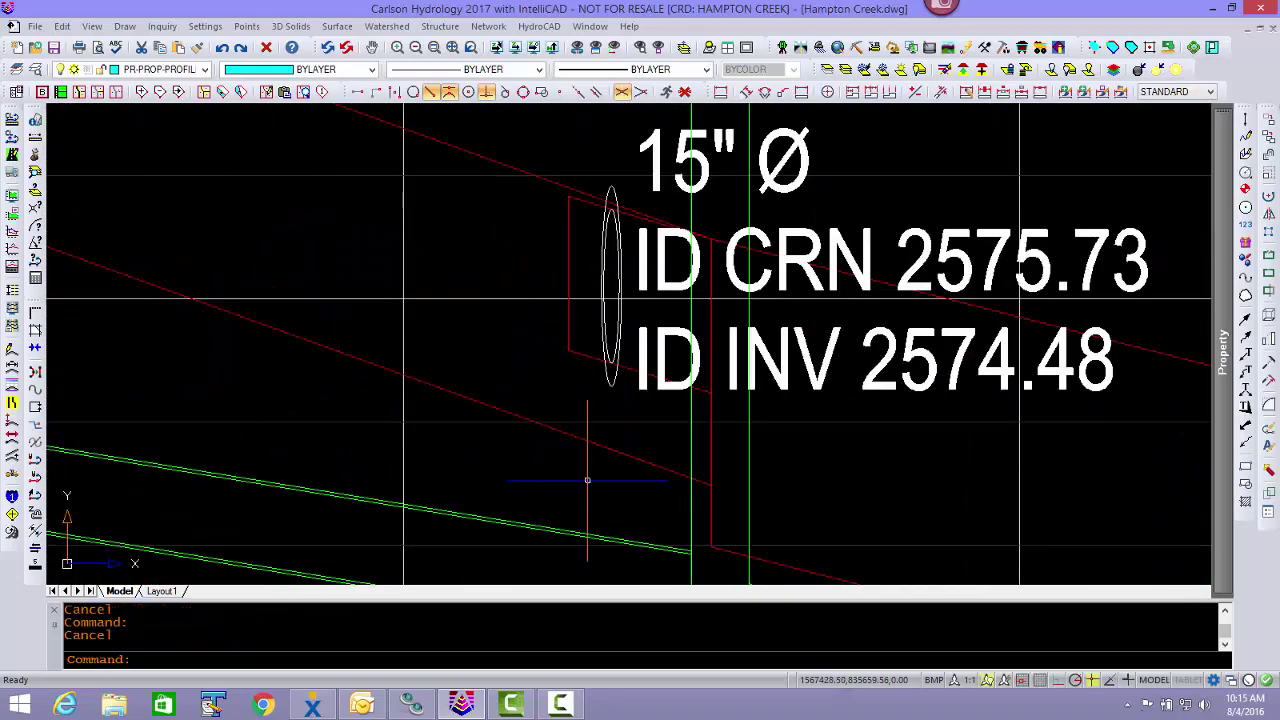
type("pl")
key("Return")
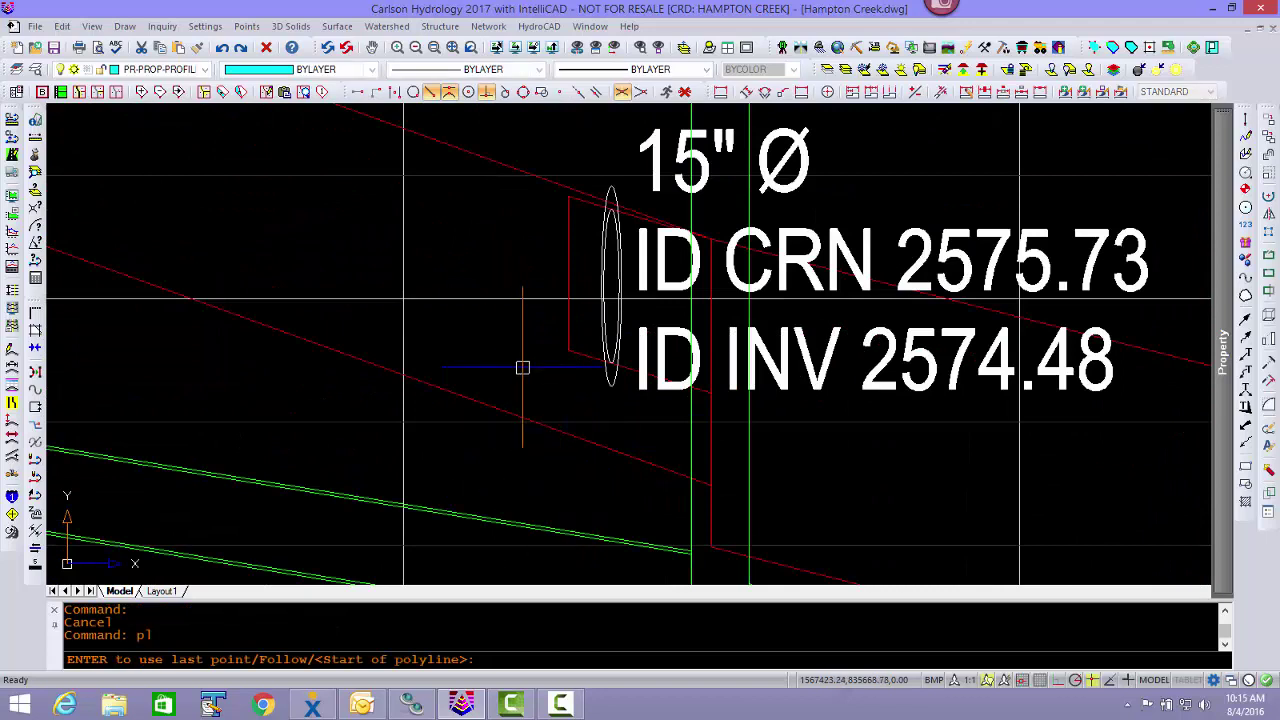
right_click(520, 368, "shift")
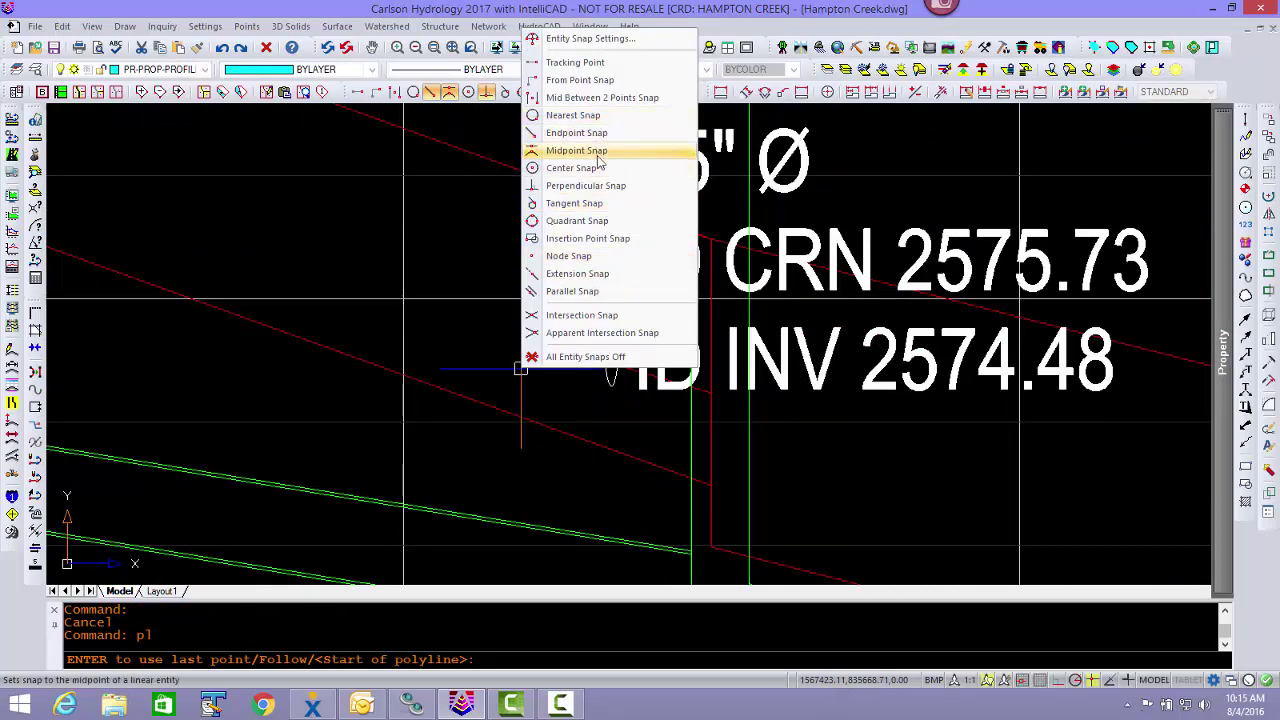
left_click(590, 221)
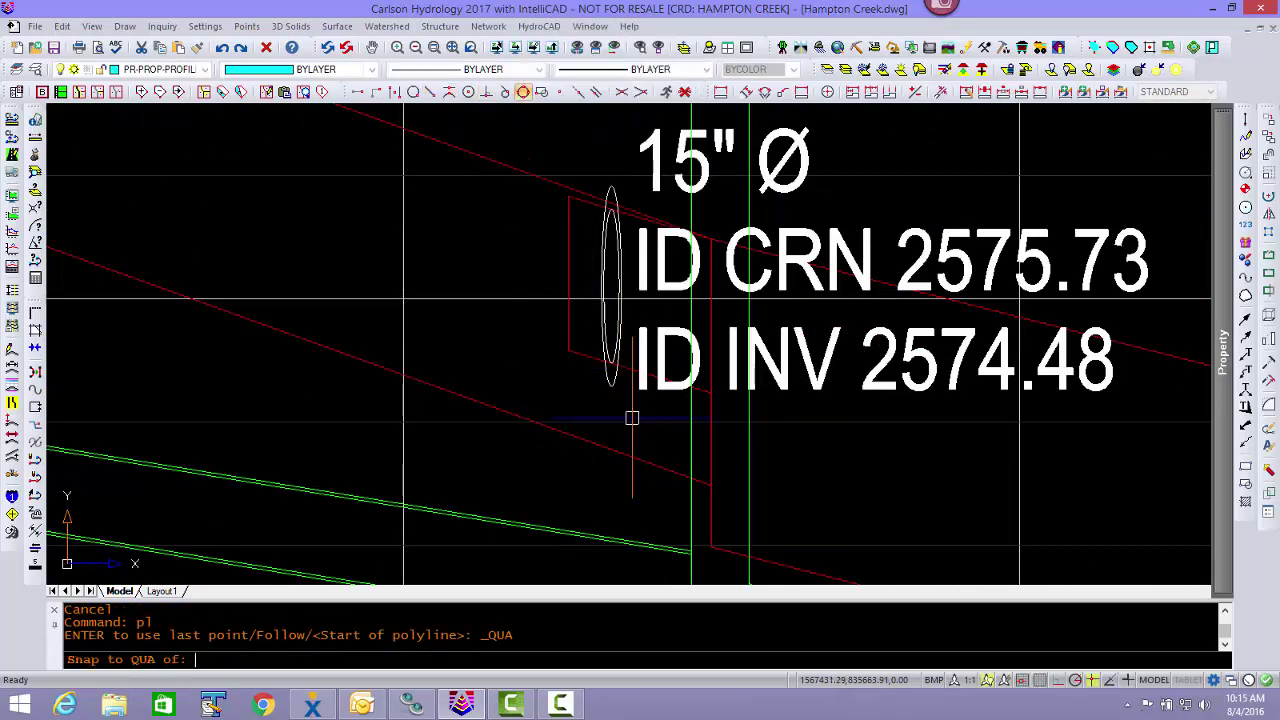
left_click(611, 392)
middle_click_drag(594, 546, 591, 306)
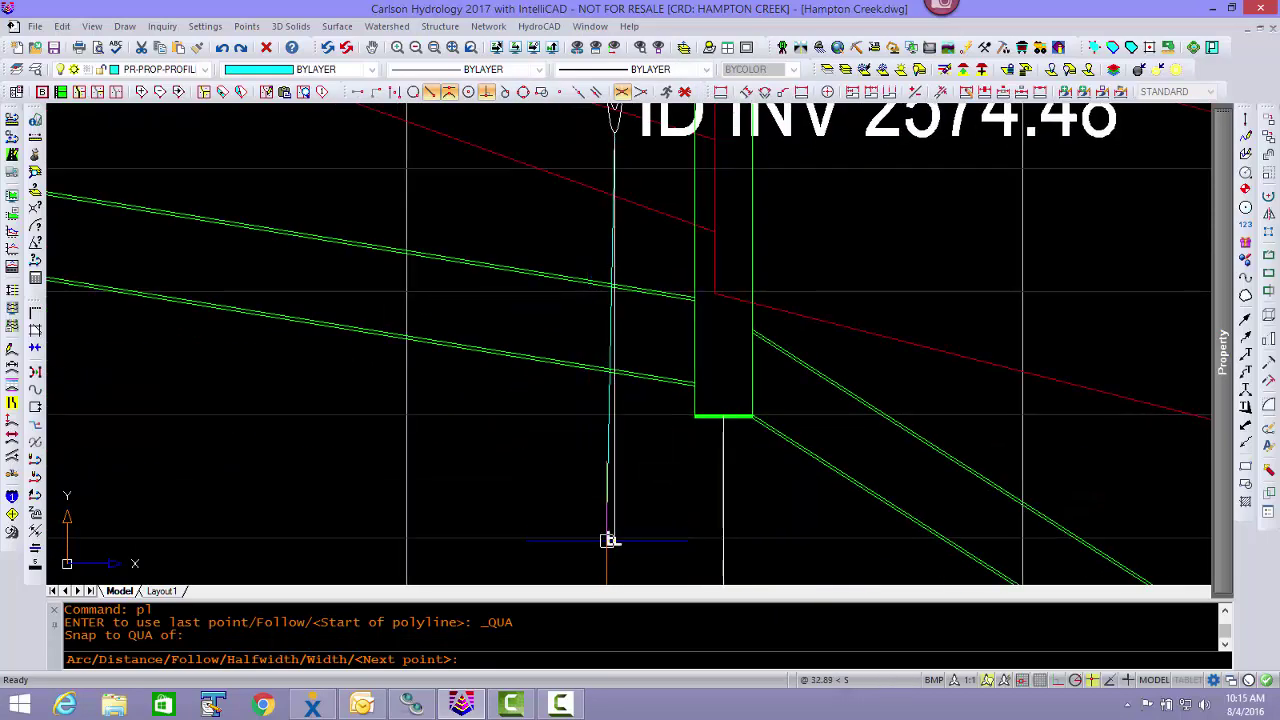
type("20")
key("Return")
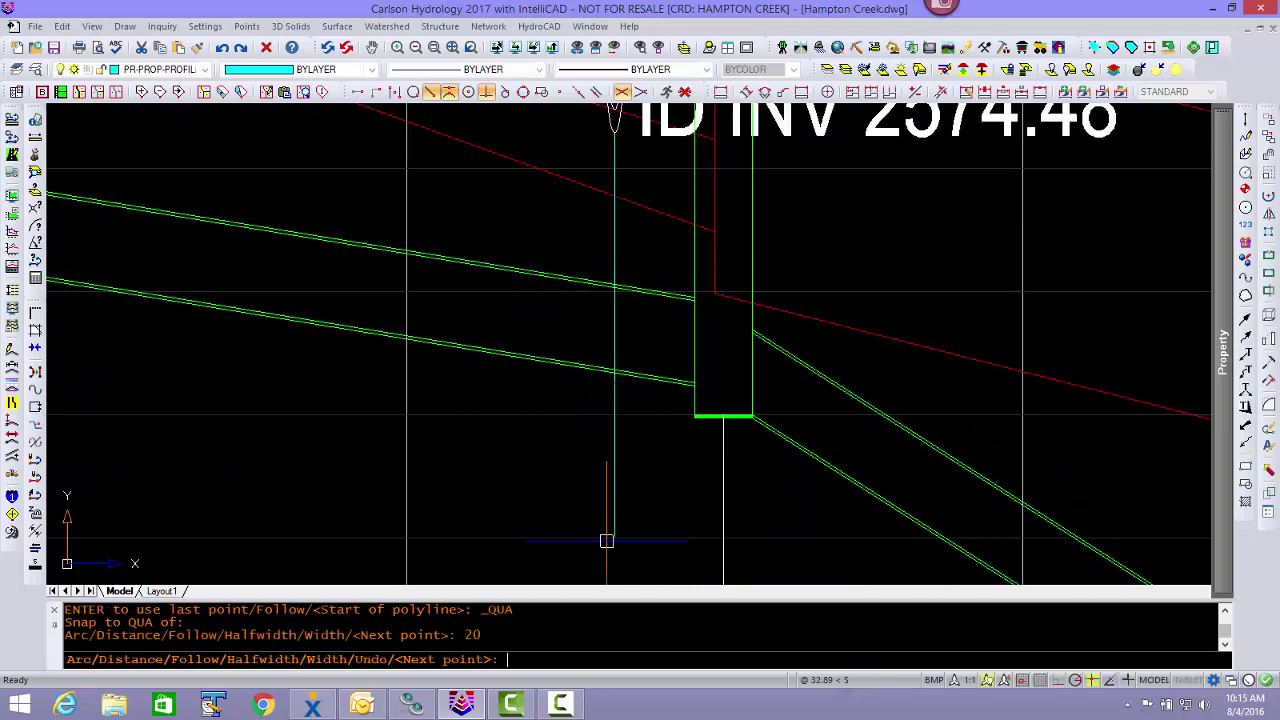
key("Escape")
key("Escape")
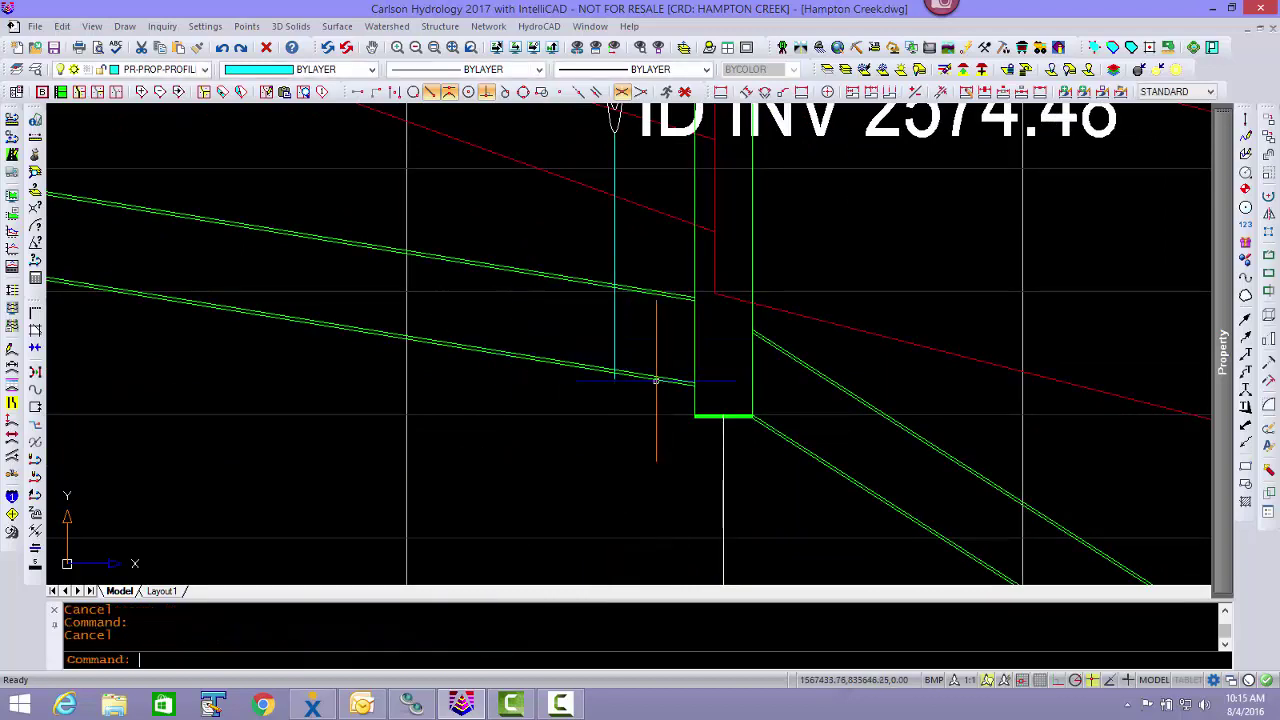
- Start the sewer profile edit and lower the MH 8 end of the pipe from MH 9 to elevation 2571.2
middle_click_drag(683, 417, 650, 482)
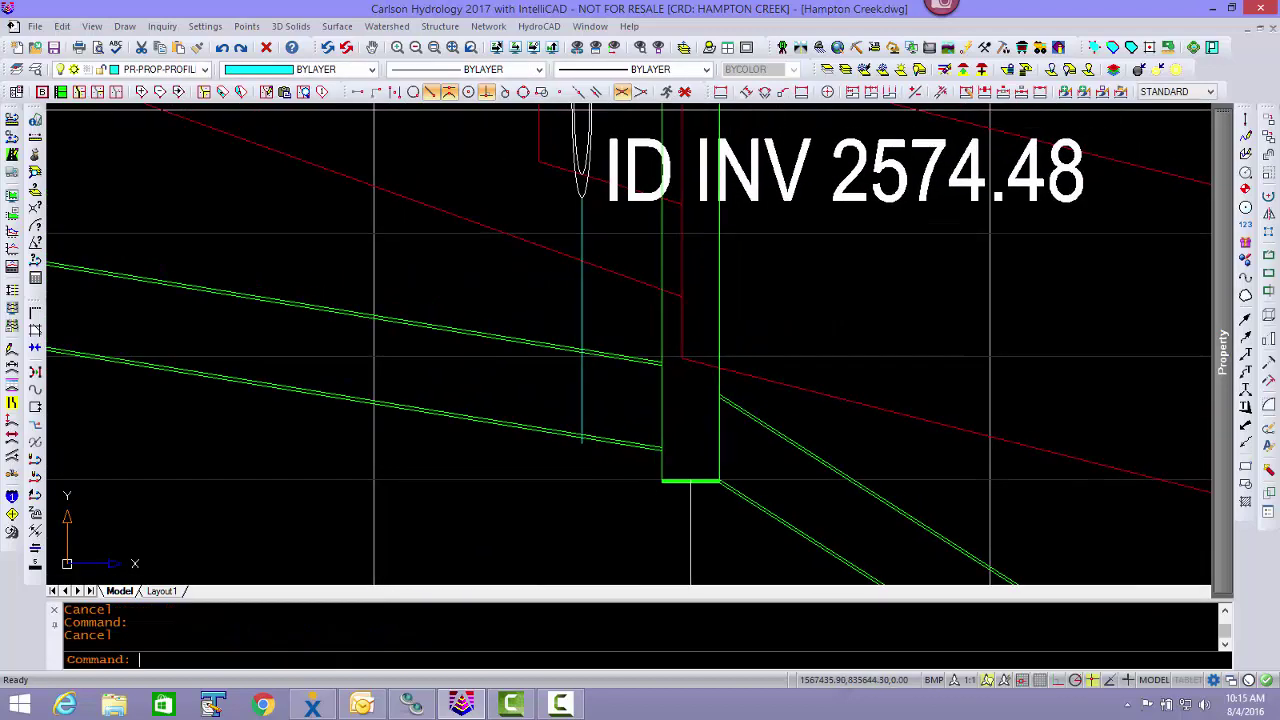
left_click(488, 26)
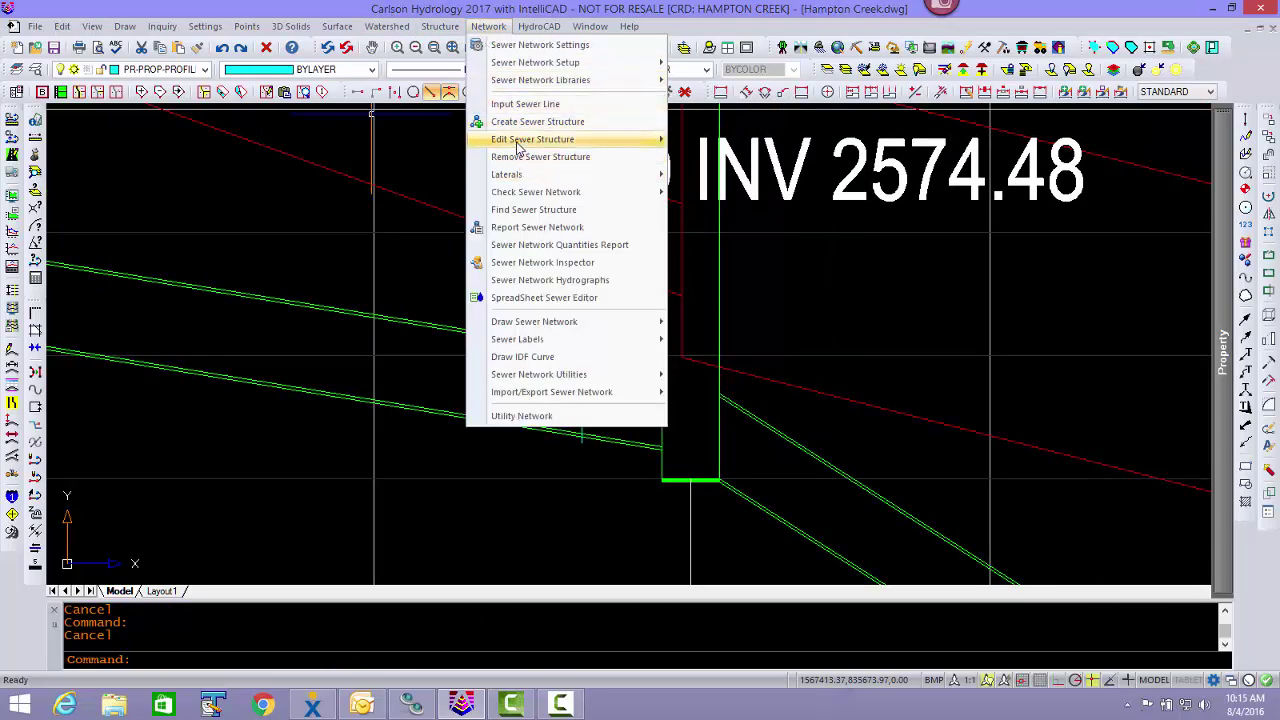
mouse_move(520, 141)
left_click(733, 178)
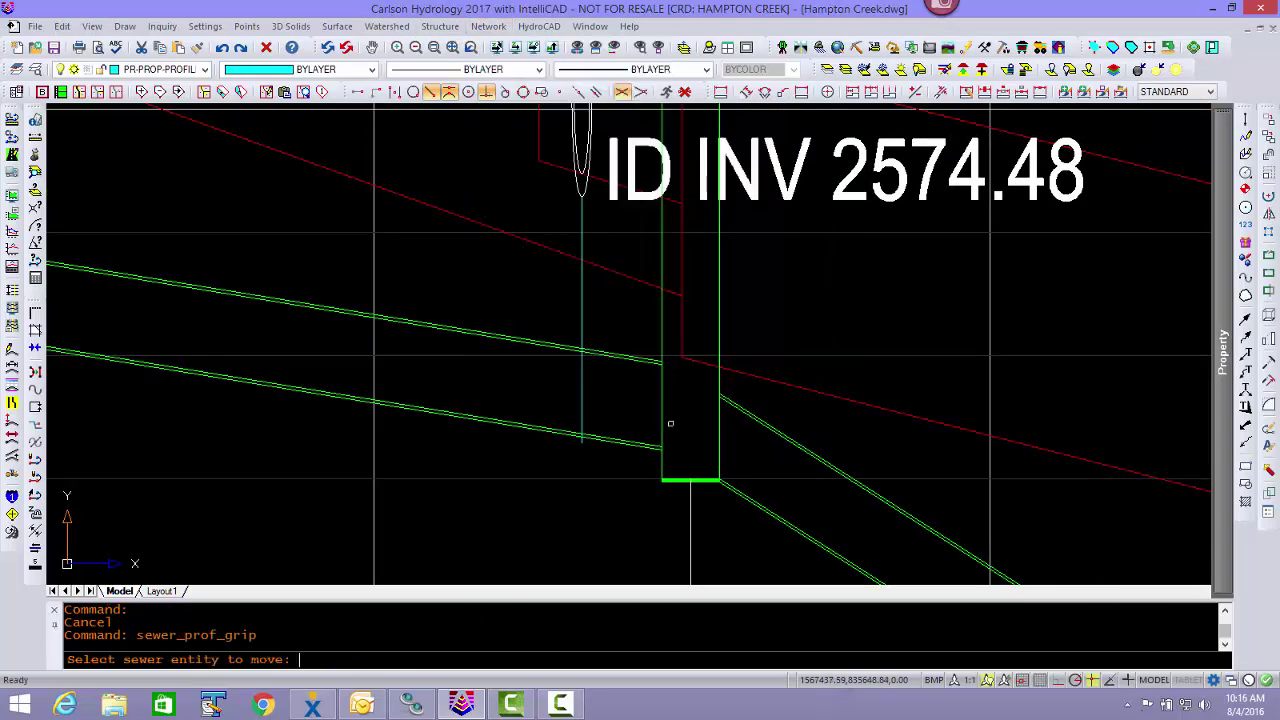
left_click(647, 444)
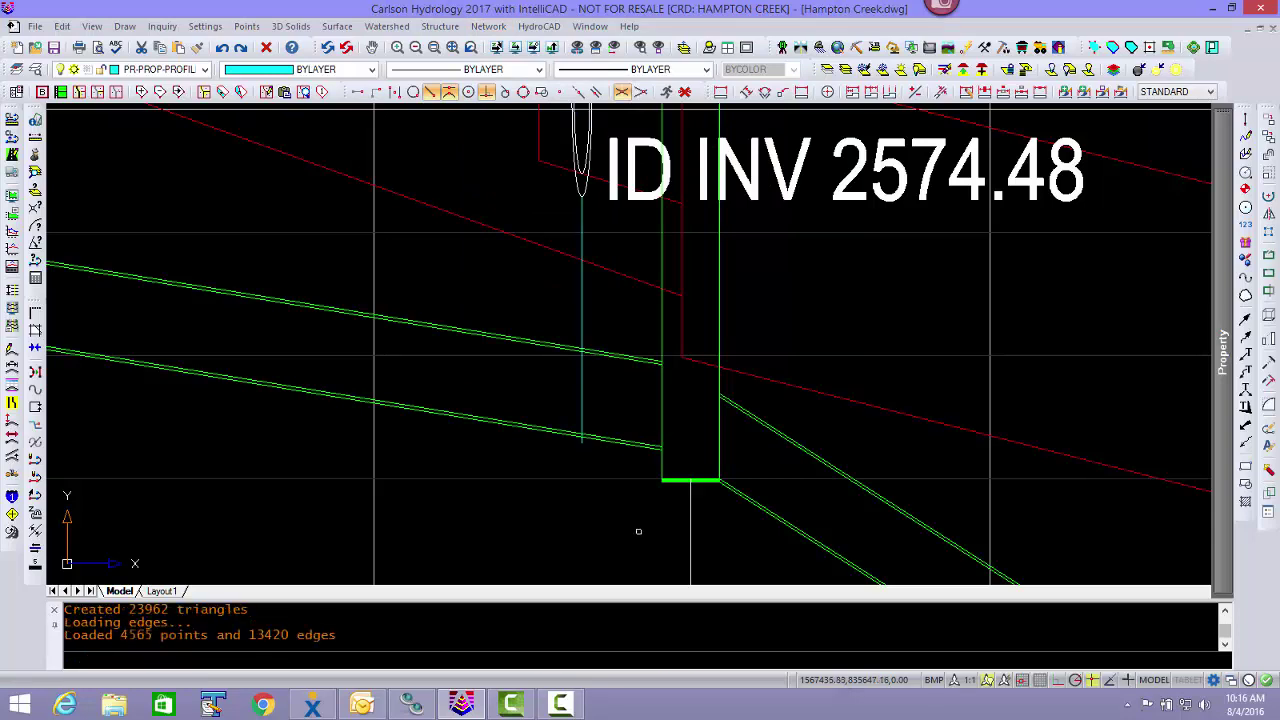
middle_click_drag(640, 464, 657, 288)
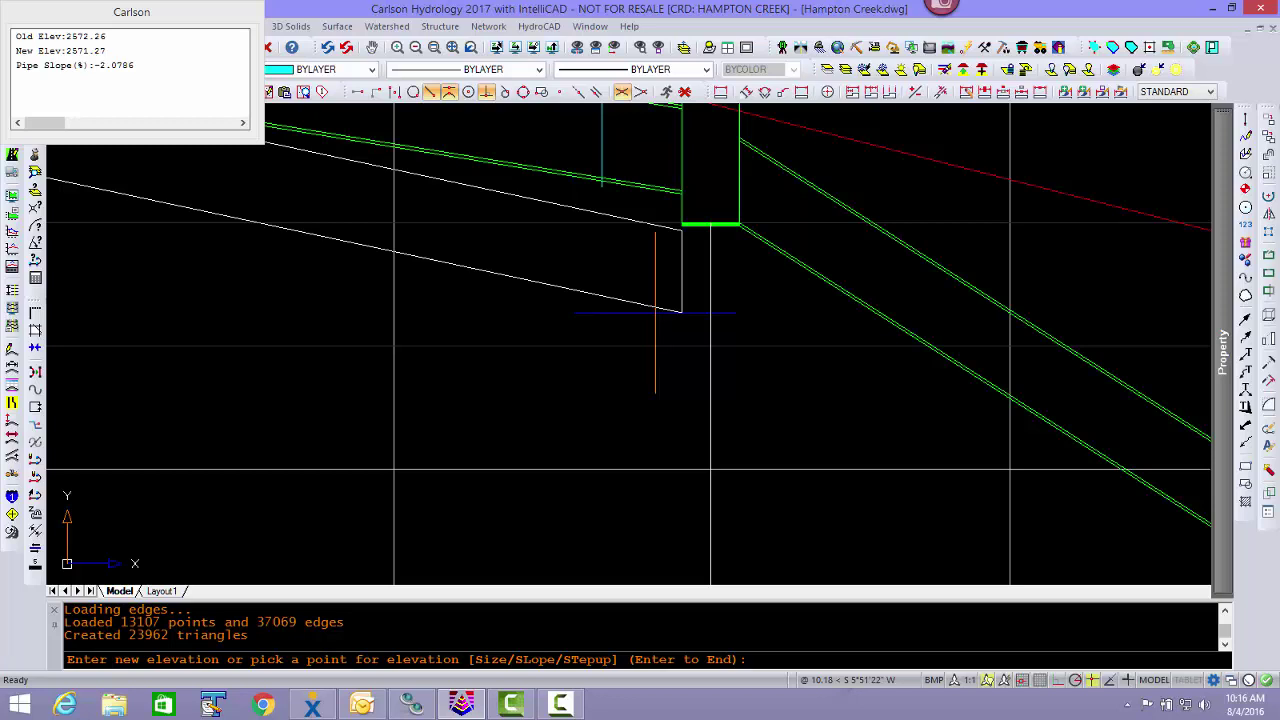
type("2571.2")
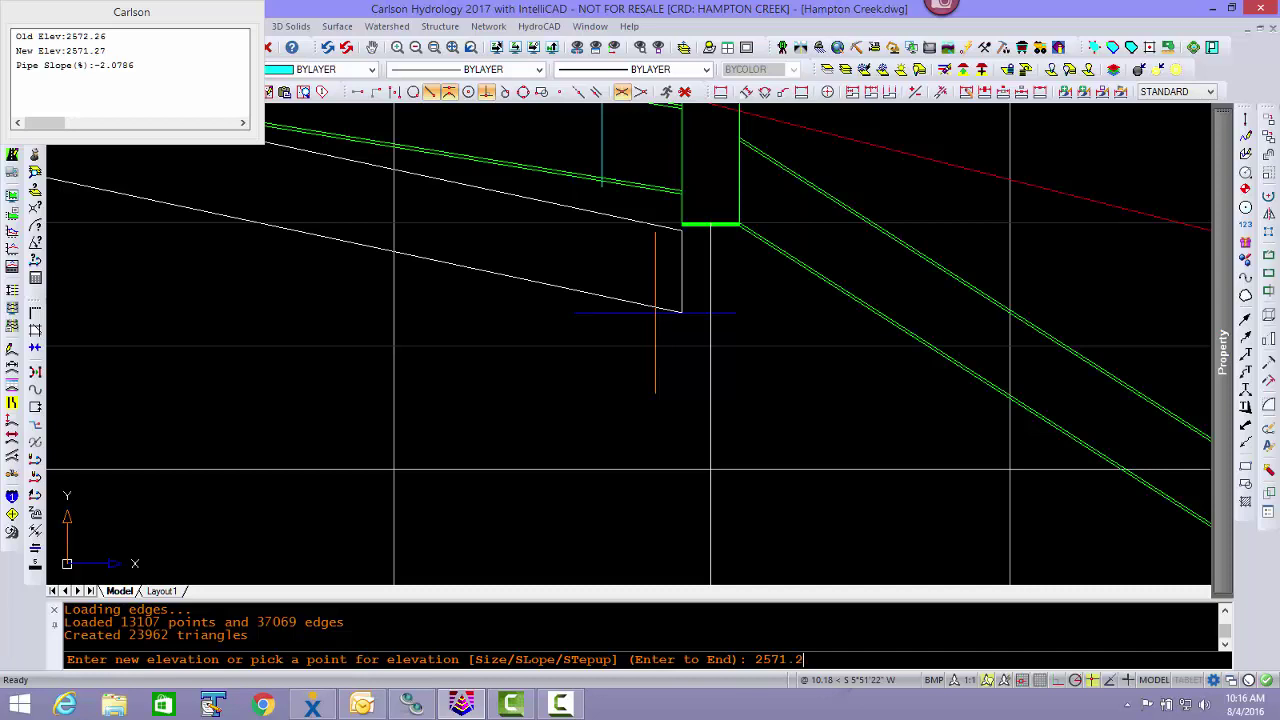
key("Return")
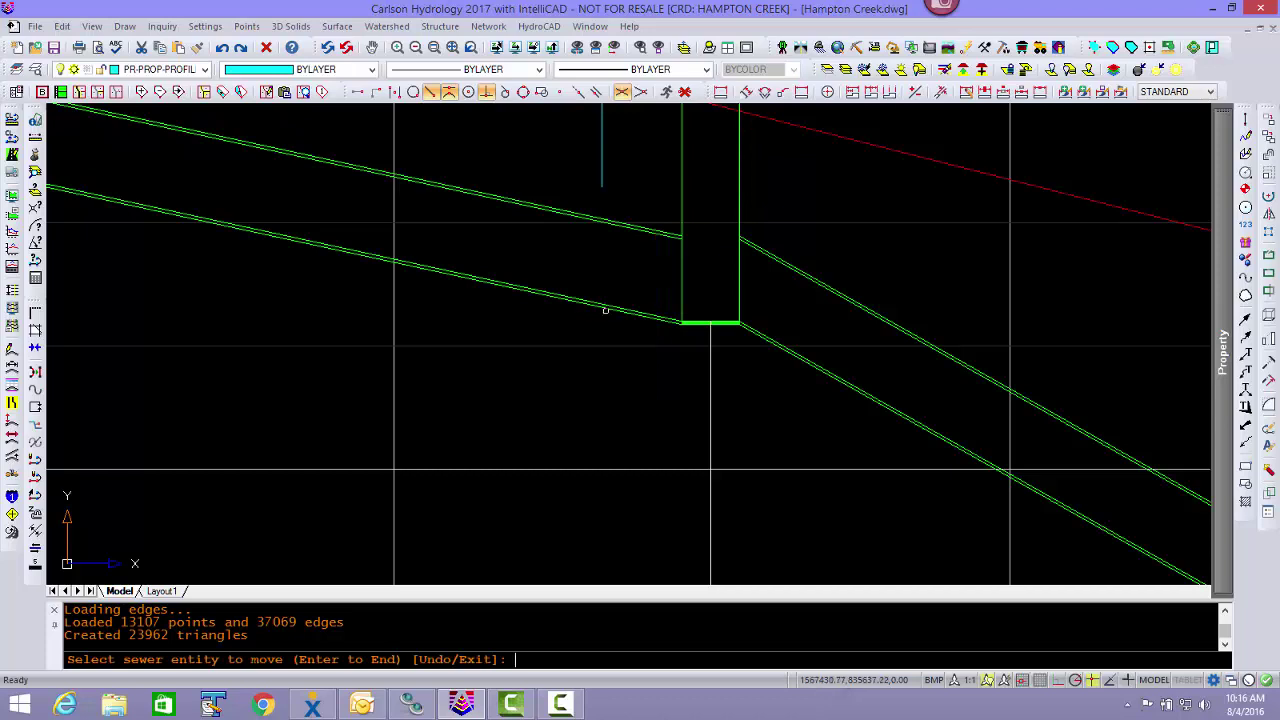
- Give the pipe from MH 9 a 0.2 step-up where it enters MH 8
left_click(665, 316)
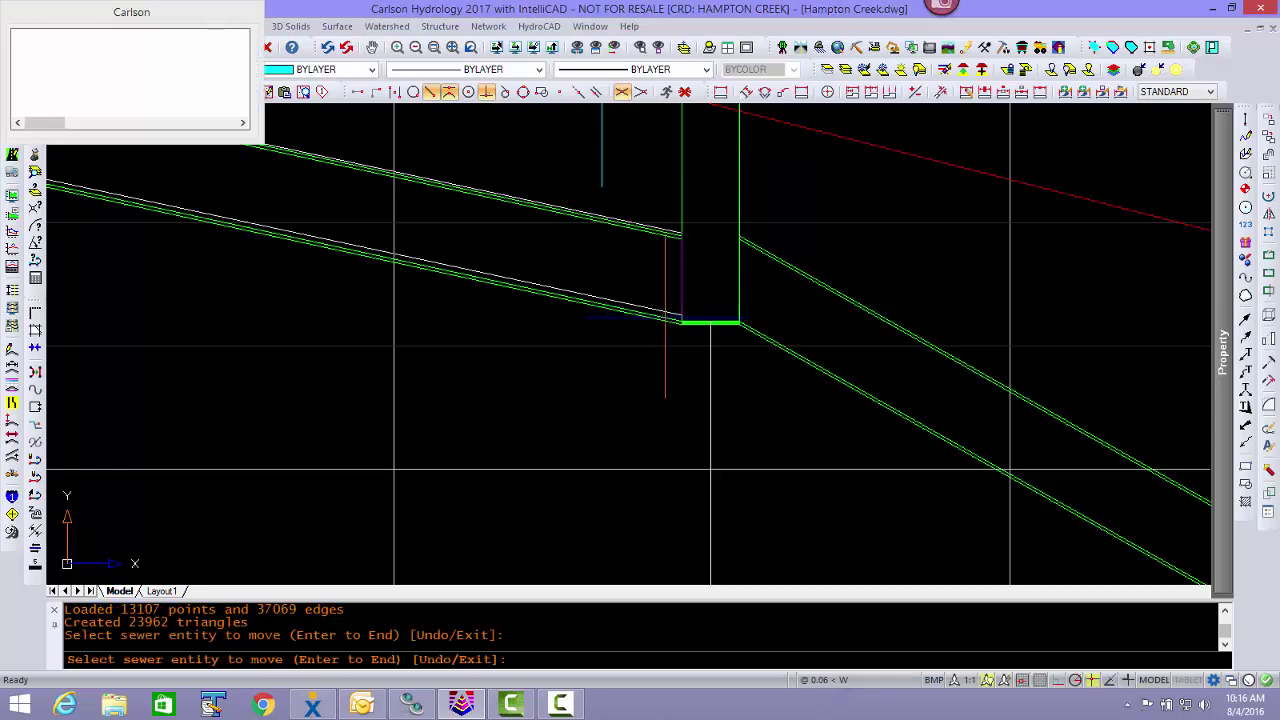
type("st")
key("Return")
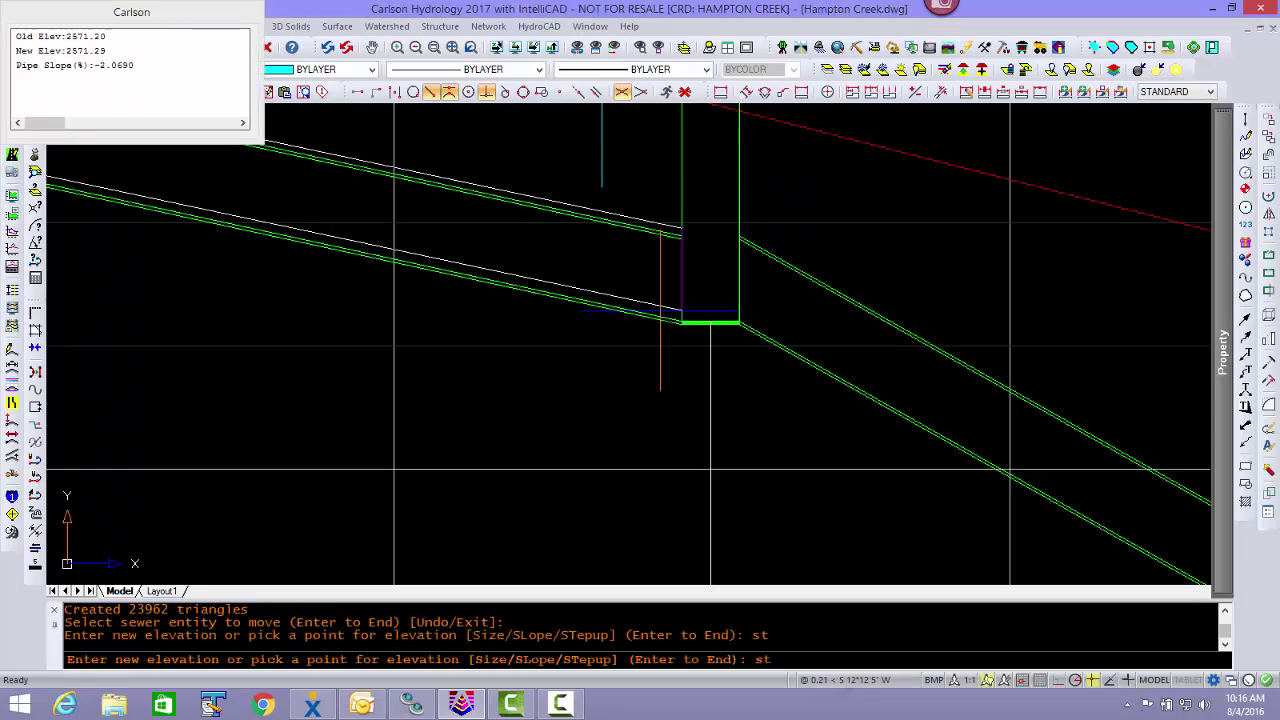
type(".2")
key("Return")
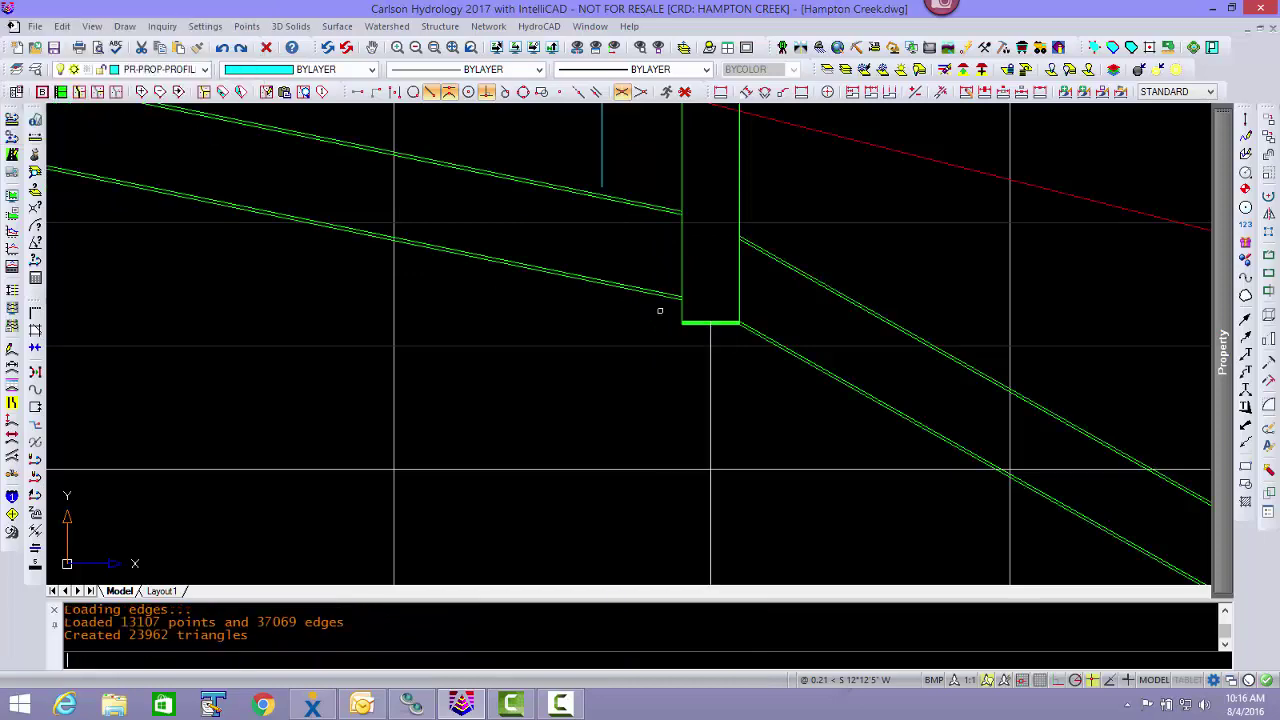
- Lower the MH 8 end of its outgoing 8-inch pipe to the 2570 elevation grid line
scroll(840, 343, "down", 5)
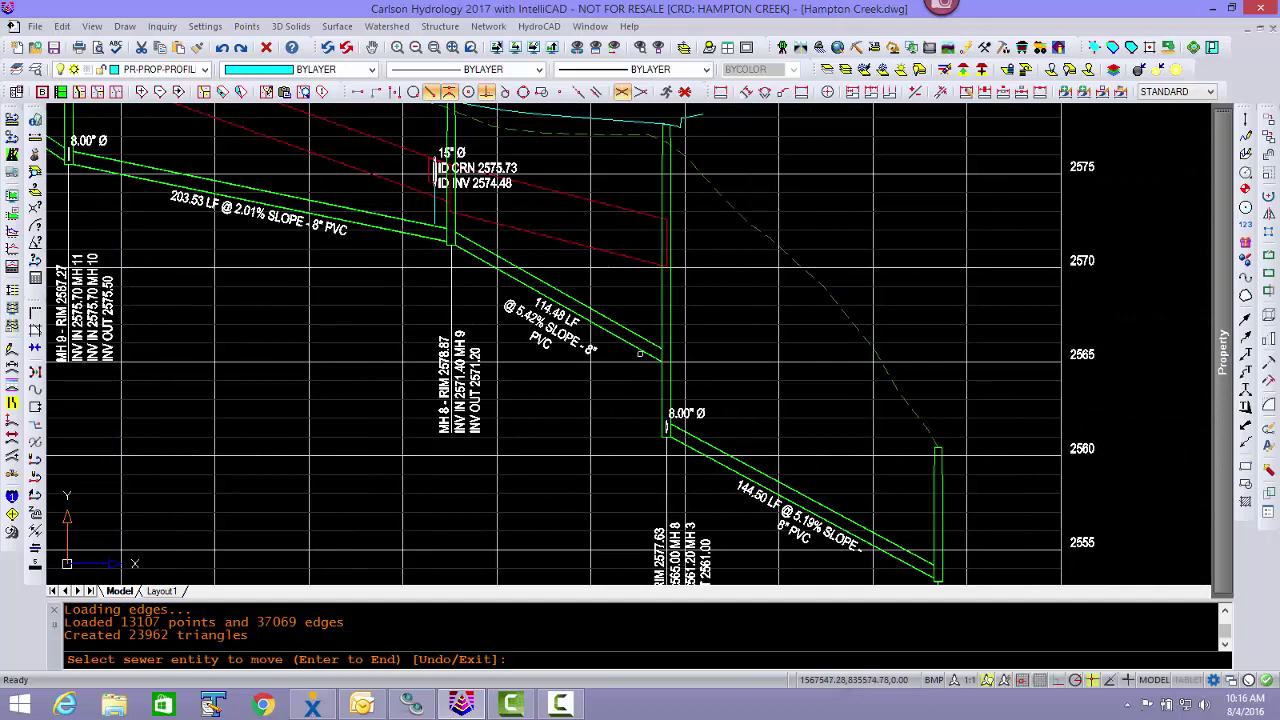
scroll(666, 427, "up", 3)
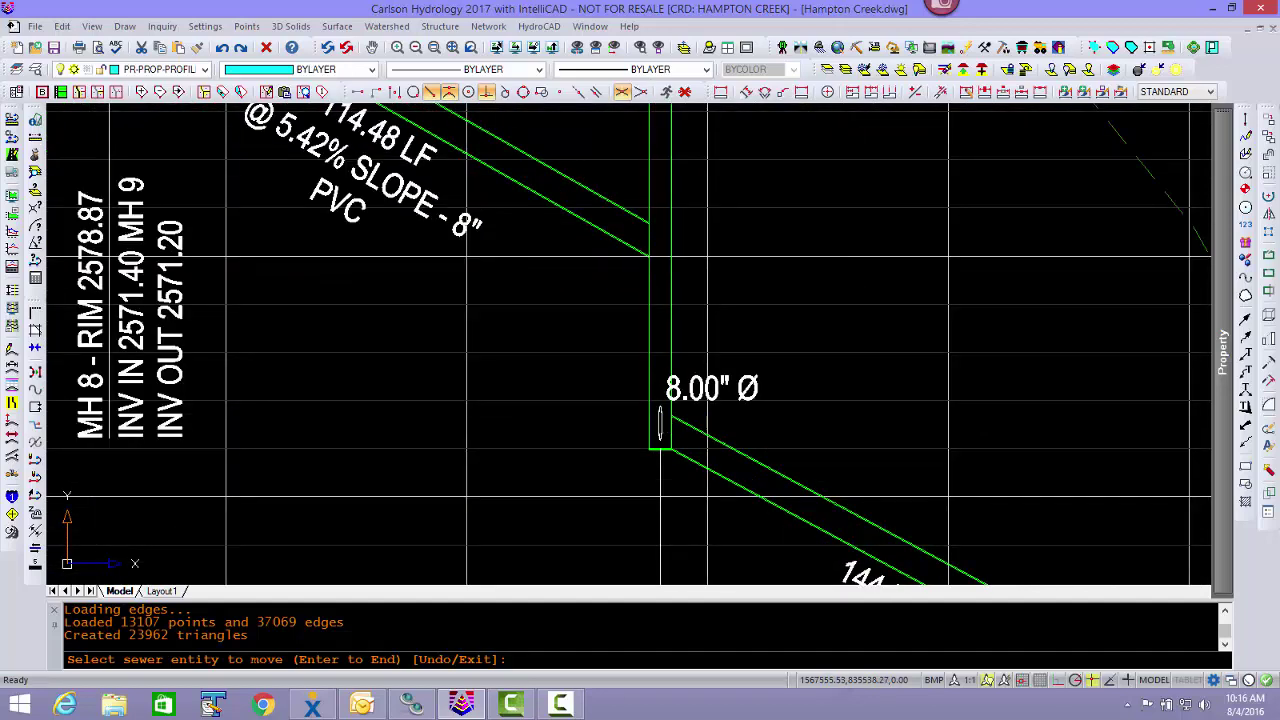
scroll(660, 425, "down", 3)
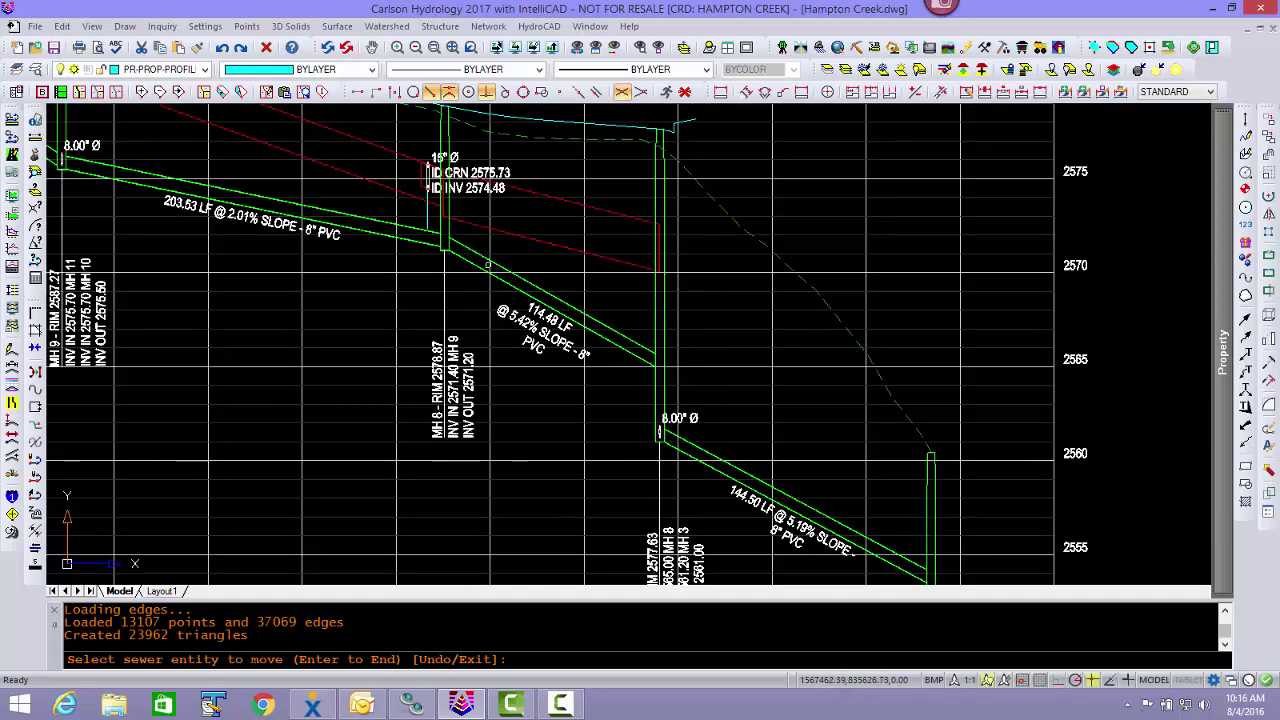
middle_click_drag(487, 264, 552, 424)
middle_click_drag(617, 448, 543, 403)
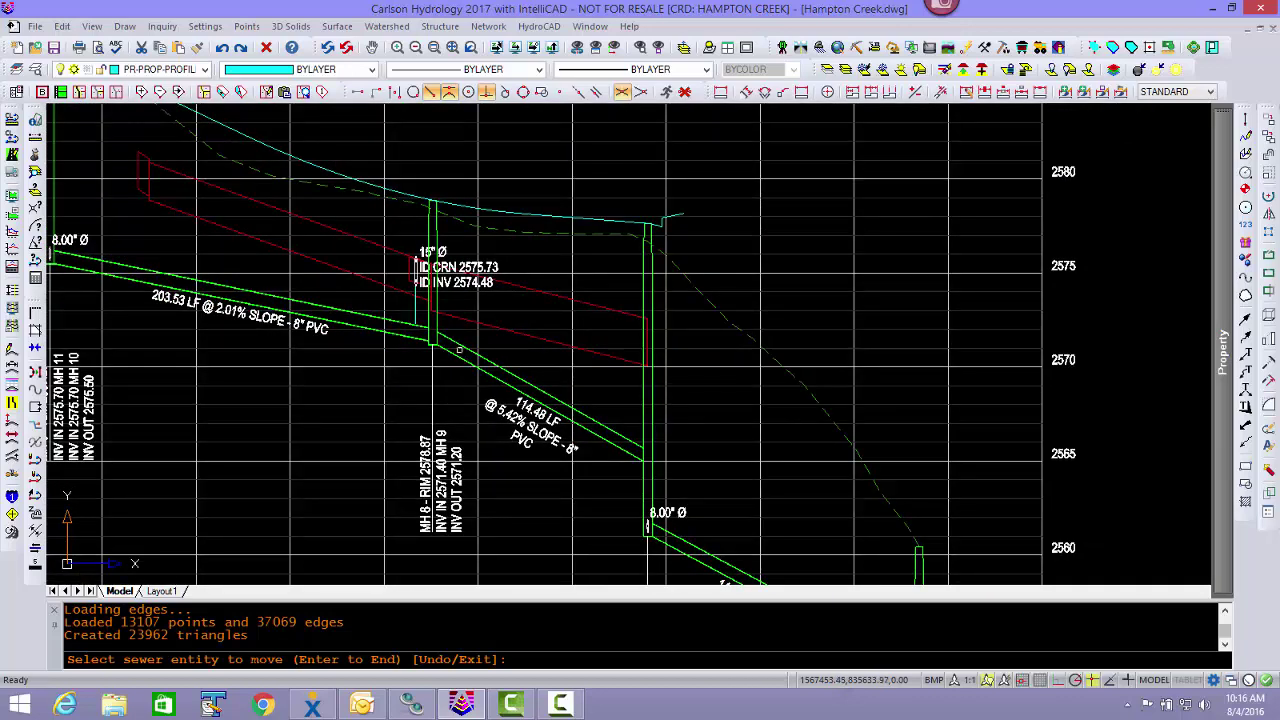
scroll(448, 346, "up", 3)
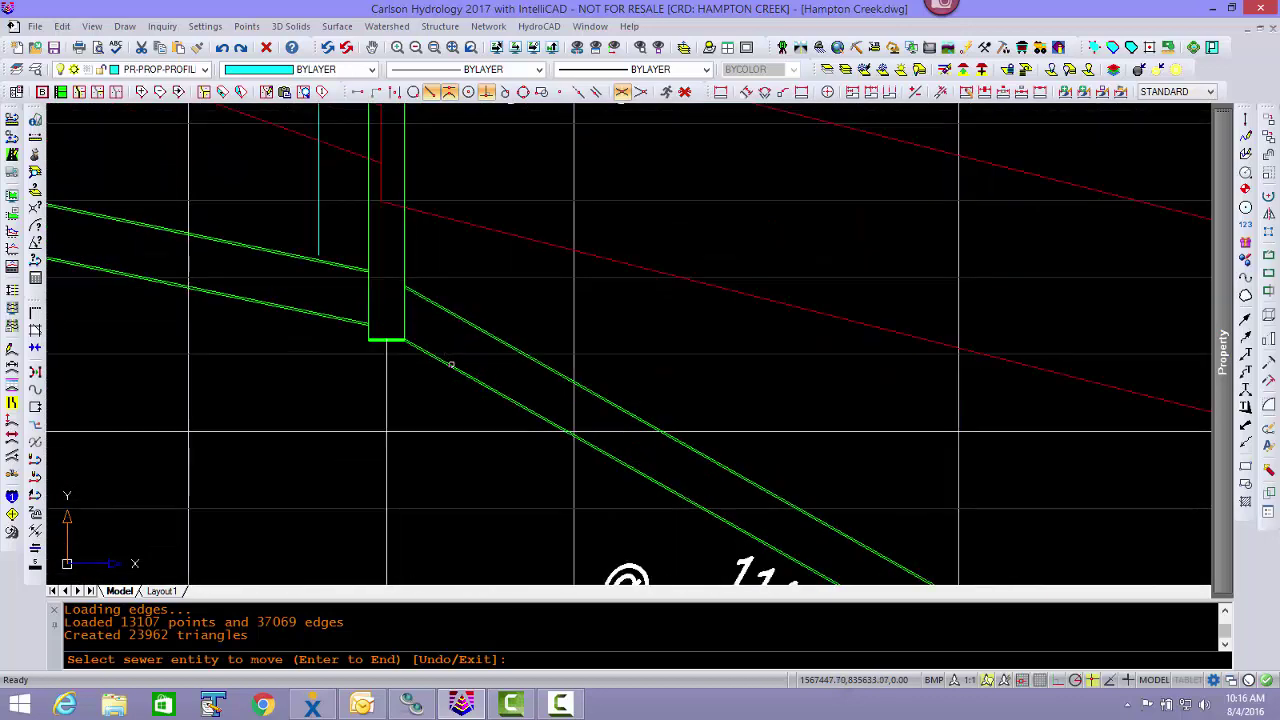
left_click(451, 365)
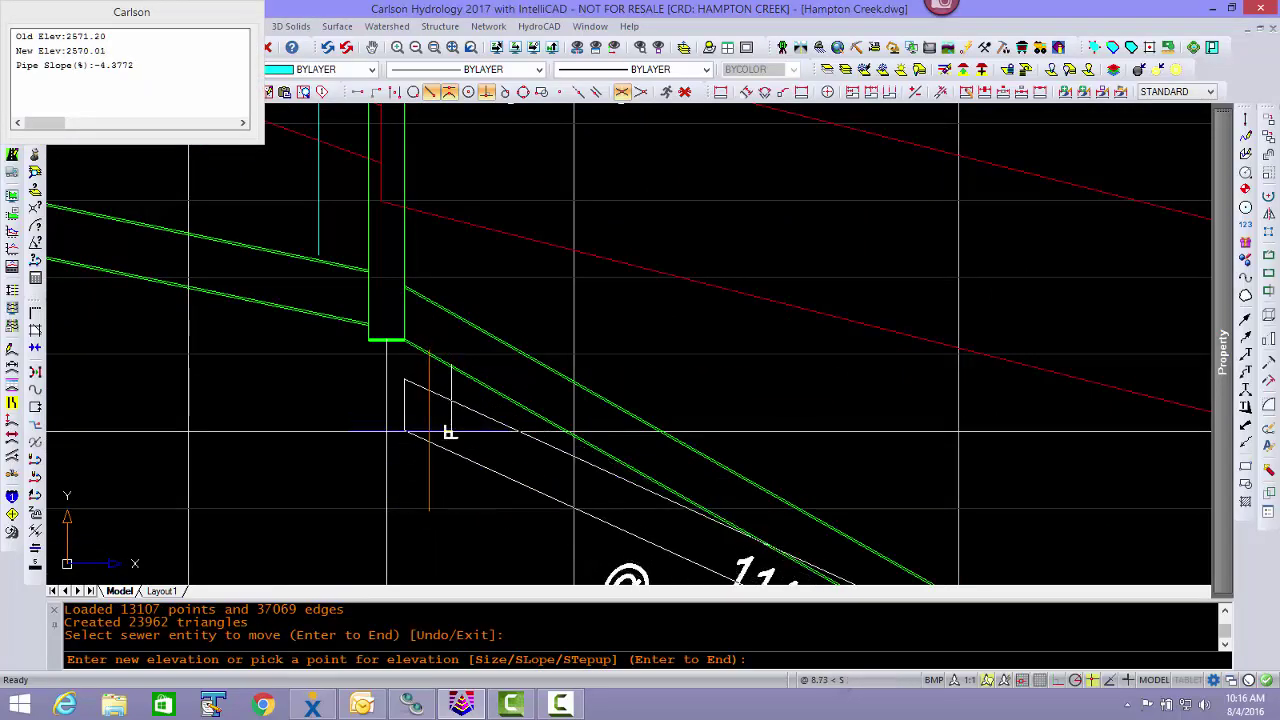
left_click(450, 432)
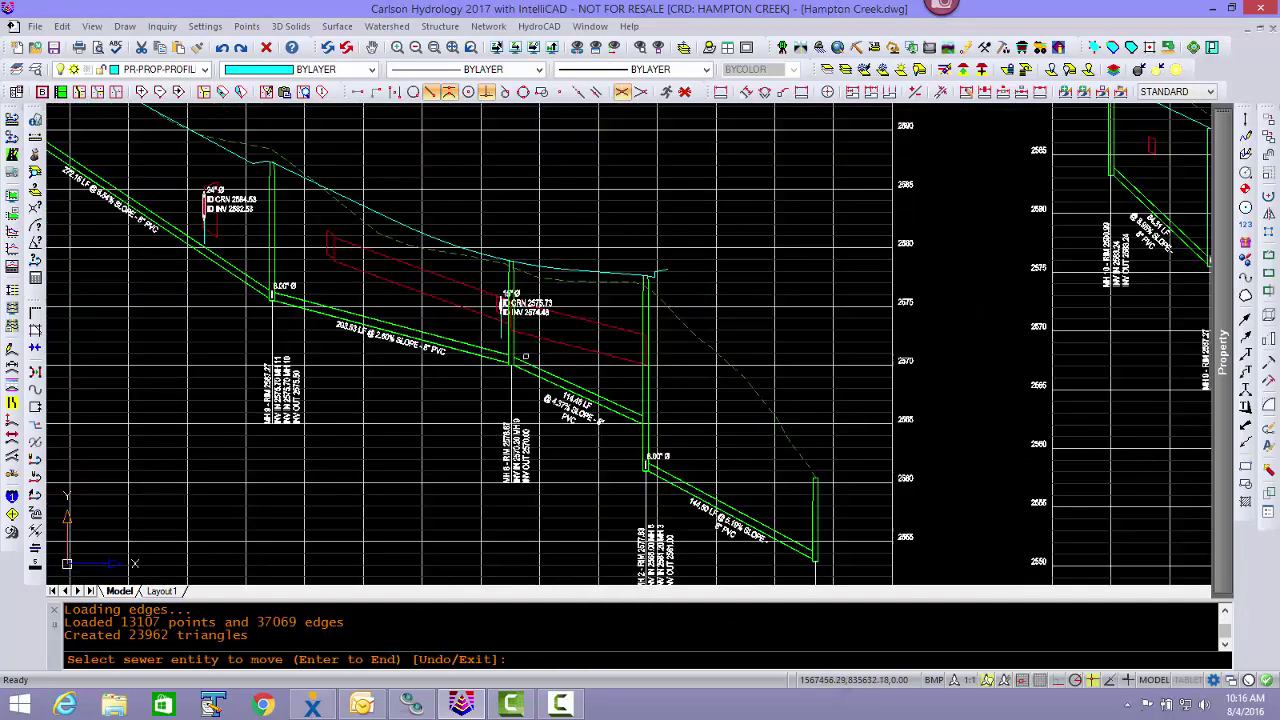
- Raise the MH 2 end of the pipe from MH 8 to the 2567 elevation grid line
scroll(646, 420, "up", 4)
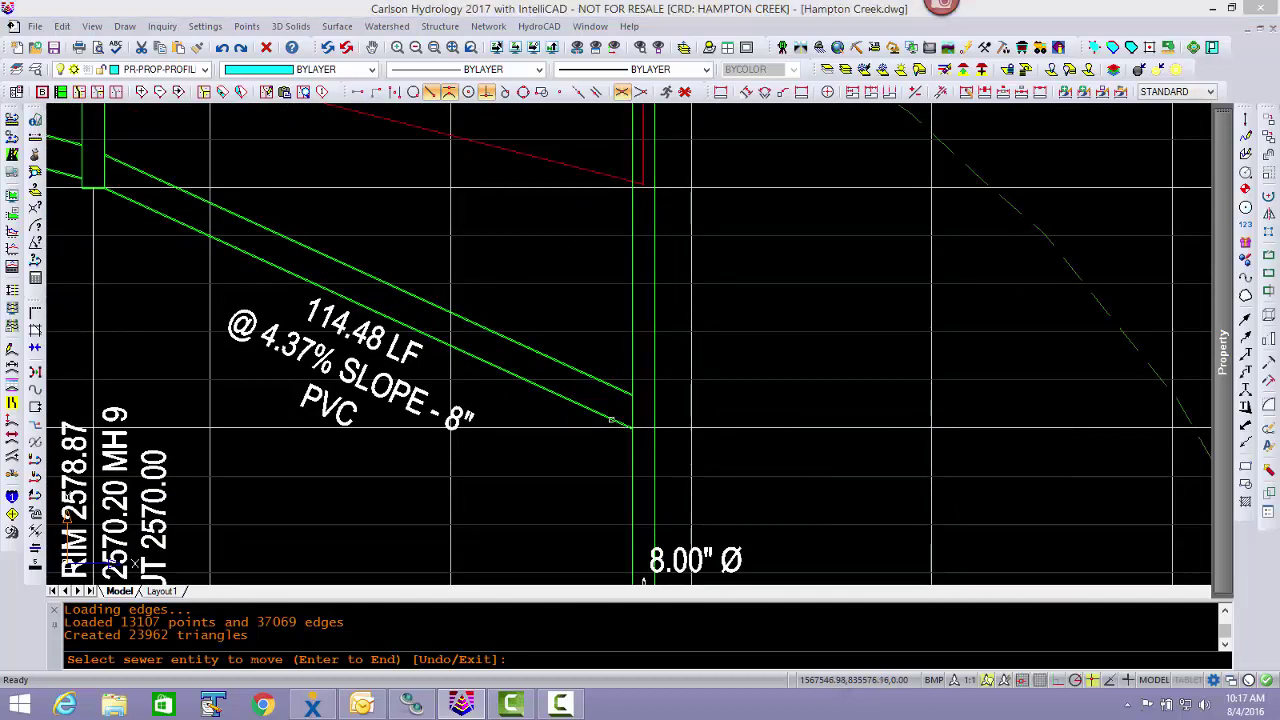
left_click(611, 419)
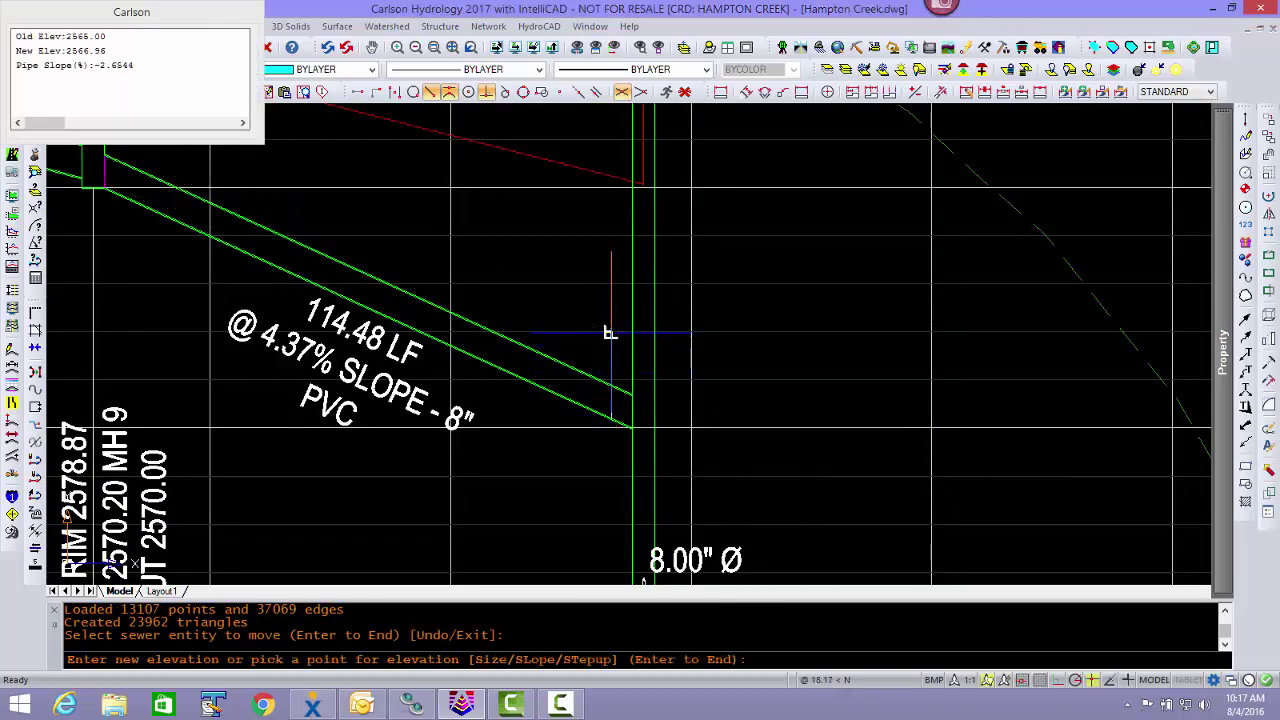
left_click(611, 333)
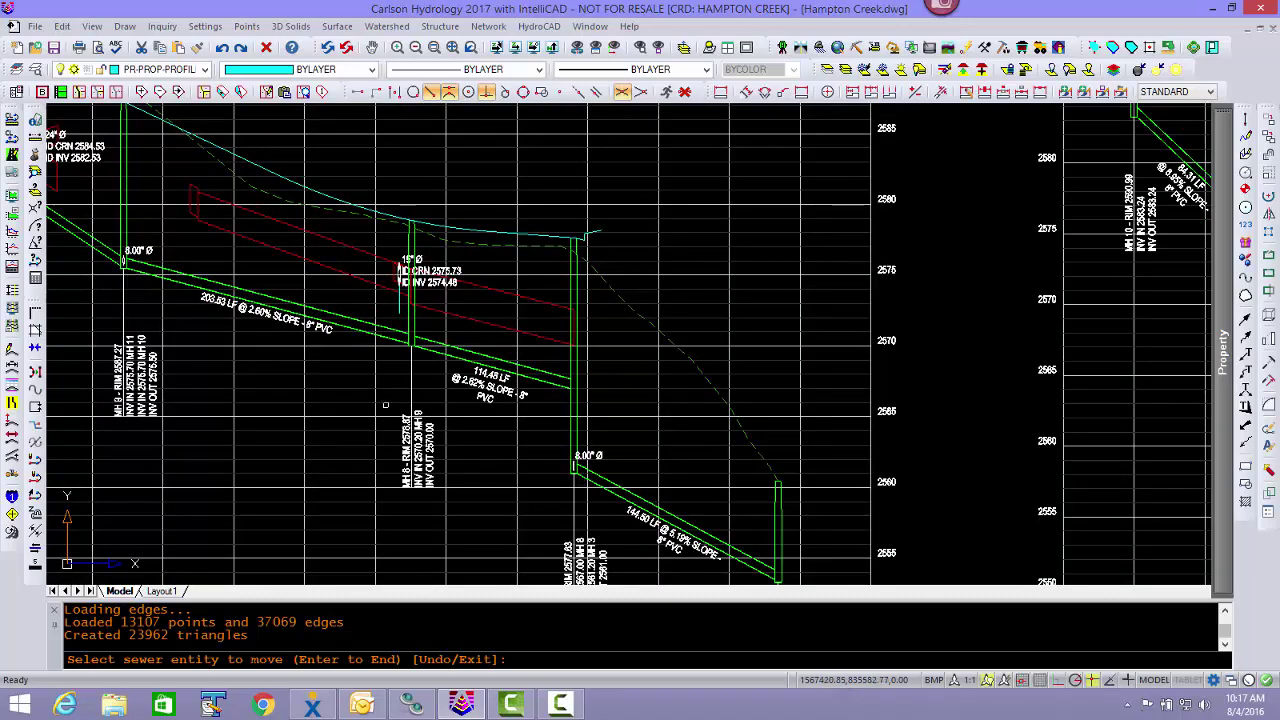
- End the sewer profile edit and update the linked sewer network profiles
scroll(385, 405, "down", 5)
scroll(494, 392, "up", 1)
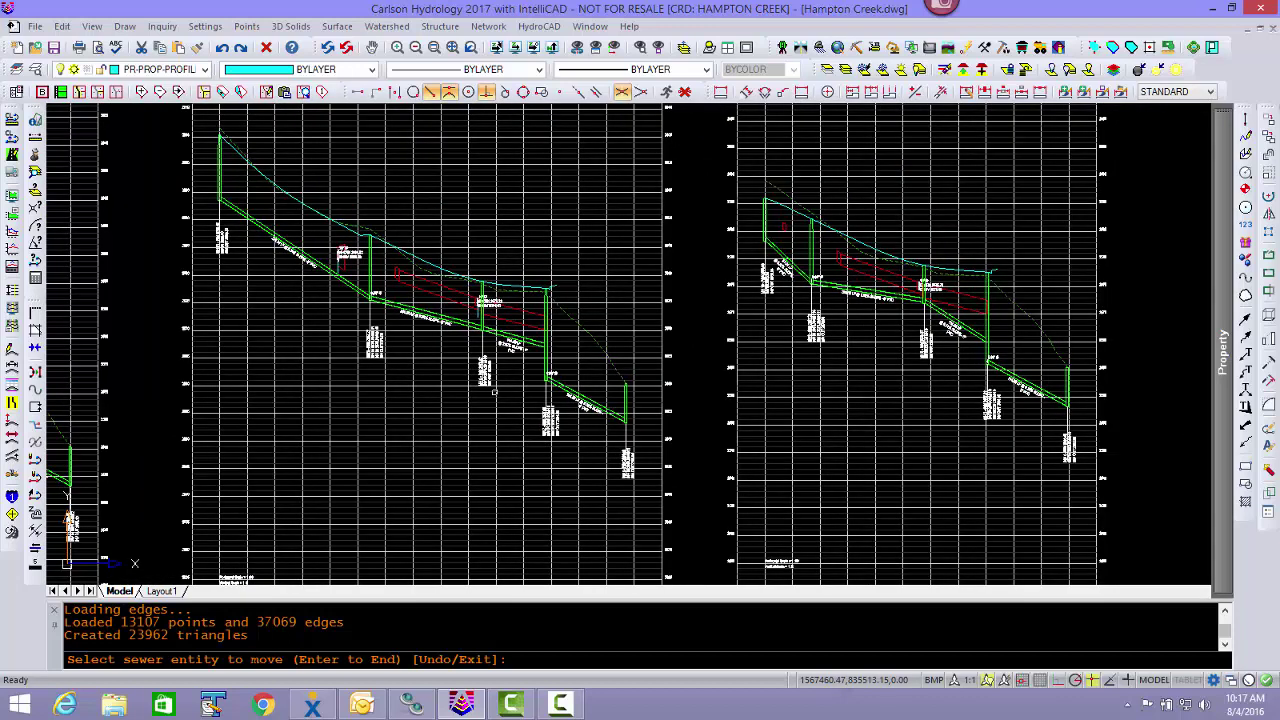
key("Return")
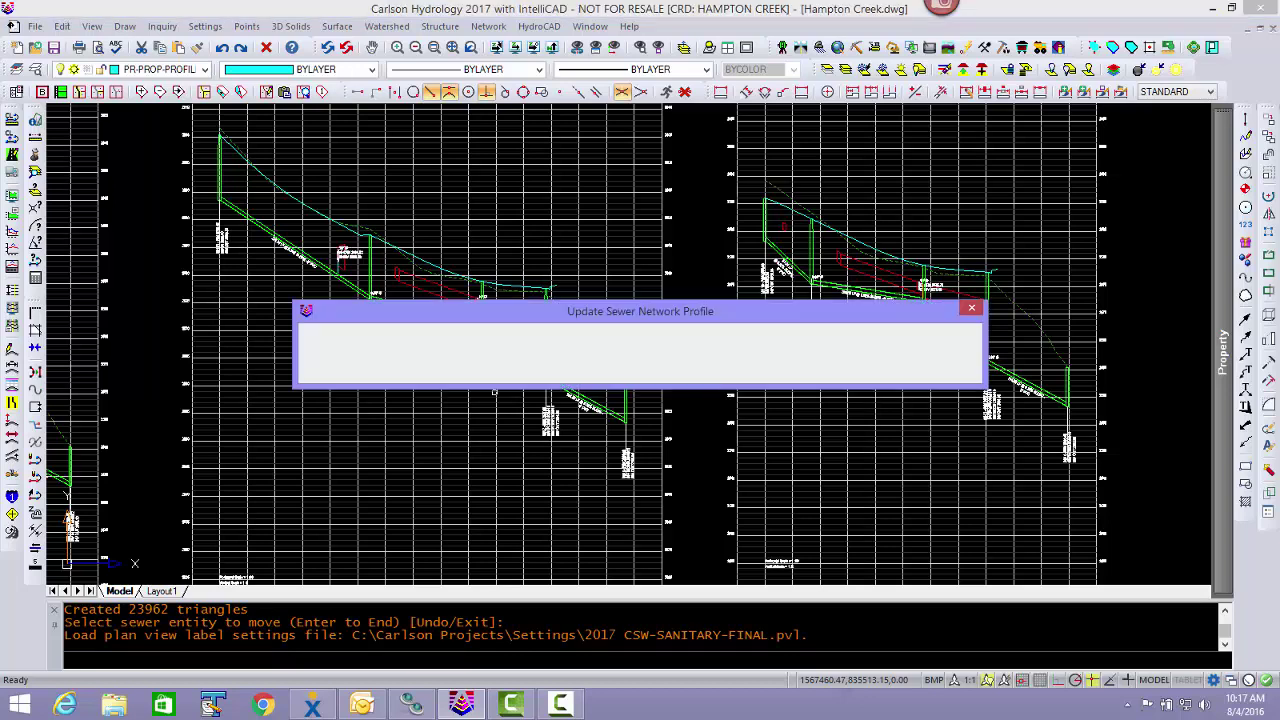
left_click(527, 368)
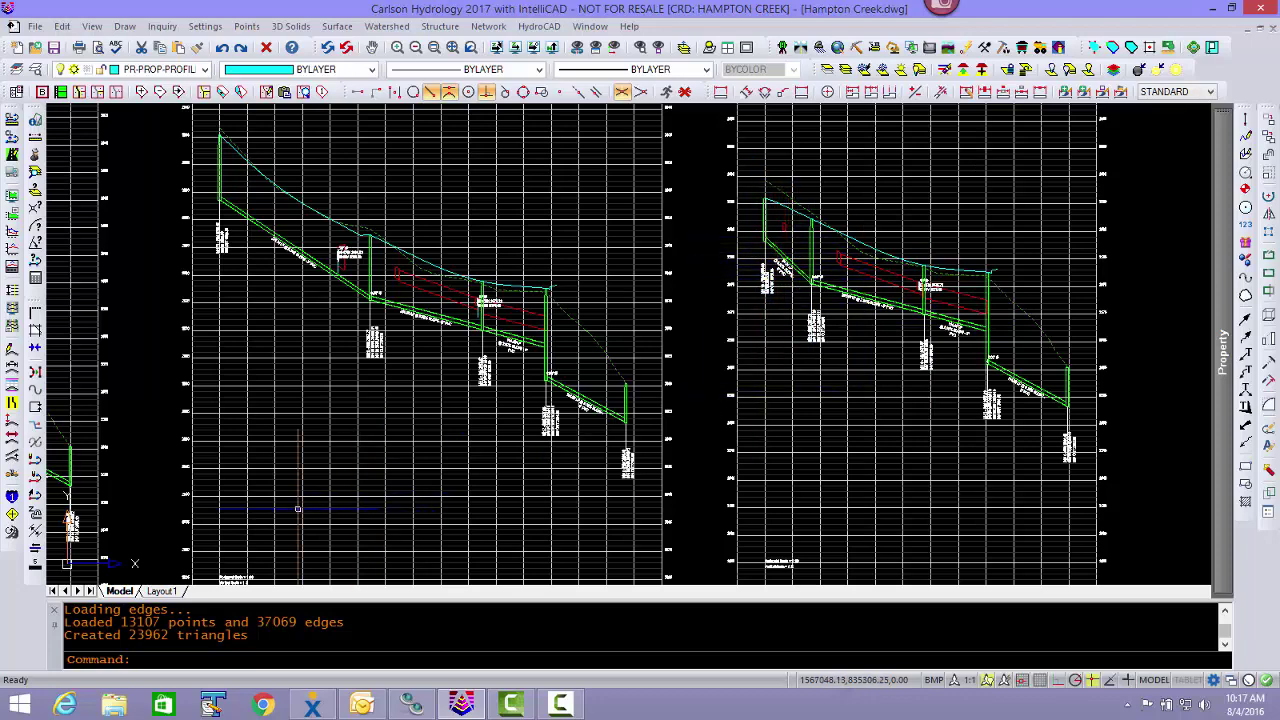
- Examine the updated linked profiles, including the 30-inch crossing near MH 2 and the pipes from MH 10 through MH 9 and MH 8
middle_click_drag(333, 484, 713, 452)
scroll(713, 452, "up", 1)
scroll(490, 295, "up", 4)
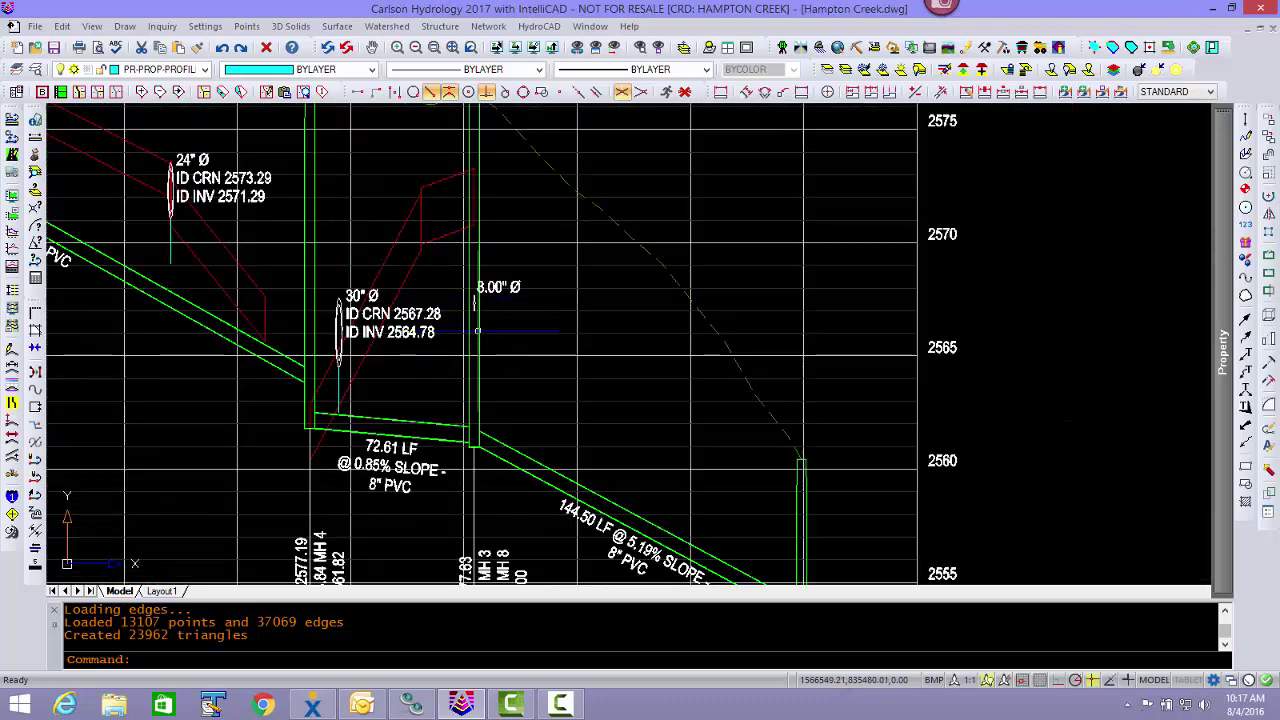
scroll(470, 275, "down", 6)
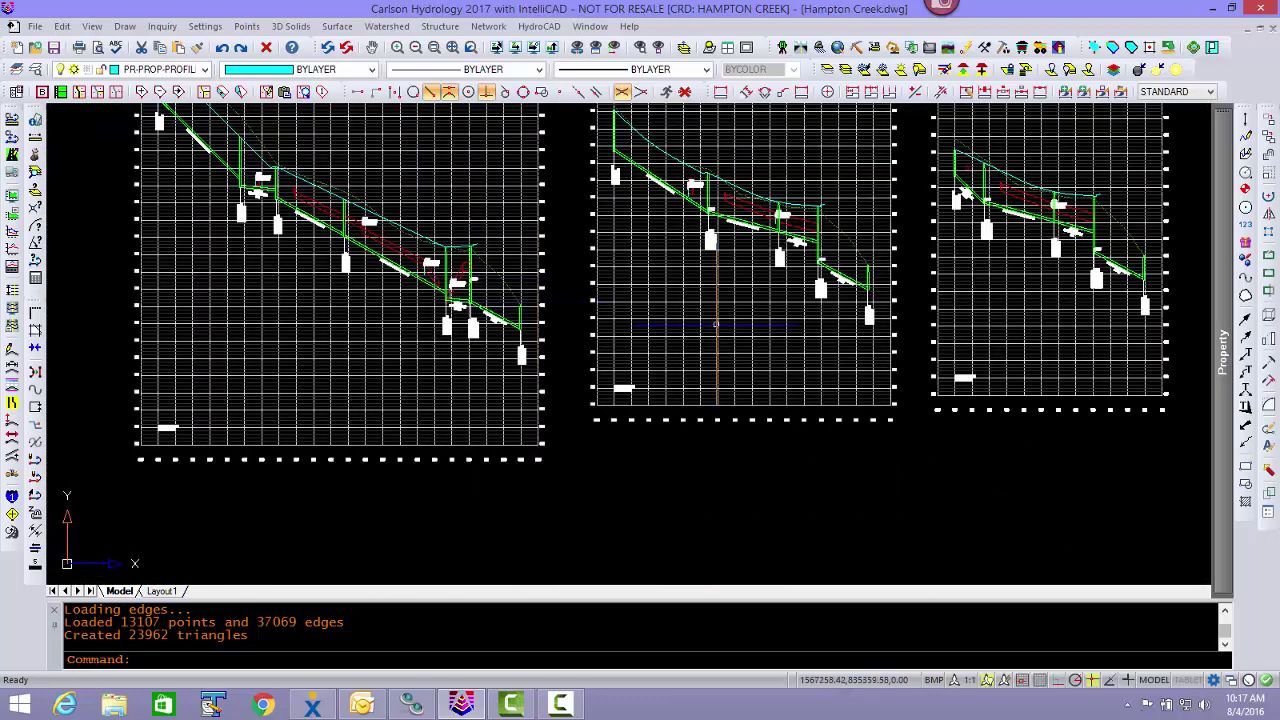
scroll(617, 299, "up", 3)
mouse_move(651, 363)
middle_mouse_down()
mouse_move(572, 369)
mouse_move(834, 438)
mouse_move(864, 468)
middle_mouse_up()
middle_click_drag(549, 318, 690, 424)
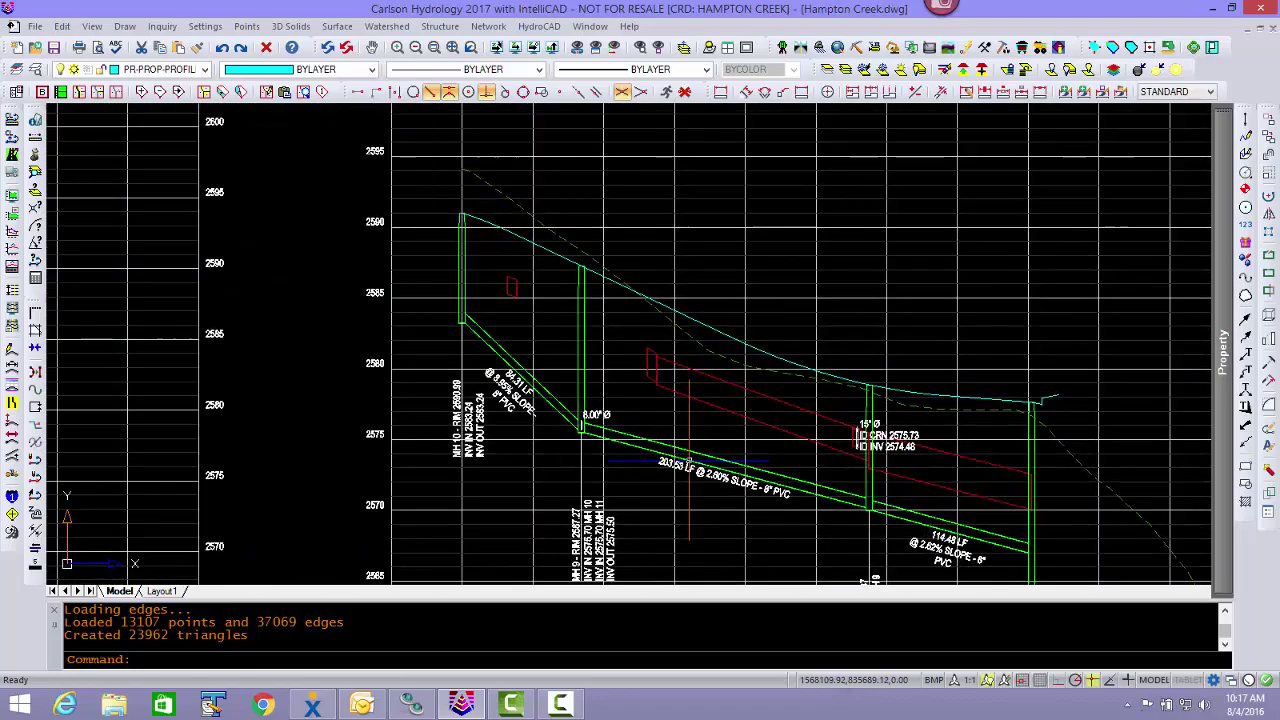
- Examine the 8-inch pipe between MH 10 and MH 9 and its junction at MH 9 against the neighbouring linked profile
scroll(494, 347, "up", 2)
scroll(497, 349, "up", 3)
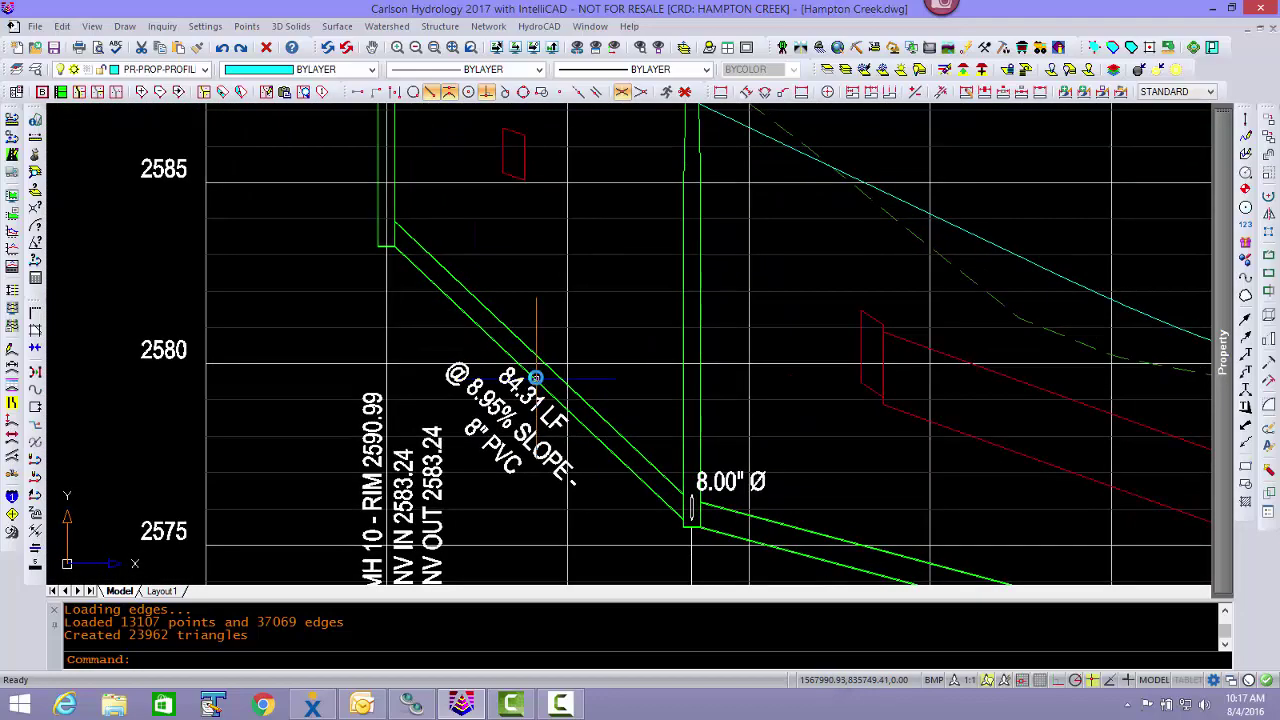
middle_click_drag(536, 367, 459, 251)
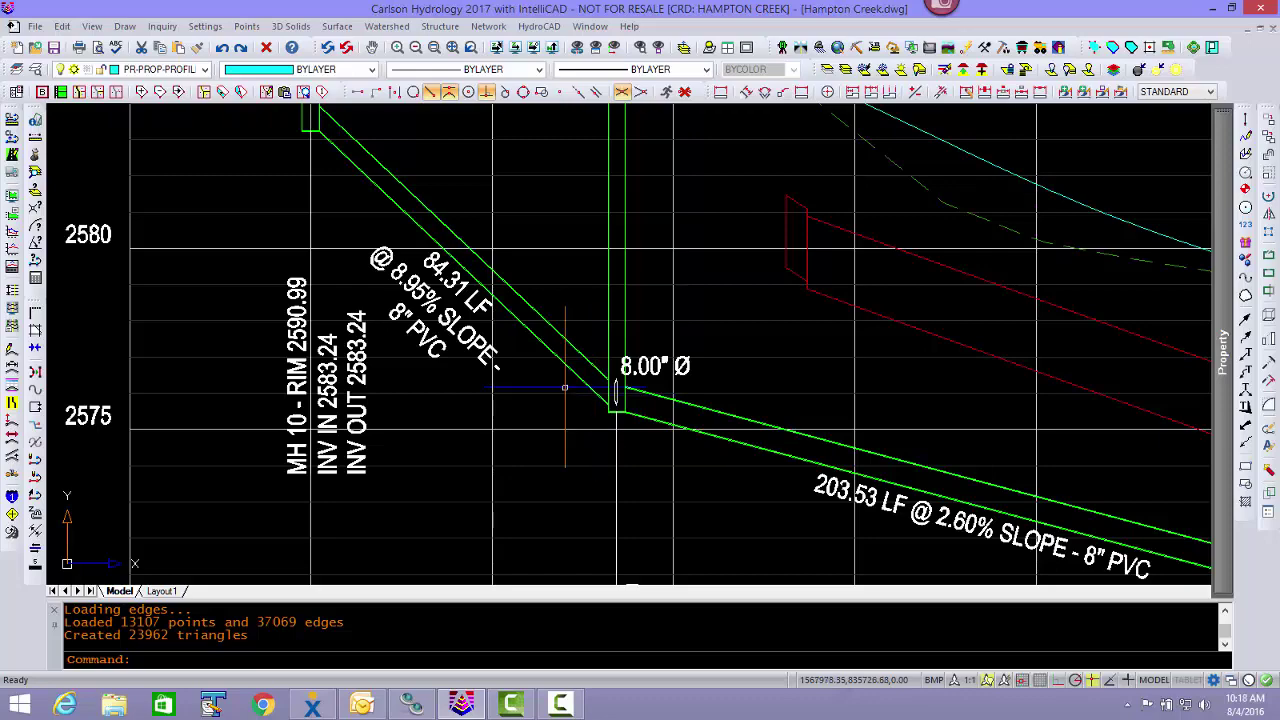
scroll(597, 395, "down", 4)
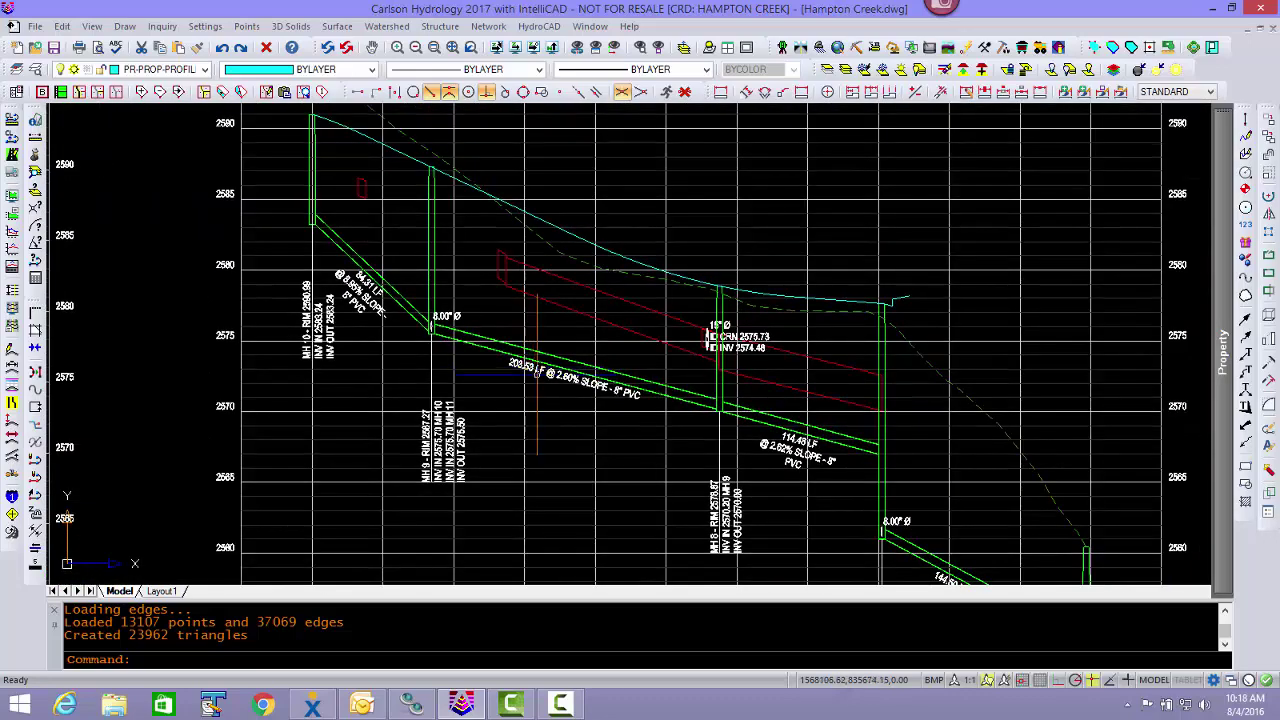
scroll(531, 417, "down", 5)
scroll(367, 464, "up", 4)
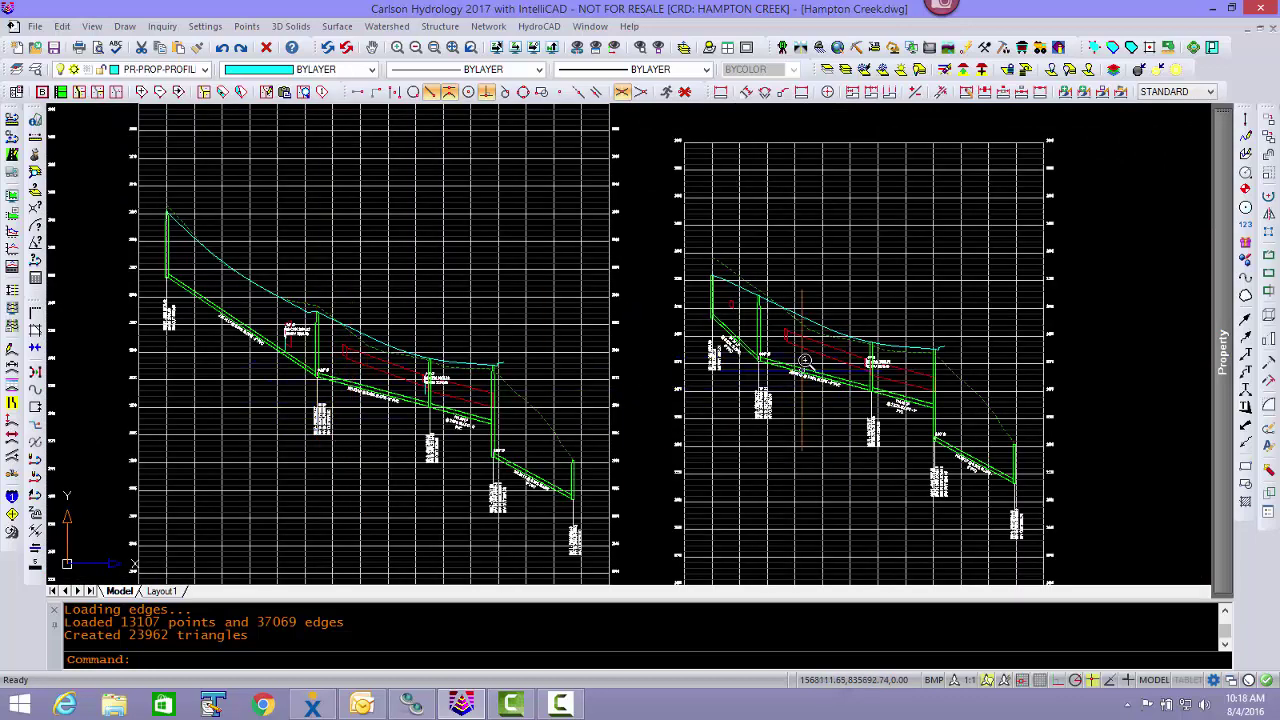
scroll(762, 356, "up", 6)
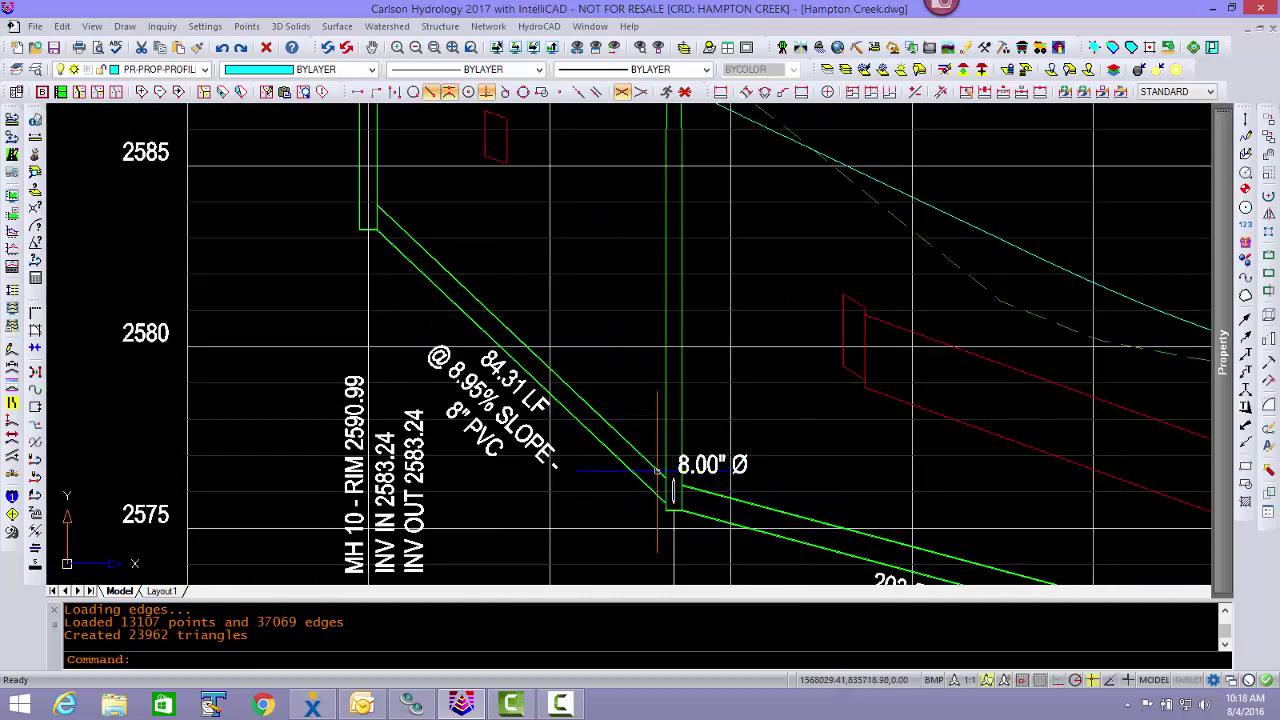
key("Escape")
key("Escape")
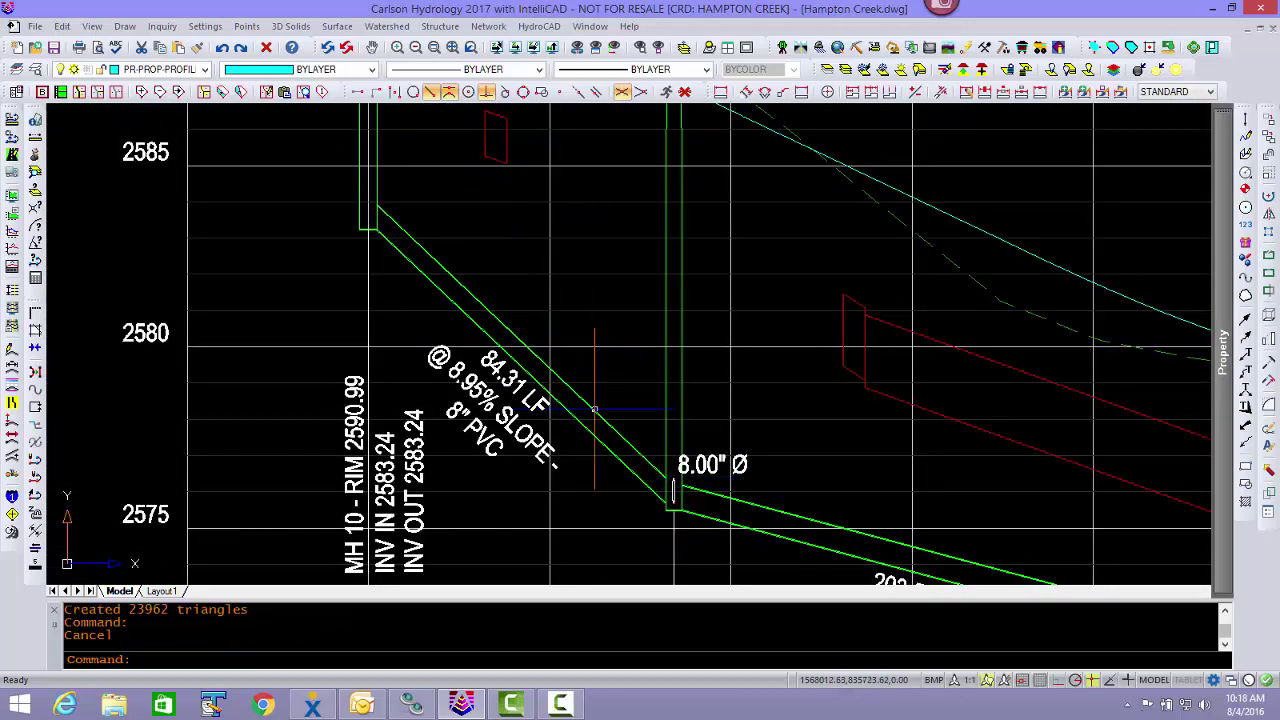
- Edit the sewer in profile view and apply a pipe step up of 2.4 at the MH 9 end of the pipe from MH 10
left_click(488, 26)
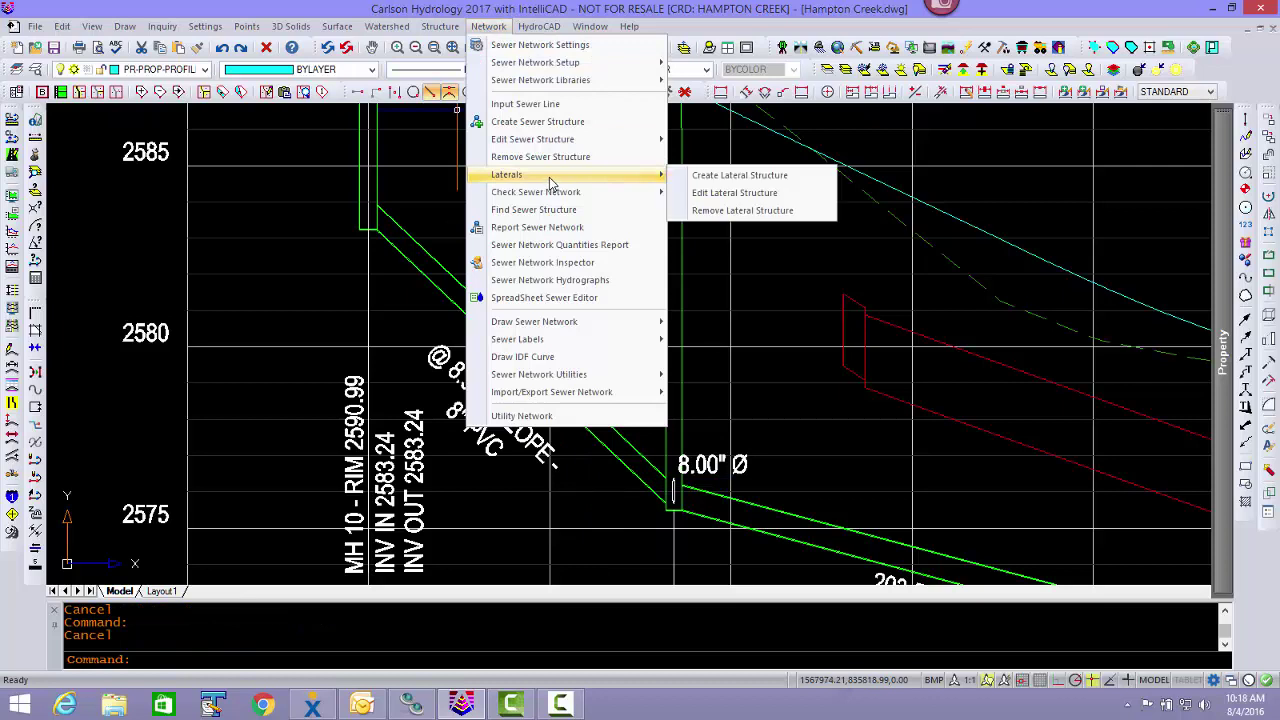
mouse_move(552, 140)
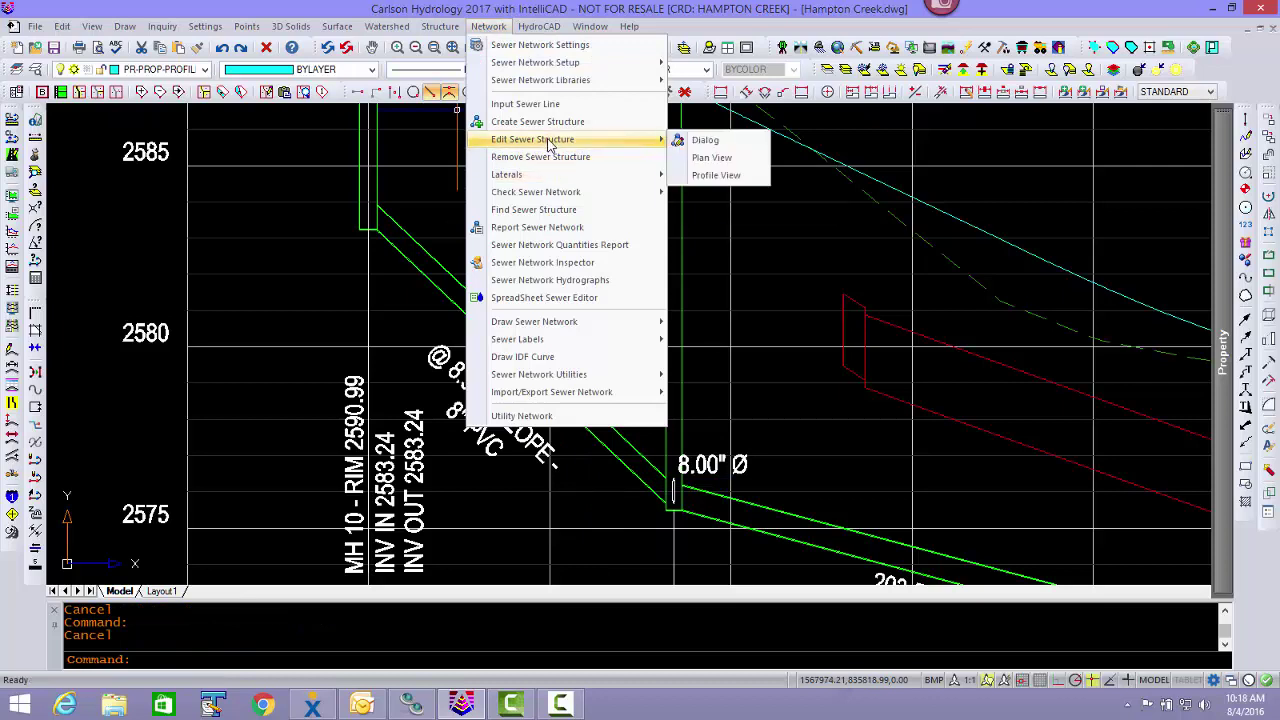
left_click(716, 175)
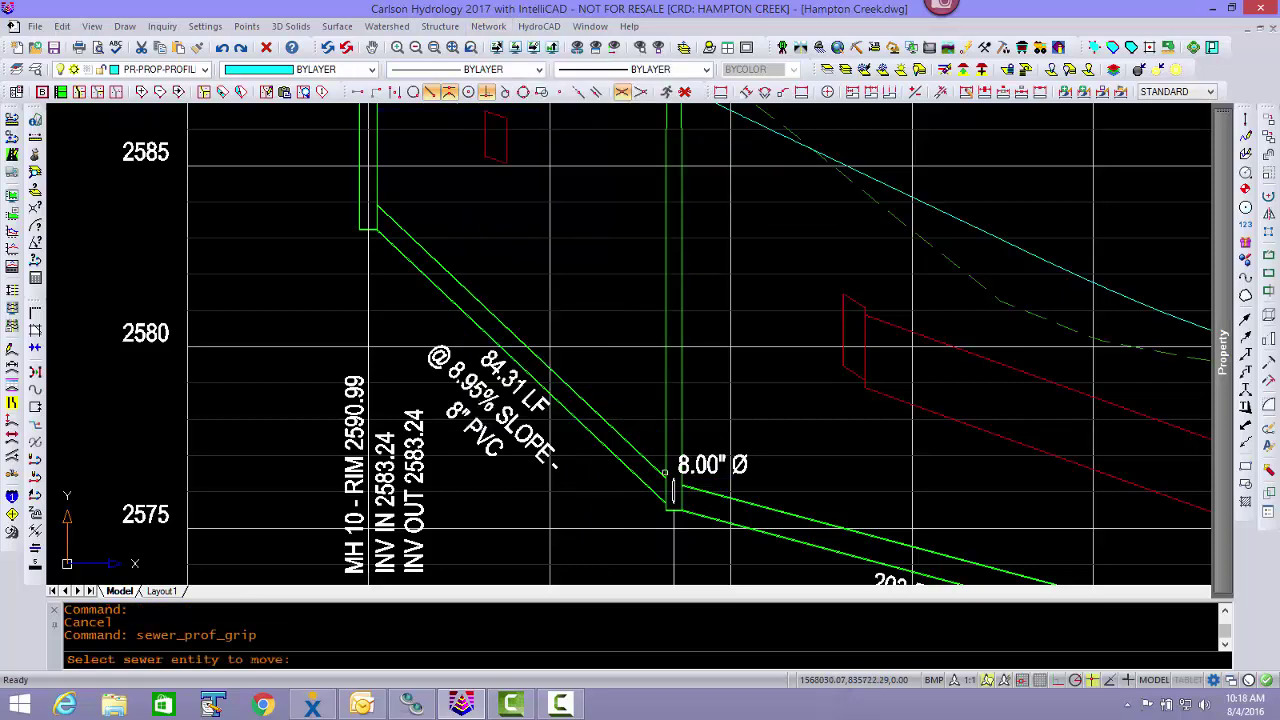
left_click(642, 481)
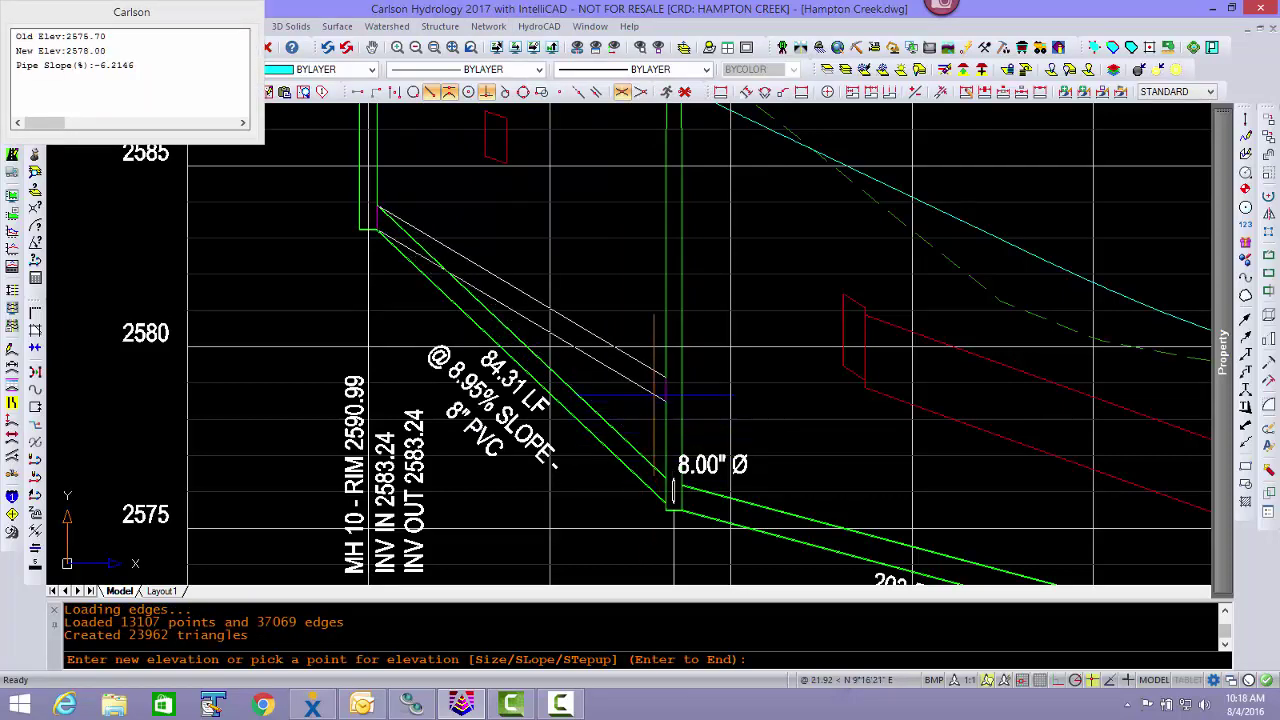
type("s")
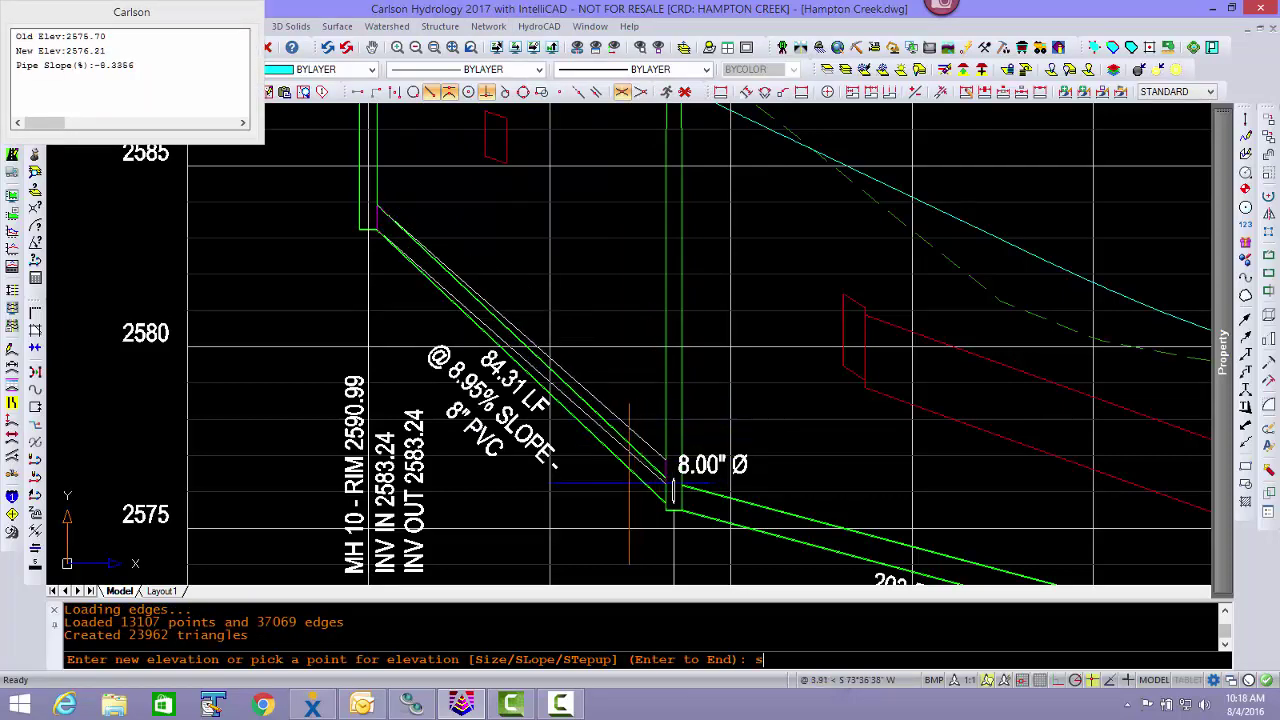
type("t")
key("Return")
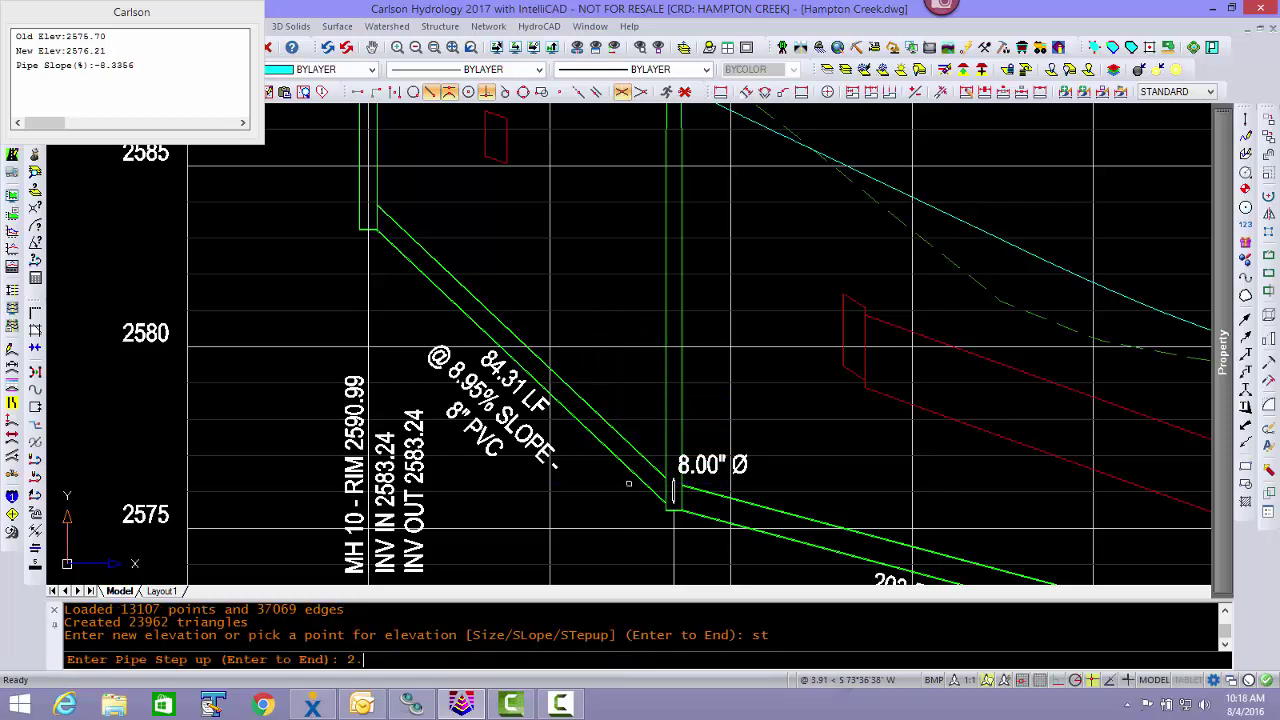
type("2.4")
key("Return")
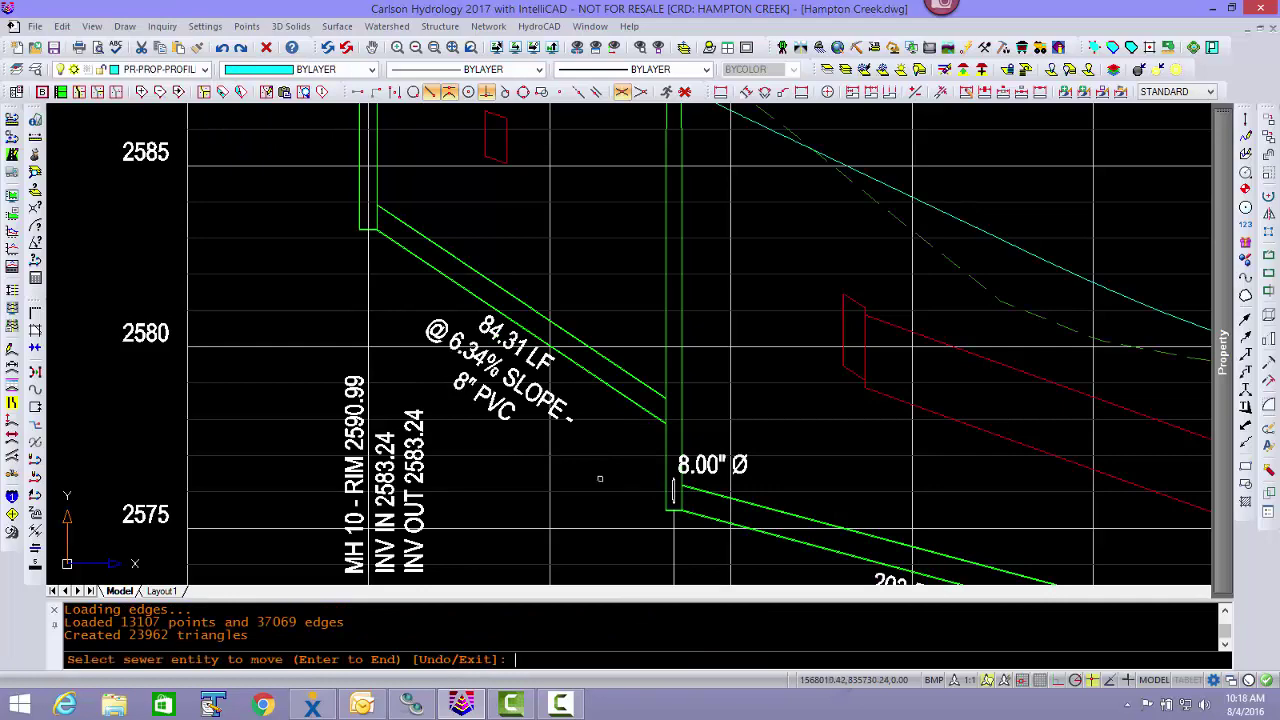
- Lower the MH 10 end of the 8-inch pipe to MH 9 to the 2582 elevation grid line
middle_click_drag(618, 398, 785, 464)
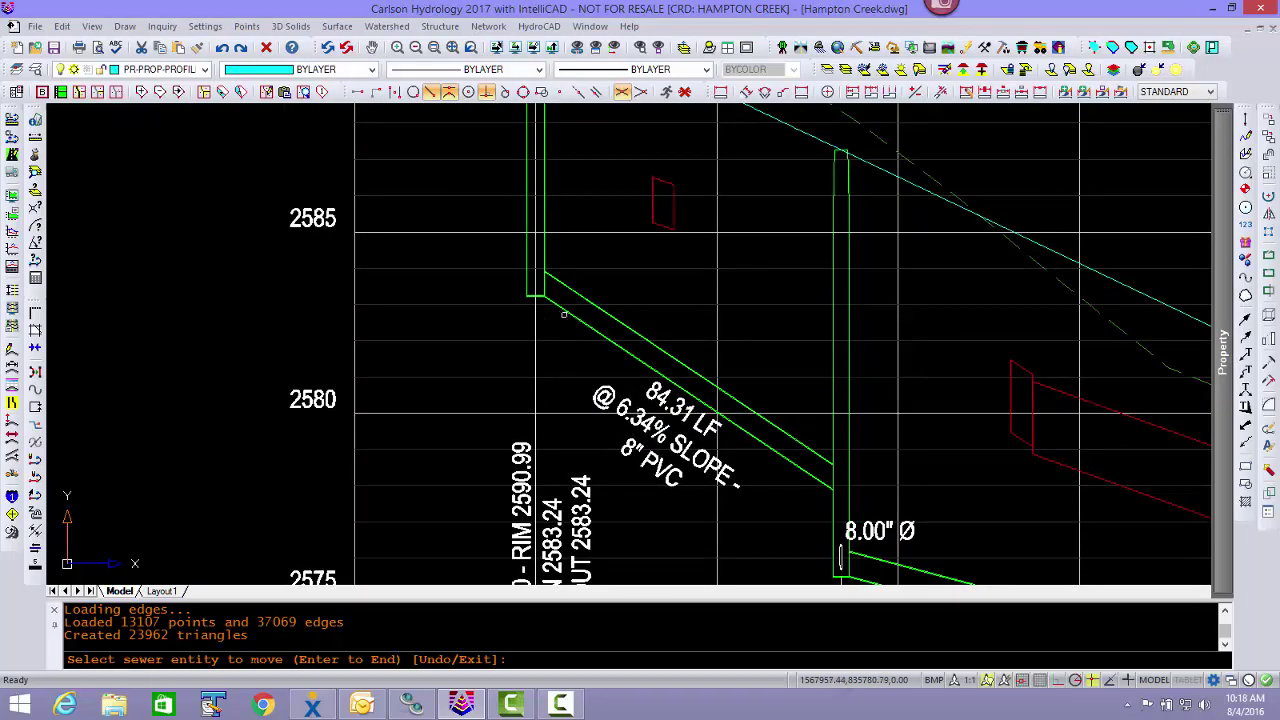
left_click(572, 312)
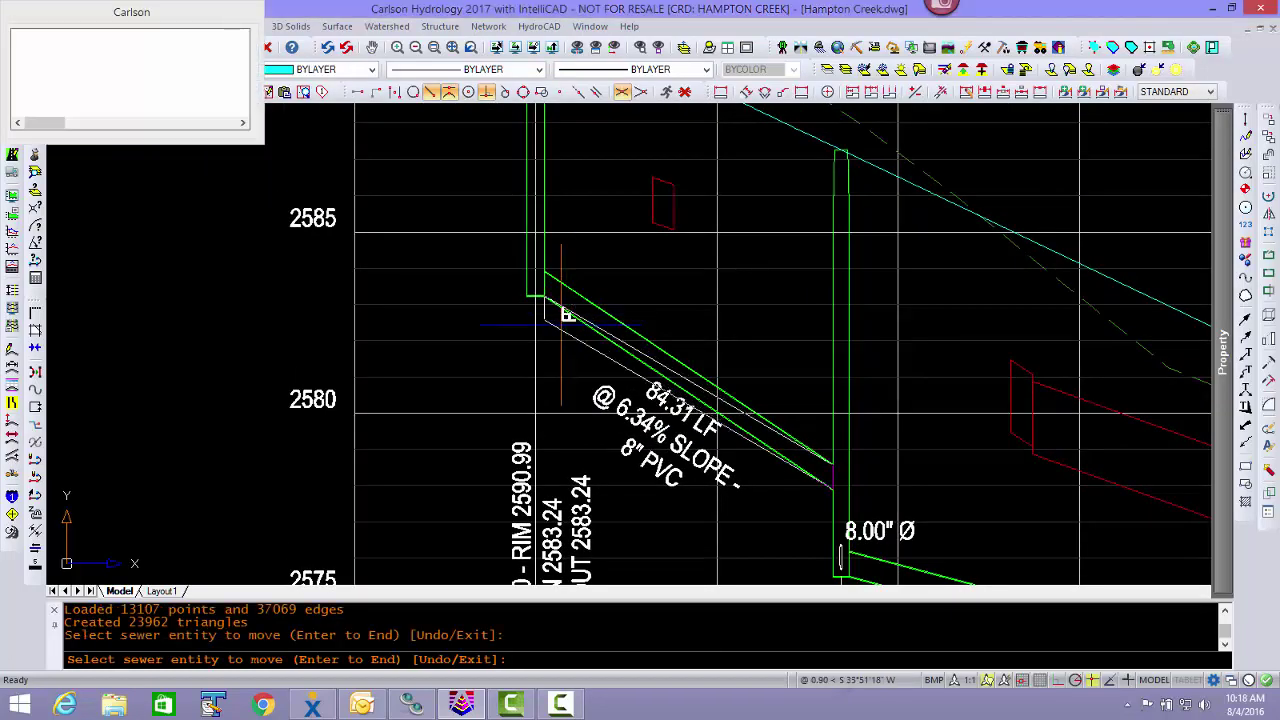
left_click(550, 341)
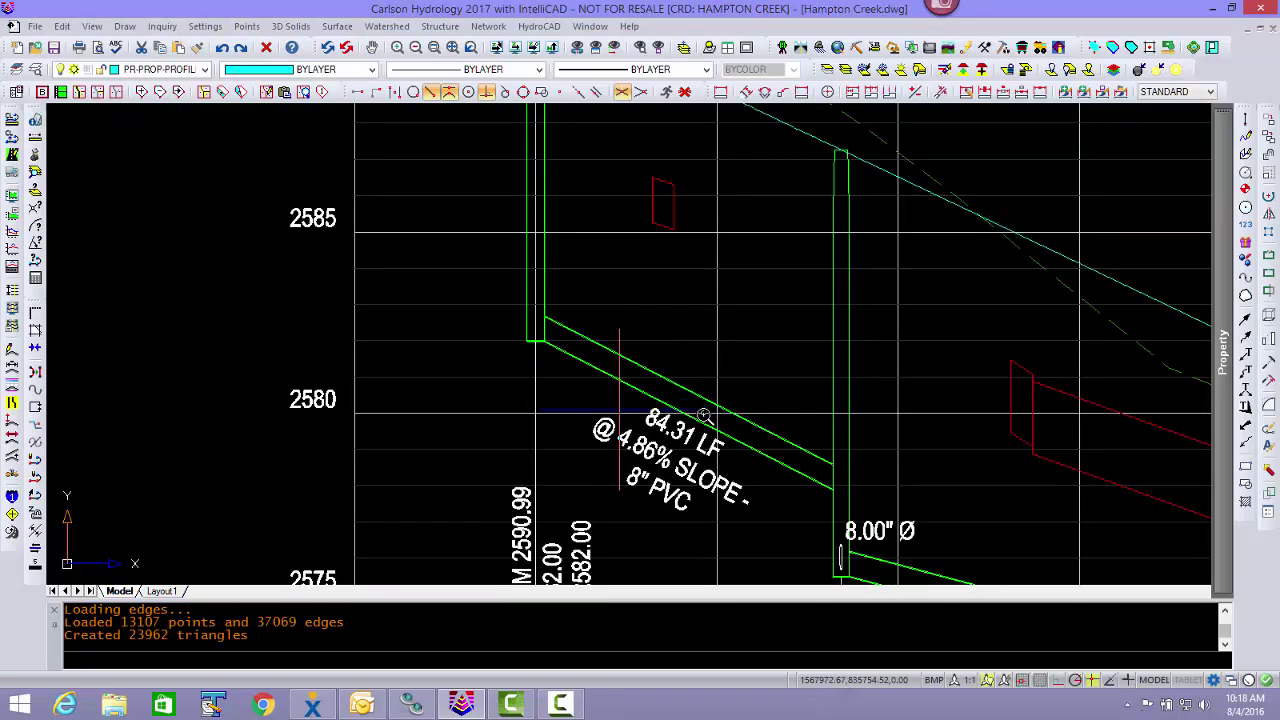
- Review the 15-inch crossing near MH 8 and the overall layout of the three linked sewer profiles
scroll(682, 405, "down", 10)
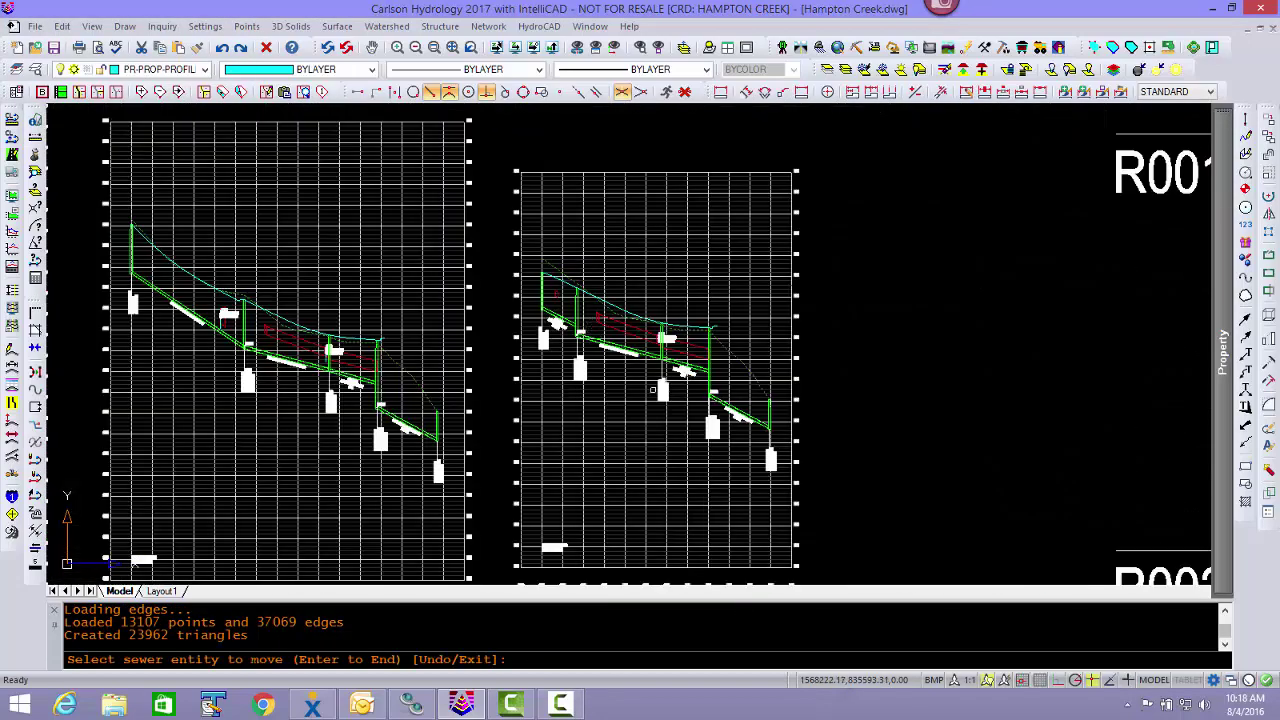
scroll(661, 345, "up", 8)
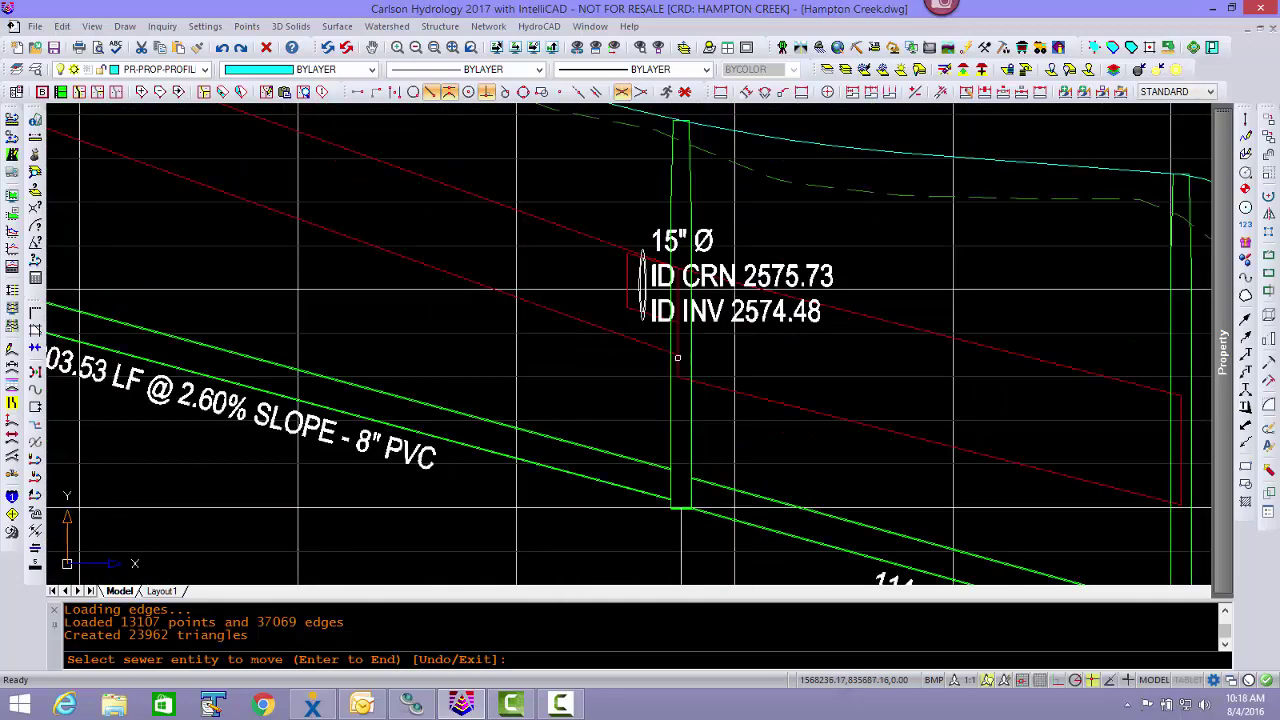
scroll(675, 340, "down", 5)
scroll(697, 371, "down", 8)
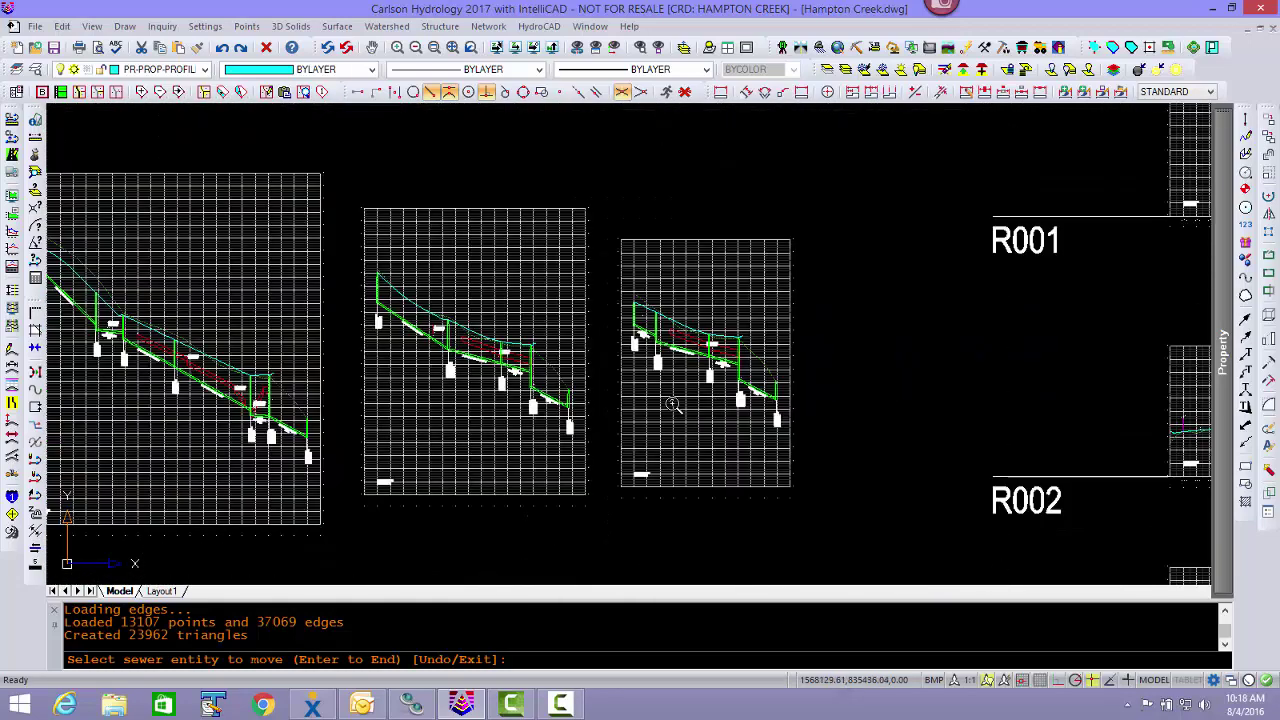
middle_click_drag(646, 421, 871, 409)
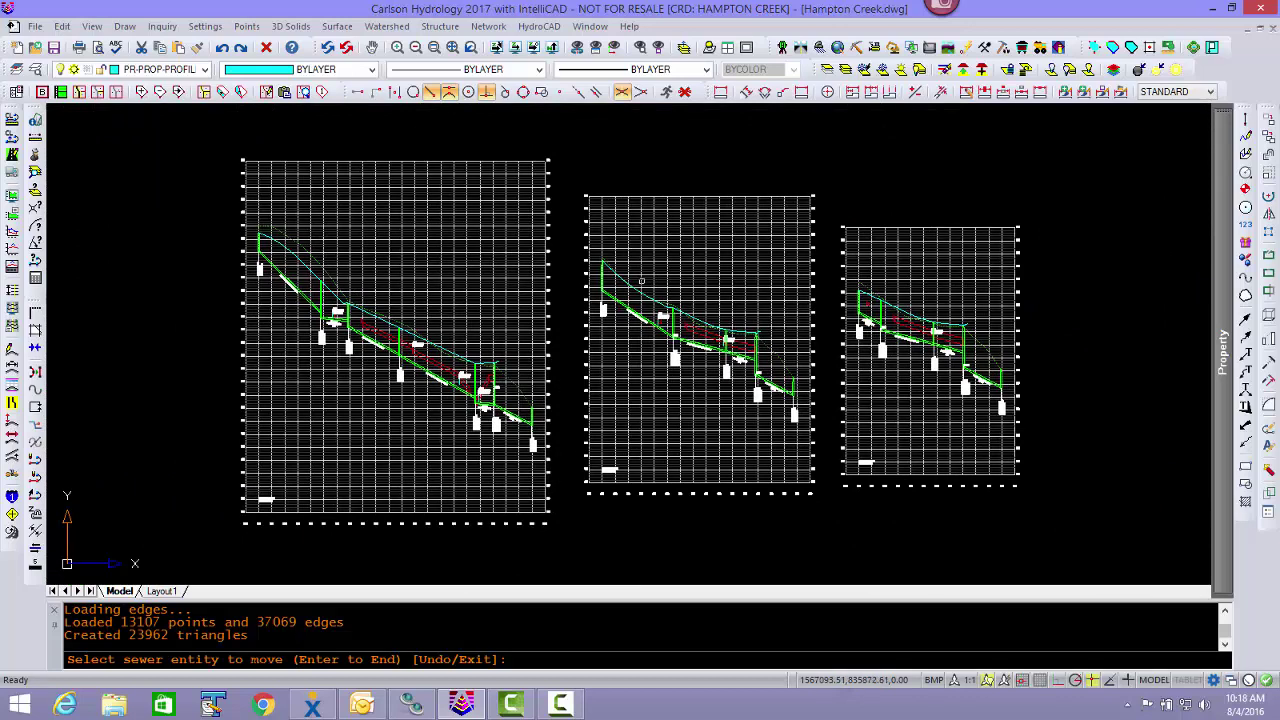